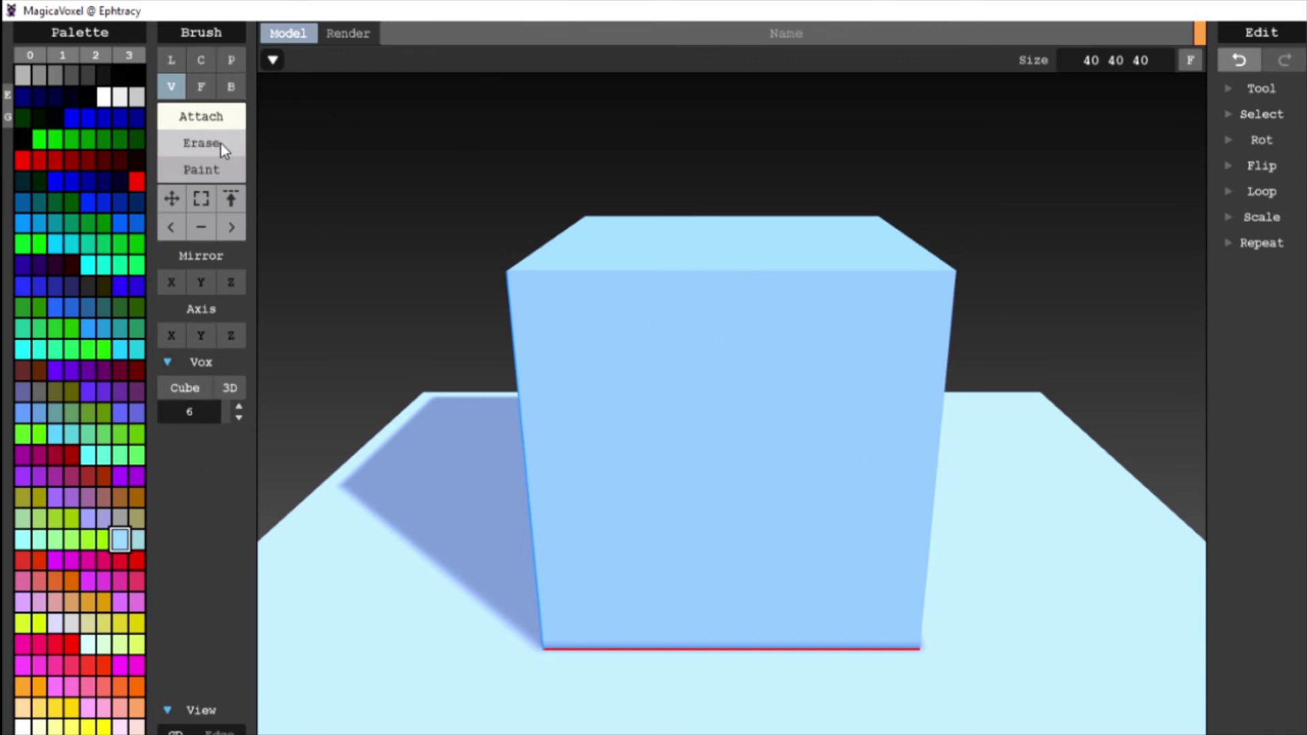
- Carve a freehand recess into the solid cube's front face in Erase mode with the size 6 cube Voxel brush
left_click(187, 144)
mouse_move(550, 249)
left_mouse_down()
mouse_move(632, 326)
mouse_move(805, 537)
mouse_move(749, 291)
mouse_move(652, 341)
mouse_move(683, 381)
mouse_move(680, 415)
left_mouse_up()
right_click_drag(680, 415, 991, 436)
- Fill the whole model volume with solid voxels
left_click(1260, 88)
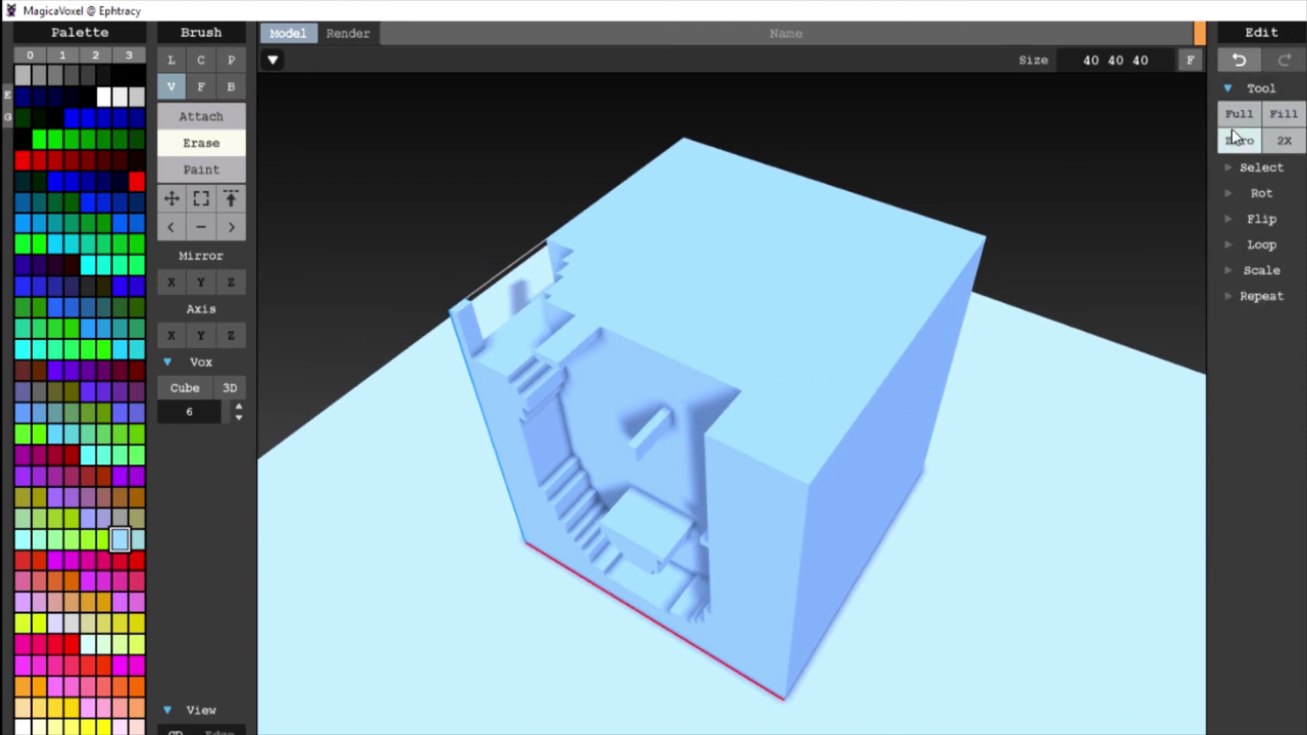
left_click(1239, 114)
left_click(1255, 89)
right_click_drag(817, 340, 595, 277)
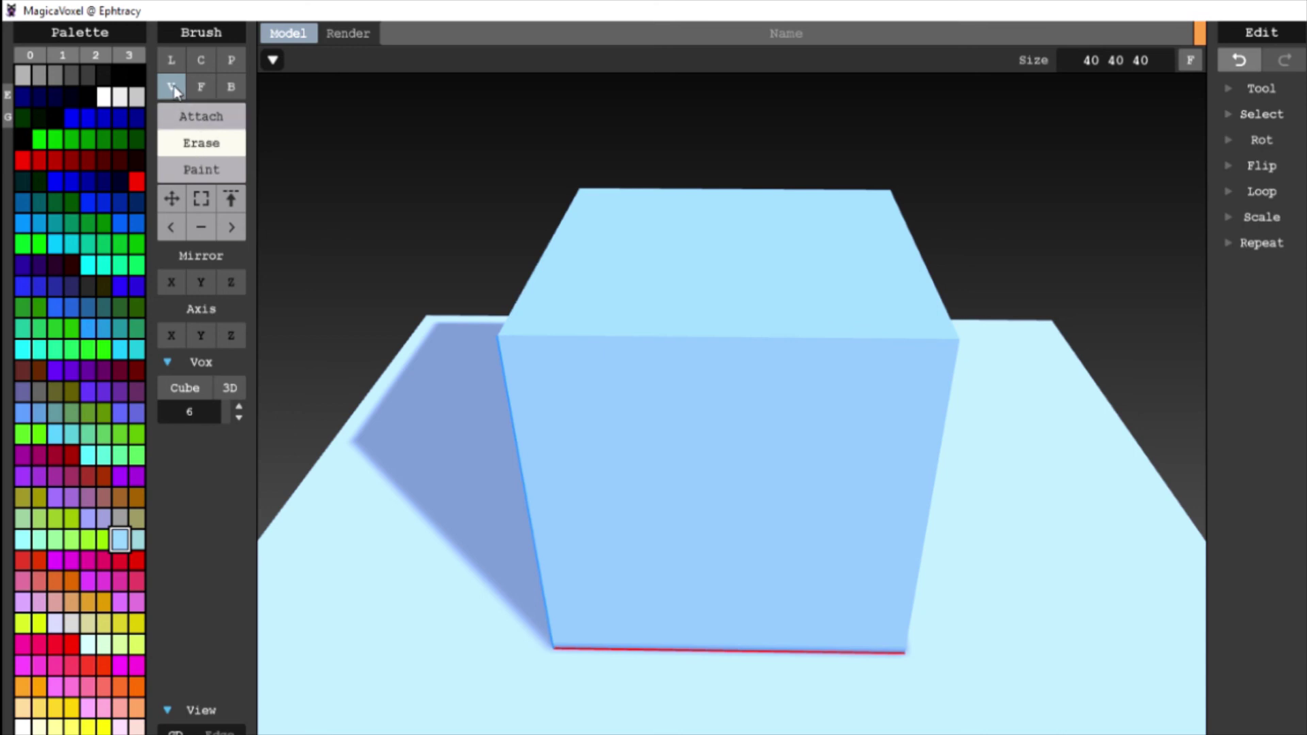
- Erase one single voxel from the cube's front face and one from its top face with the Box brush
left_click(229, 91)
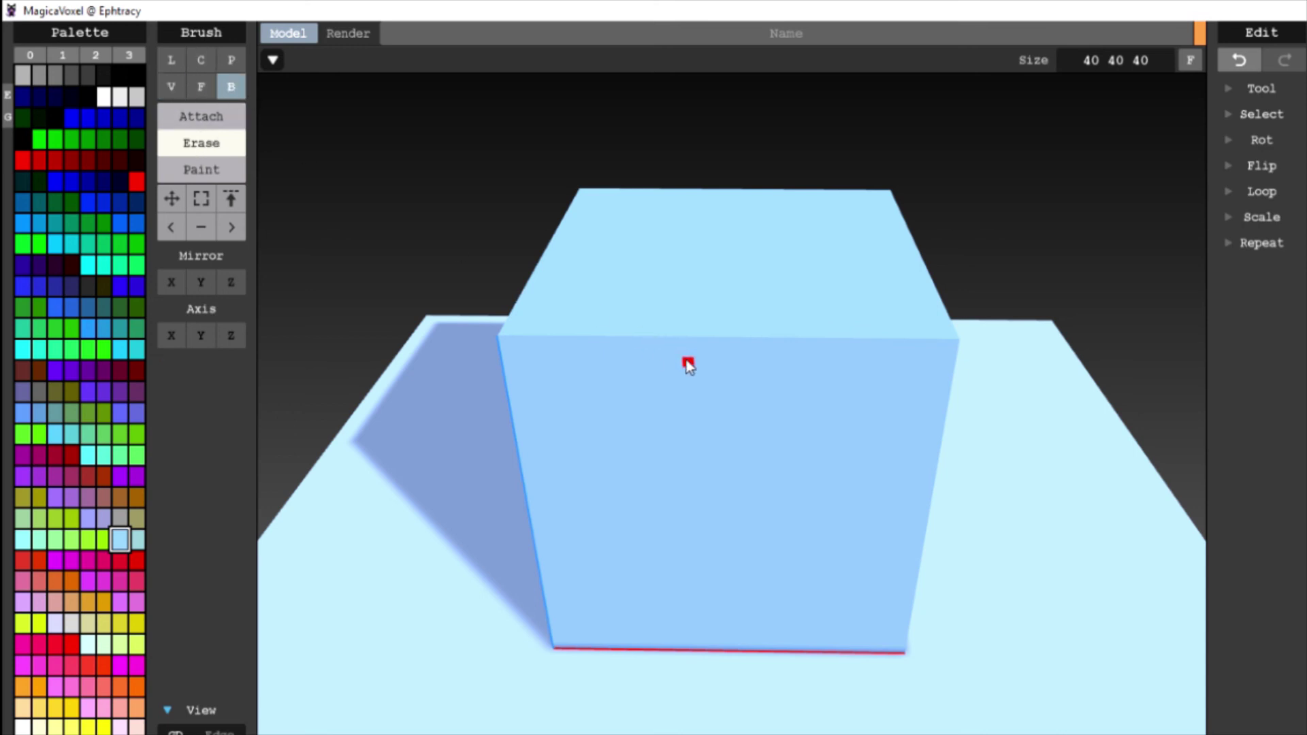
left_click(688, 366)
left_click(726, 244)
- Erase blocks from the front and top faces and carve a freehand recess across the front with the size 6 Voxel brush
left_click(171, 86)
left_click(820, 412)
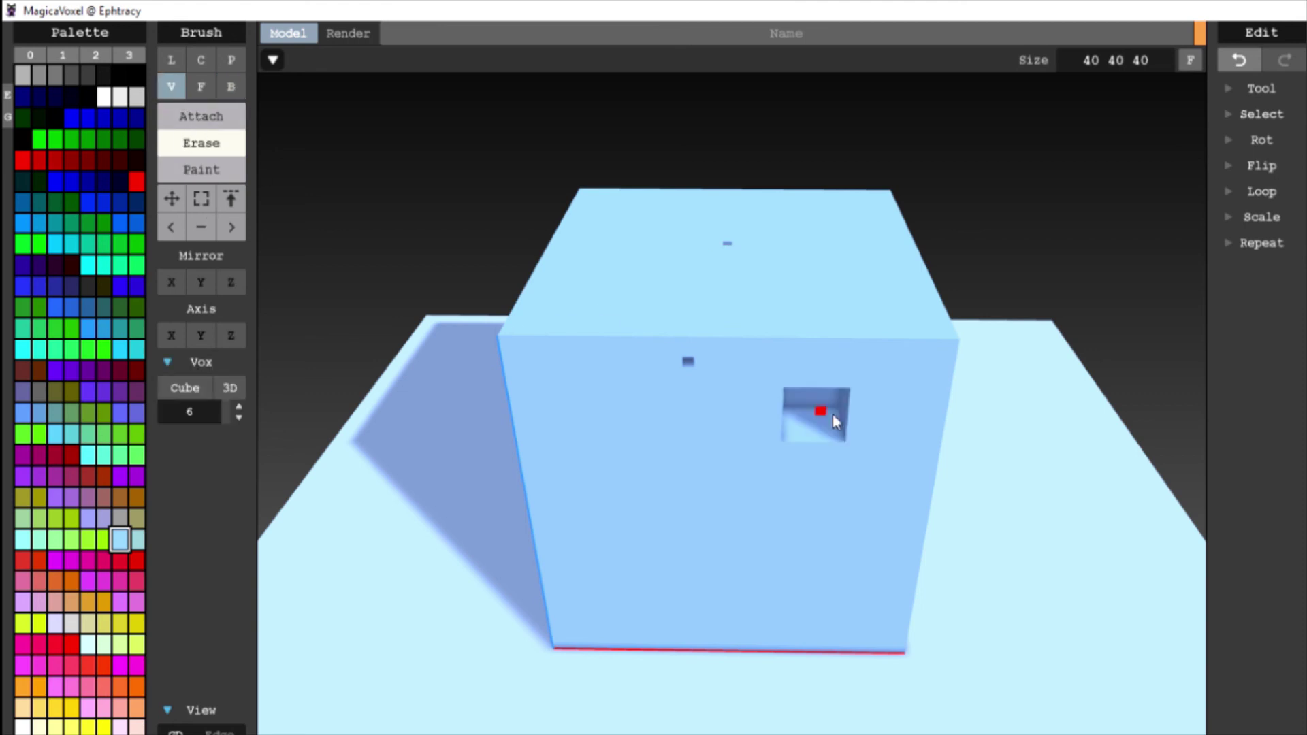
left_click(679, 350)
left_click(725, 250)
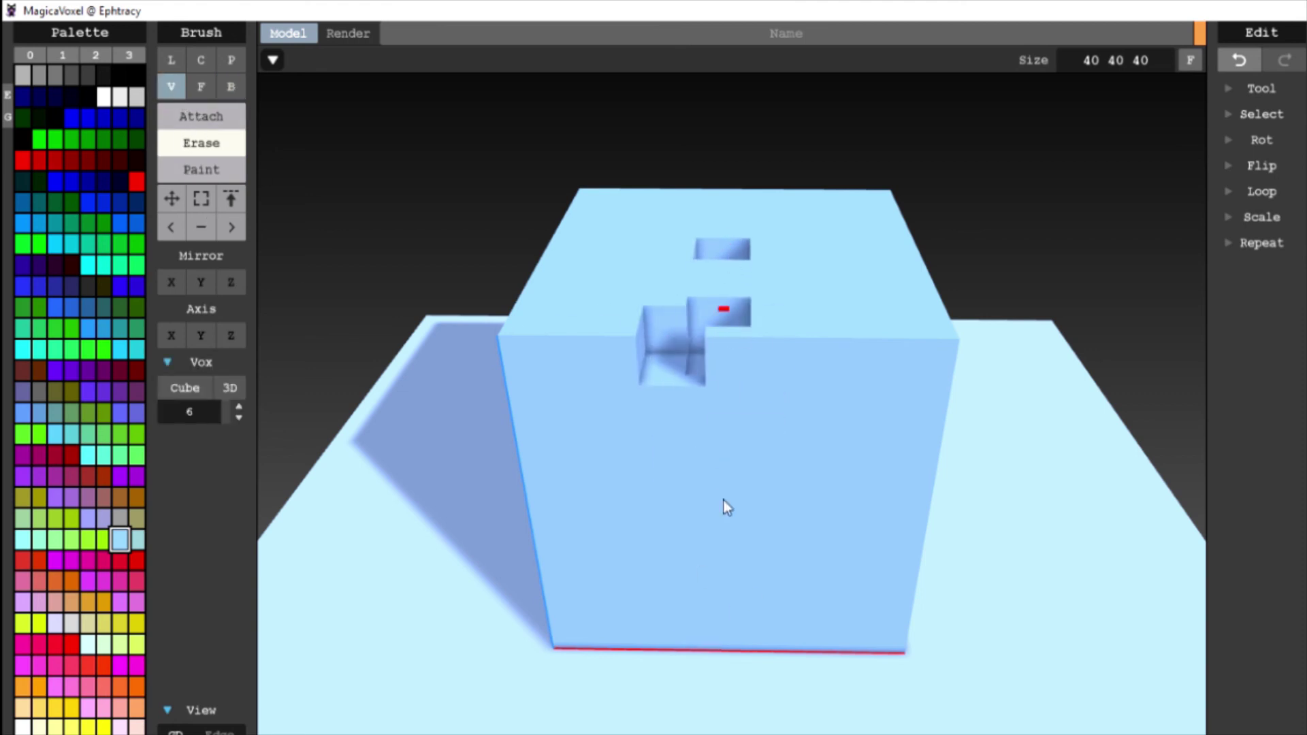
mouse_move(776, 377)
left_mouse_down()
mouse_move(651, 429)
mouse_move(622, 407)
left_mouse_up()
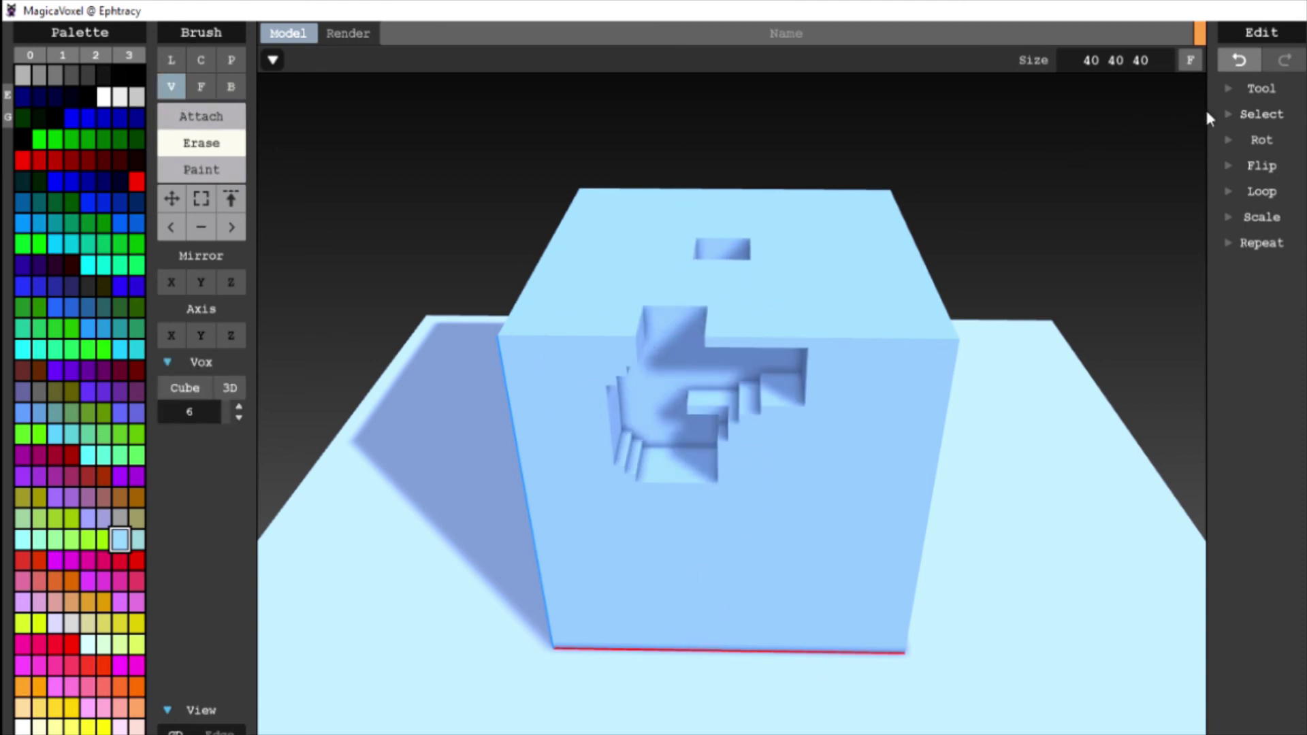
- Clear all voxels of the carved cube from the model
left_click(1247, 89)
left_click(1239, 140)
left_click(1244, 90)
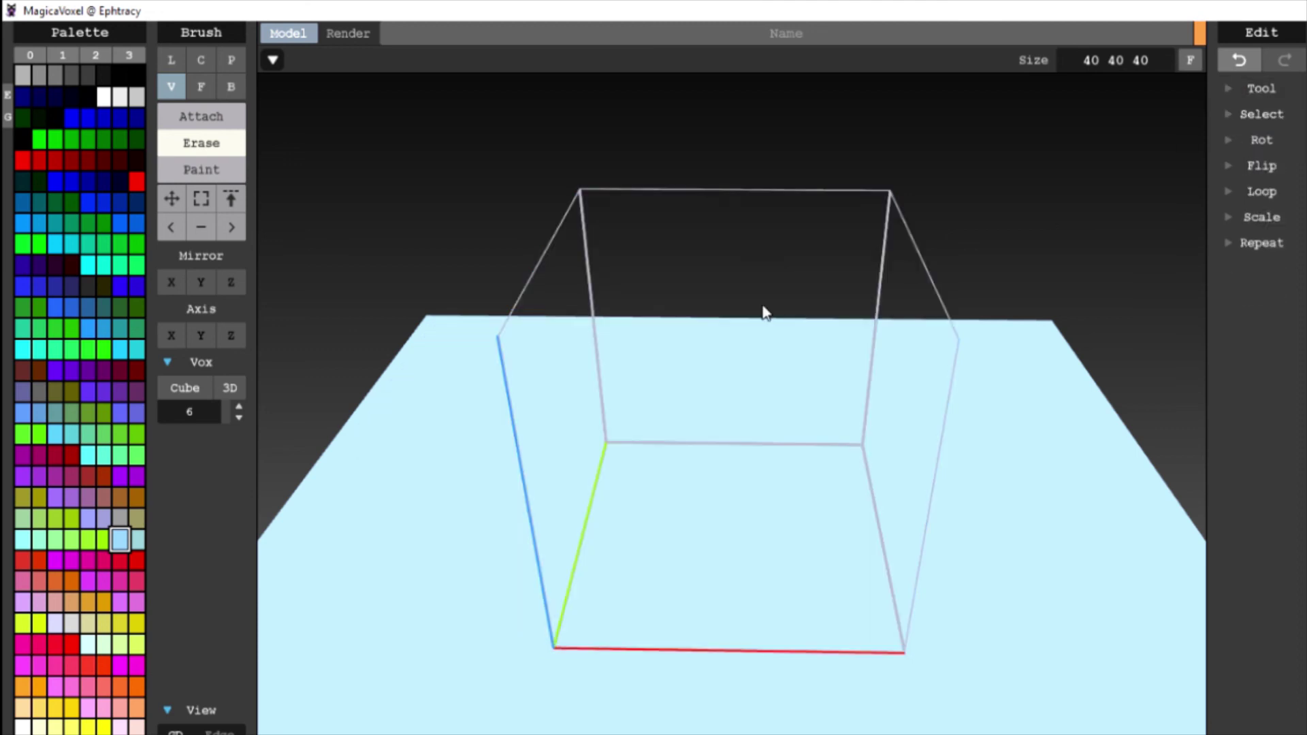
- Attach a size 6 cube and spheres of size 6 and 11 in the empty volume with the Voxel brush
left_click(222, 117)
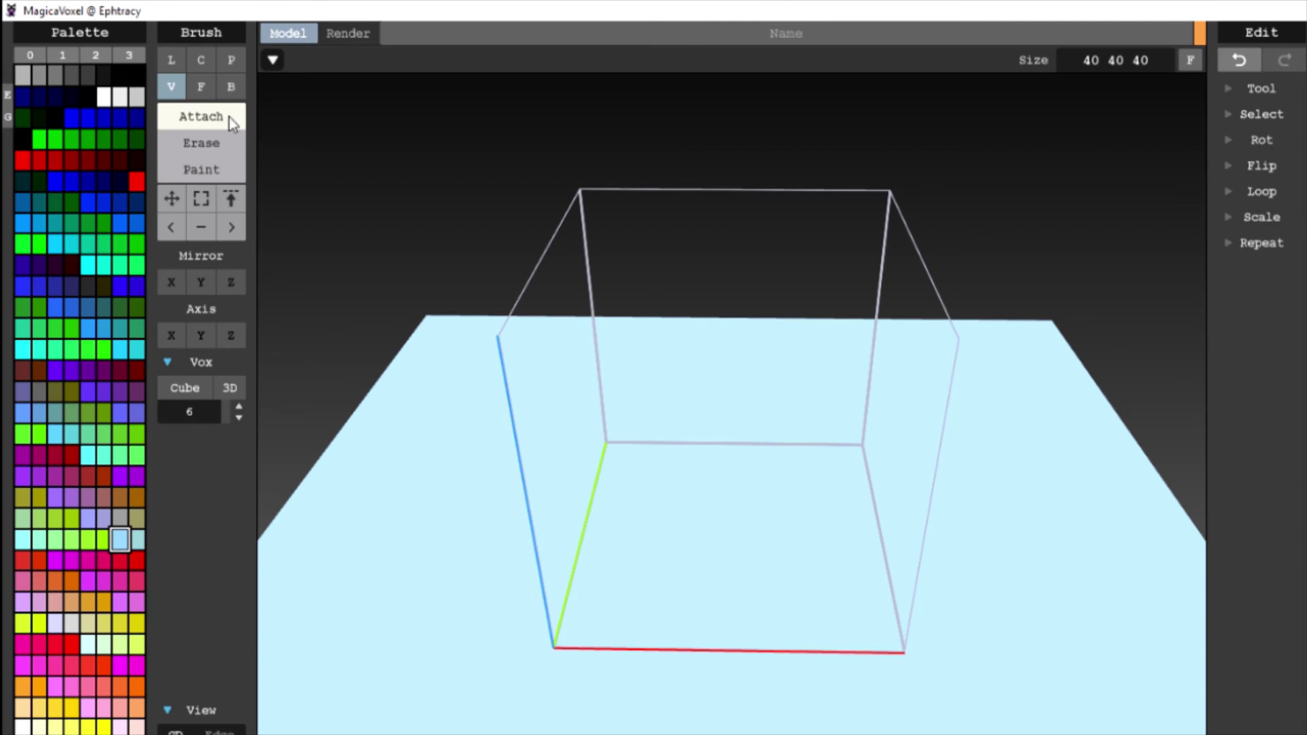
left_click(793, 557)
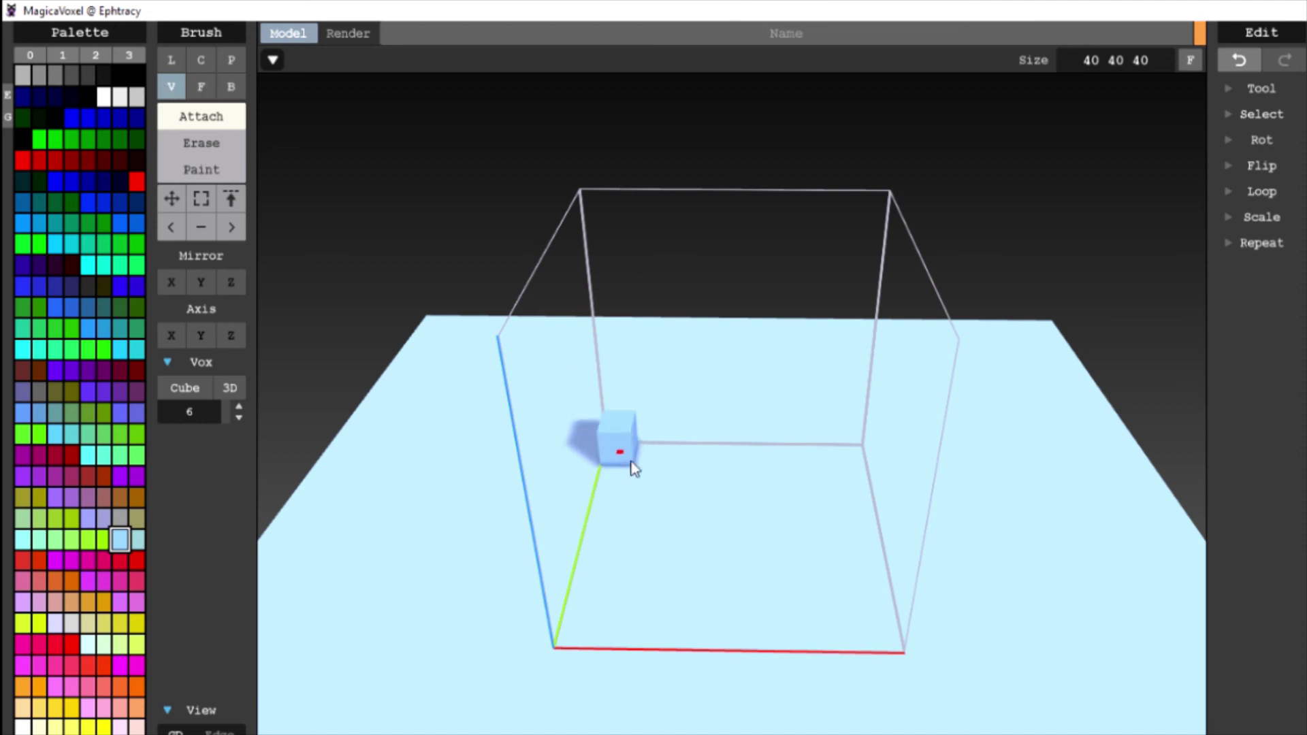
left_click(191, 390)
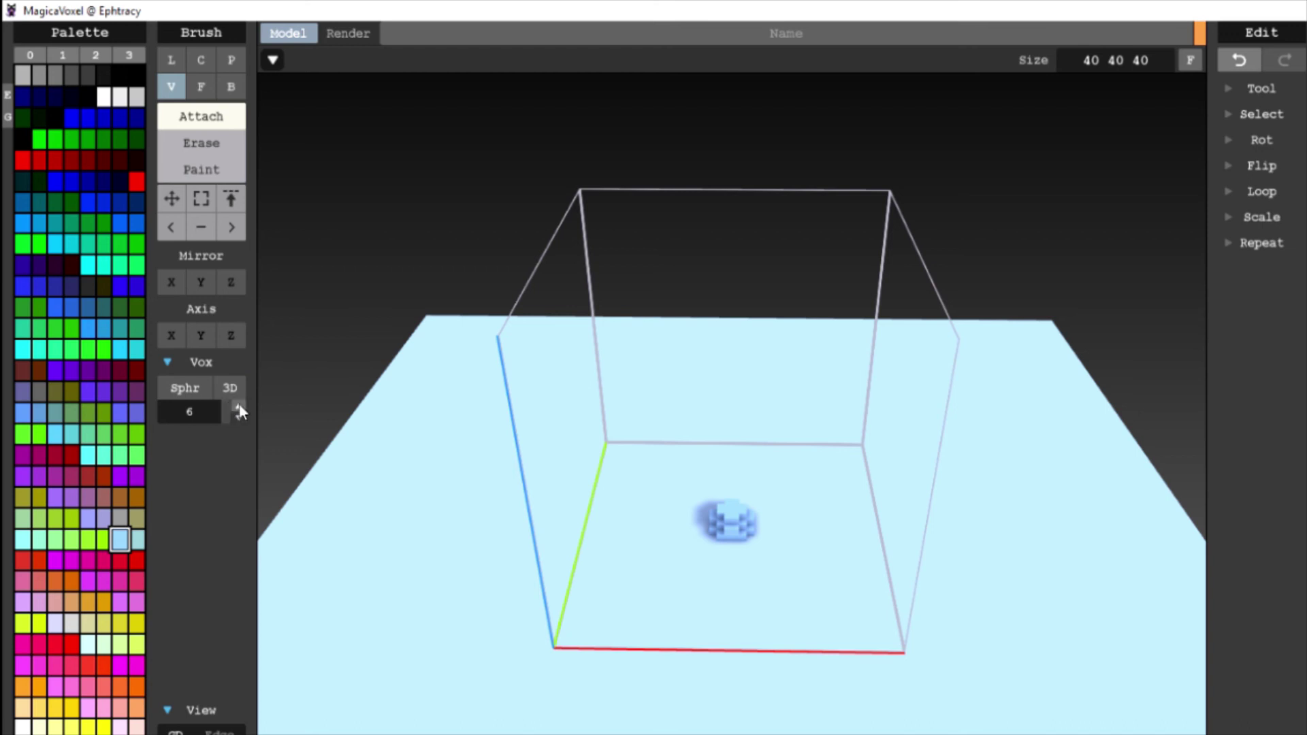
scroll(235, 405, "up", 5)
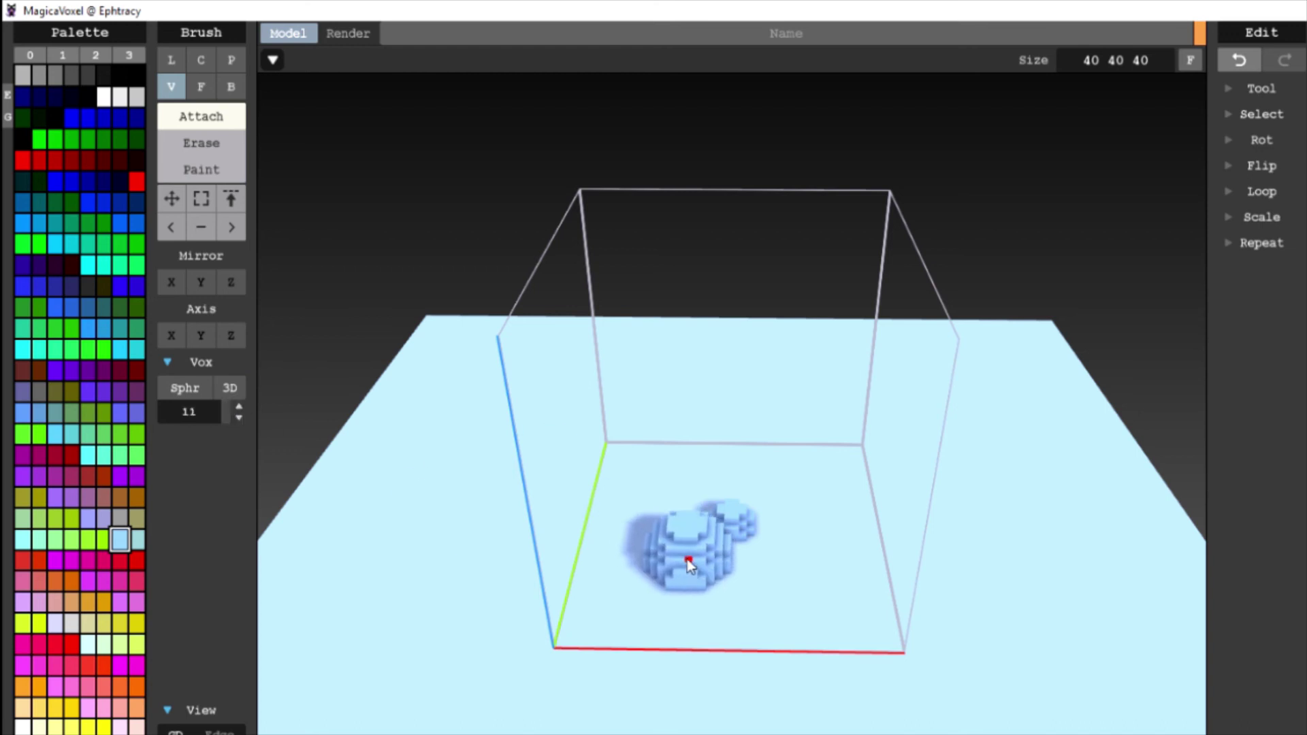
- Attach flat 2D squares of size 11 to the floor and the back wall with the cube-shaped Voxel brush
left_click(184, 390)
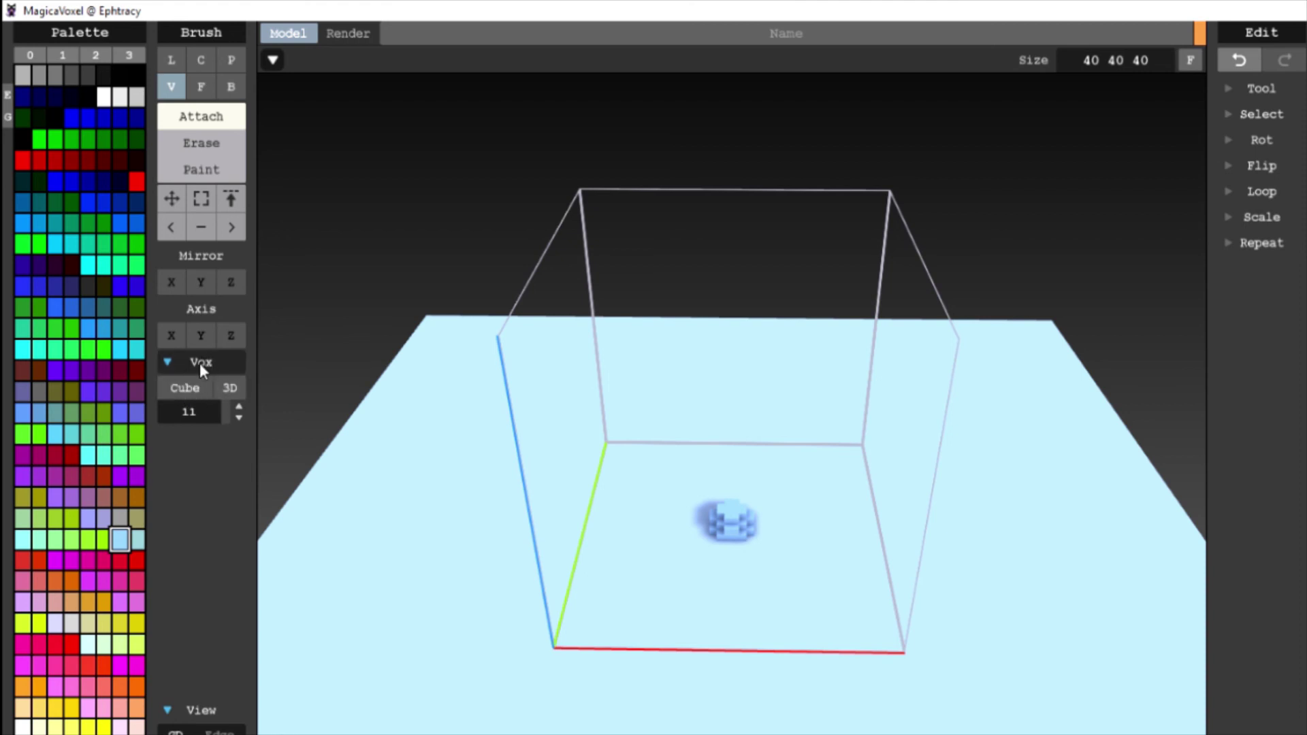
left_click(230, 388)
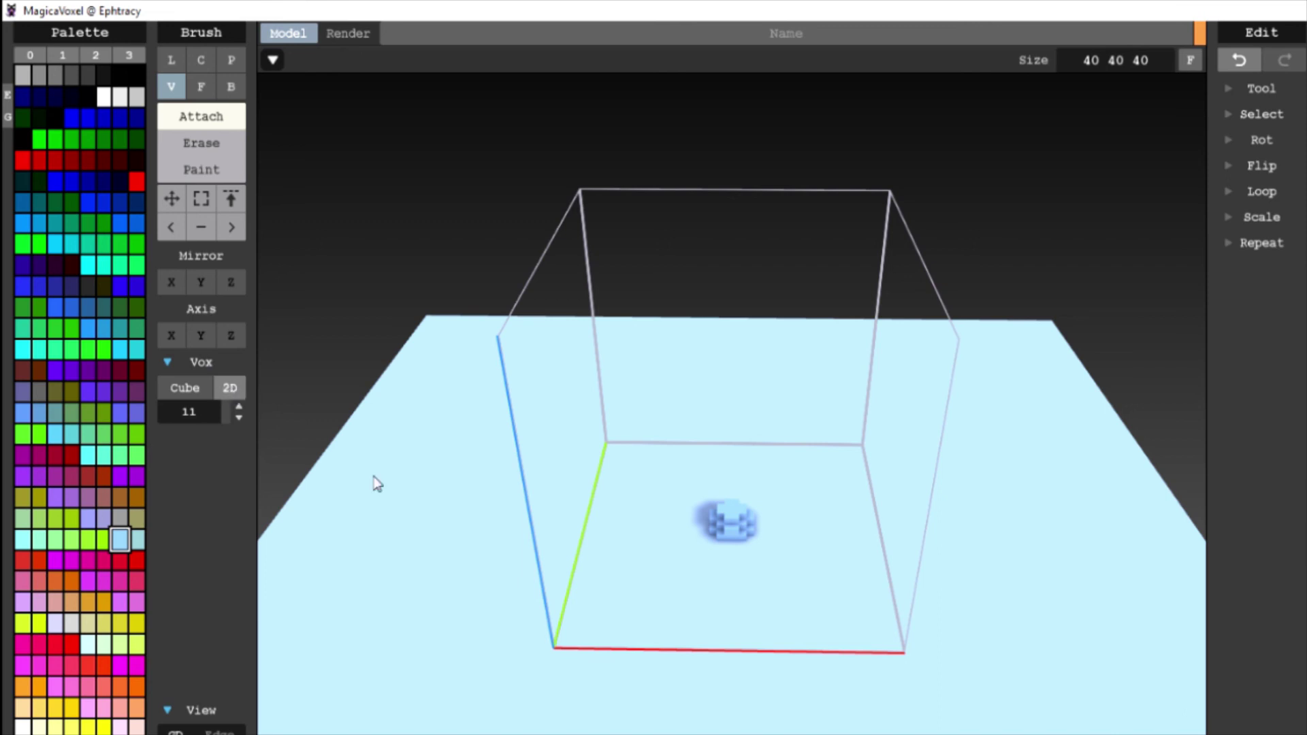
left_click(701, 580)
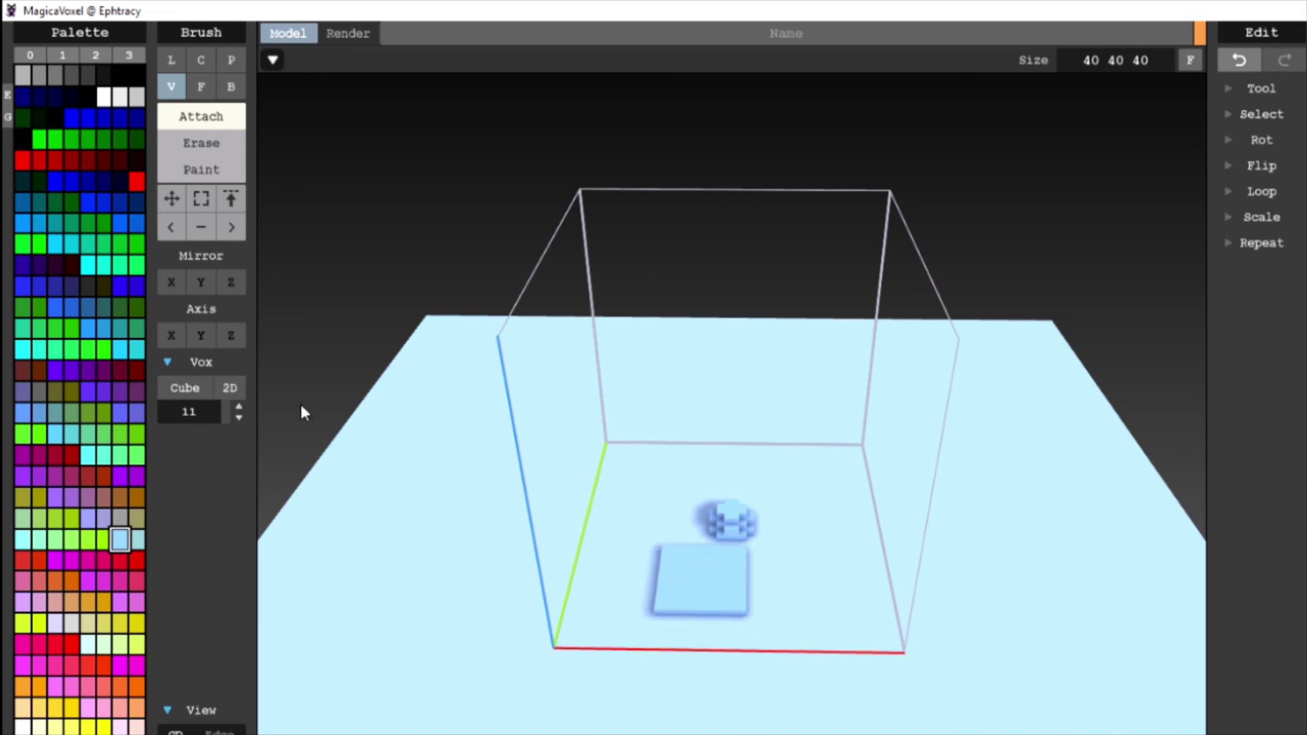
left_click(738, 419)
- Return the Voxel brush to 3D and attach size 11 cubes to the back wall and the floor
left_click(229, 388)
left_click(654, 378)
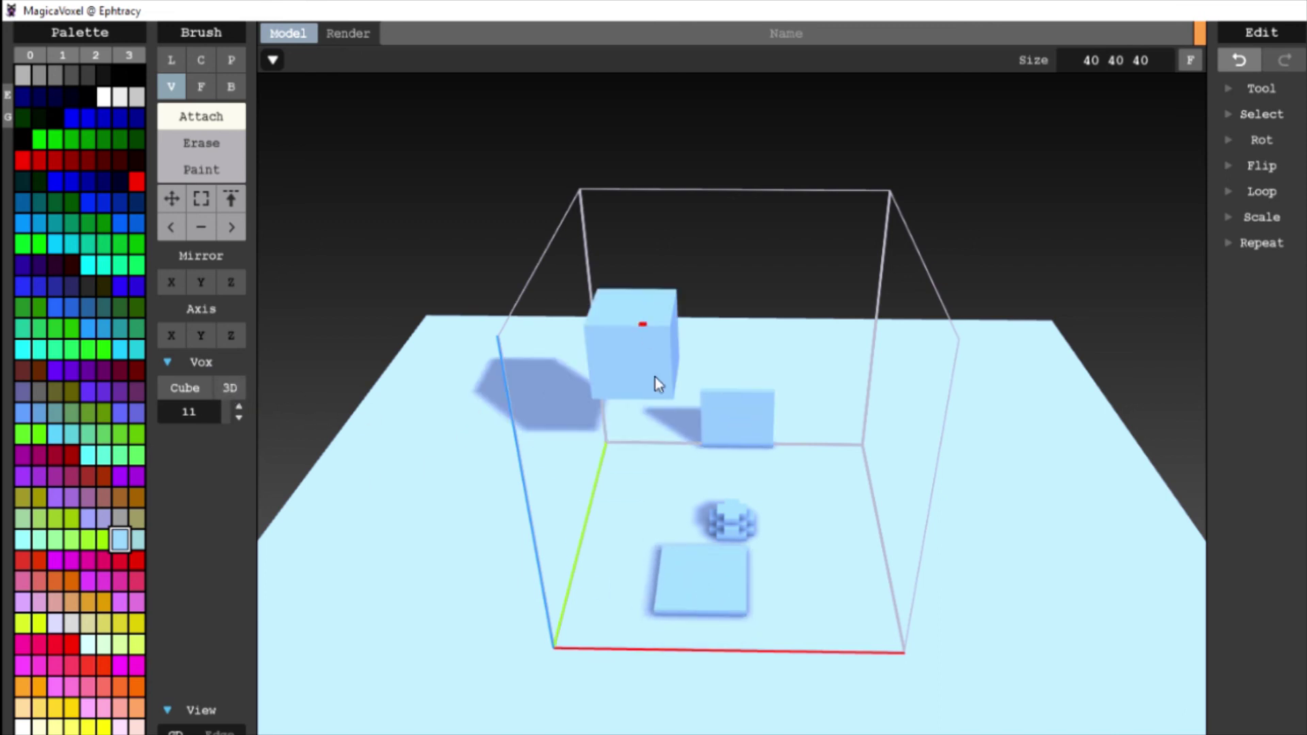
left_click(796, 560)
- Clear all the test cubes, squares and the sphere from the model
left_click(1261, 88)
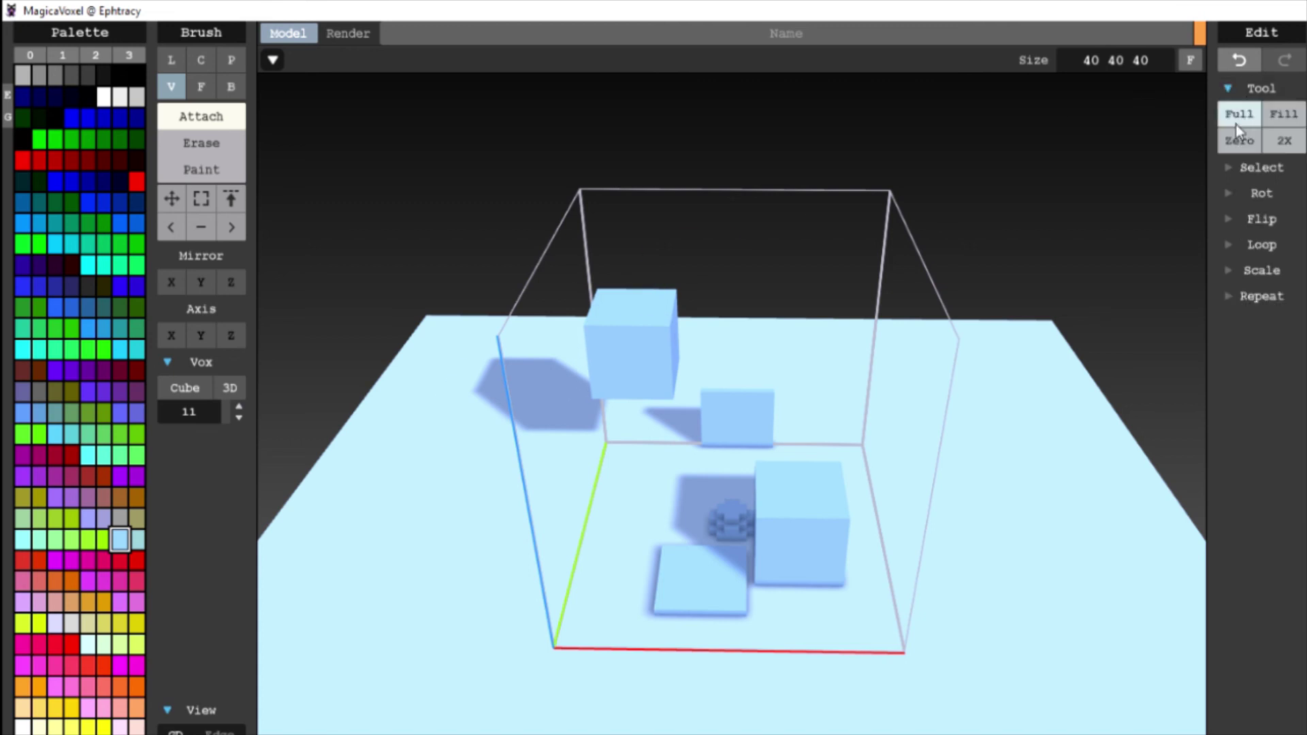
left_click(1235, 123)
left_click(1261, 88)
- Try the cube brush on the floor at sizes 11, 20, 24 and 19, and return it to 11
left_click(739, 517)
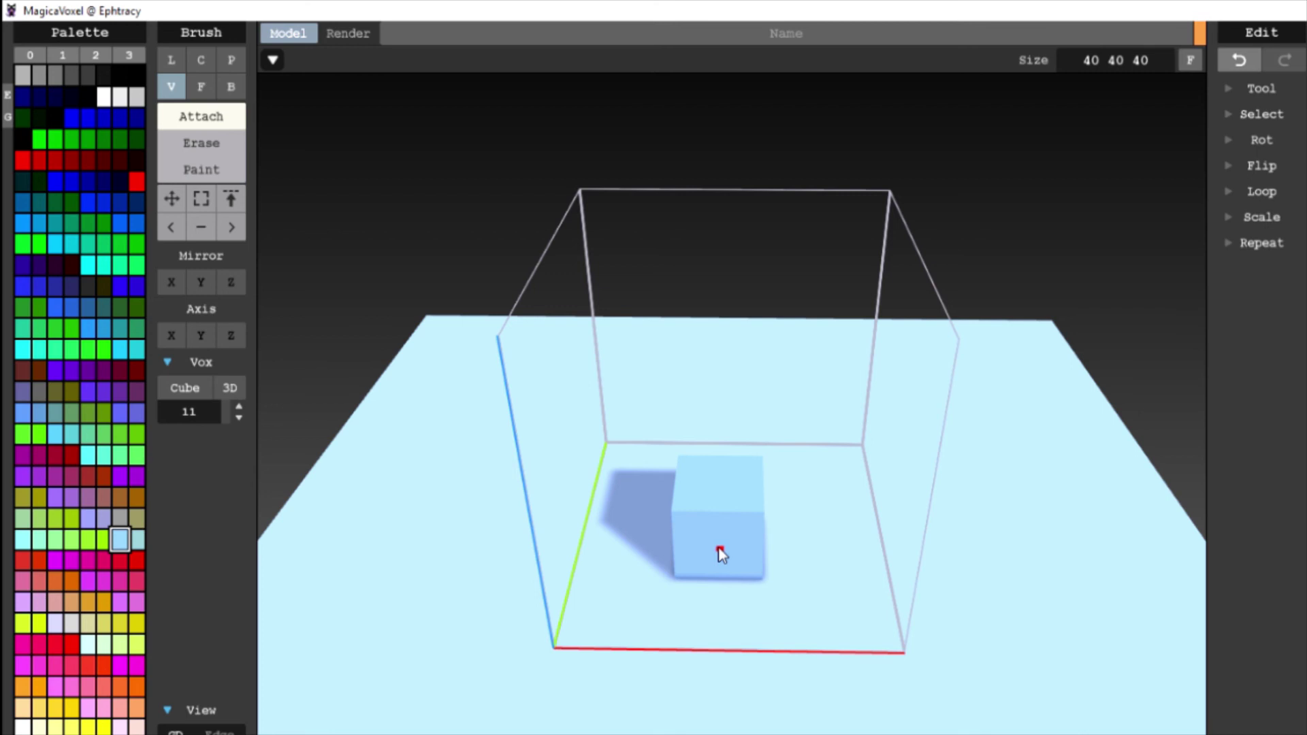
key("bracketright")
key("bracketright")
key("bracketright")
key("bracketright")
key("bracketright")
key("bracketright")
key("bracketright")
key("bracketright")
key("bracketright")
key("bracketright")
key("bracketright")
key("bracketright")
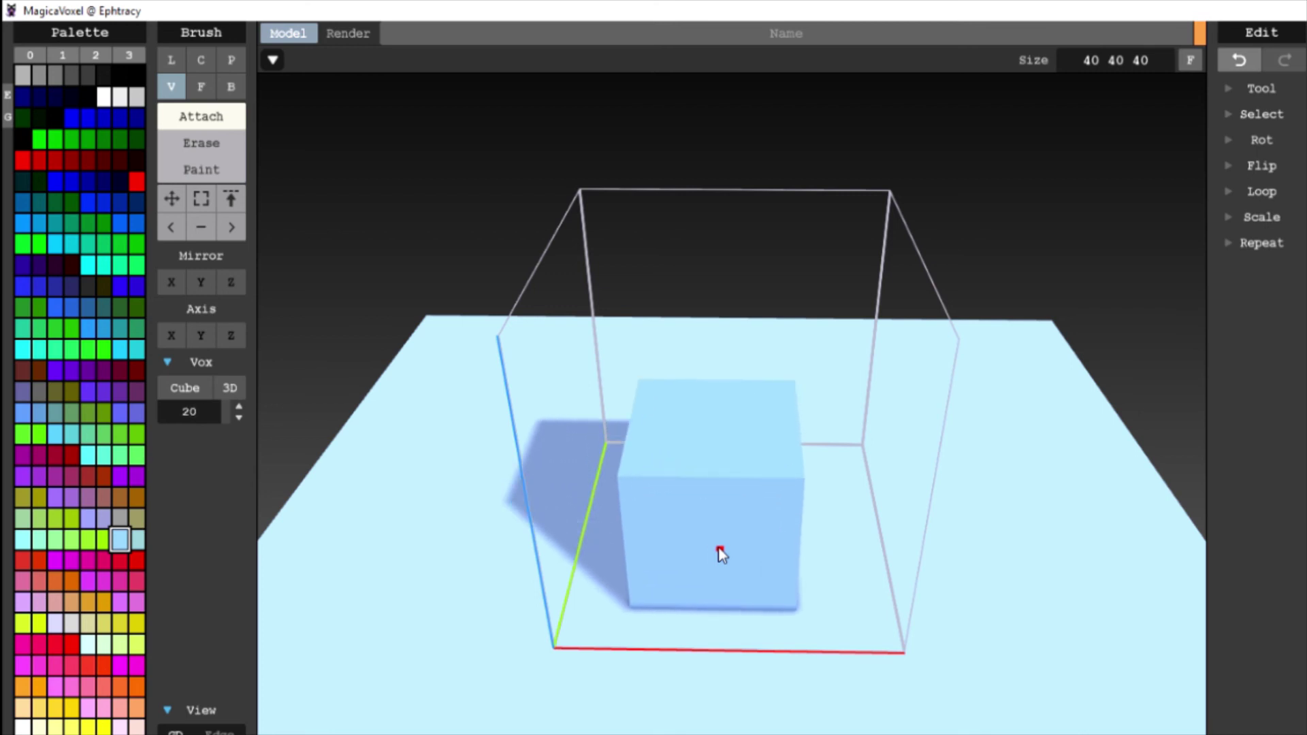
scroll(720, 553, "up", 1)
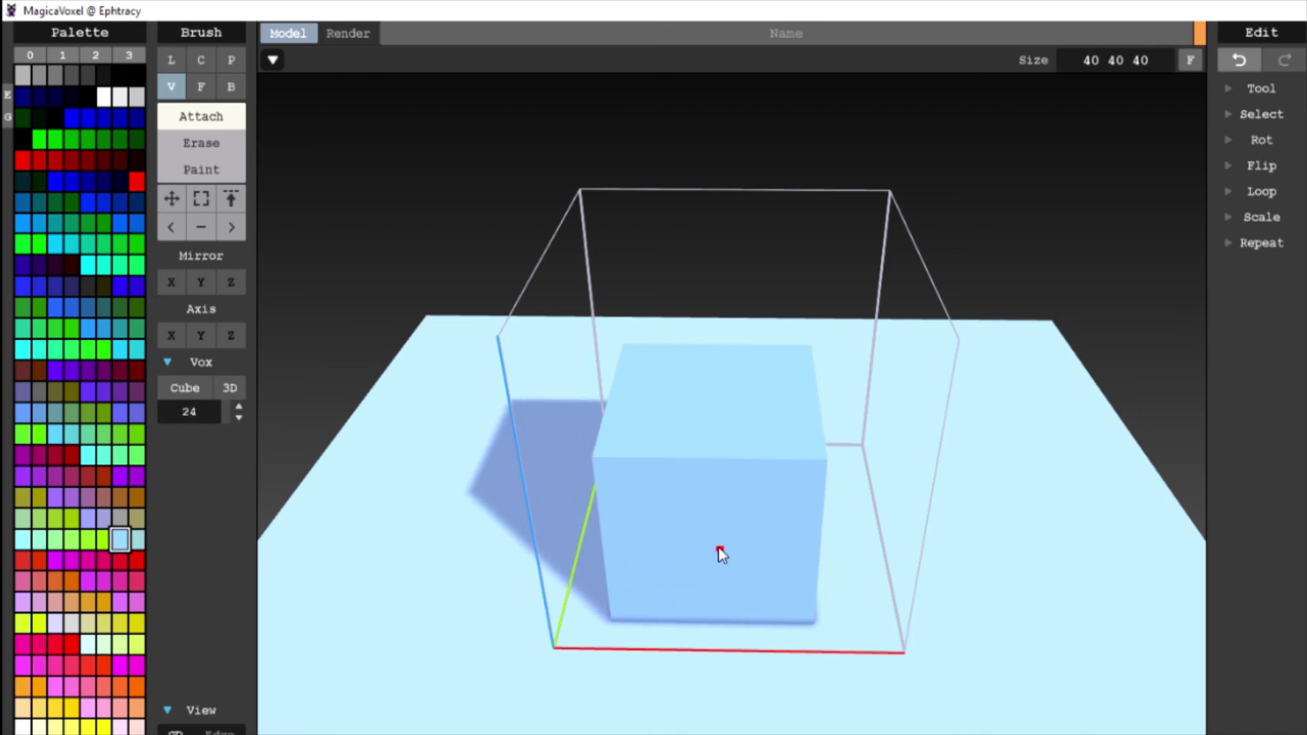
scroll(720, 552, "down", 12)
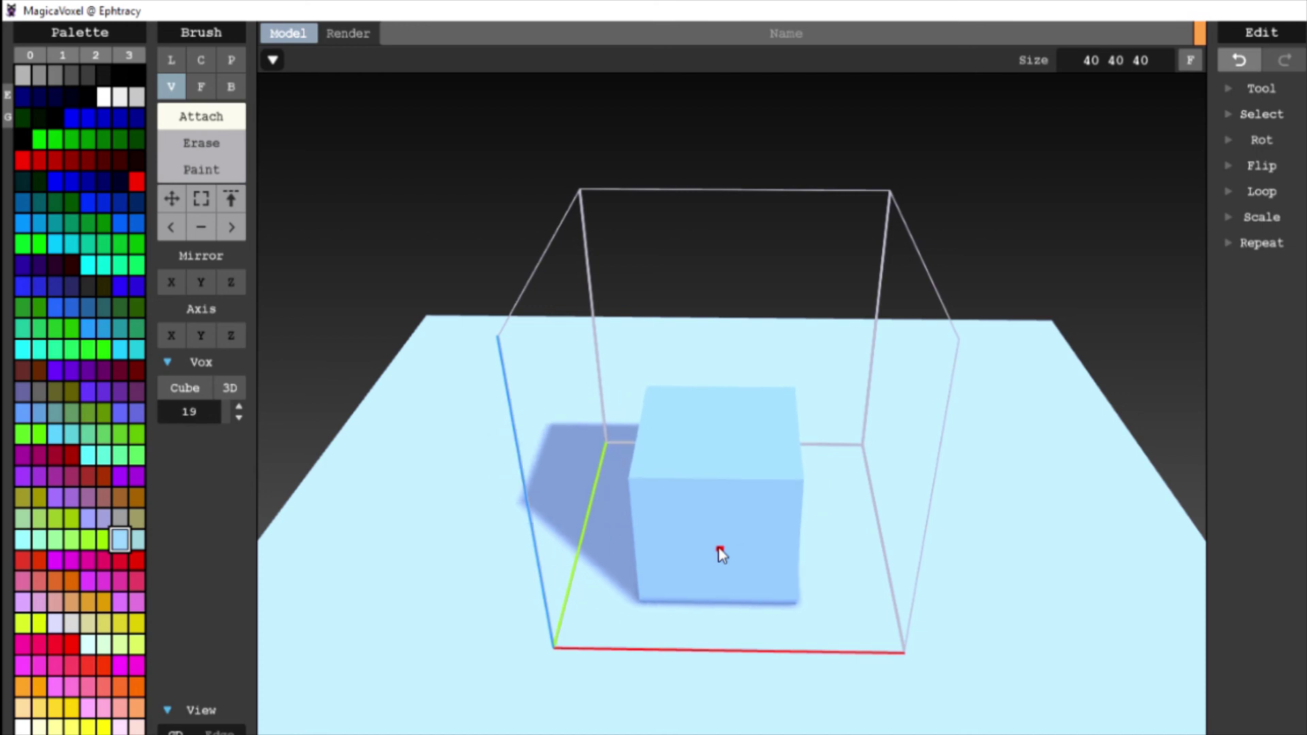
scroll(720, 553, "down", 1)
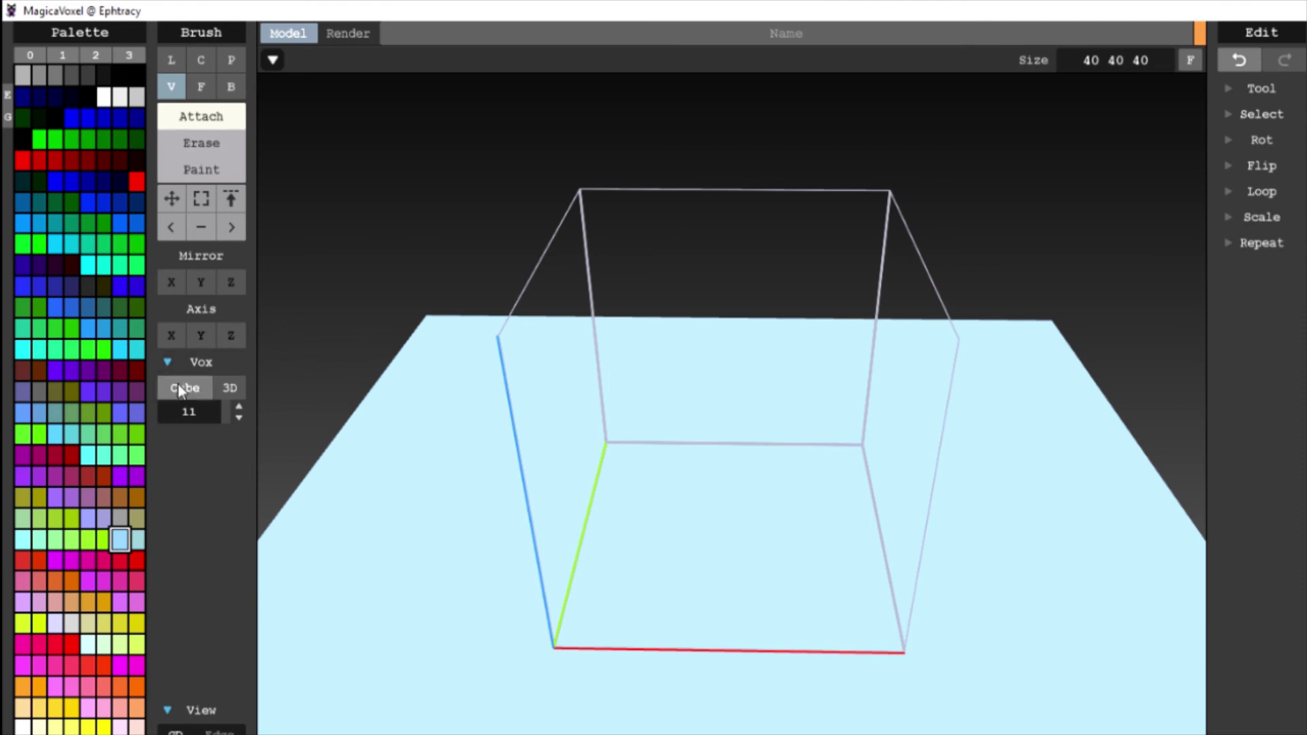
- Extrude the back wall into a thick slab and attach single layers to the floor and a side wall with the Face brush
left_click(190, 361)
left_click(202, 87)
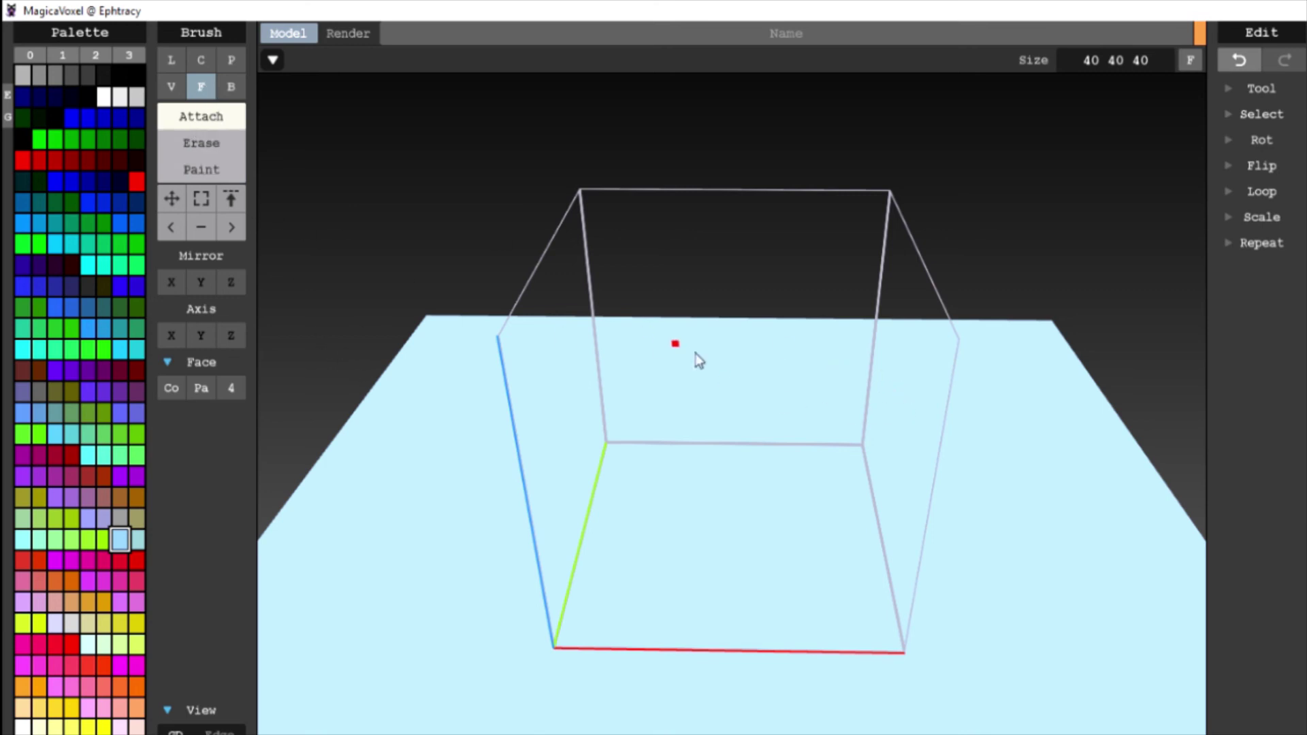
left_click_drag(699, 359, 713, 406)
left_click(764, 575)
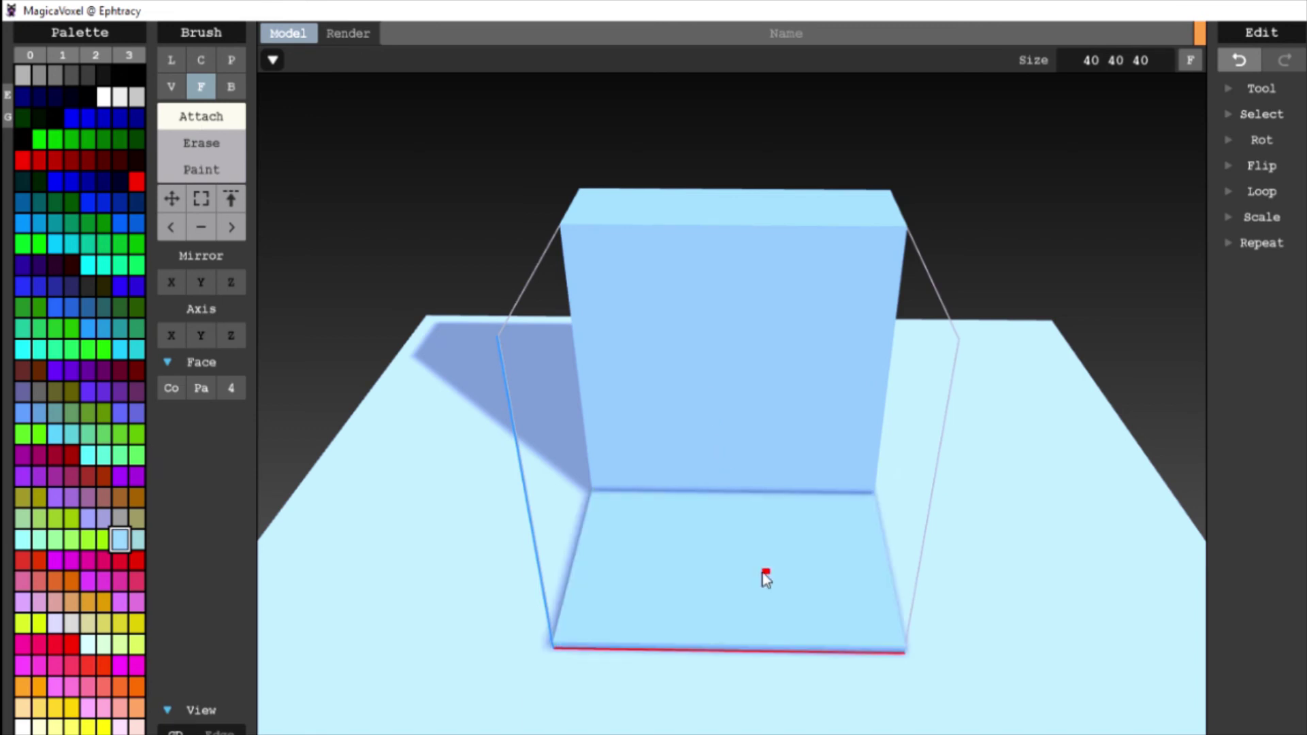
right_click_drag(764, 575, 998, 424)
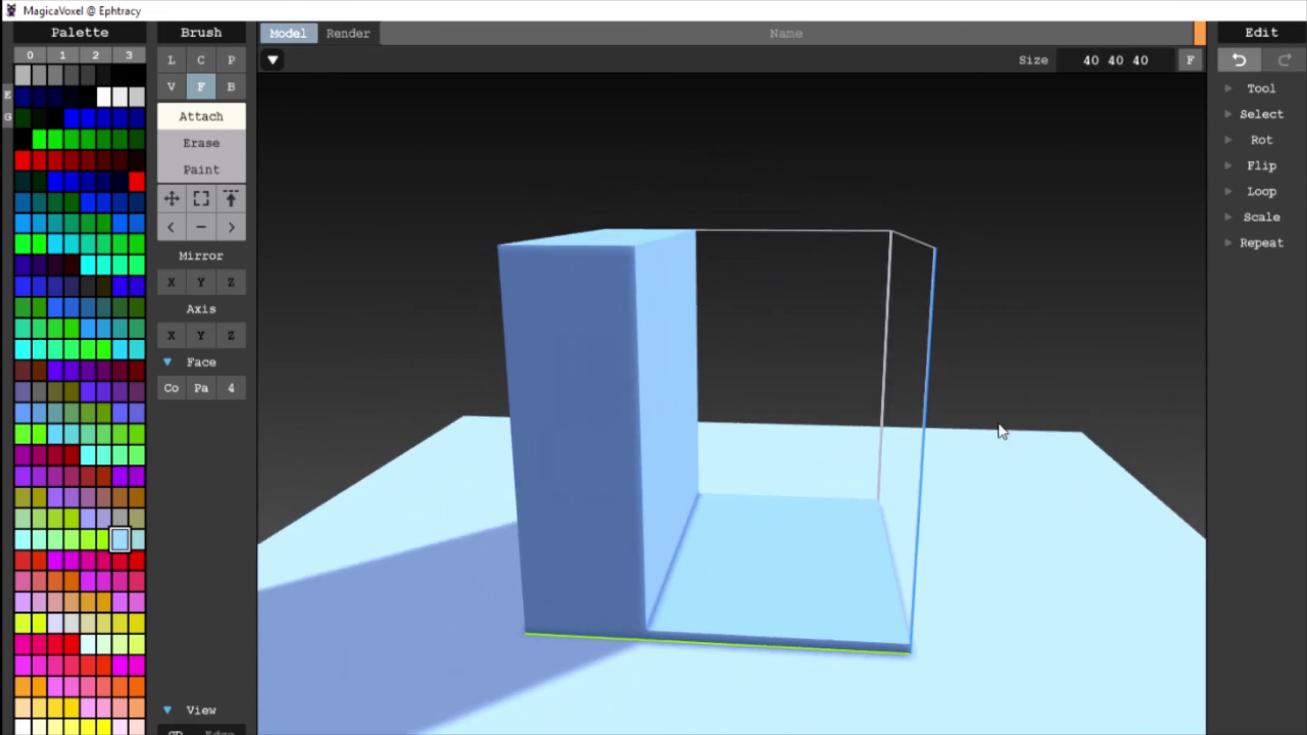
left_click(765, 344)
right_click_drag(895, 437, 932, 435)
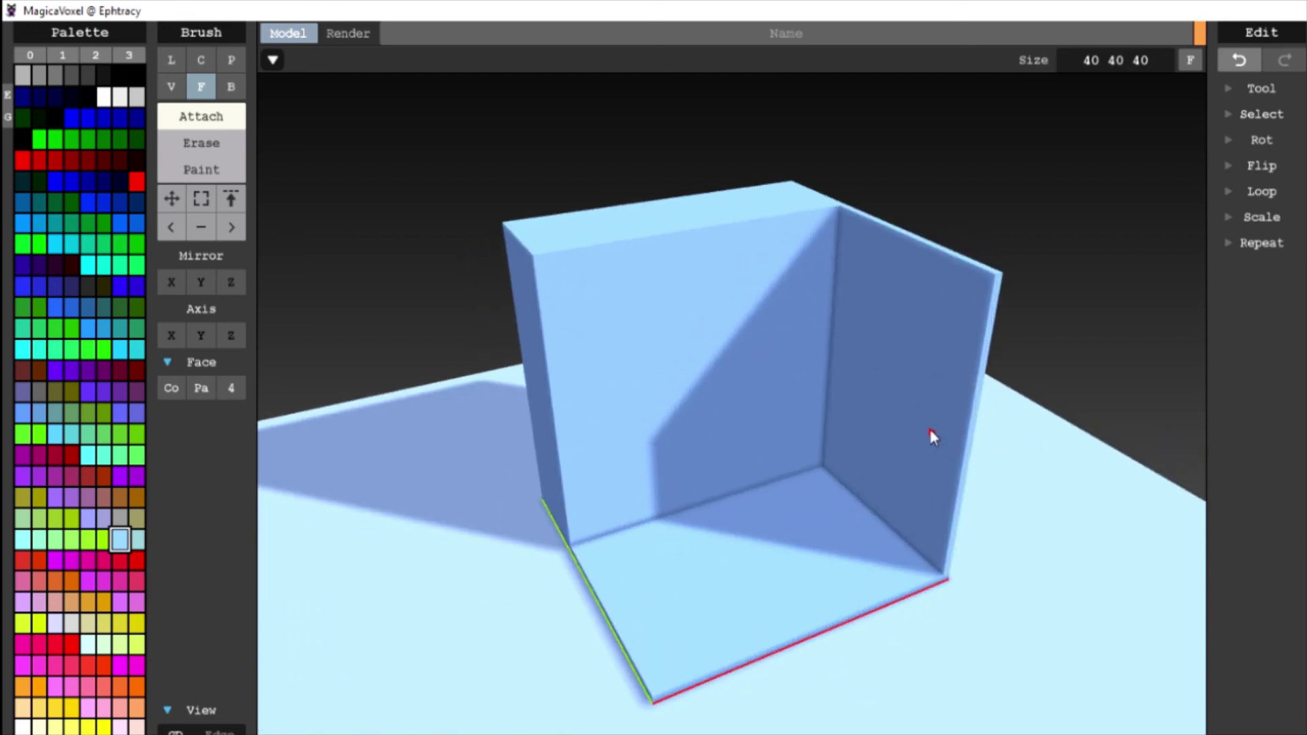
- Clear the extruded walls and floor from the model
left_click(1256, 89)
left_click(1239, 141)
left_click(1260, 91)
- Attach a face layer to the back wall of the empty volume with the Face brush
right_click_drag(964, 291, 897, 323)
left_click(719, 288)
right_click_drag(766, 403, 790, 361)
- Clear all voxels from the model again
left_click(1241, 89)
left_click(1235, 141)
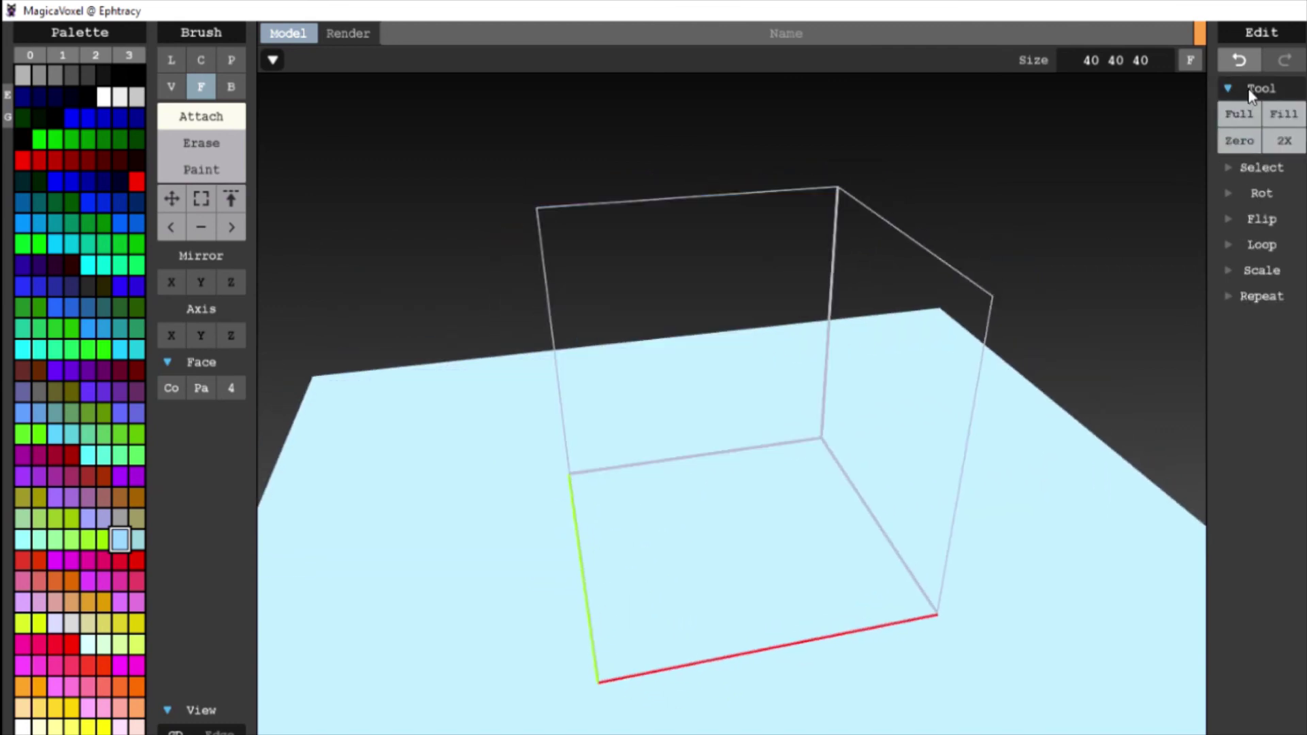
left_click(1256, 89)
- Attach a thin layer covering the whole floor of the volume with the Face brush
right_click_drag(1035, 308, 1052, 334)
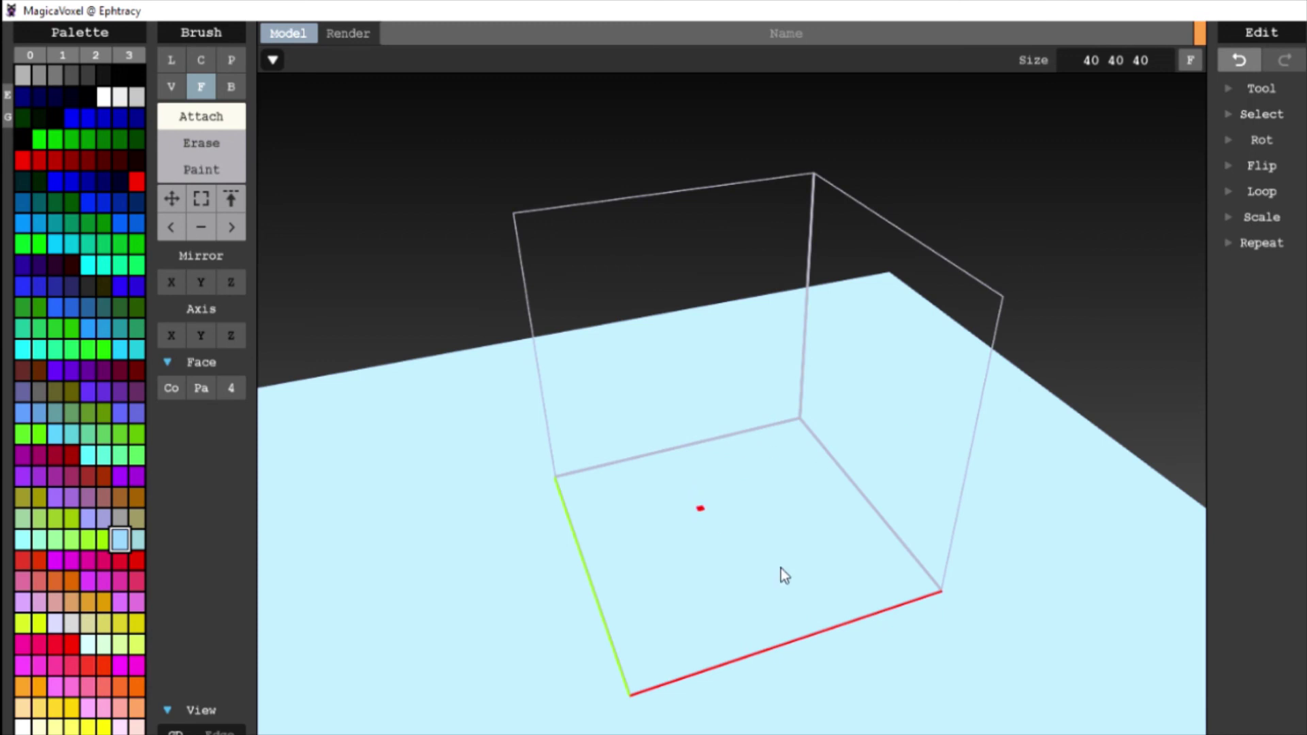
mouse_move(792, 433)
right_mouse_down()
mouse_move(789, 470)
mouse_move(767, 496)
mouse_move(898, 520)
mouse_move(711, 467)
right_mouse_up()
left_click(712, 467)
right_click_drag(720, 589, 739, 490)
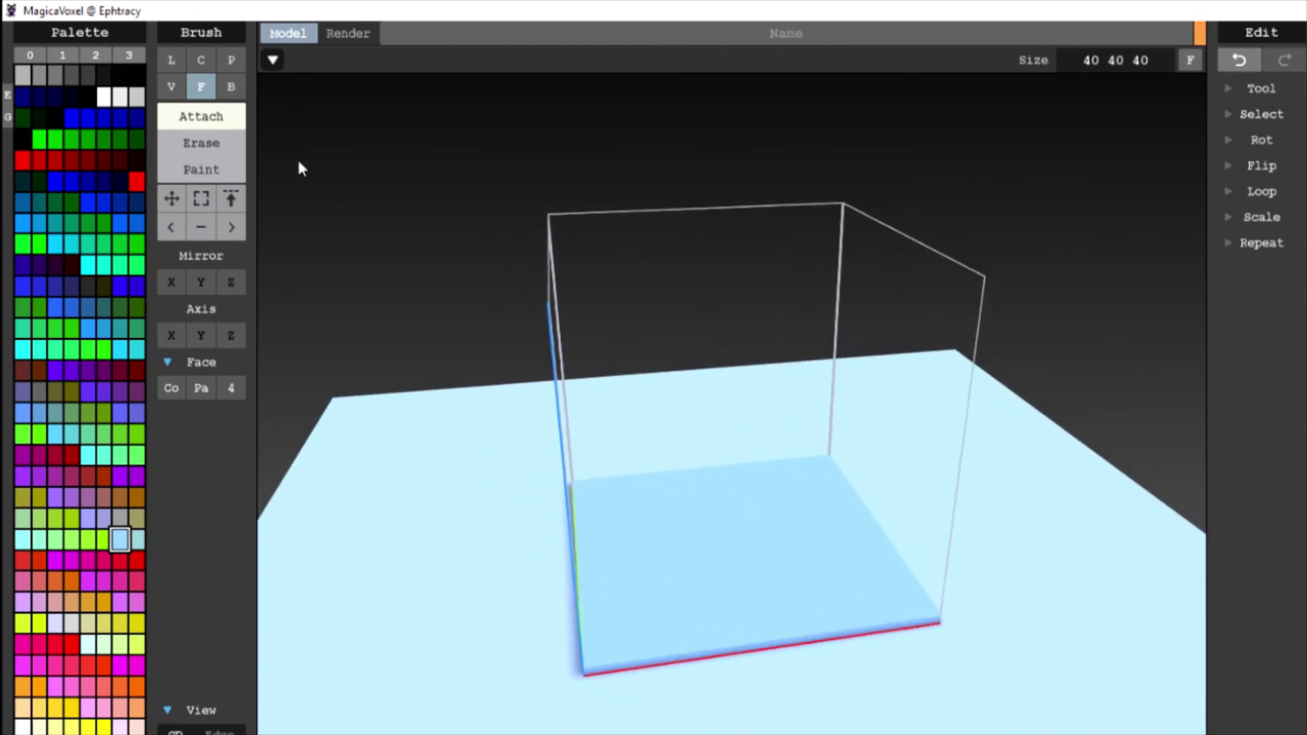
- Clear the model and attach thin rectangular slabs with the Box brush, two stacked on the floor and one on the back wall
left_click(232, 87)
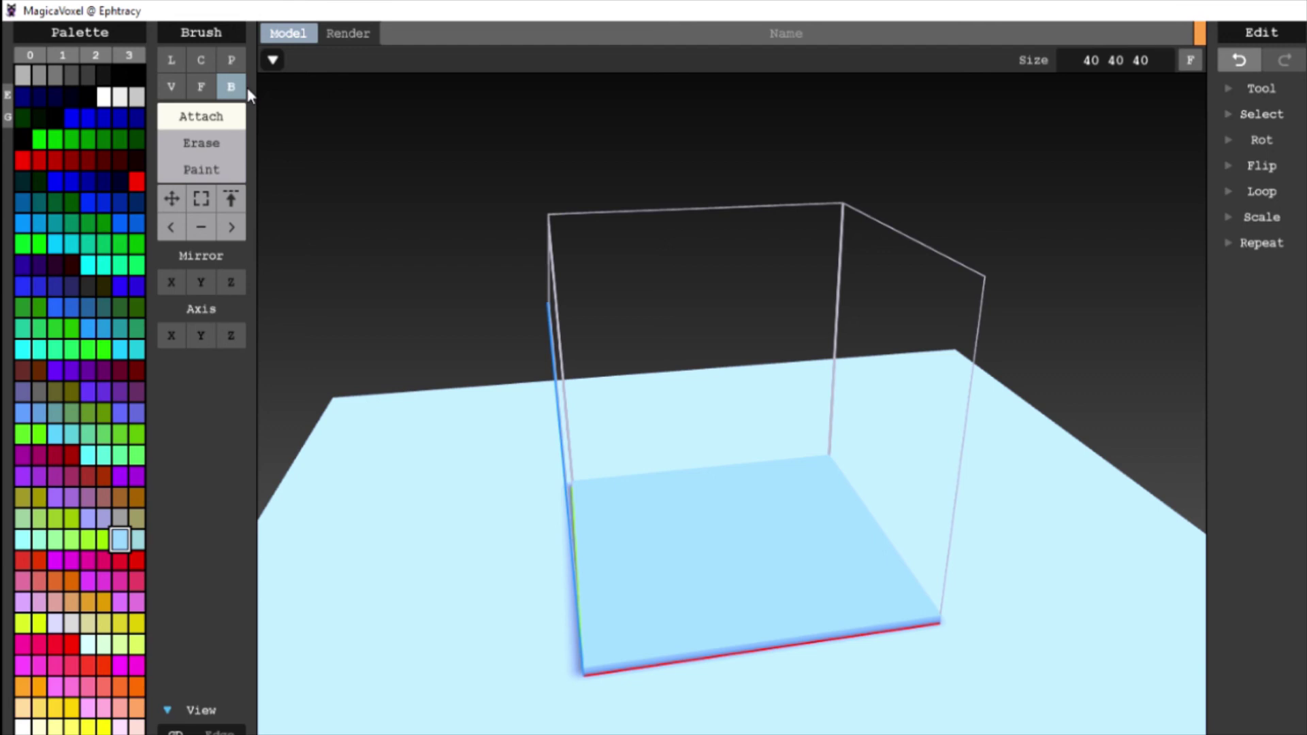
left_click(1236, 101)
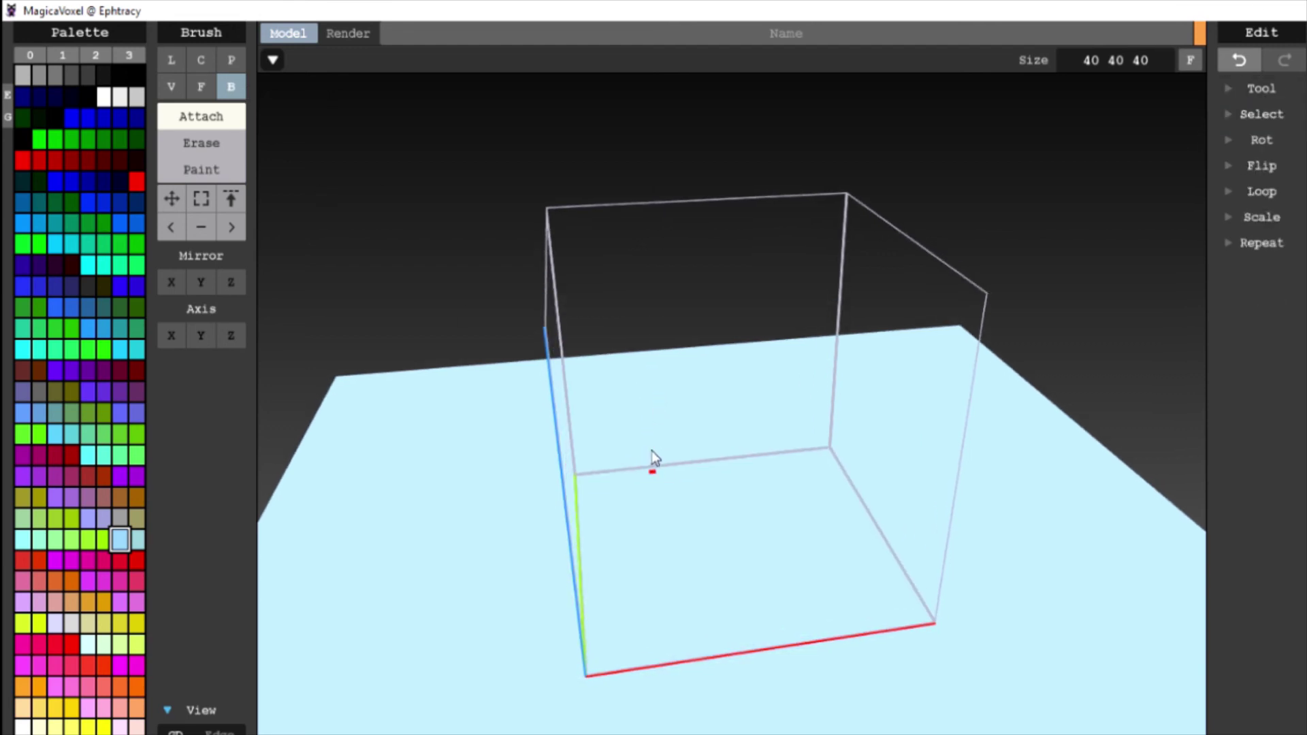
left_click_drag(786, 533, 668, 595)
left_click_drag(711, 514, 761, 455)
mouse_move(772, 282)
left_mouse_down()
mouse_move(716, 362)
mouse_move(717, 393)
left_mouse_up()
mouse_move(674, 431)
right_mouse_down()
mouse_move(743, 443)
mouse_move(787, 431)
mouse_move(814, 485)
mouse_move(728, 453)
right_mouse_up()
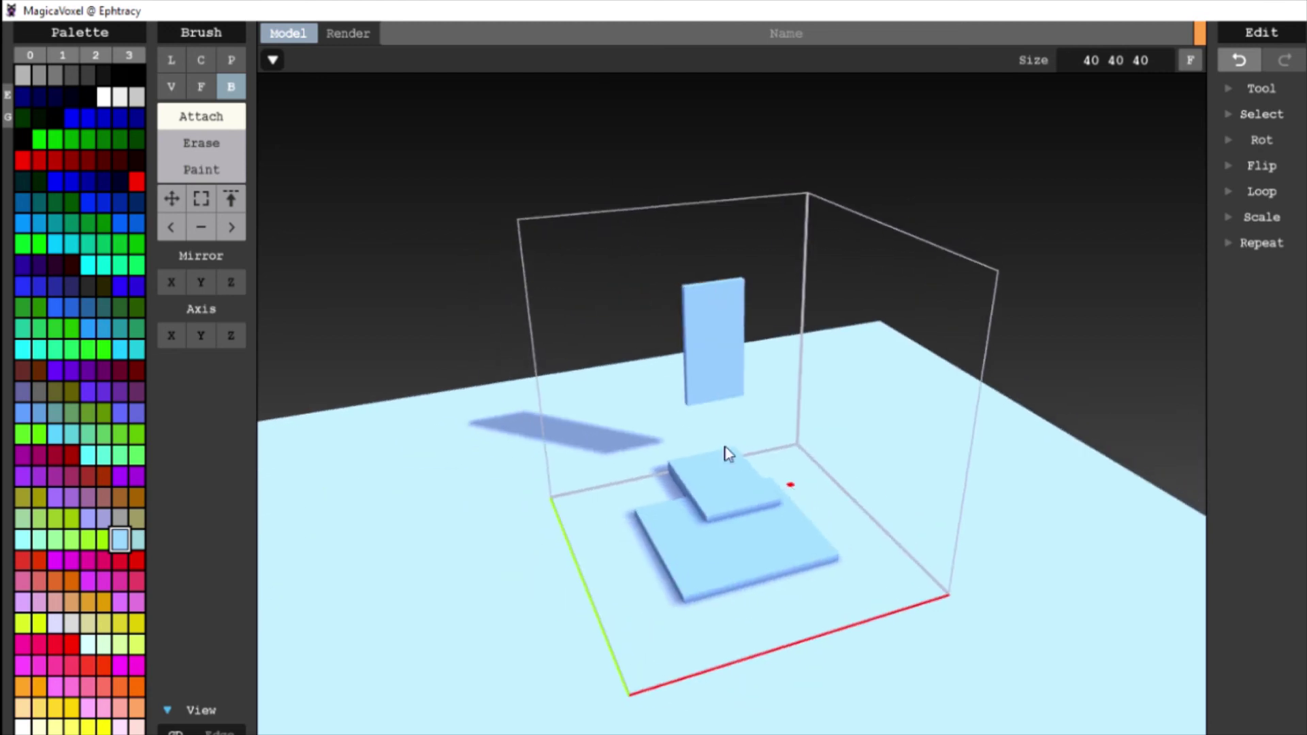
- Fill the entire model volume into a solid cube
left_click(1251, 90)
left_click(1243, 115)
left_click(1246, 89)
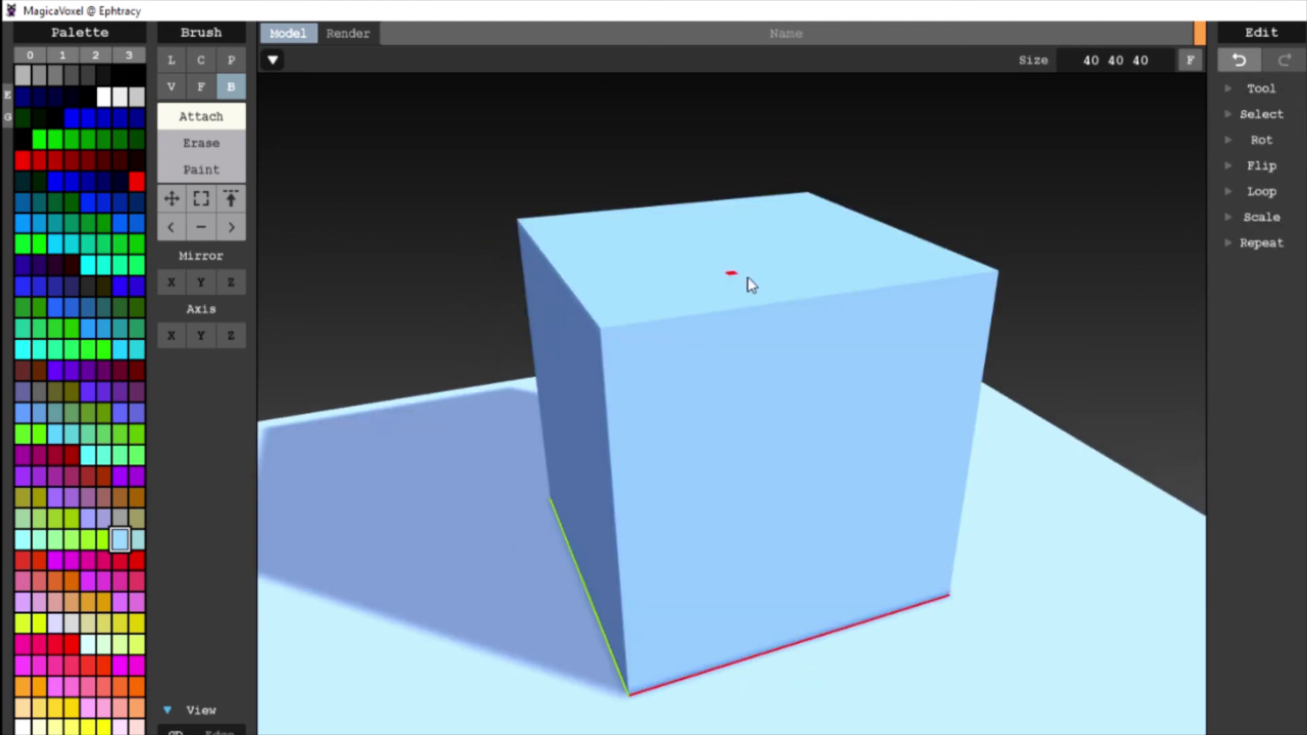
- Erase a tall rectangular notch from the solid cube's front vertical edge with the Box brush
right_click_drag(749, 277, 758, 271)
left_click(207, 147)
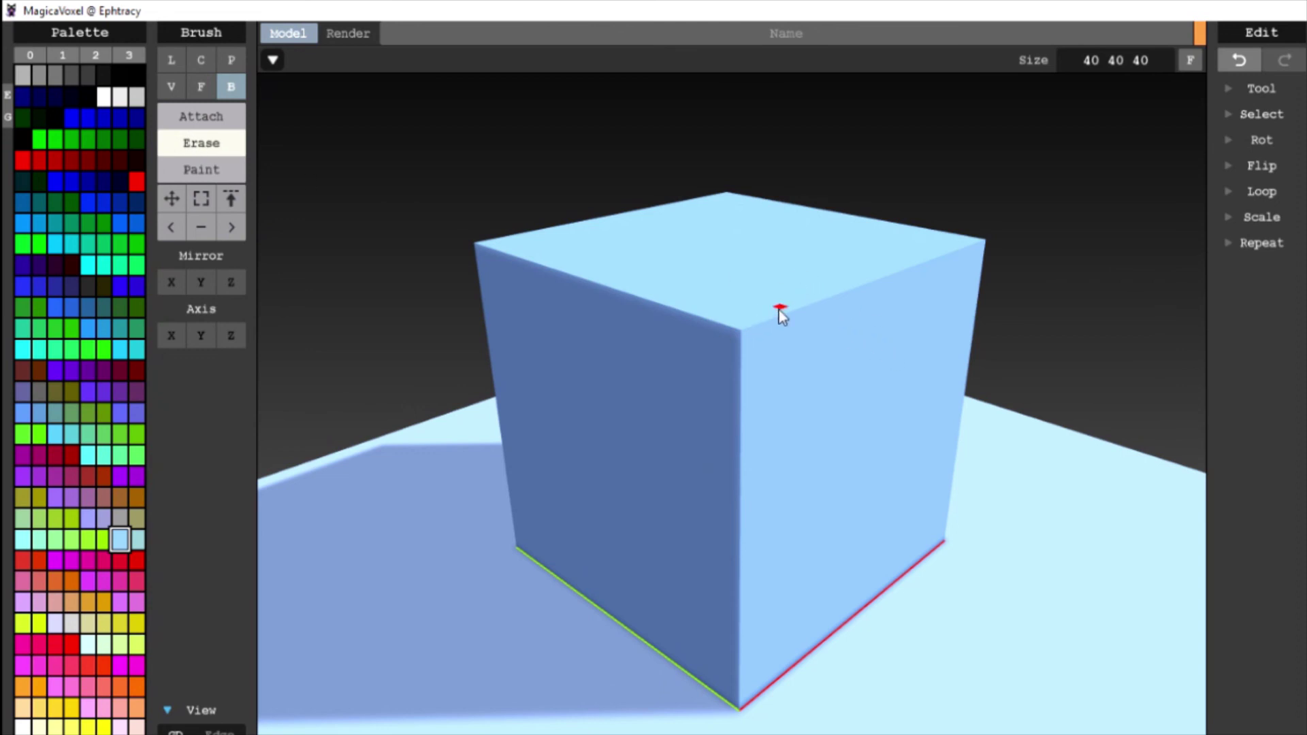
mouse_move(728, 415)
left_mouse_down()
mouse_move(679, 571)
mouse_move(696, 595)
left_mouse_up()
right_click_drag(1129, 423, 581, 210)
- Clear the notched cube from the model, leaving the volume empty
left_click(1252, 88)
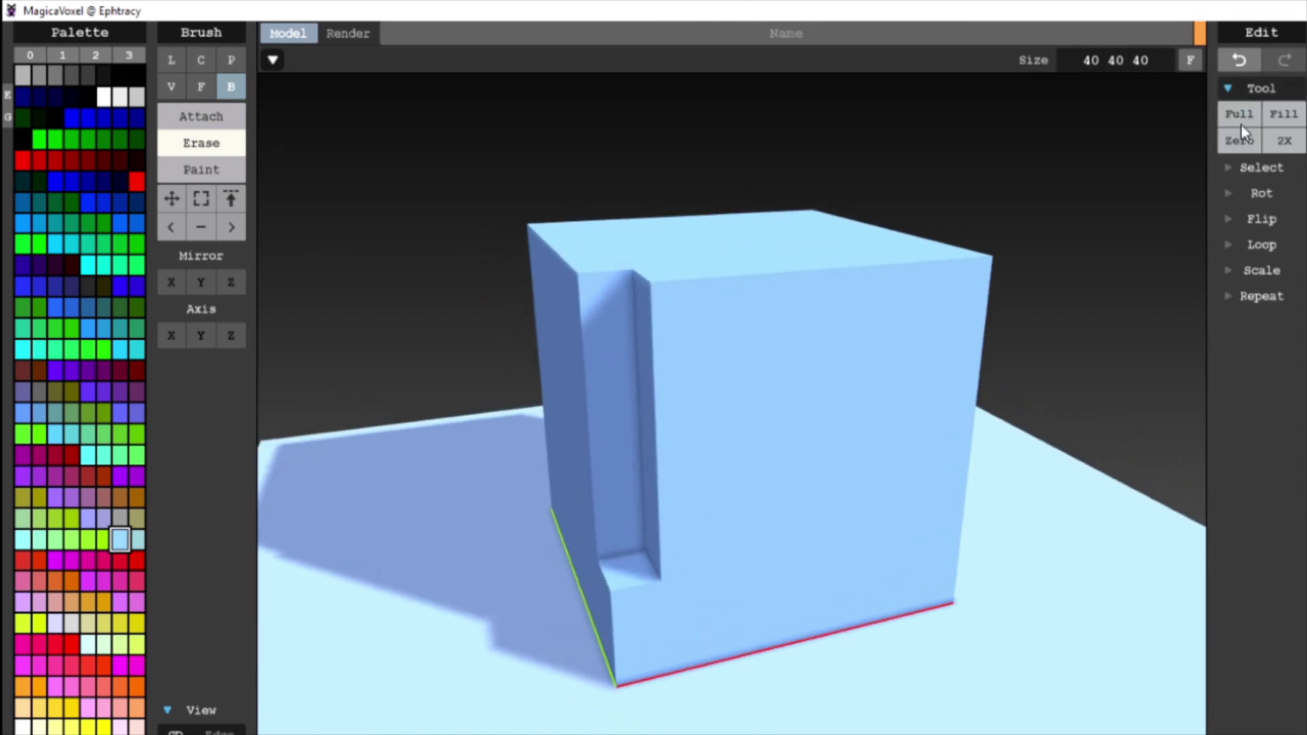
left_click(1239, 136)
left_click(1252, 88)
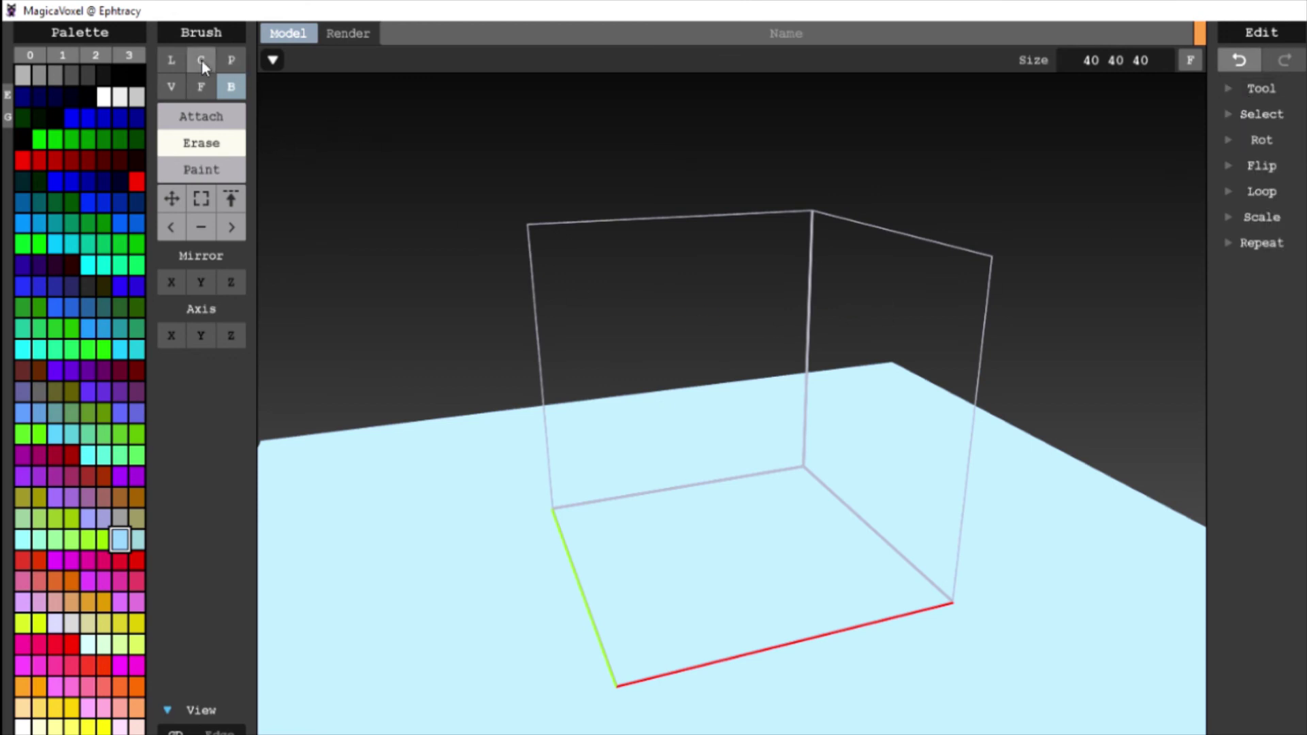
- Attach five diagonal lines crossing each other on the model's floor with the Line brush in Attach mode and Project setting
left_click(167, 61)
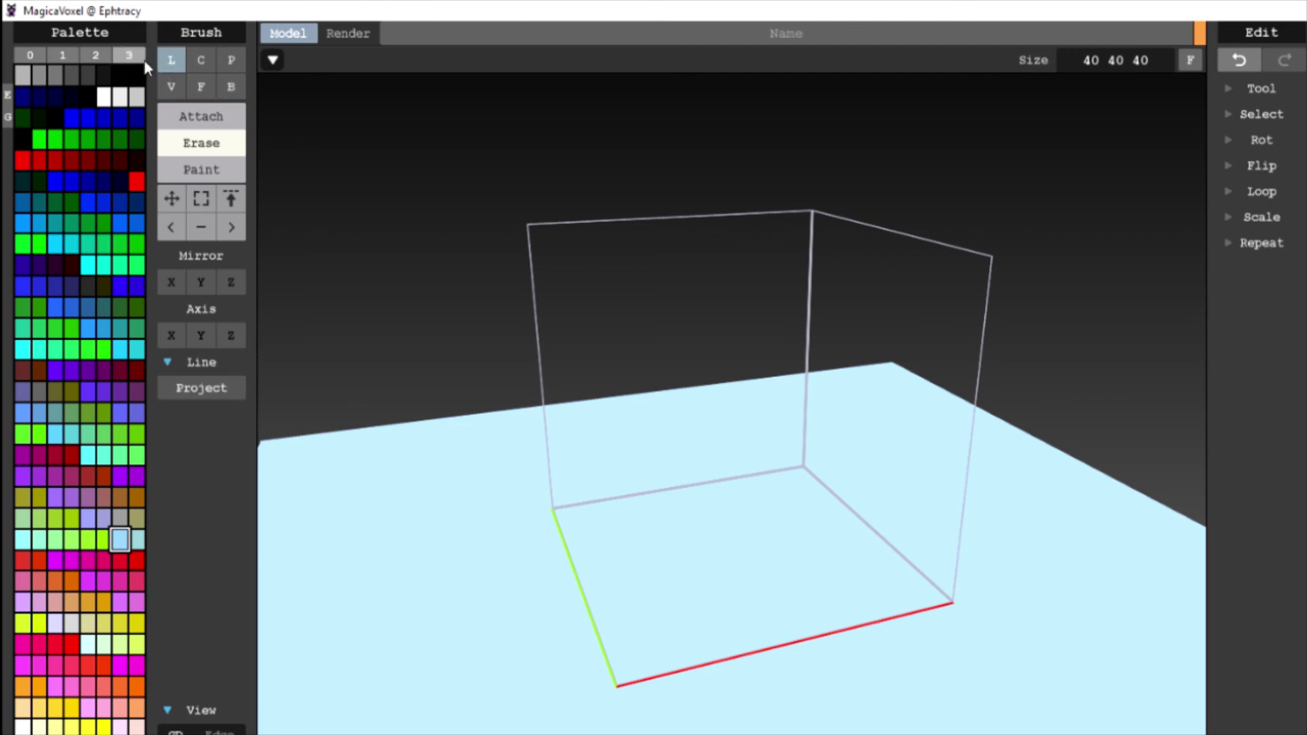
left_click(211, 125)
mouse_move(949, 466)
right_mouse_down()
mouse_move(914, 512)
mouse_move(917, 559)
mouse_move(859, 529)
right_mouse_up()
left_click_drag(820, 505, 613, 344)
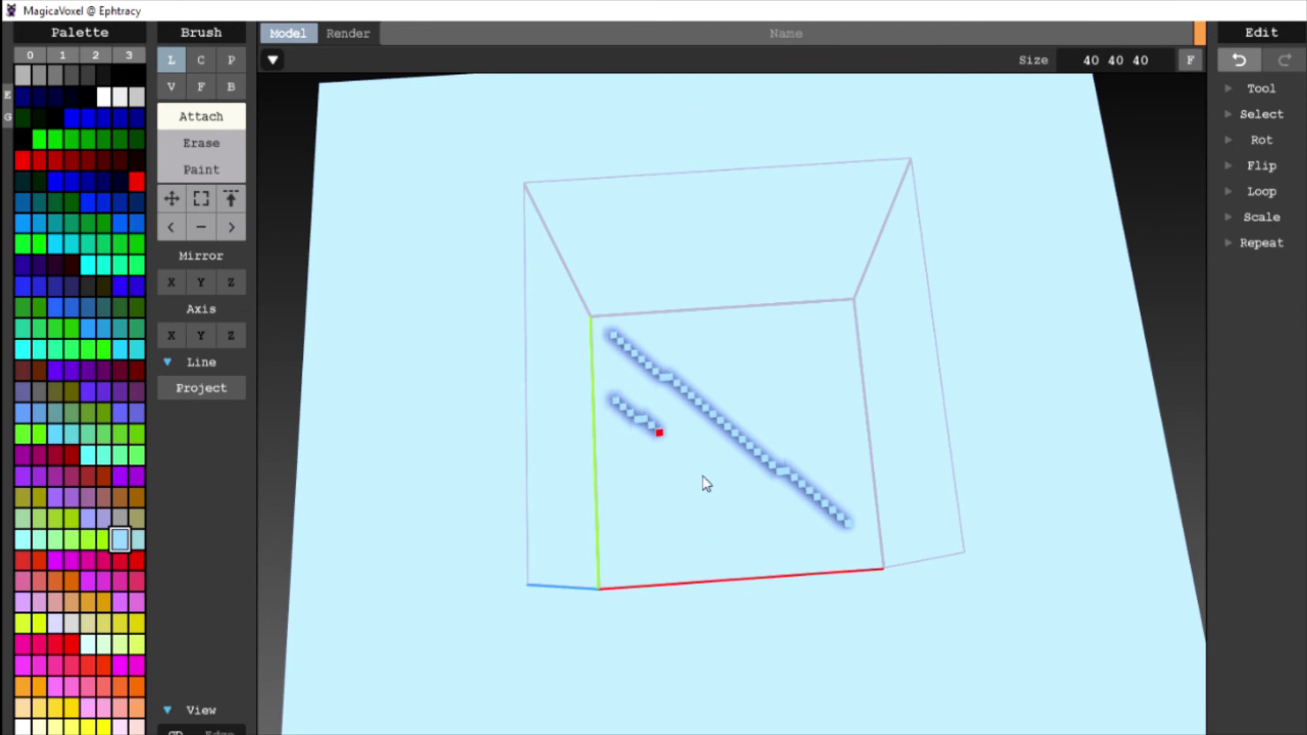
left_click_drag(702, 476, 762, 522)
left_click_drag(698, 323, 849, 484)
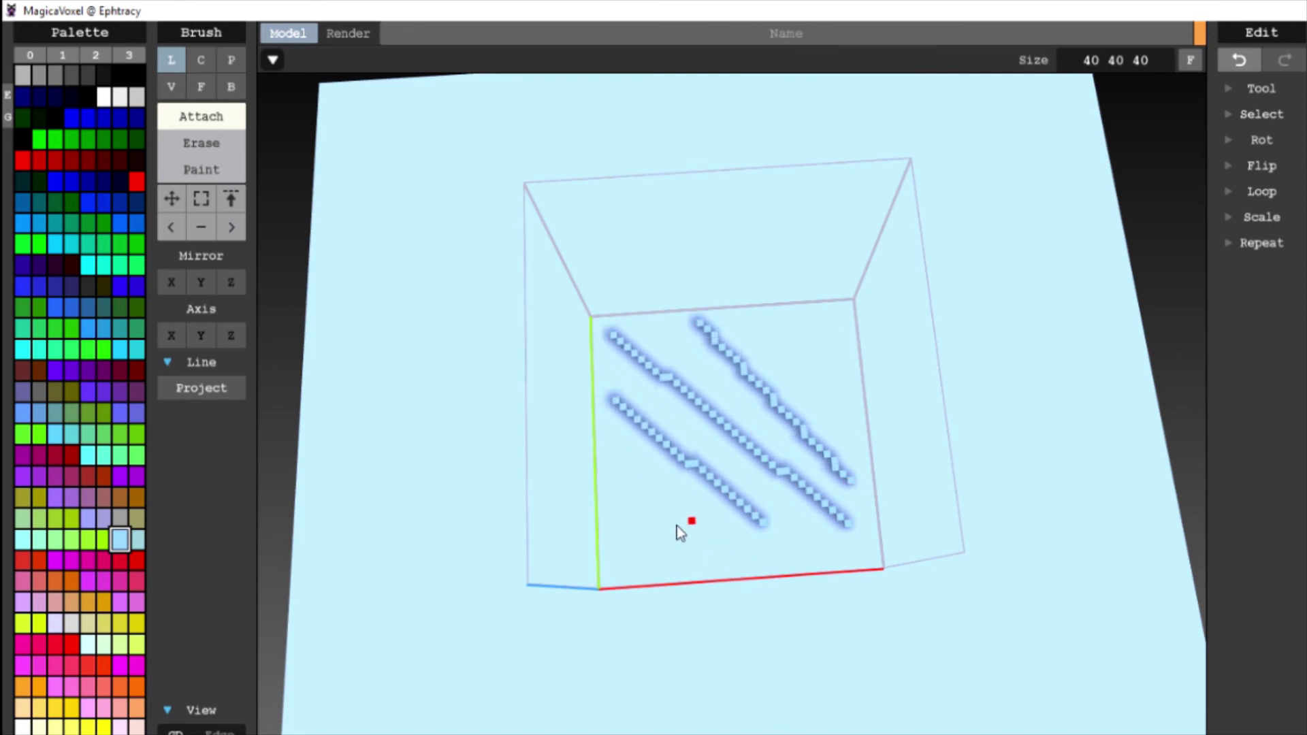
left_click_drag(677, 524, 869, 331)
left_click_drag(623, 439, 793, 333)
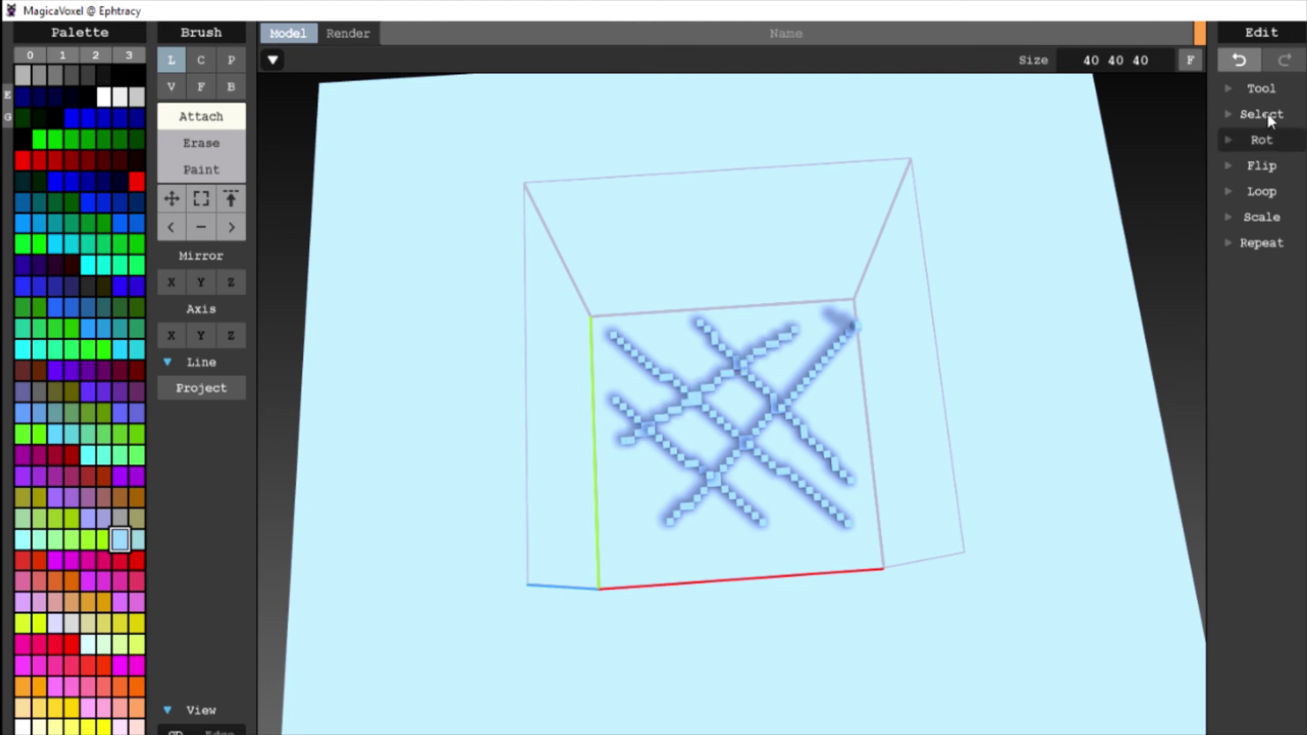
- Clear the crossing lines, and display the grid on the model's floor and walls for use with the Center brush
key("Delete")
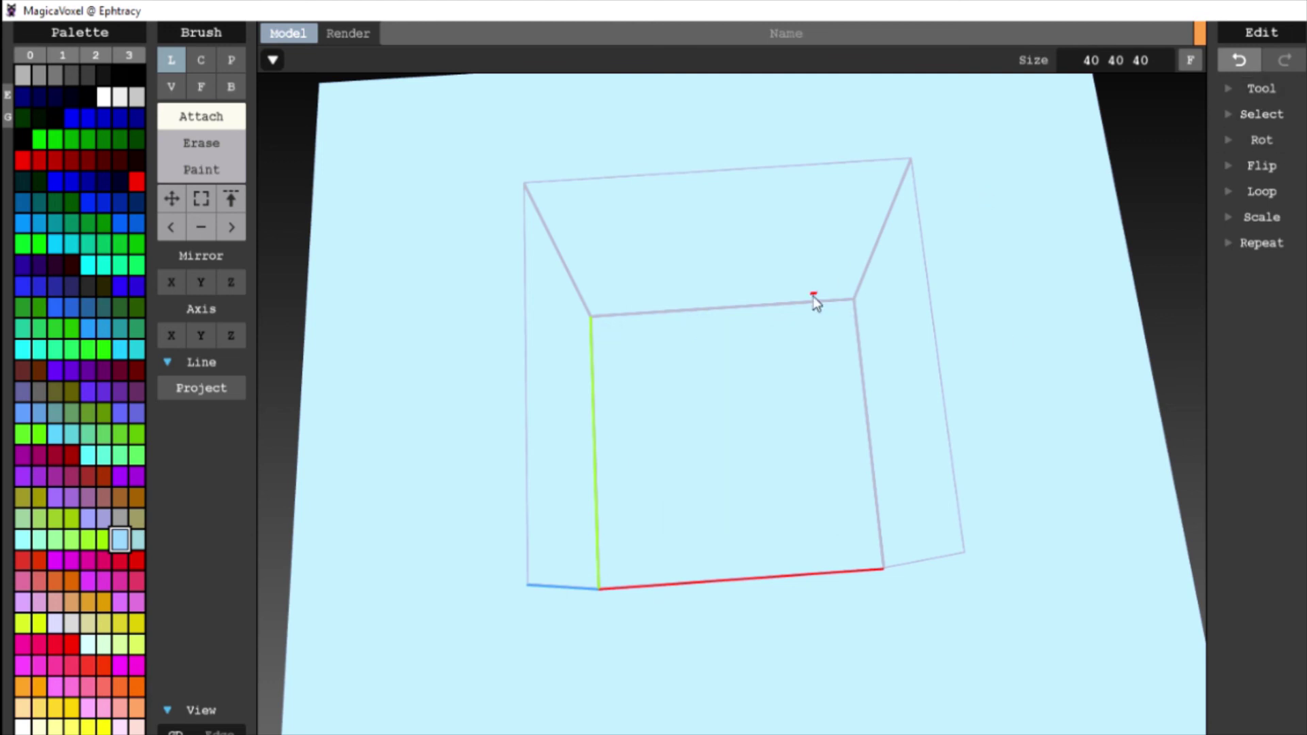
left_click(202, 60)
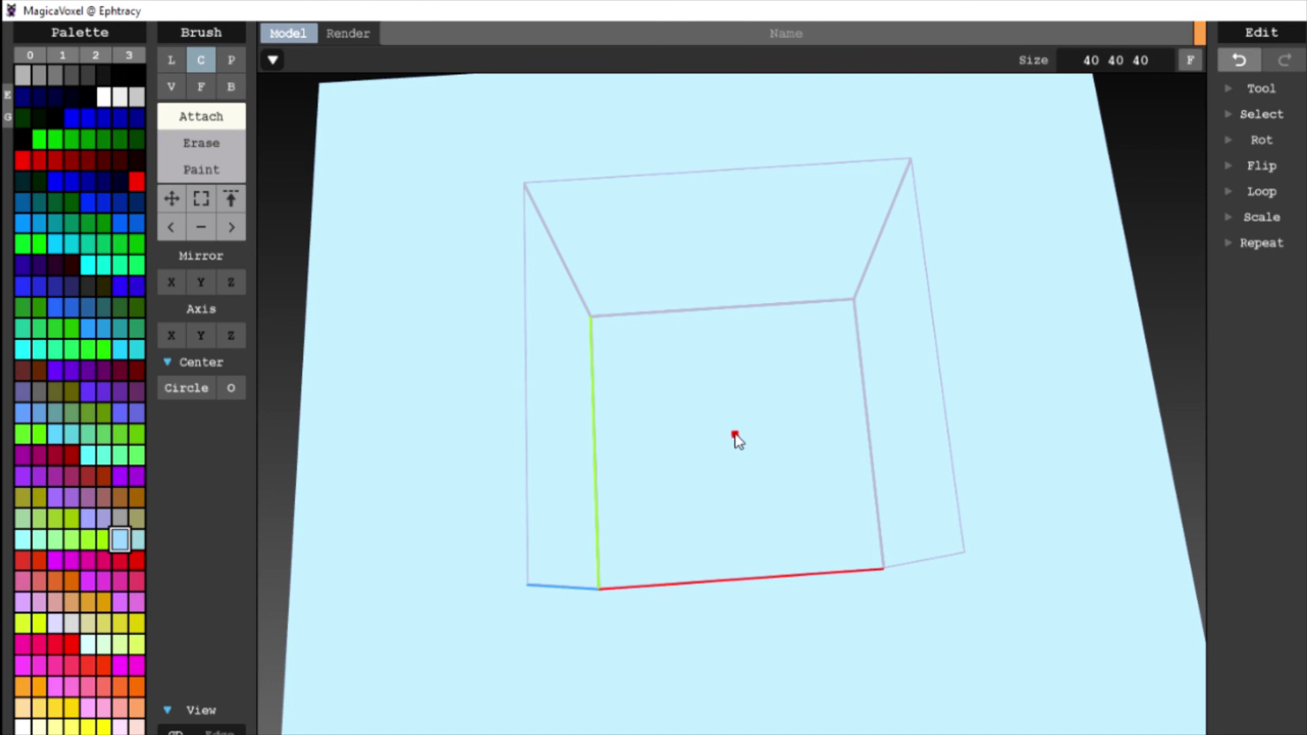
left_click(219, 733)
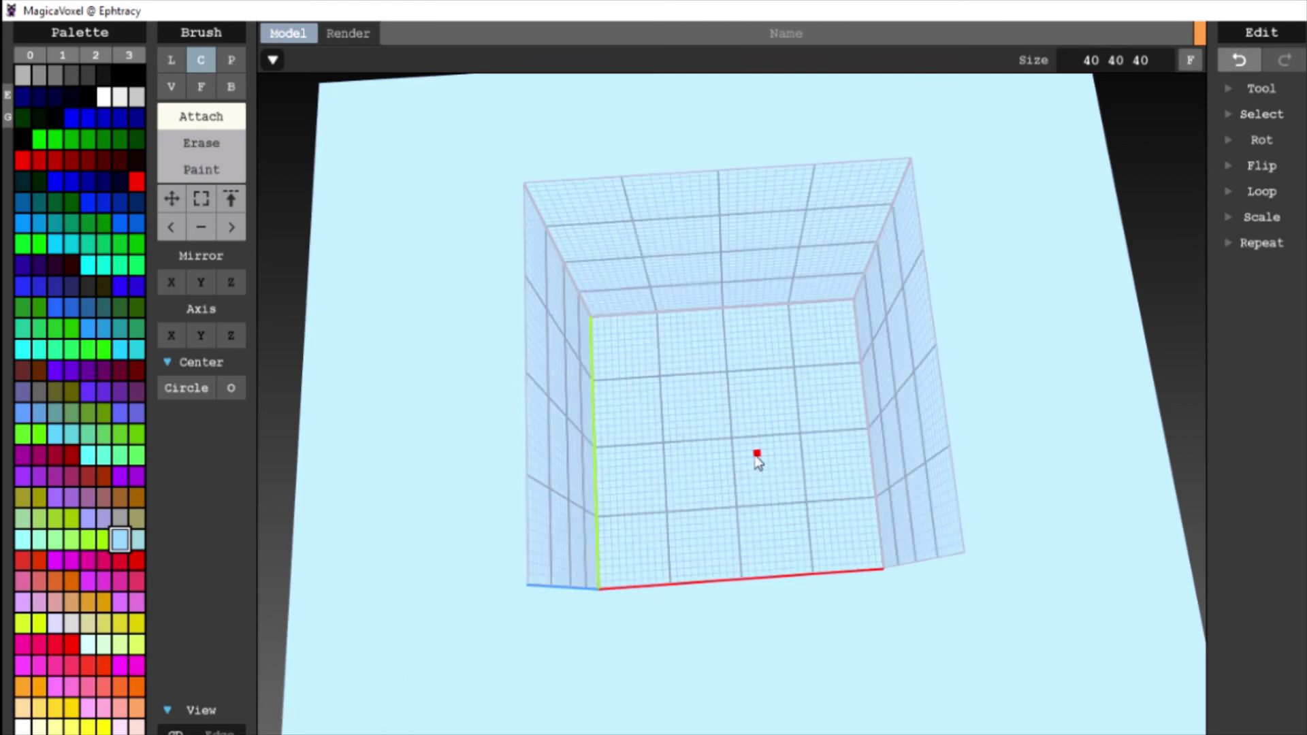
- Attach a circle about 30 voxels wide at the floor's center with the Center brush, and undo it
scroll(755, 455, "up", 3)
mouse_move(739, 456)
left_mouse_down()
mouse_move(875, 589)
mouse_move(826, 549)
left_mouse_up()
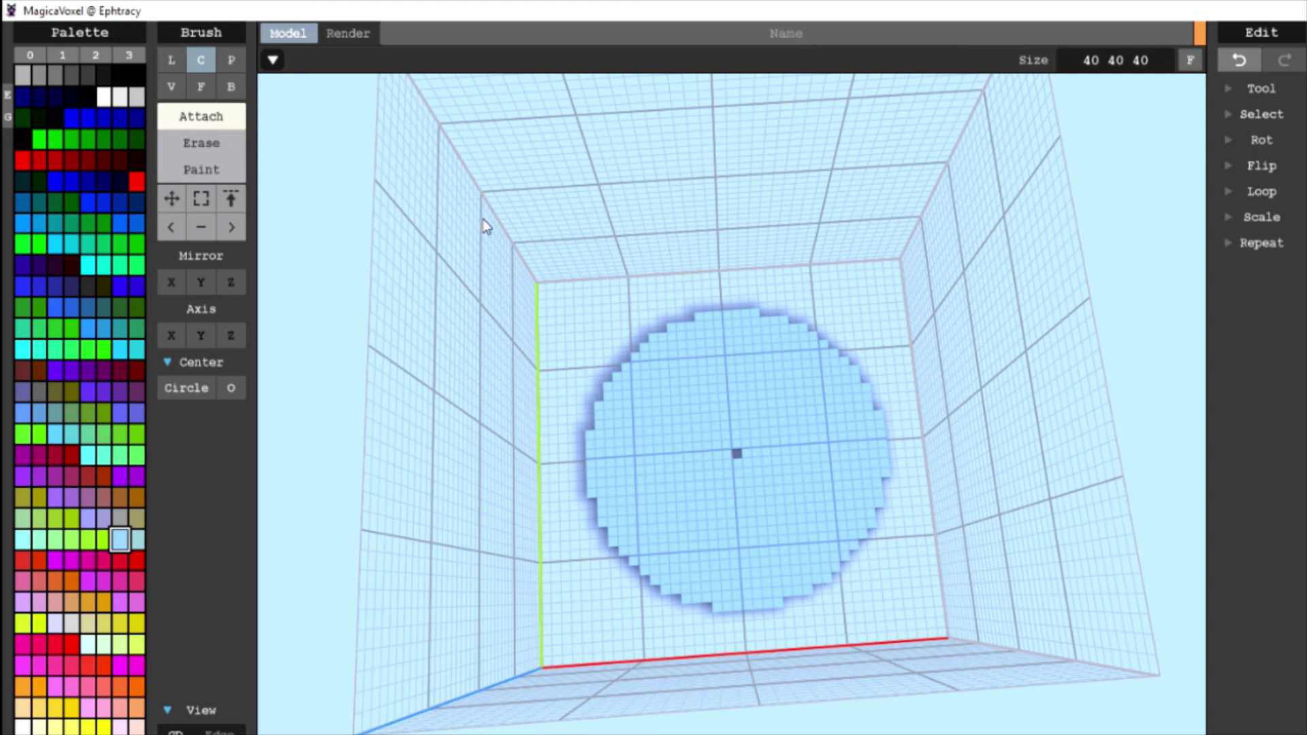
key("ctrl+z")
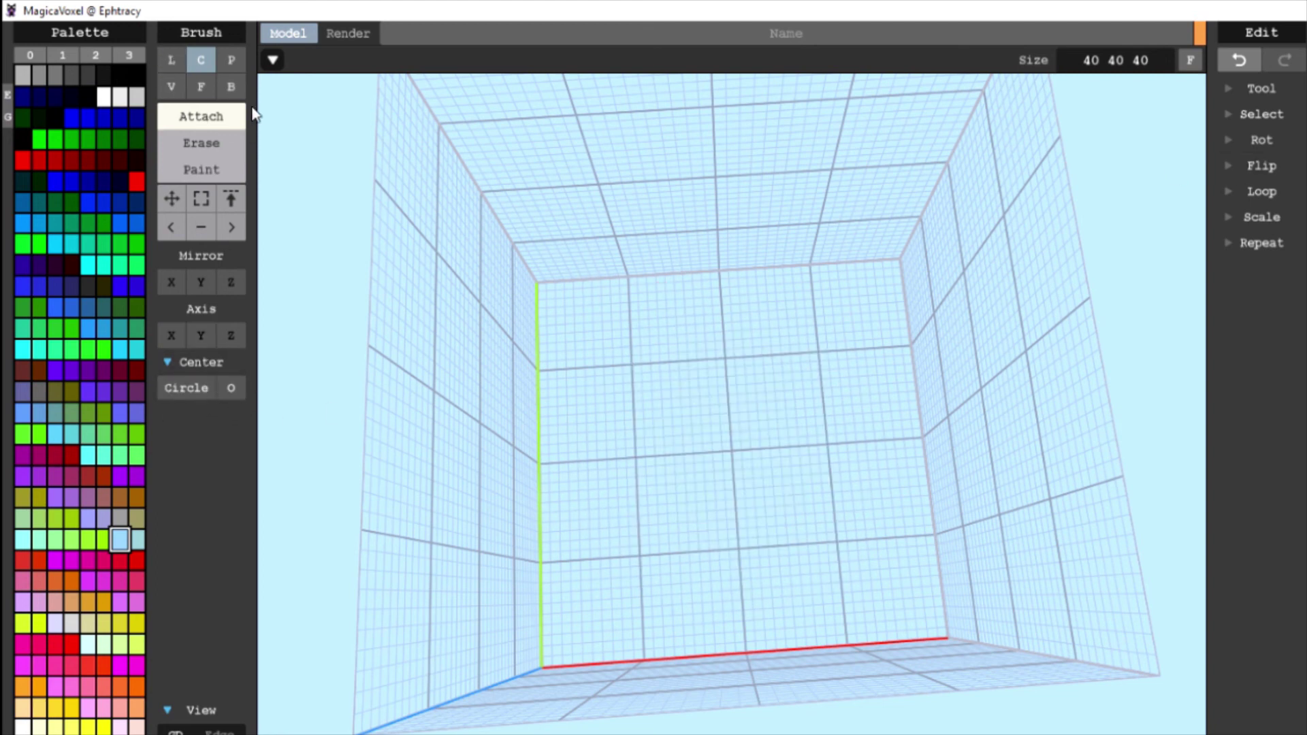
- Set the Center brush shape to Square, attach a square about 26 voxels wide at the floor's center, and clear it
left_click(194, 87)
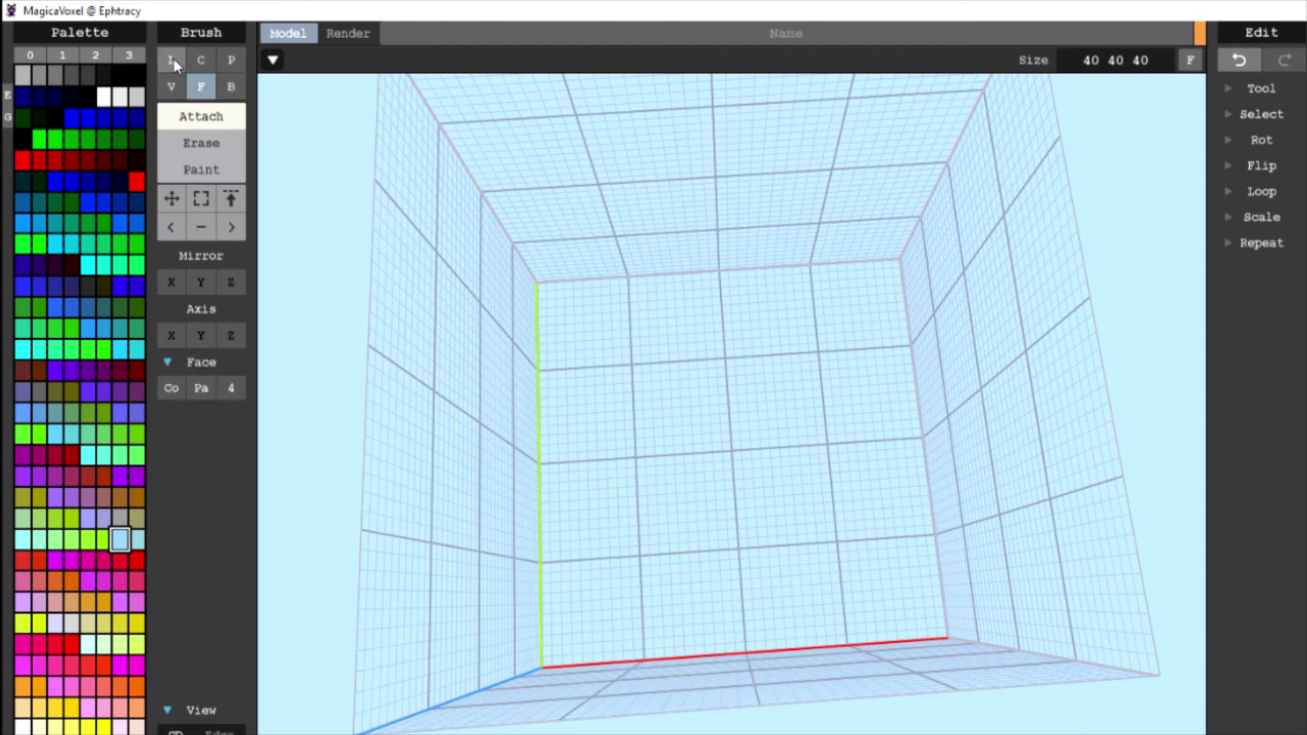
left_click(174, 59)
left_click(201, 60)
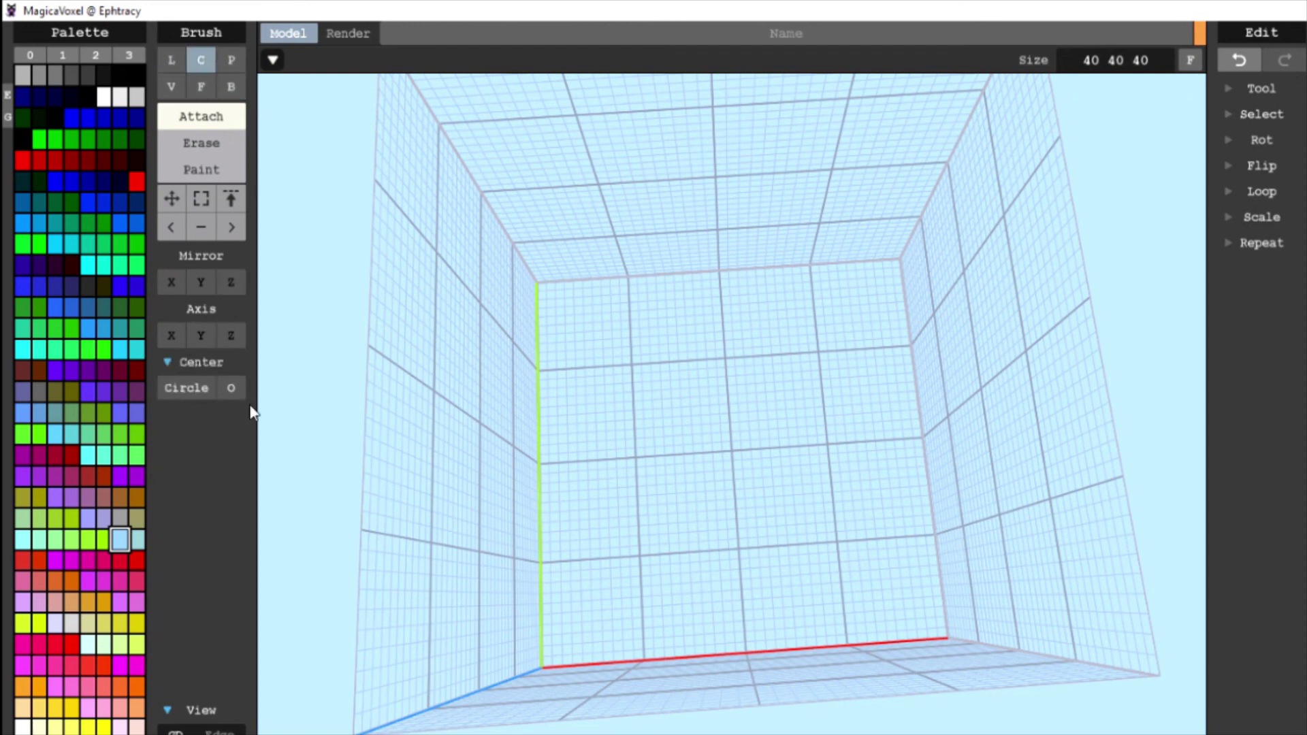
left_click(199, 394)
scroll(663, 449, "up", 3)
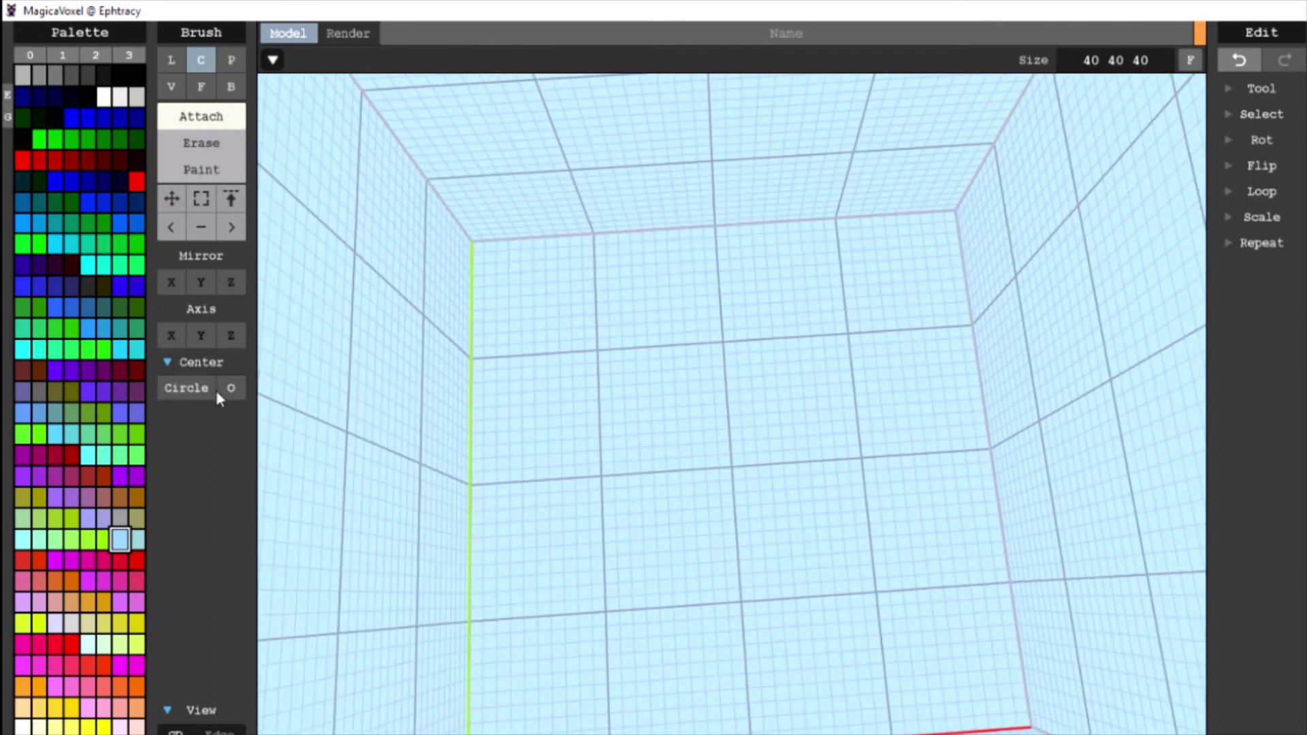
left_click(176, 400)
left_click_drag(711, 473, 810, 586)
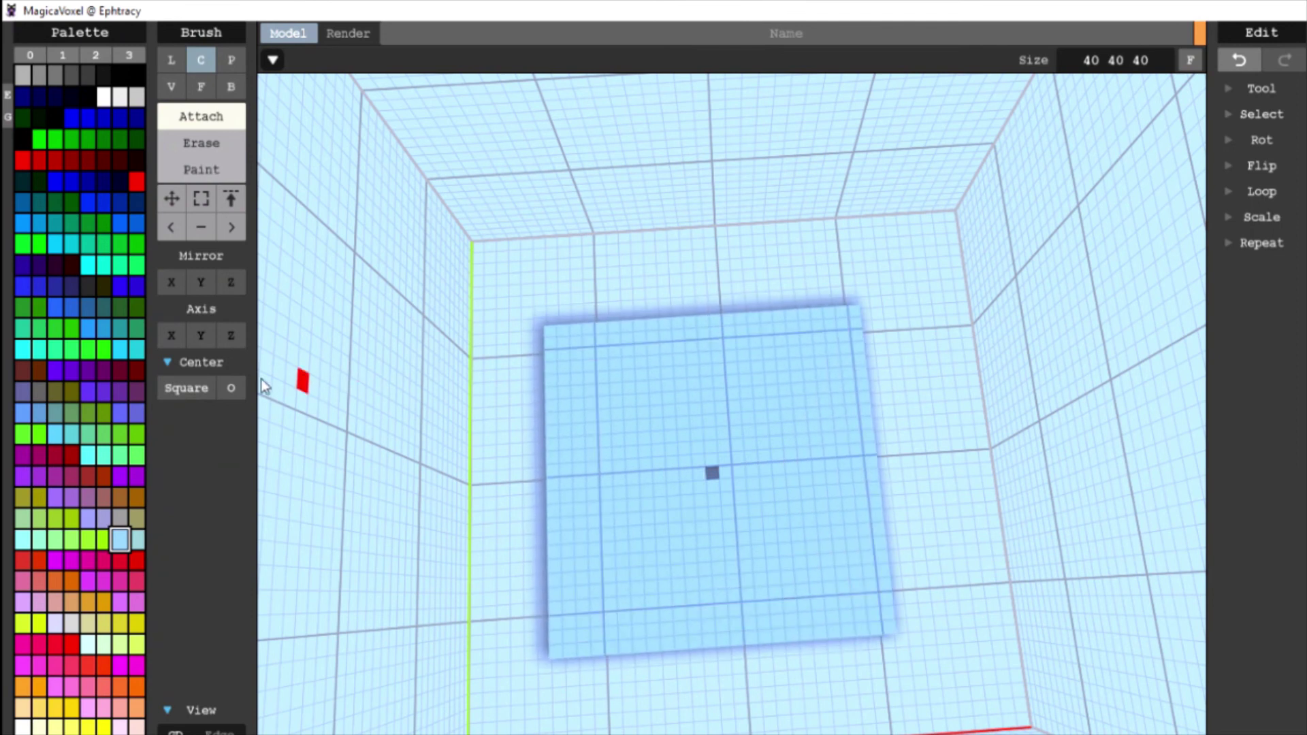
key("Delete")
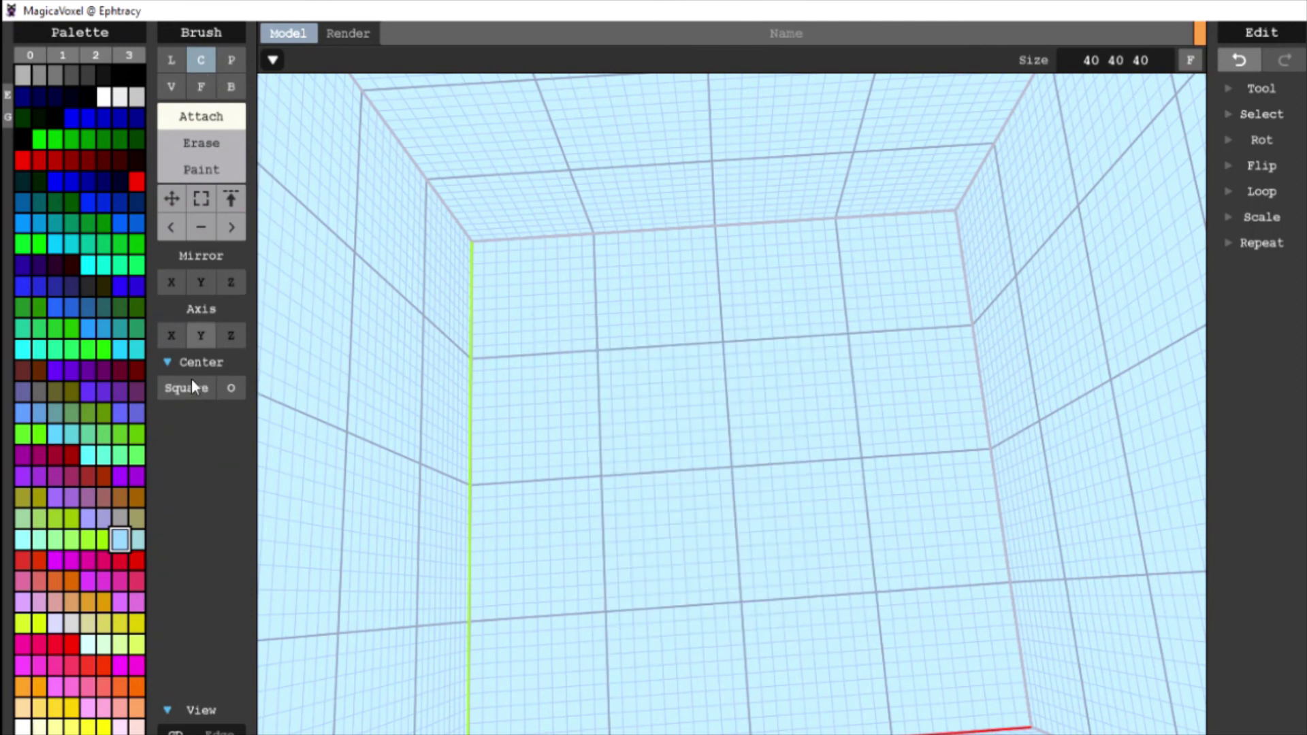
- Attach test squares at the floor's center with the Center brush in O mode, and undo each one
left_click(231, 388)
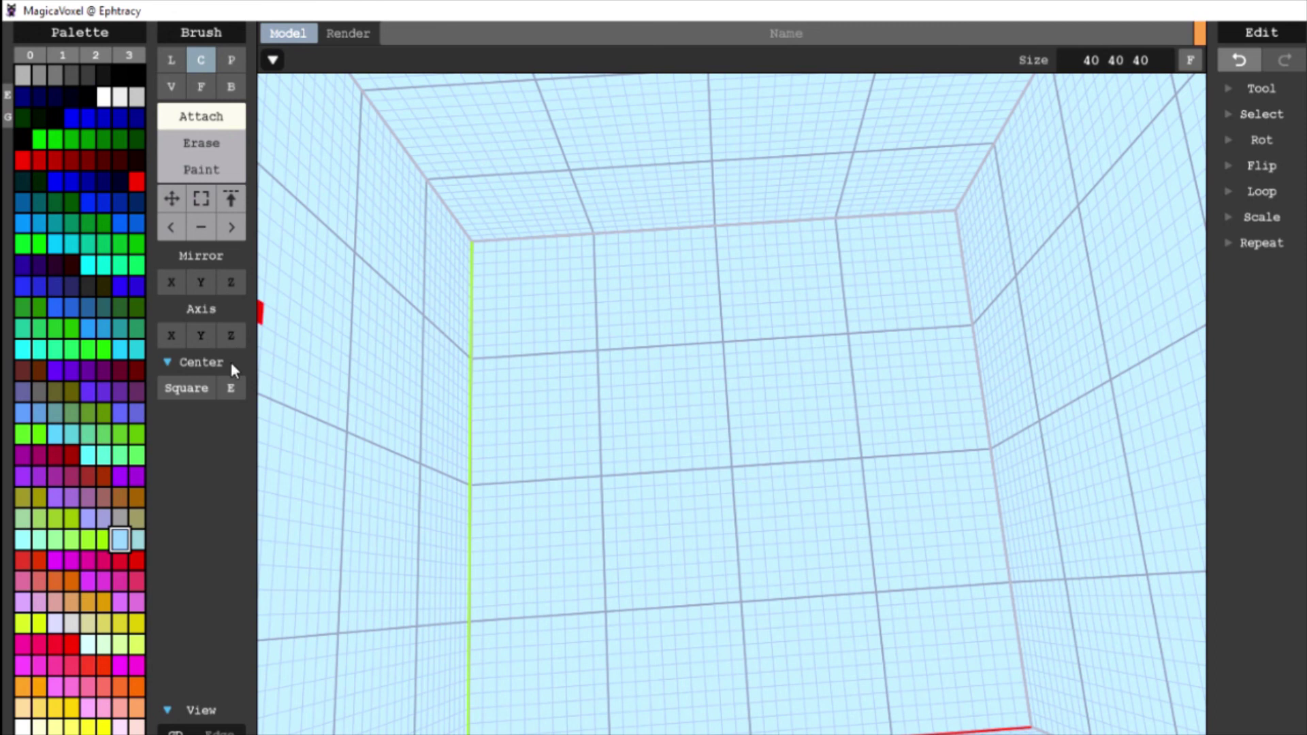
left_click(231, 388)
left_click(744, 480)
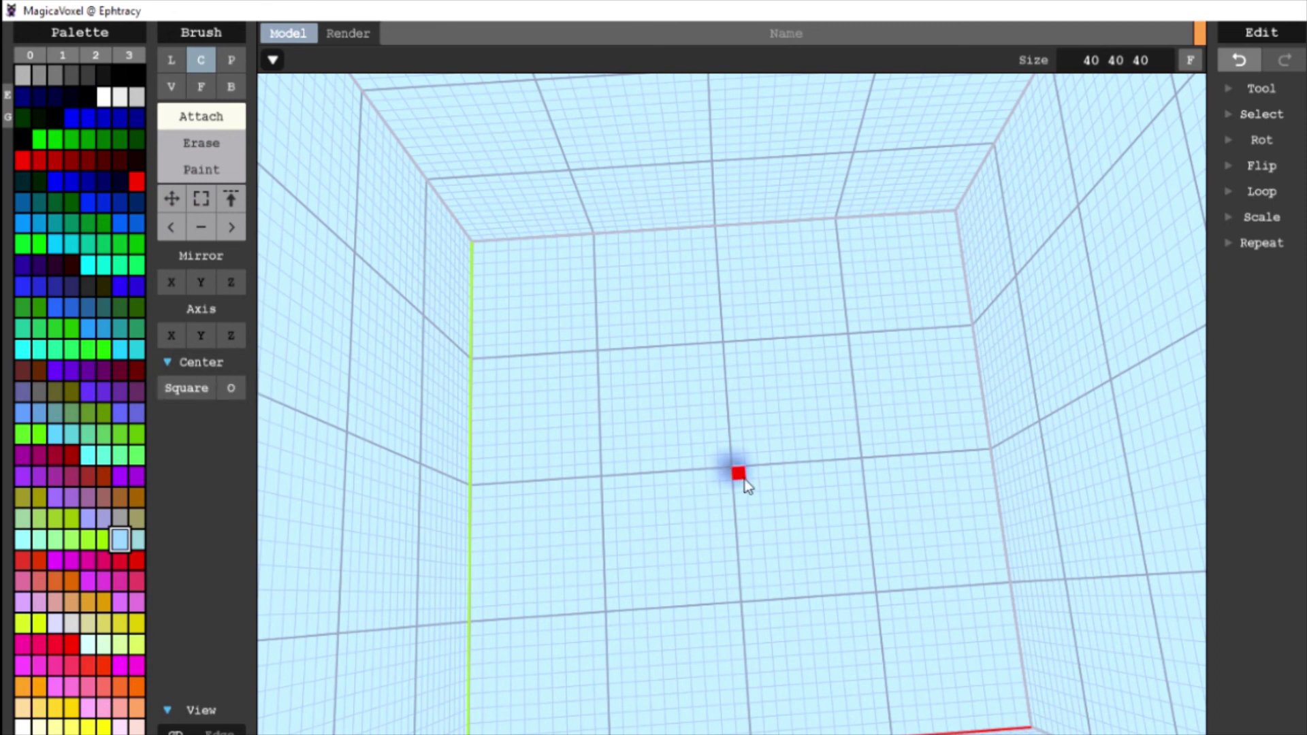
left_click_drag(750, 483, 851, 619)
key("ctrl+z")
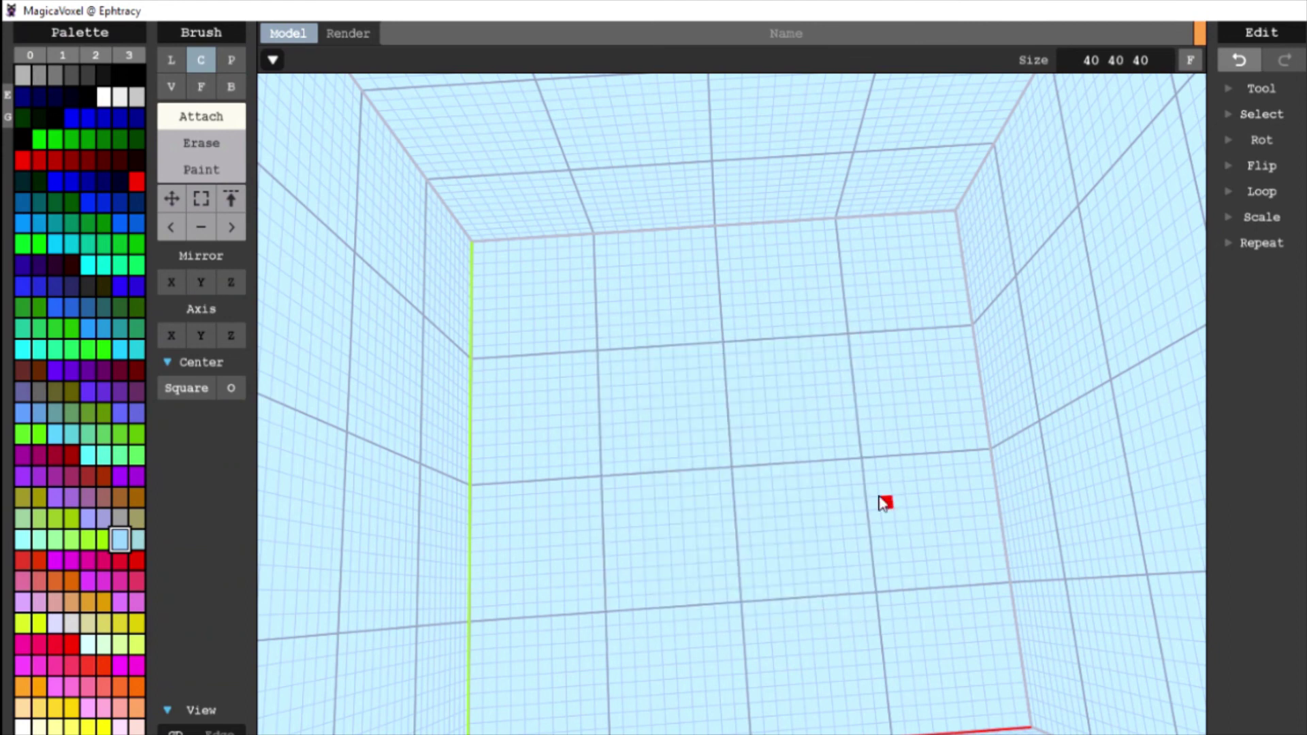
scroll(810, 491, "down", 3)
scroll(742, 464, "up", 3)
left_click_drag(740, 480, 822, 585)
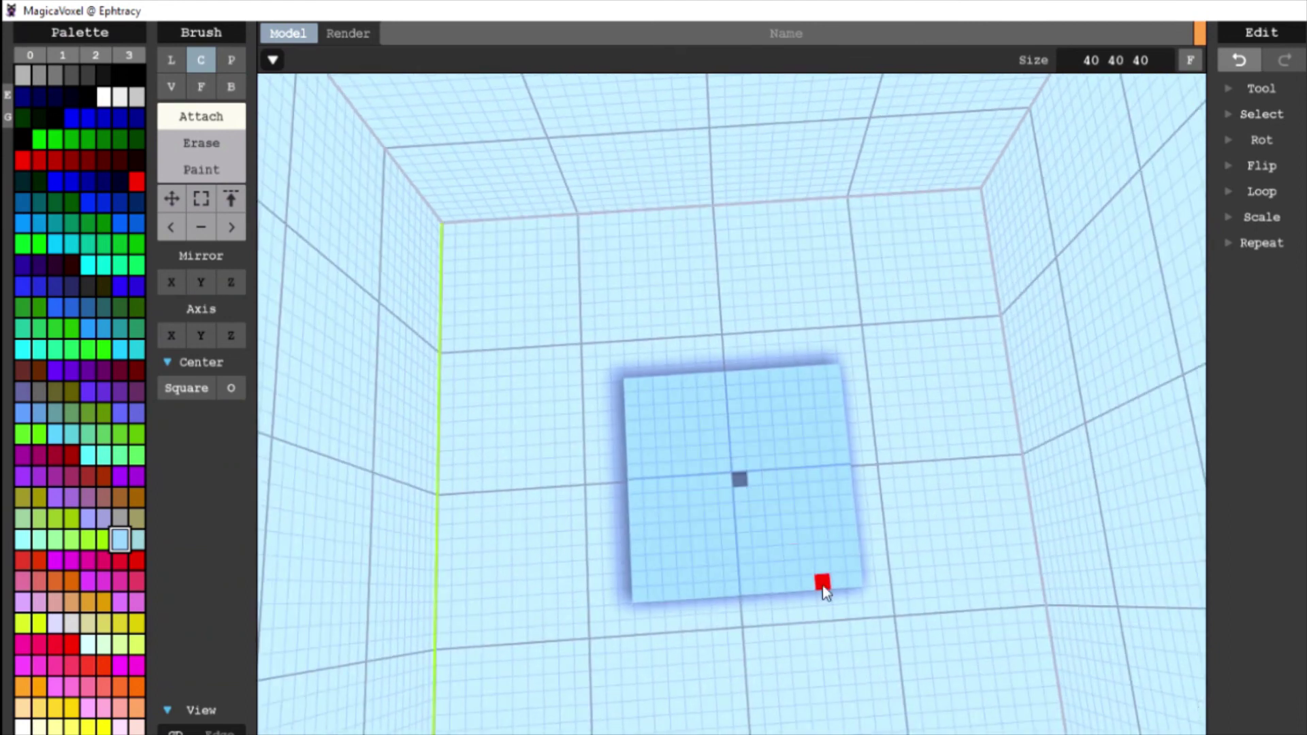
key("ctrl+z")
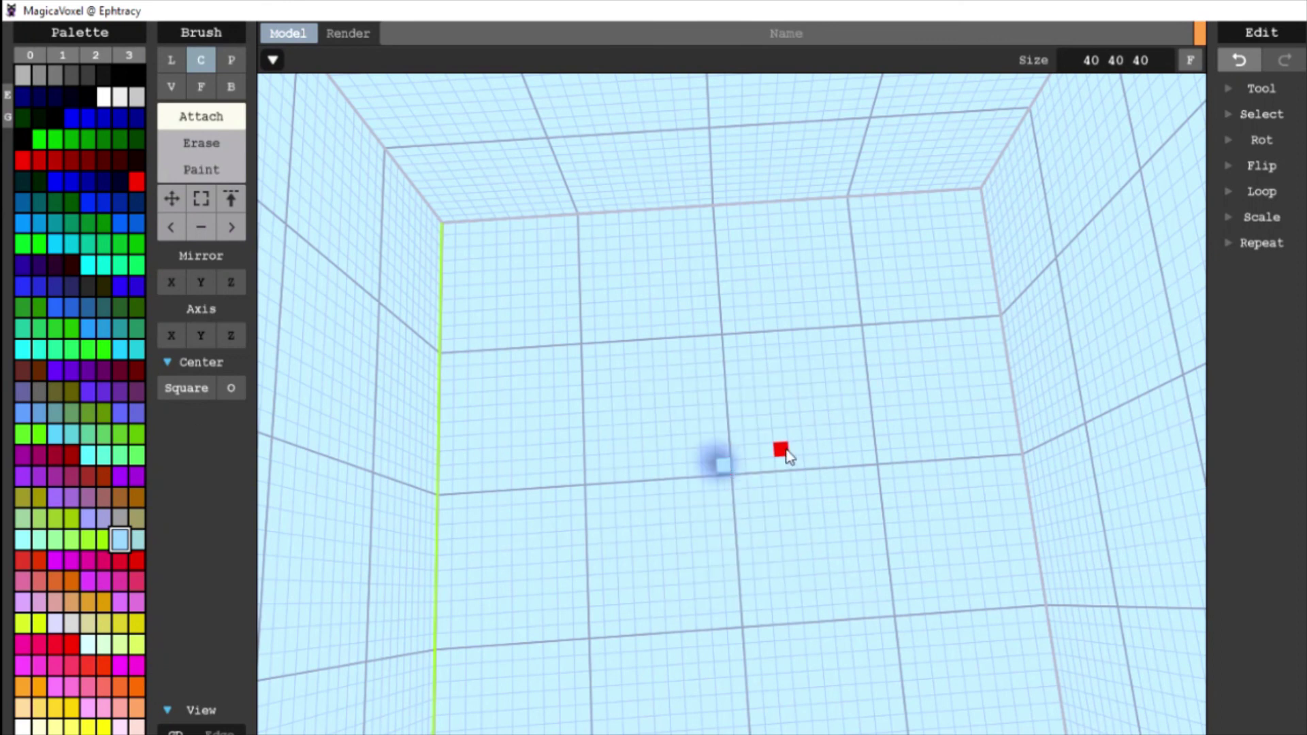
- Switch the Center brush to E mode, attach a small and a larger test square on the floor, and undo each one
left_click(235, 388)
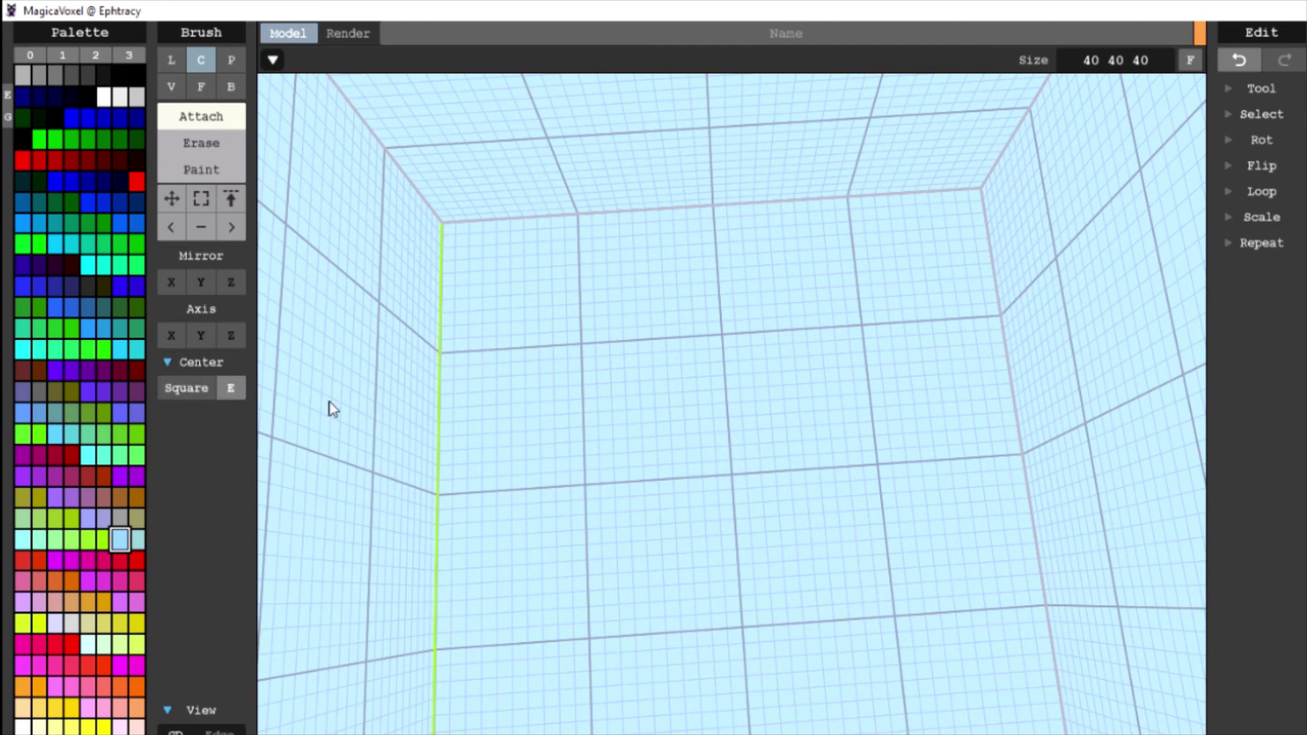
scroll(683, 476, "up", 2)
left_click(746, 495)
left_click_drag(746, 496, 846, 599)
key("ctrl+z")
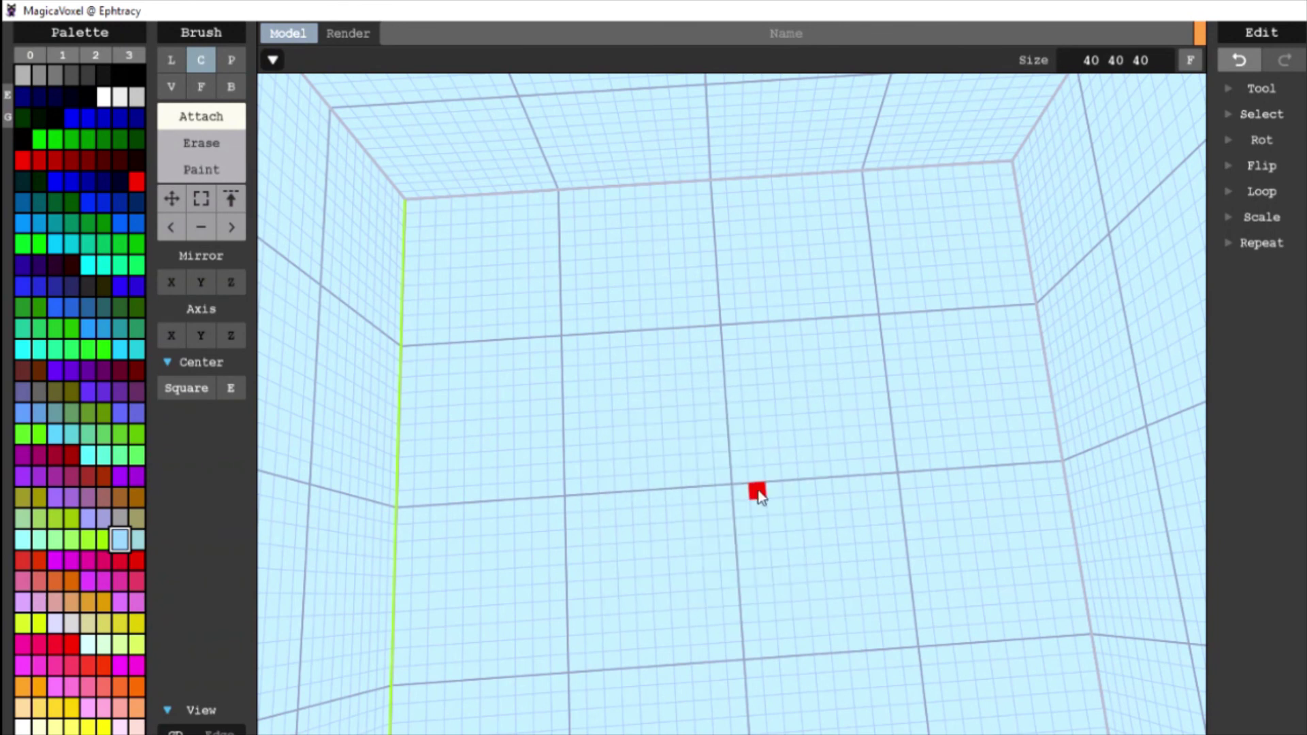
left_click_drag(735, 483, 1021, 657)
scroll(1006, 651, "down", 2)
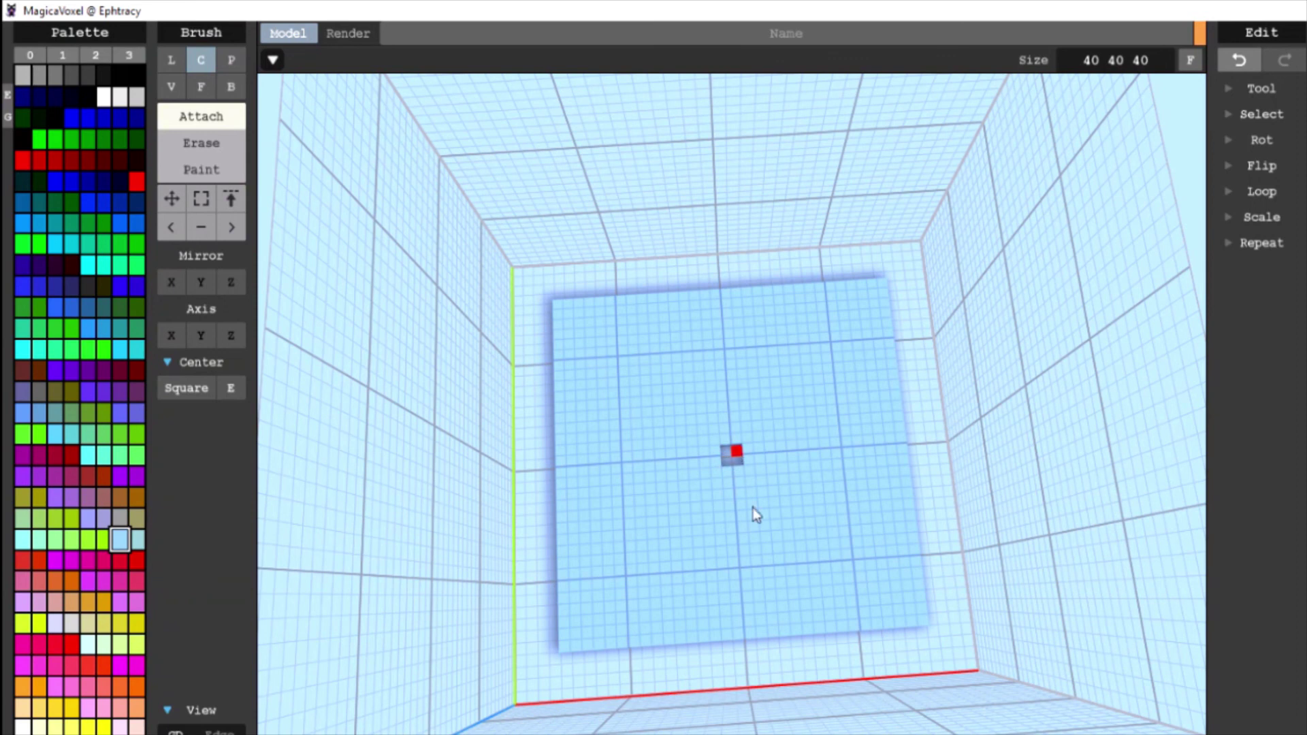
scroll(752, 516, "up", 2)
scroll(781, 554, "down", 2)
key("ctrl+z")
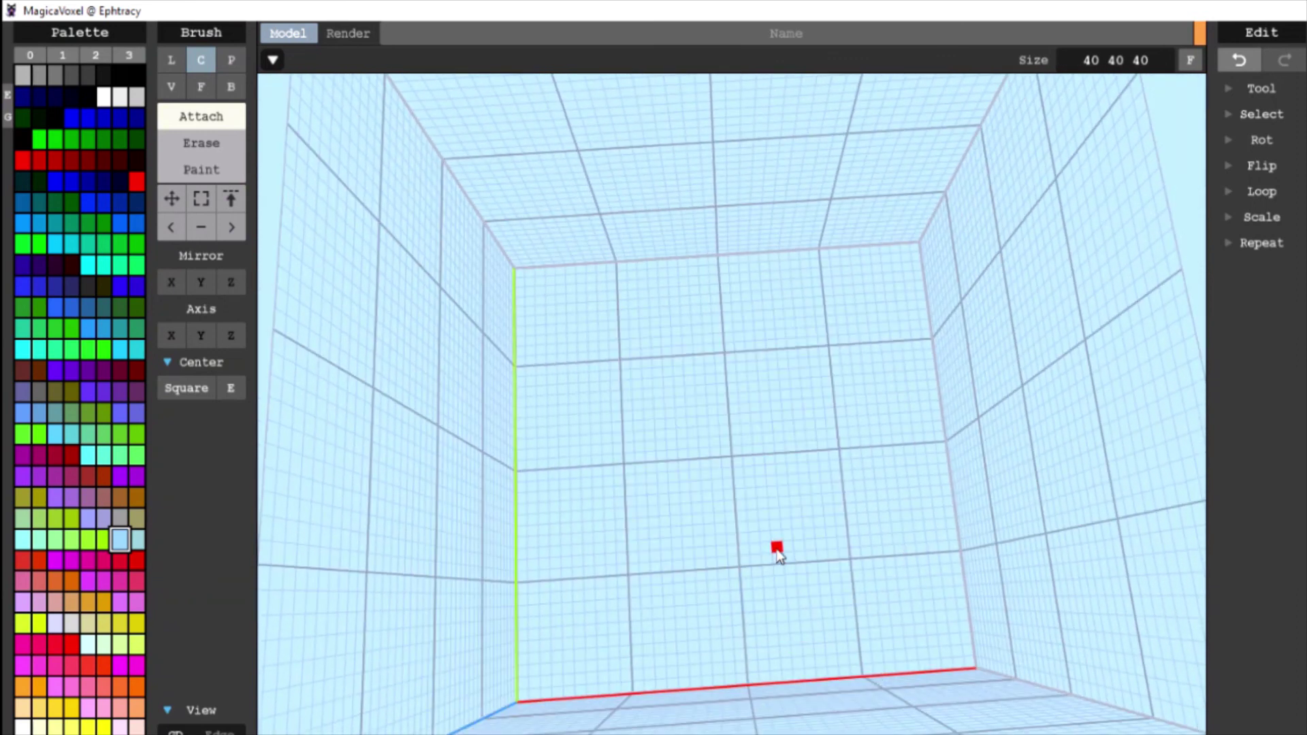
- Attach a layer of voxels covering the model's entire floor with the Face brush
left_click(202, 81)
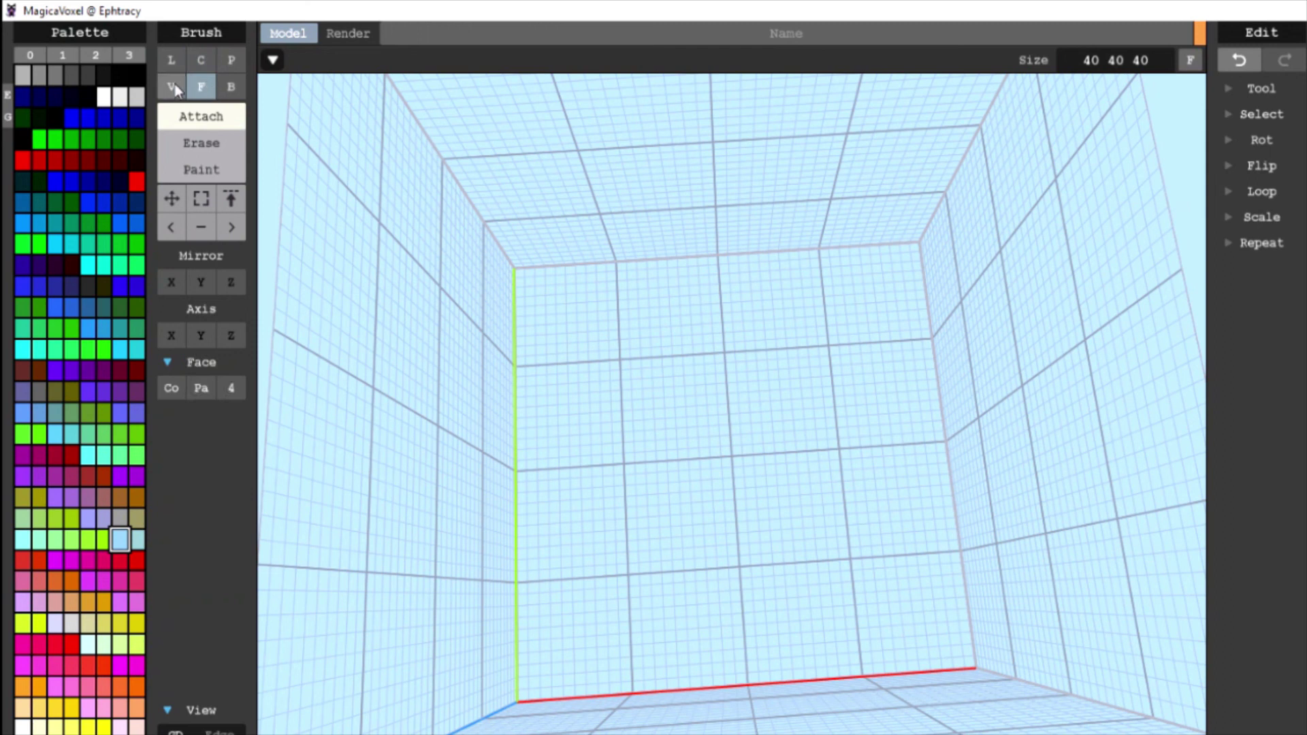
left_click(173, 88)
left_click(202, 86)
left_click(693, 418)
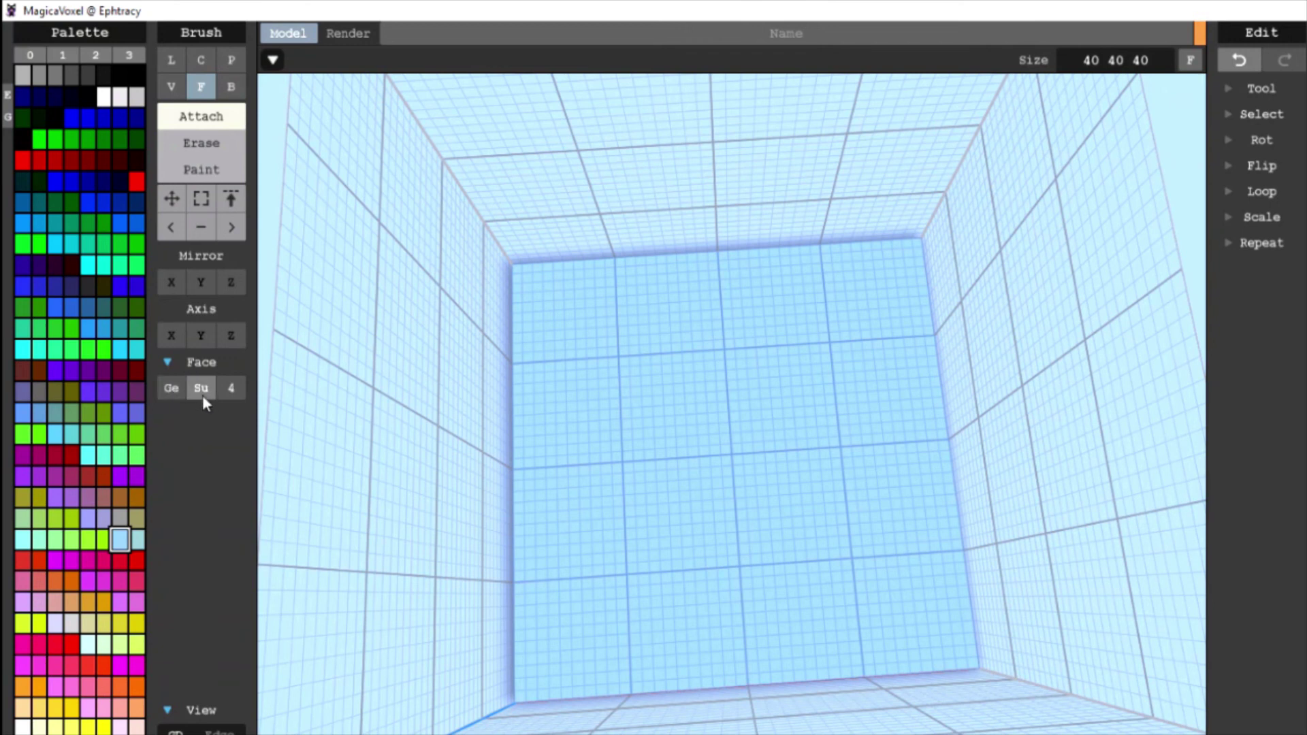
- Set the Face brush options to Ge, Pa and 8
left_click(231, 393)
right_click_drag(545, 466, 651, 340)
middle_click_drag(679, 521, 606, 291)
mouse_move(605, 298)
right_mouse_down()
mouse_move(614, 320)
mouse_move(646, 333)
mouse_move(605, 362)
mouse_move(673, 499)
mouse_move(779, 412)
mouse_move(794, 379)
mouse_move(710, 447)
mouse_move(630, 467)
right_mouse_up()
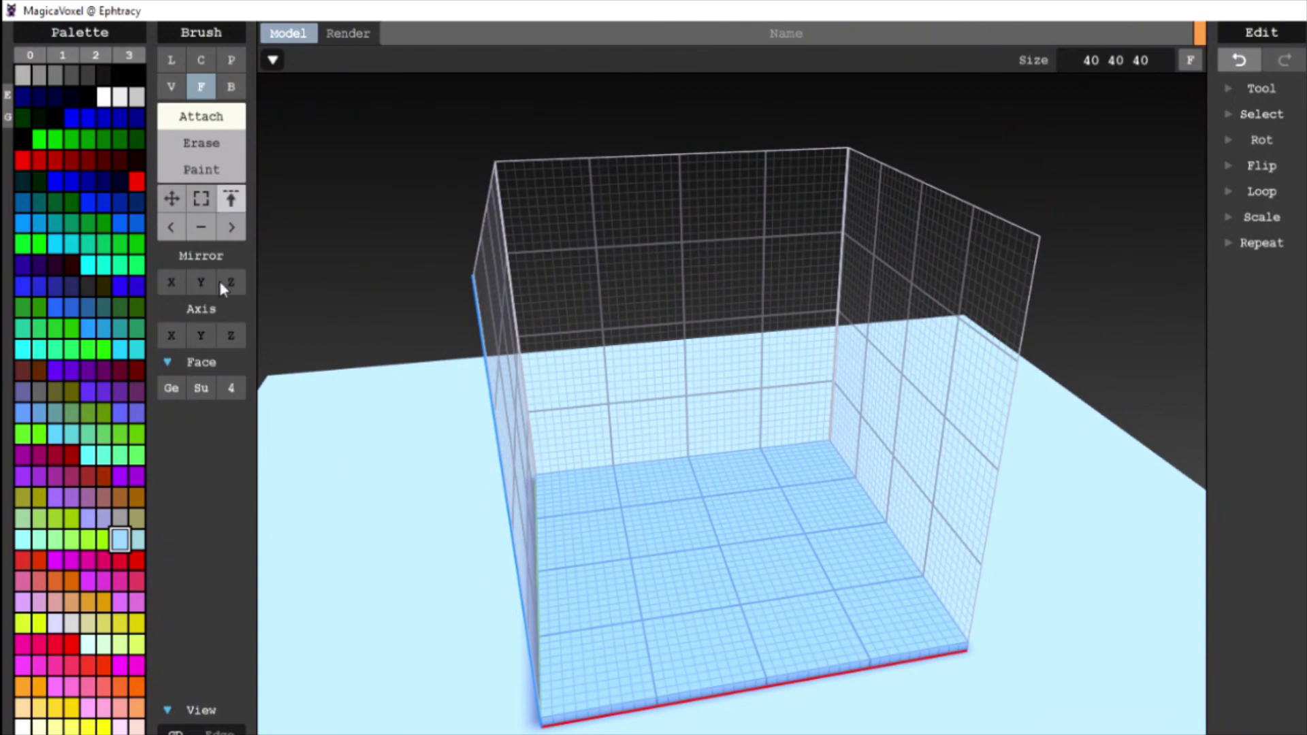
left_click(178, 390)
right_click_drag(626, 399, 691, 394)
right_click_drag(791, 389, 830, 337)
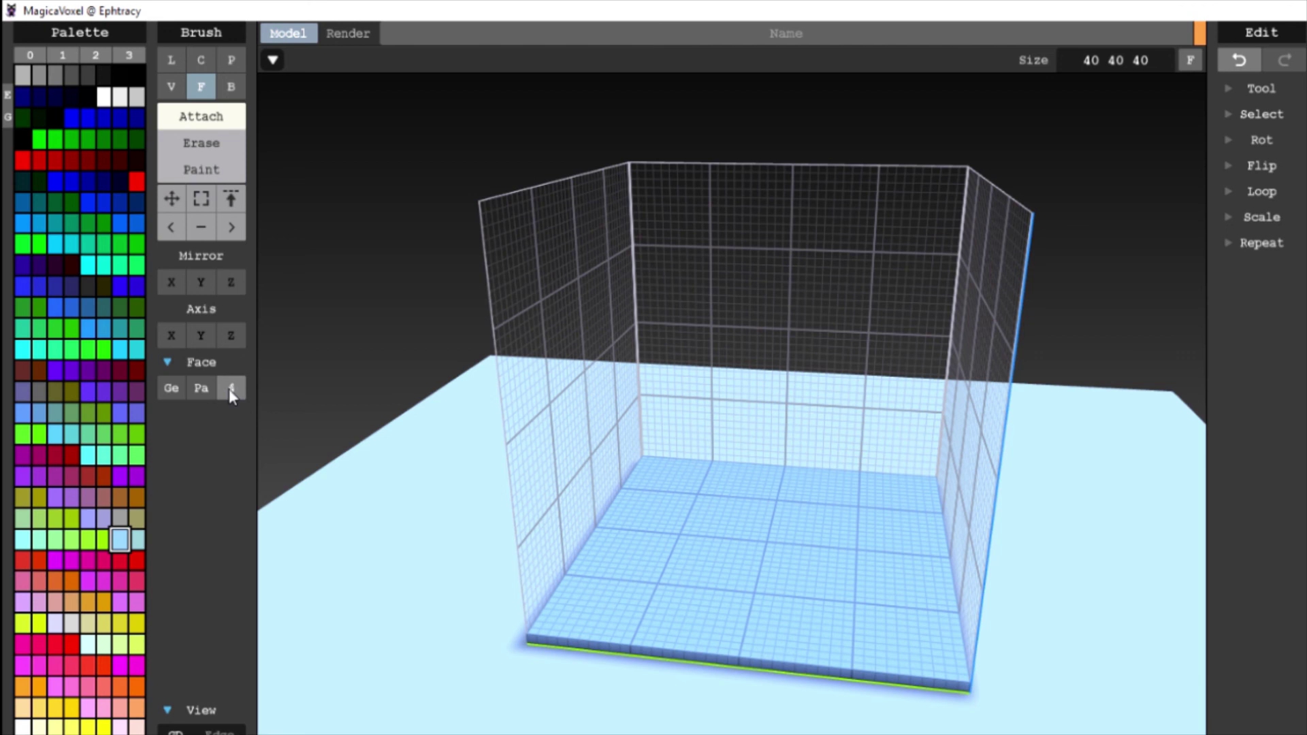
left_click(229, 389)
right_click_drag(783, 575, 689, 579)
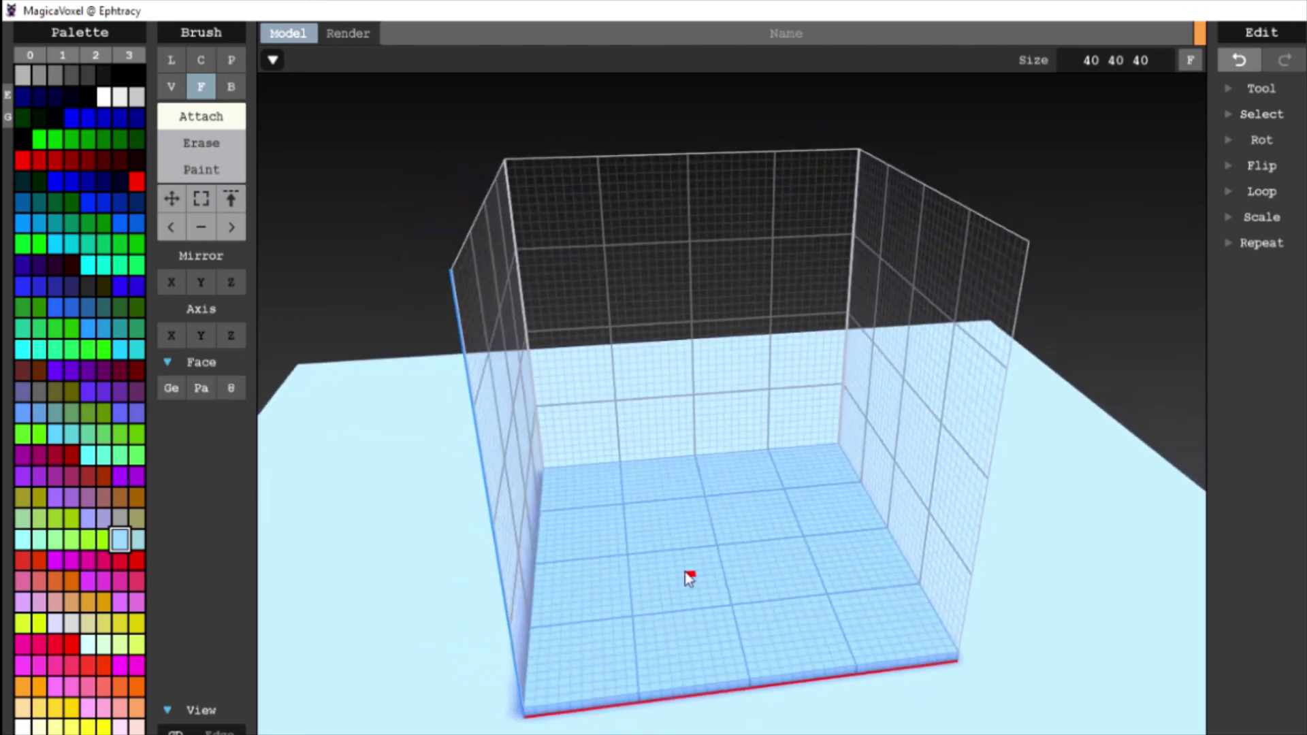
- Attach four lines crossing near the middle of the floor layer with the Line brush set to Straight
scroll(688, 577, "down", 5)
left_click(171, 60)
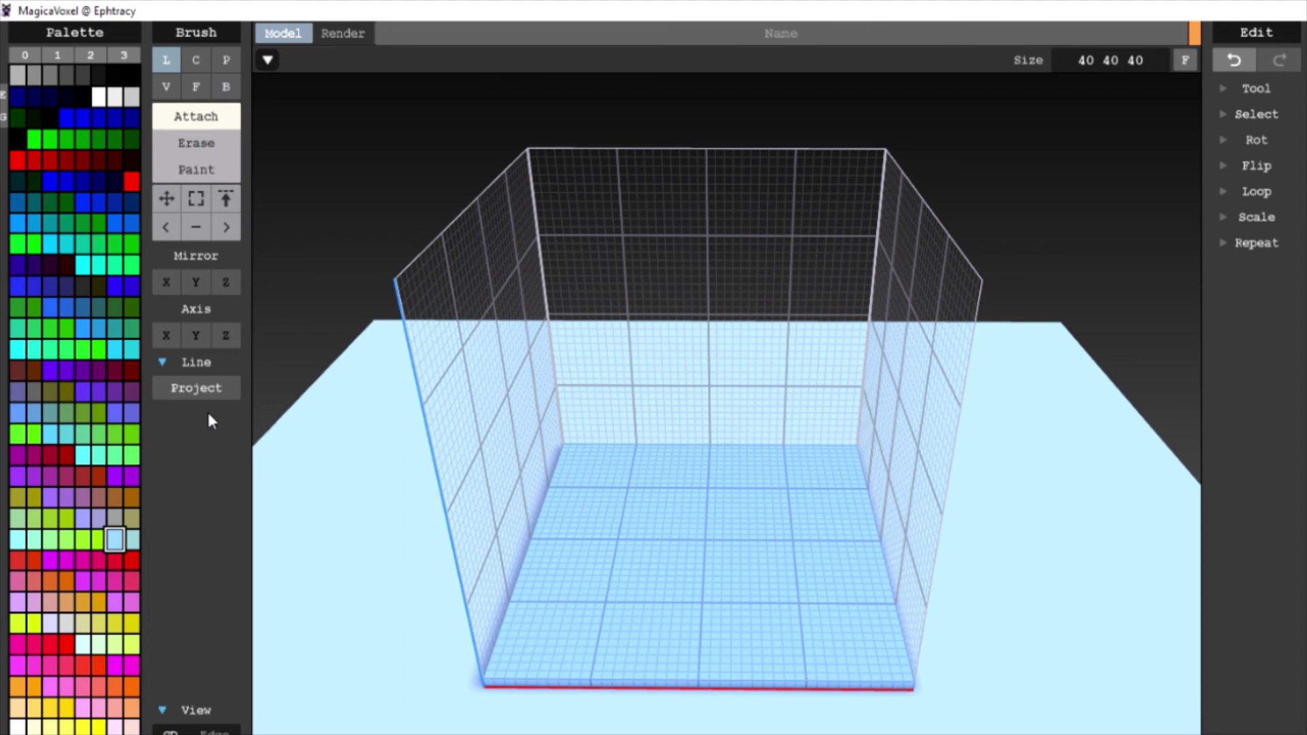
left_click(199, 388)
mouse_move(650, 476)
left_mouse_down()
mouse_move(712, 584)
mouse_move(774, 643)
left_mouse_up()
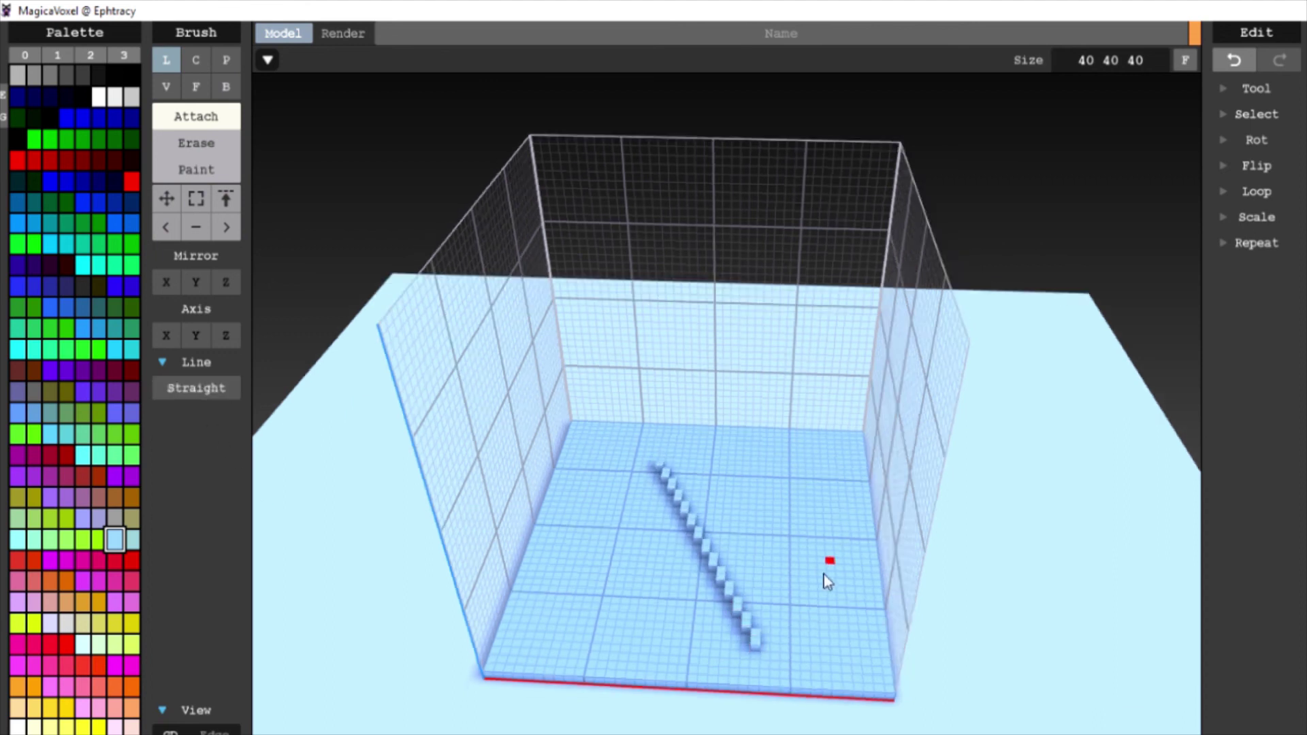
right_click_drag(827, 582, 808, 656)
mouse_move(778, 345)
left_mouse_down()
mouse_move(618, 528)
mouse_move(575, 548)
left_mouse_up()
left_click_drag(583, 343, 783, 522)
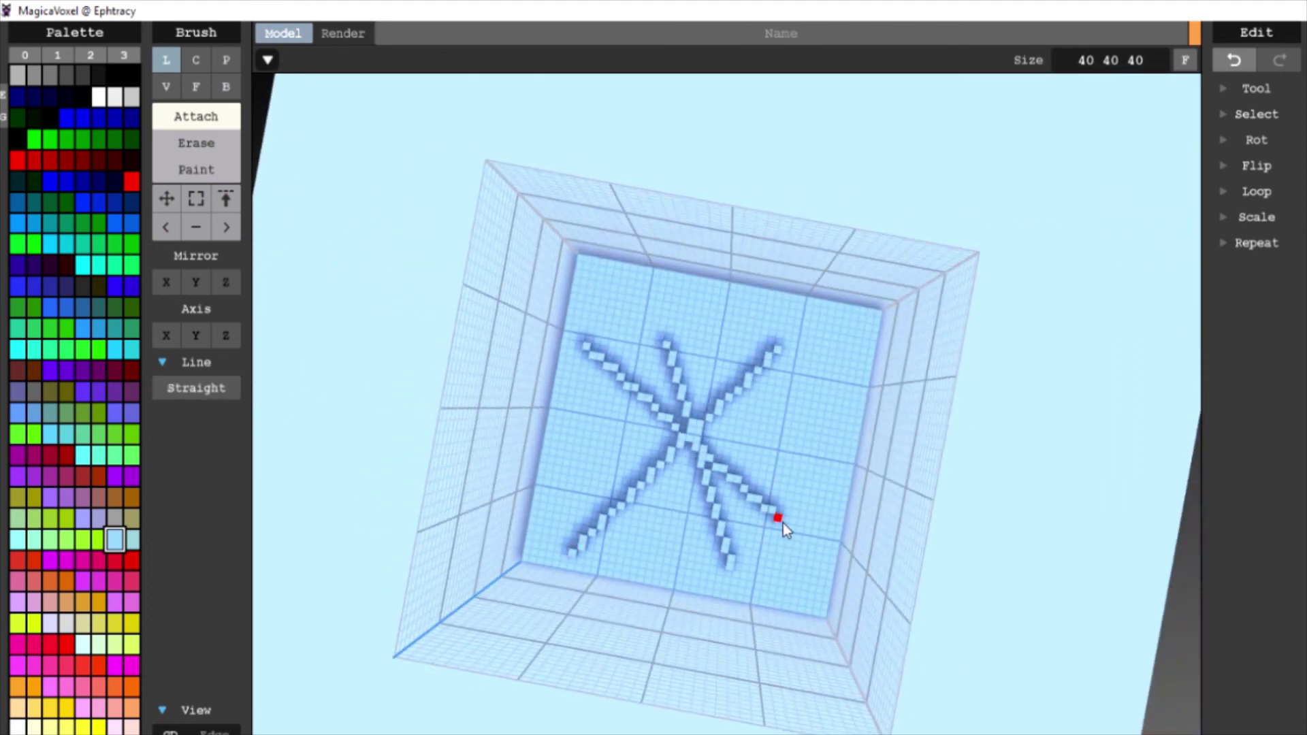
left_click_drag(820, 400, 564, 484)
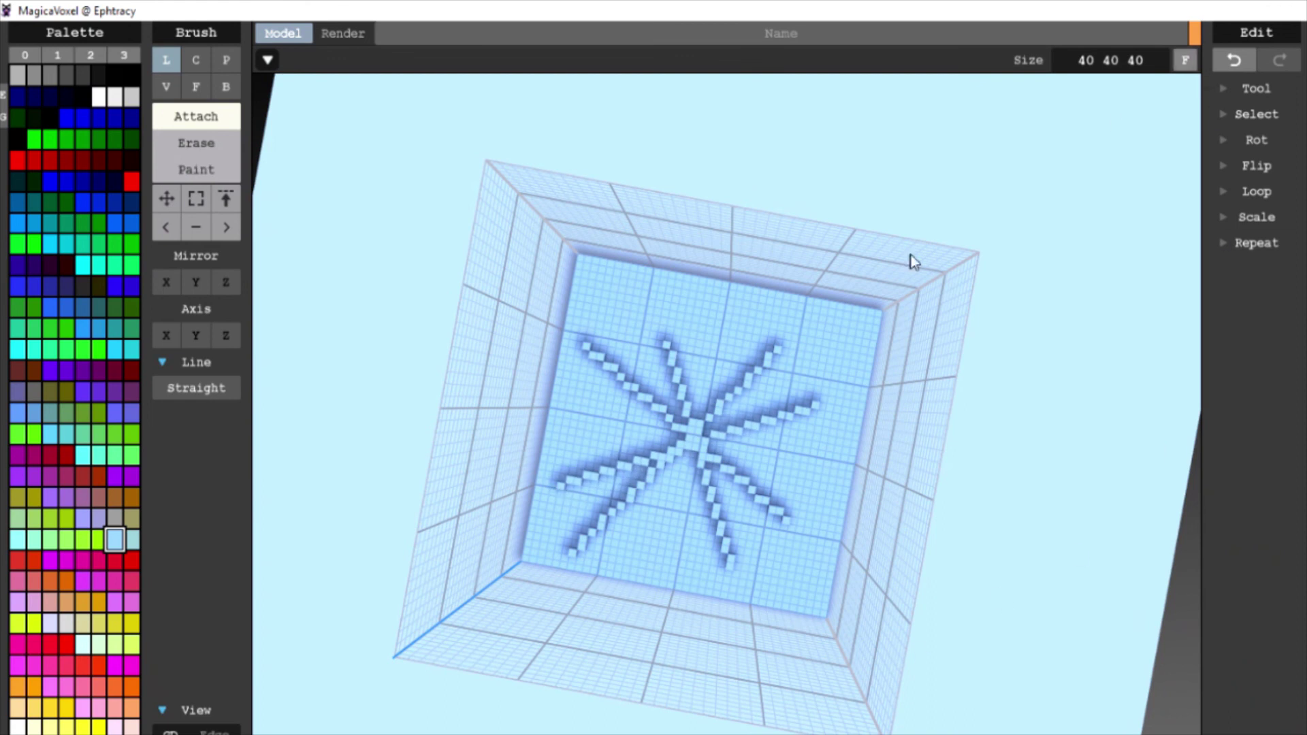
- Clear the model and attach two crossing lines on the empty floor with the Line brush set to Project
key("Delete")
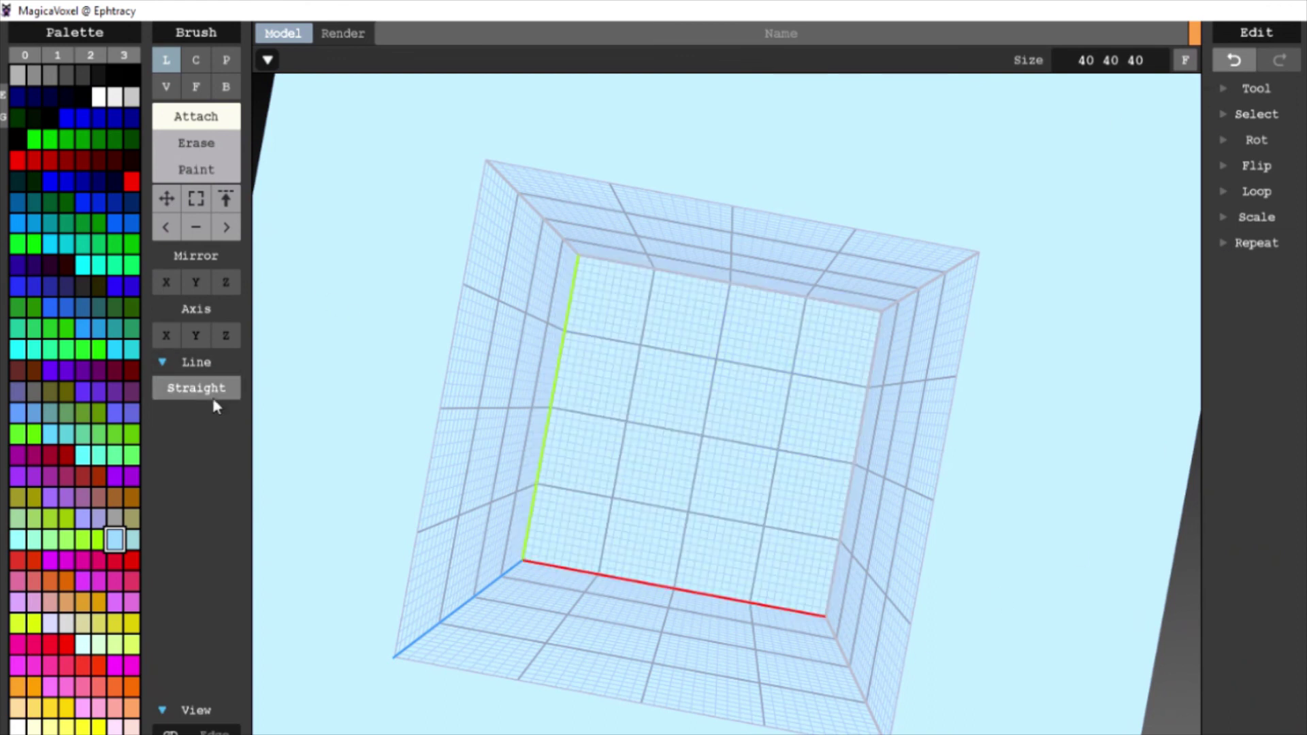
left_click(207, 397)
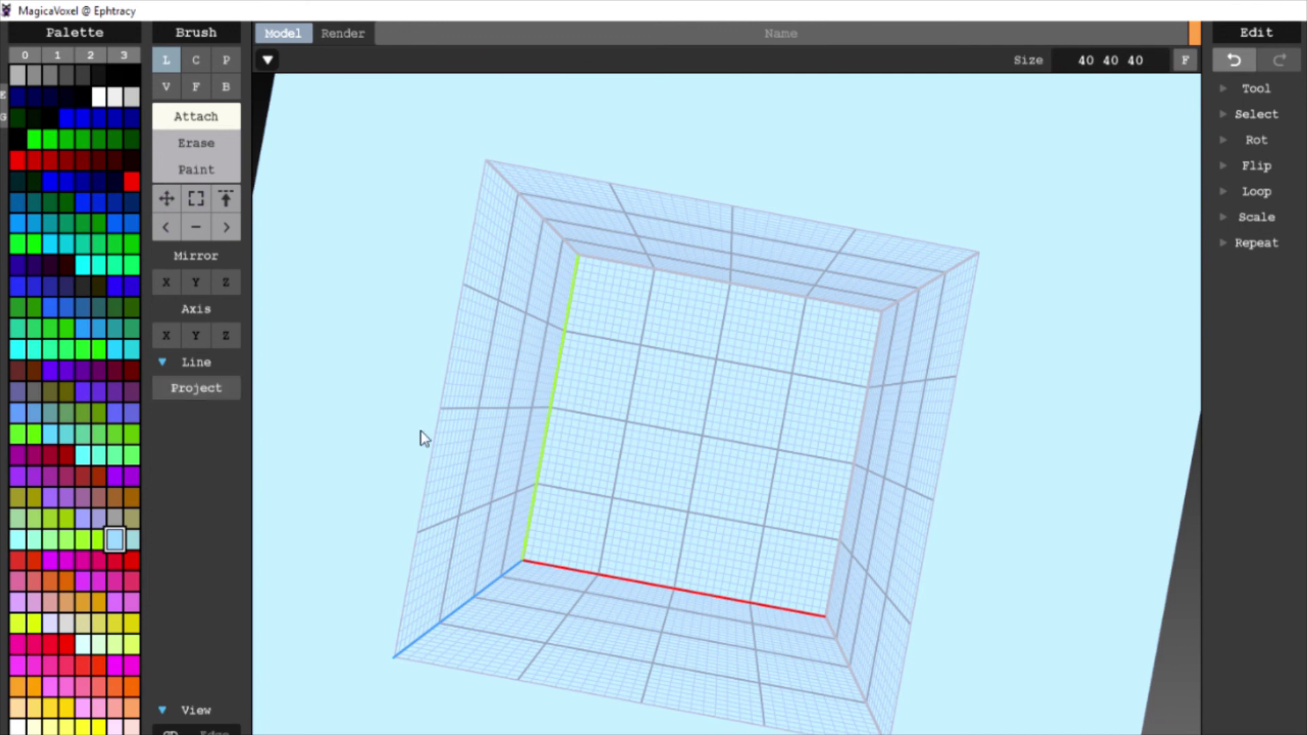
left_click_drag(626, 342, 764, 505)
left_click_drag(769, 362, 245, 398)
- Set the Line brush back to Straight and clear the two crossing lines from the floor
left_click(202, 387)
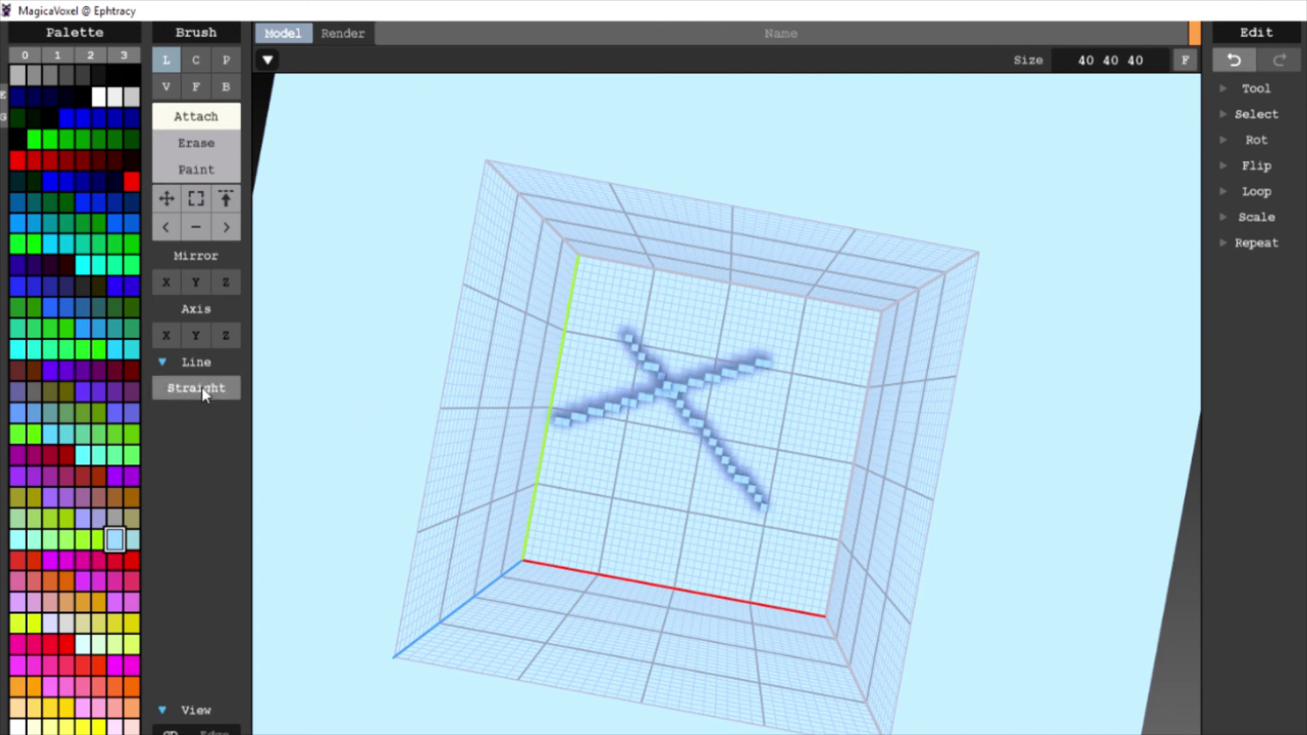
key("Delete")
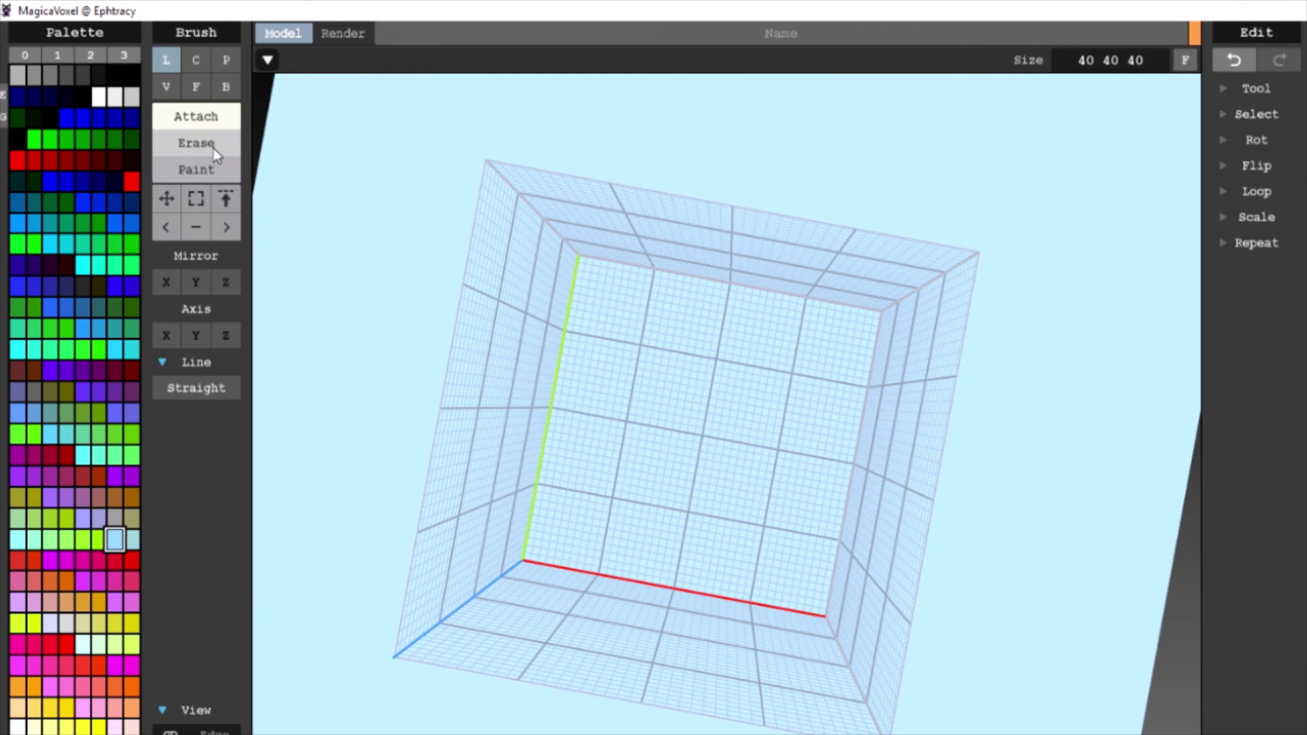
right_click_drag(714, 436, 745, 347)
middle_click_drag(738, 437, 719, 374)
right_click_drag(687, 469, 705, 446)
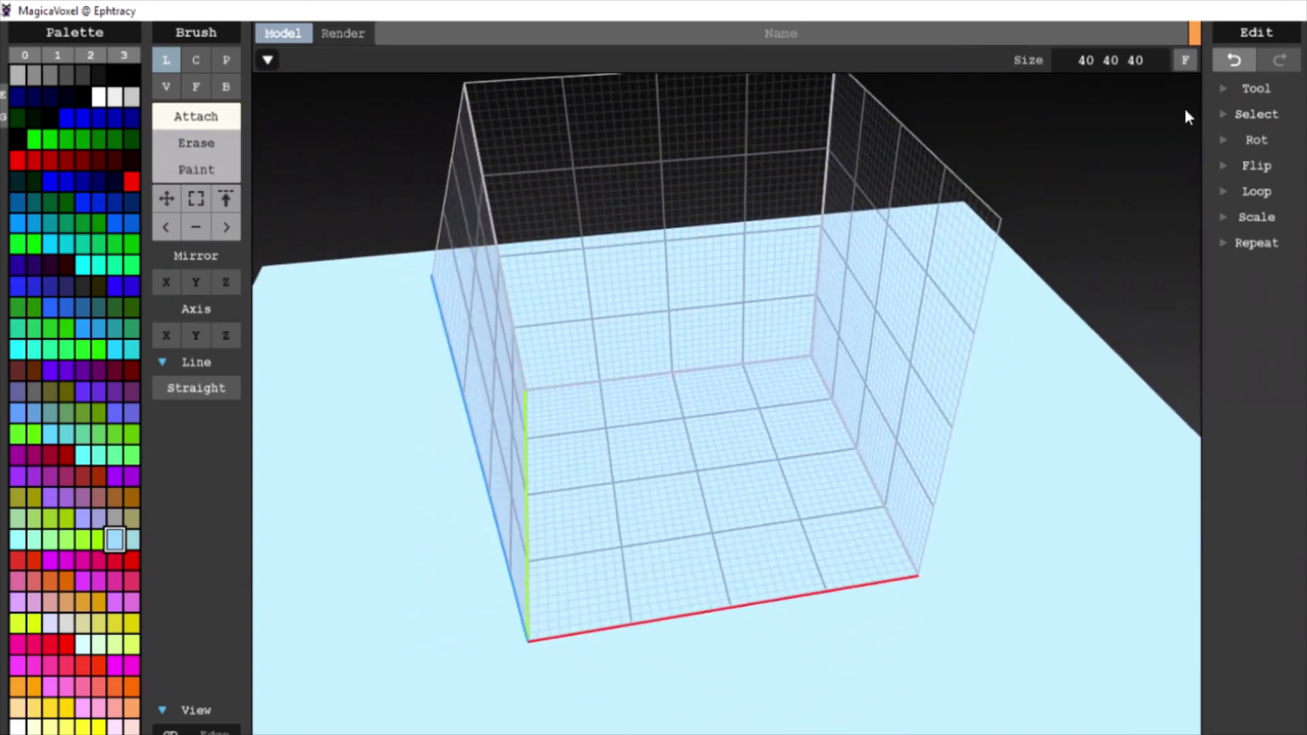
left_click(1246, 88)
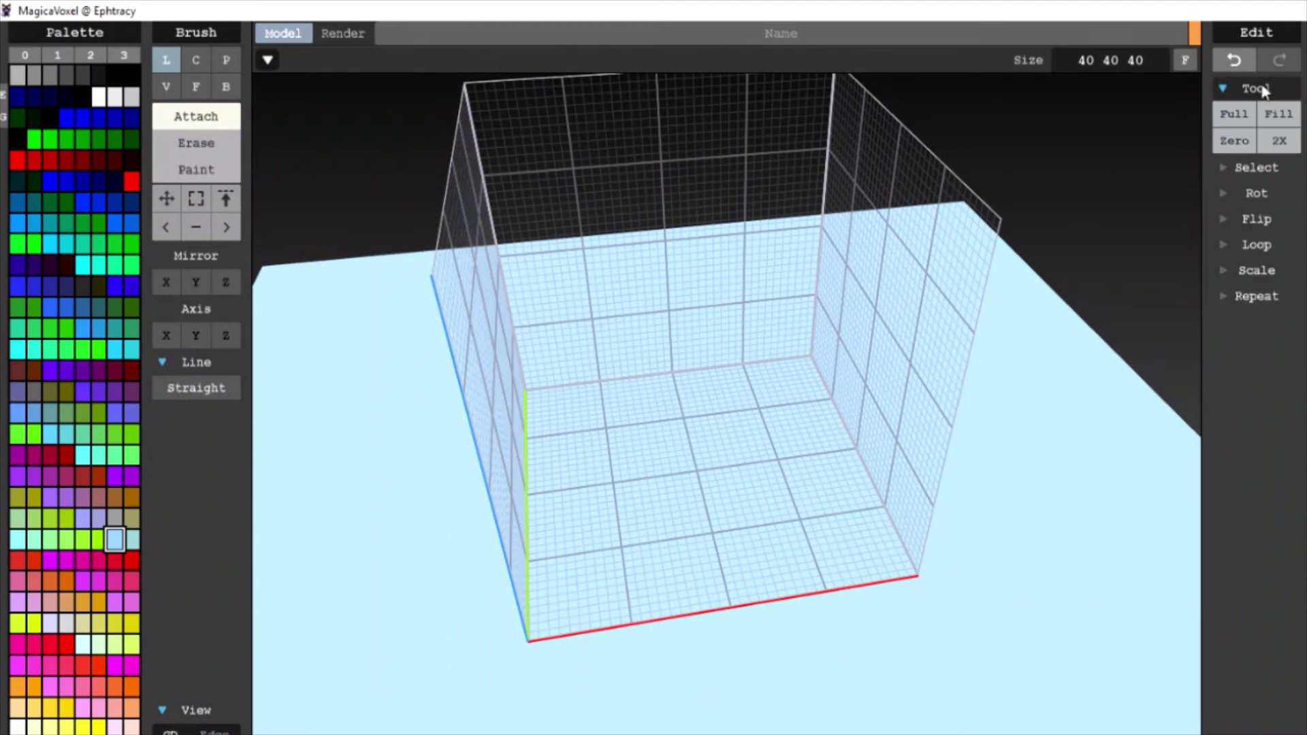
left_click(1259, 88)
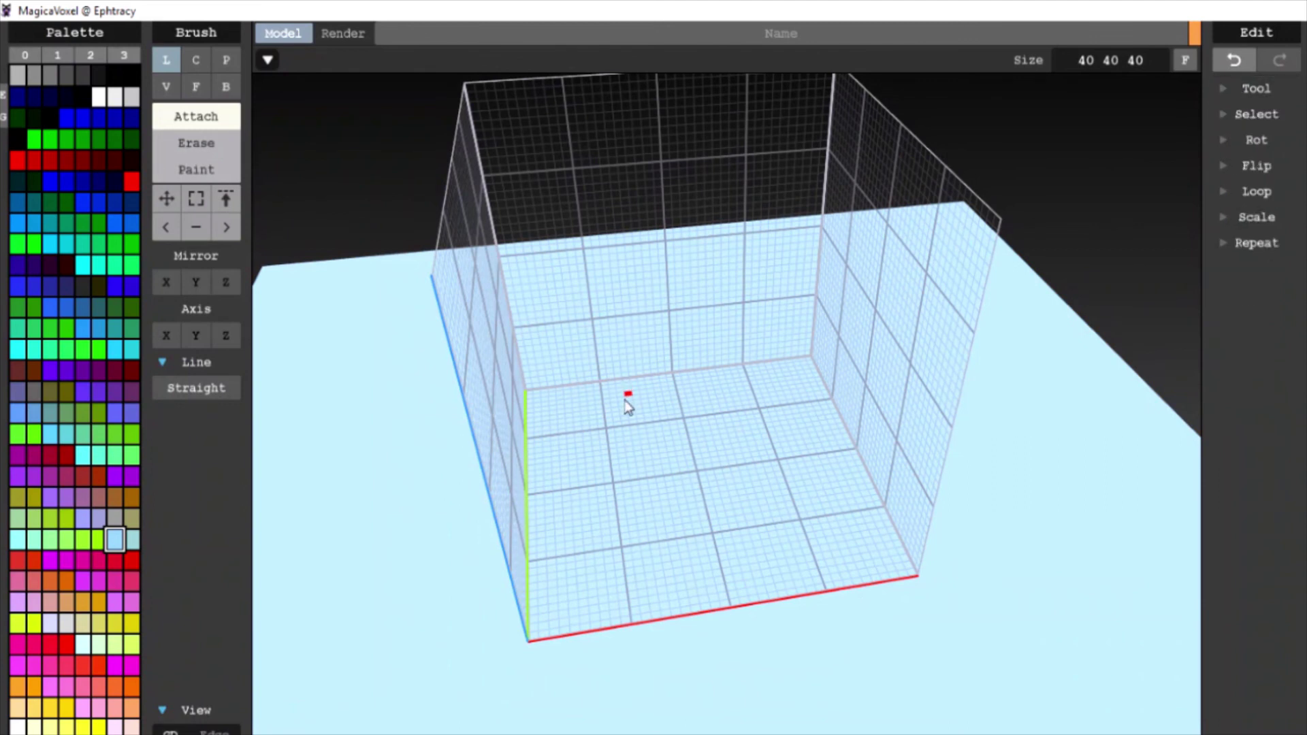
mouse_move(627, 403)
right_mouse_down()
mouse_move(598, 447)
mouse_move(702, 517)
mouse_move(711, 486)
right_mouse_up()
scroll(709, 513, "up", 3)
scroll(709, 513, "down", 2)
middle_click_drag(712, 485, 719, 554)
right_click_drag(720, 555, 717, 520)
scroll(716, 549, "down", 3)
scroll(717, 519, "up", 2)
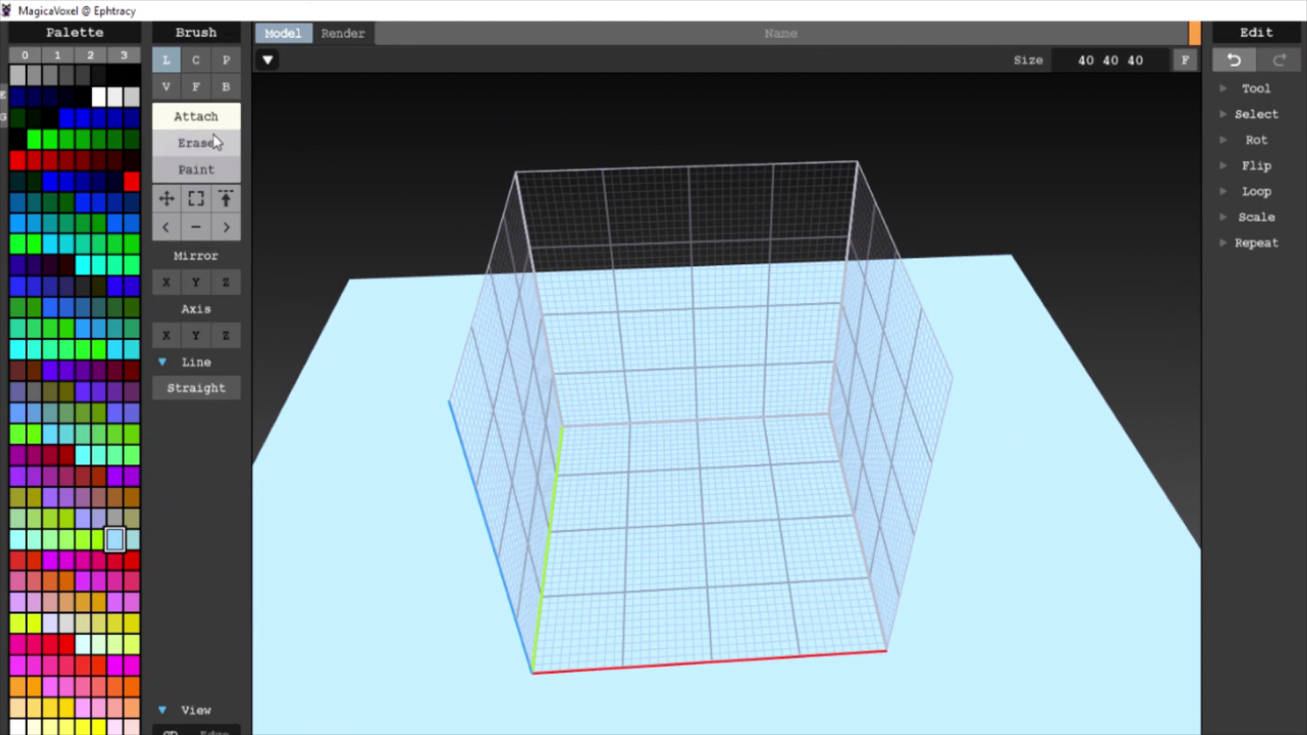
- Switch to the Pattern brush and preview the axe-carrying Viking character pattern on the model's floor
left_click(204, 62)
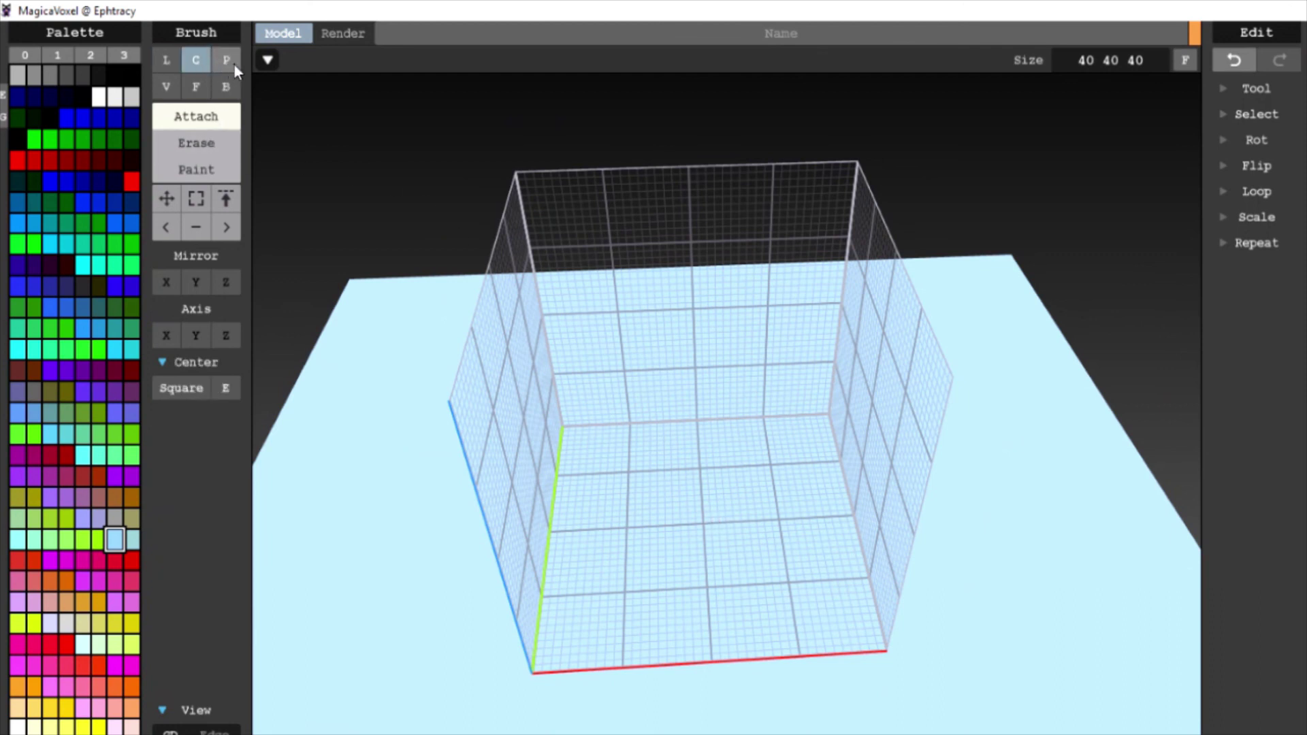
left_click(230, 61)
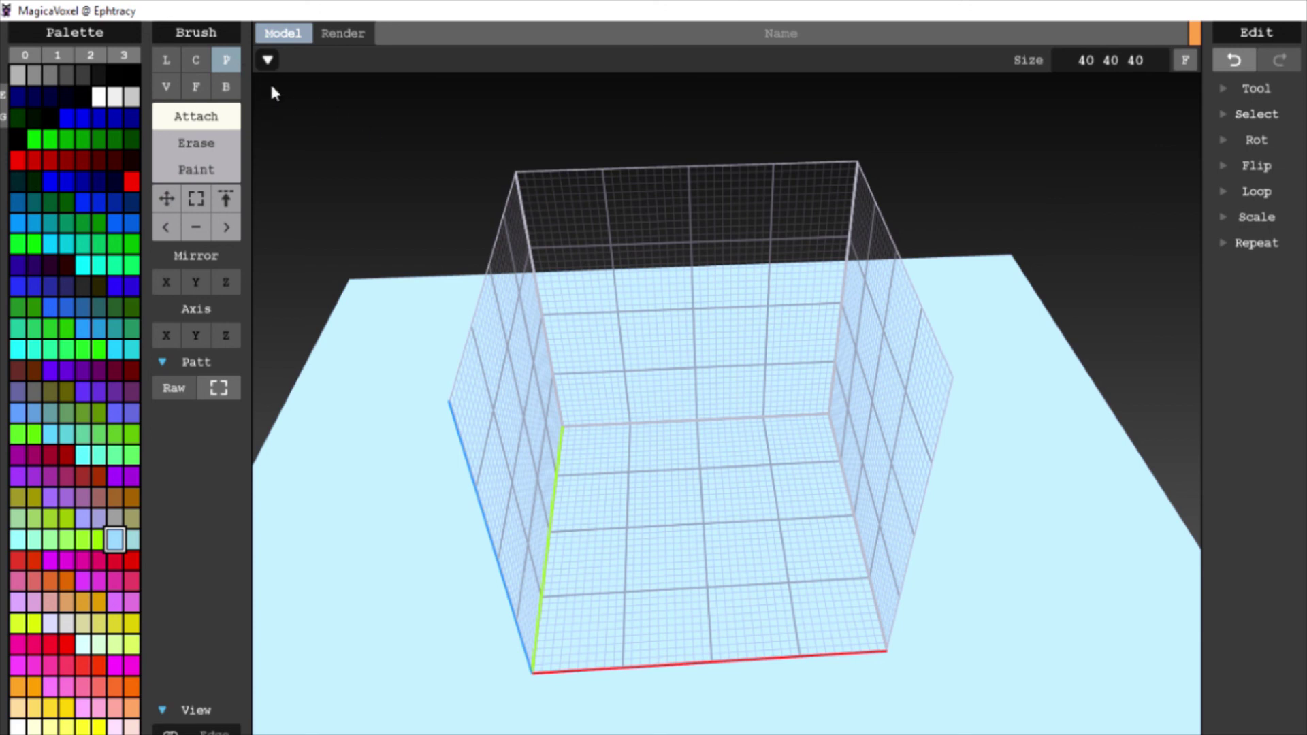
mouse_move(693, 472)
right_mouse_down()
mouse_move(795, 496)
mouse_move(829, 456)
mouse_move(710, 509)
right_mouse_up()
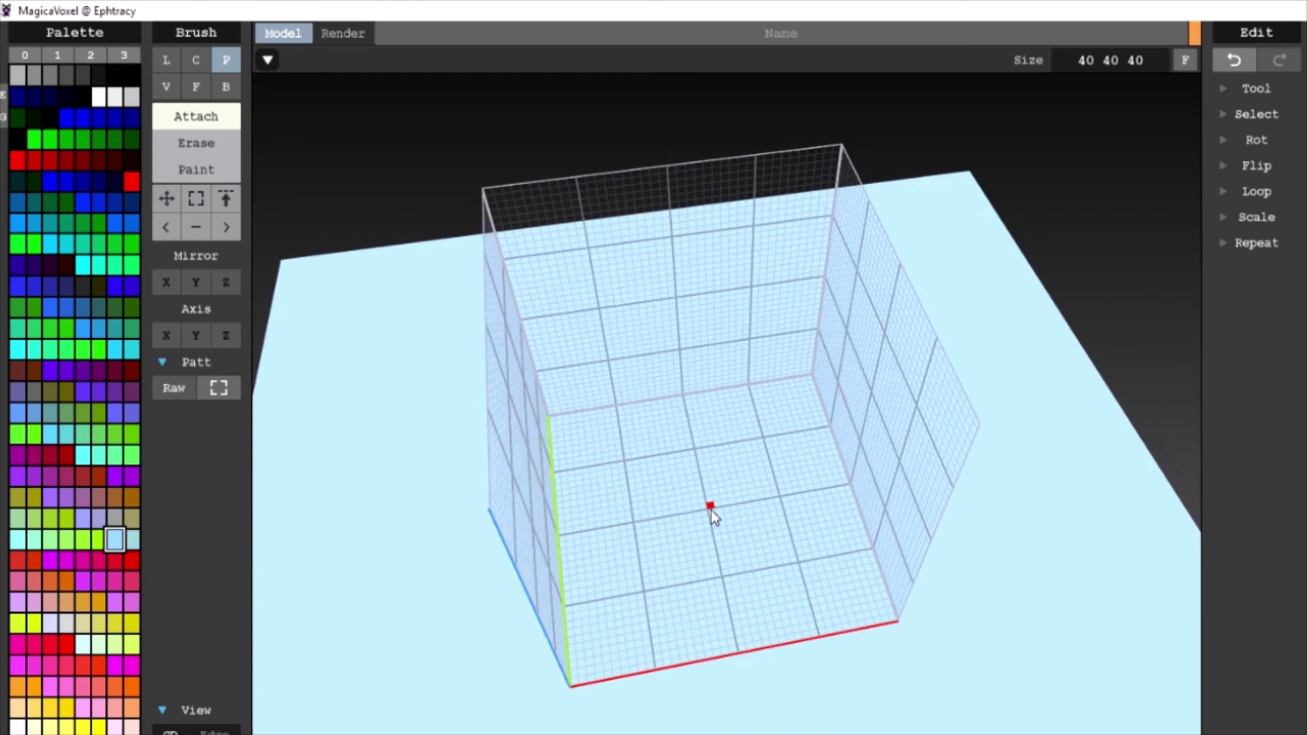
scroll(729, 461, "down", 3)
scroll(729, 435, "up", 3)
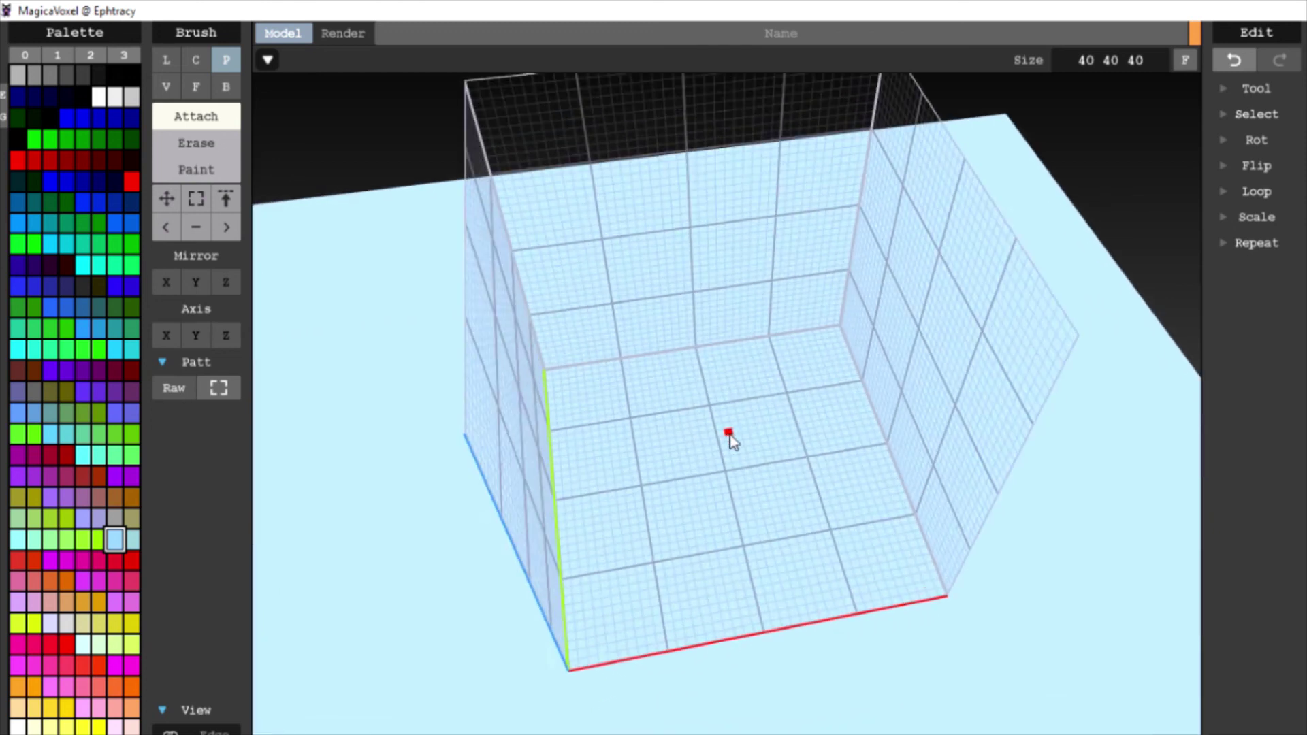
mouse_move(732, 439)
right_mouse_down()
mouse_move(748, 488)
mouse_move(728, 478)
right_mouse_up()
scroll(729, 478, "down", 2)
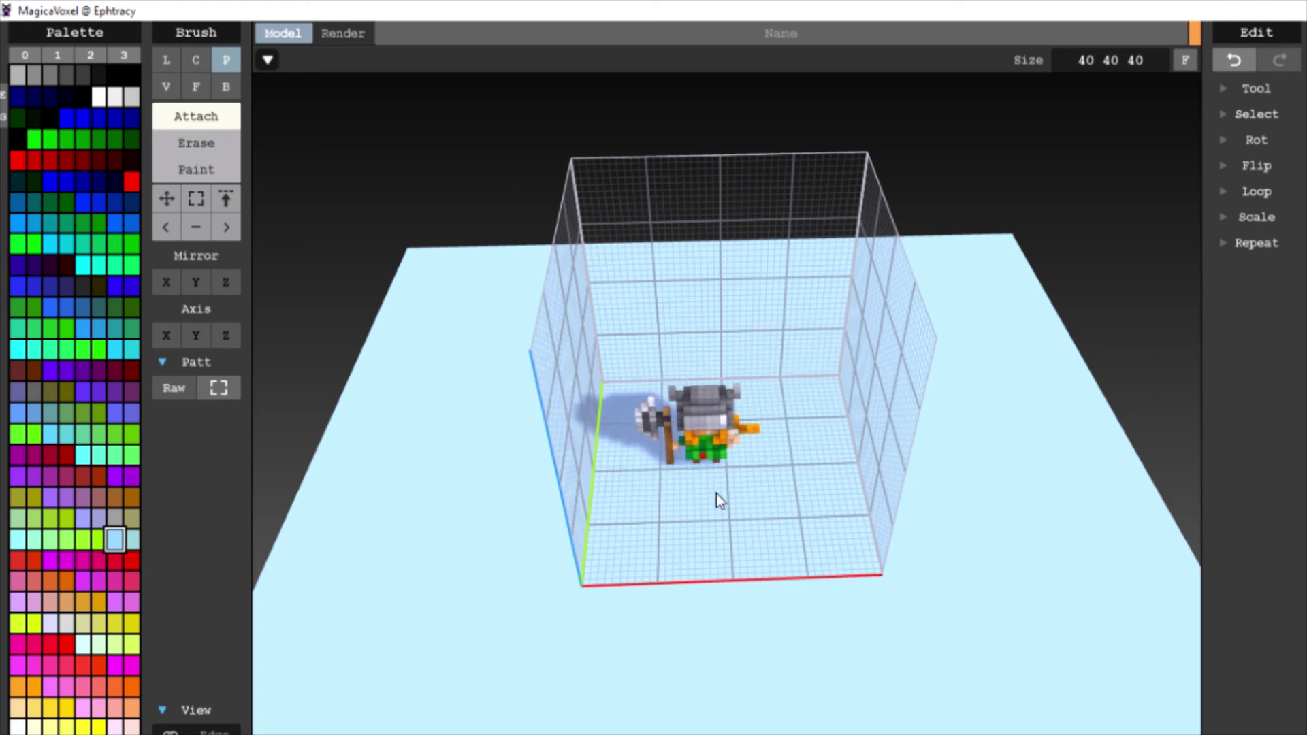
right_click_drag(748, 510, 720, 433)
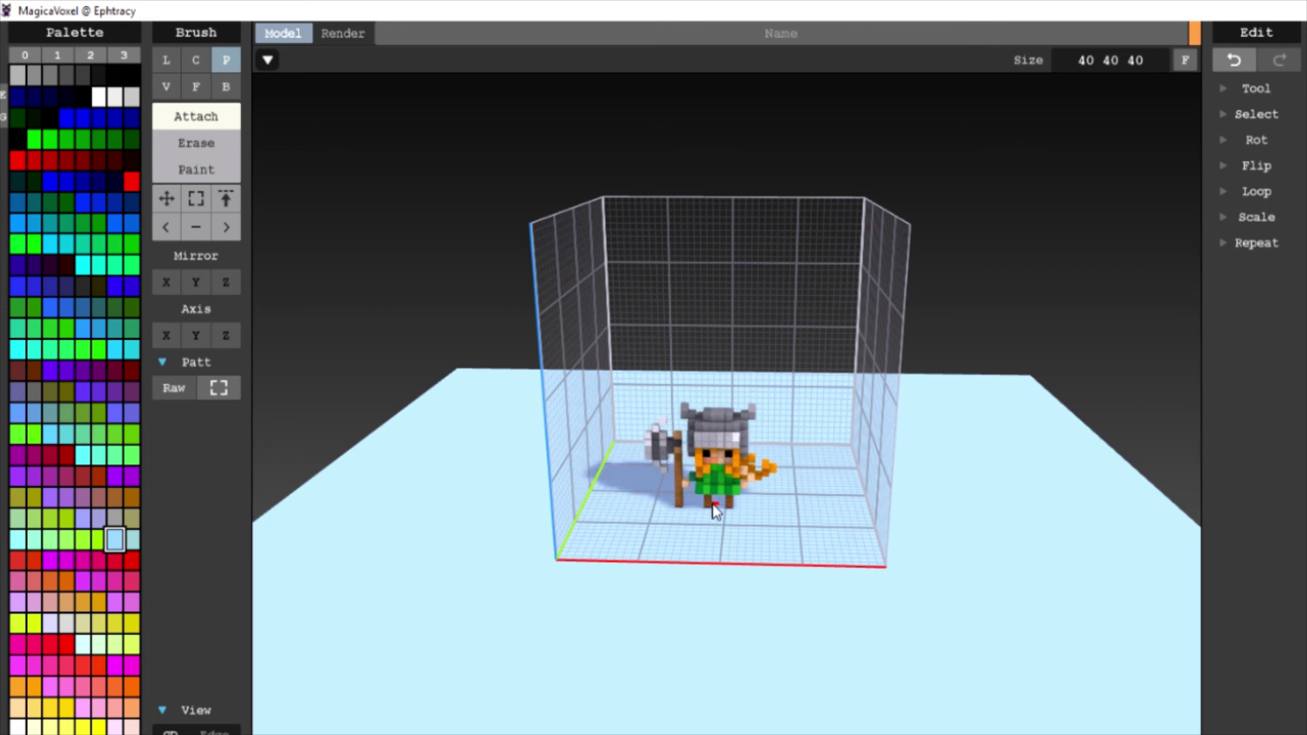
- Rotate the Viking pattern through its facing directions in quarter turns about the vertical axis
key("Right")
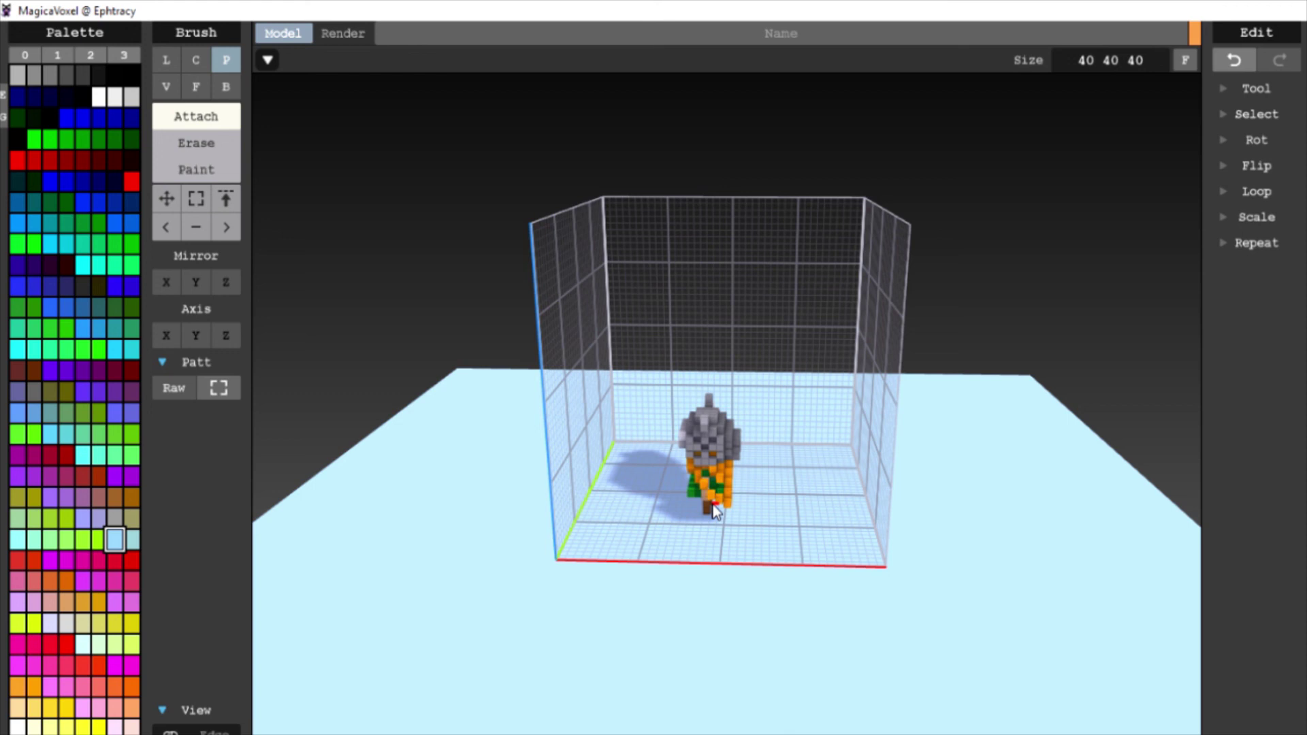
key("Right")
key("Right")
key("Right")
key("Right")
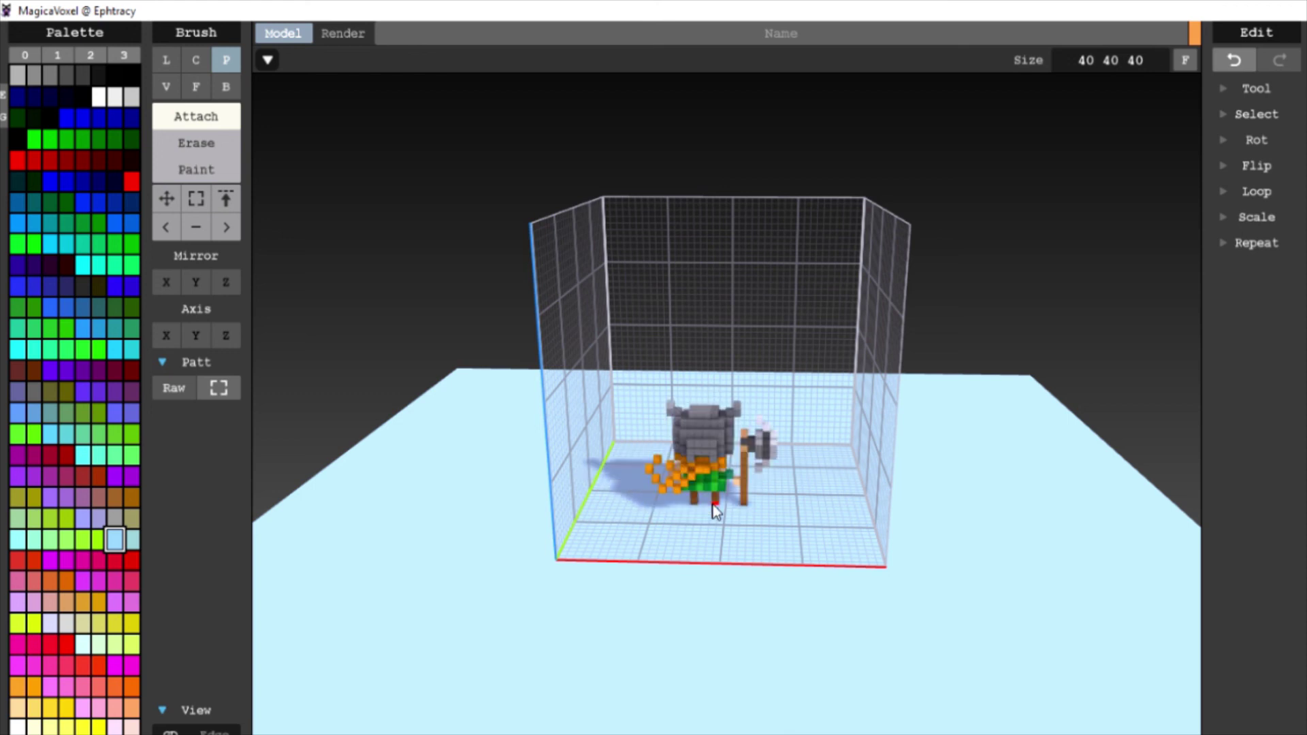
key("Right")
key("Right")
key("Right")
key("Right")
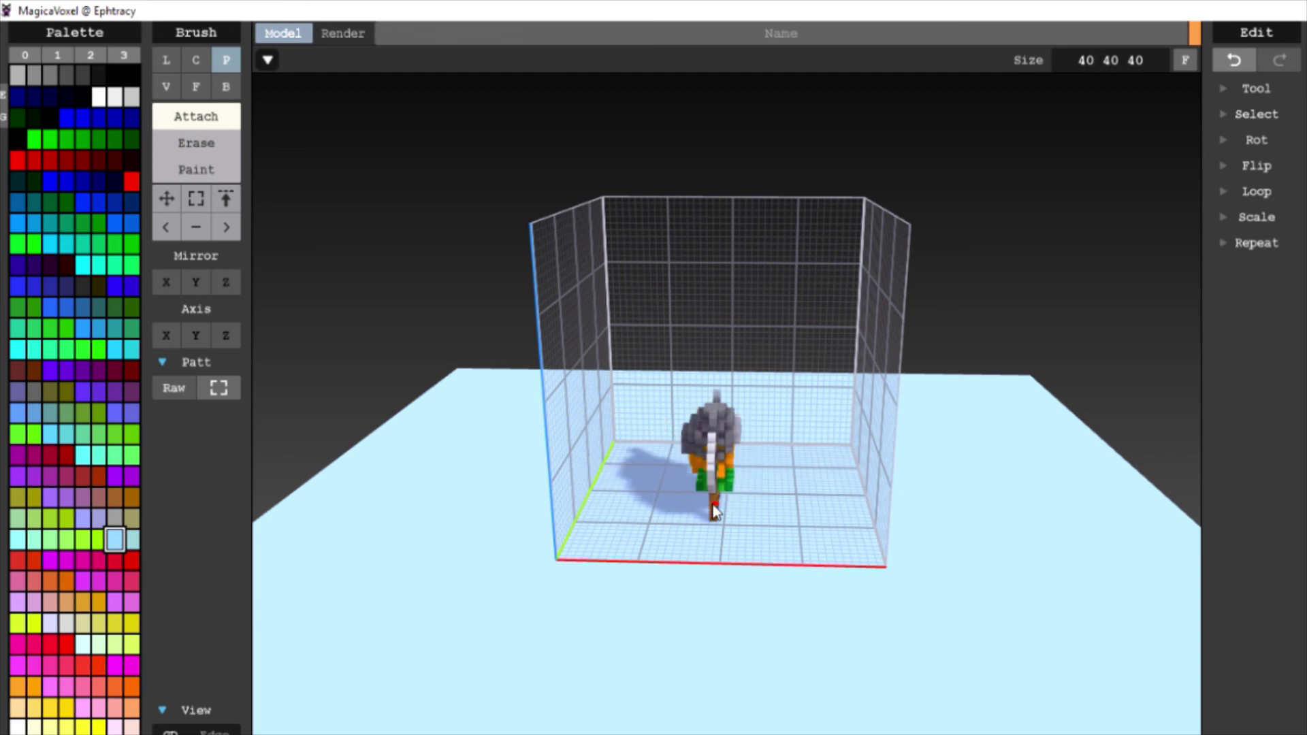
key("Right")
key("Right")
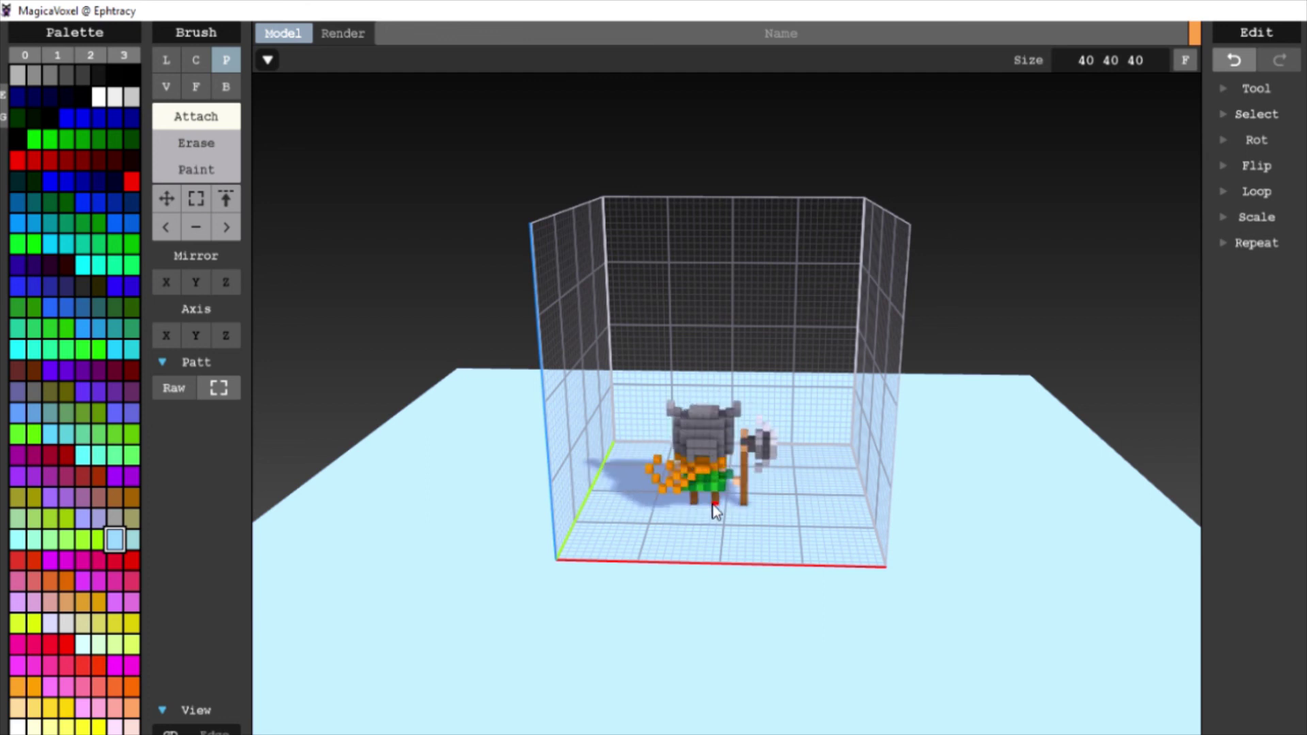
- Attach five copies of the Viking pattern to the floor, one near the middle and four around it towards the corners
left_click(732, 489)
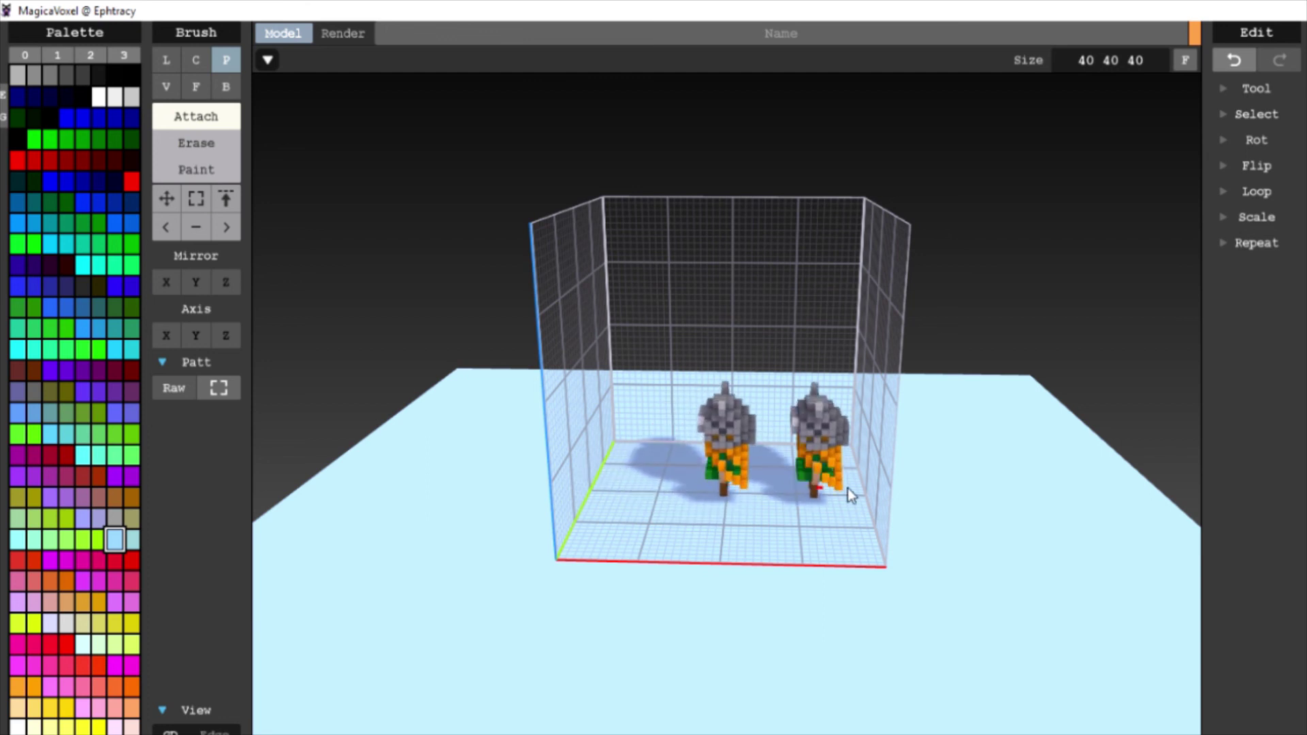
left_click(829, 533)
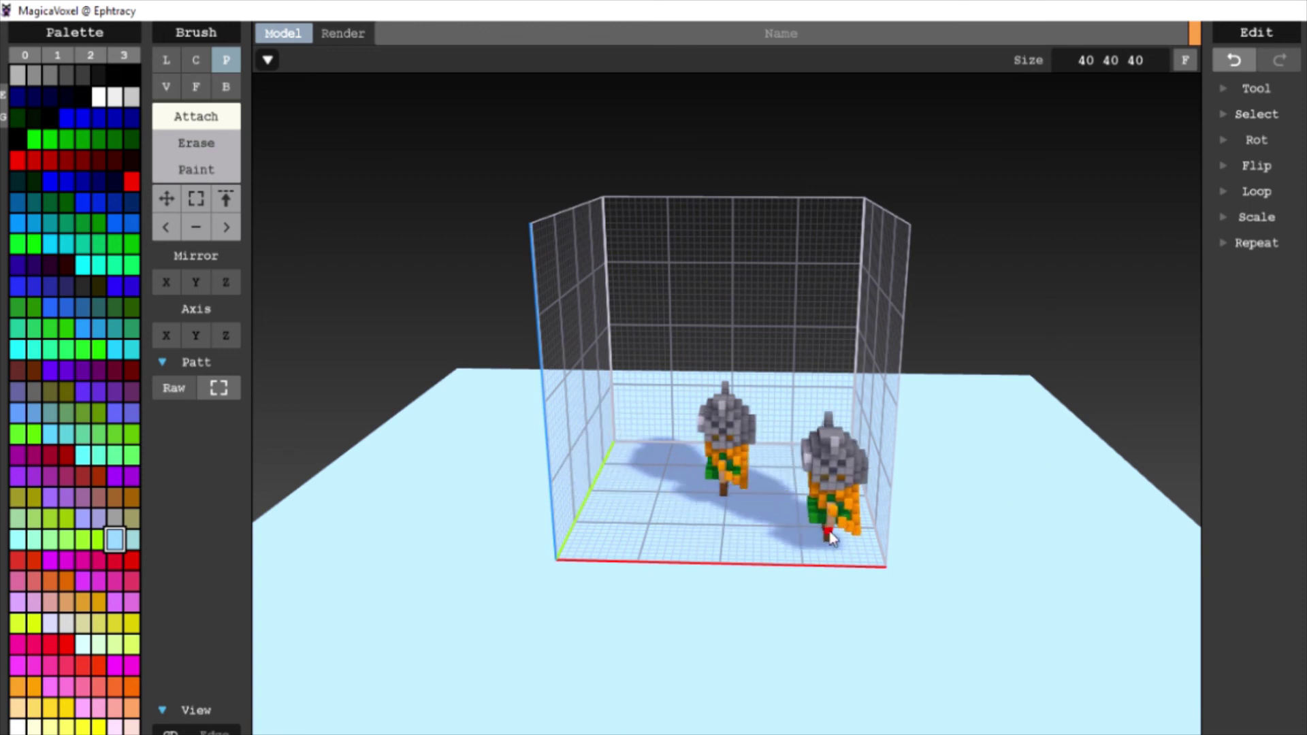
left_click(668, 537)
right_click_drag(786, 536, 750, 598)
left_click(856, 454)
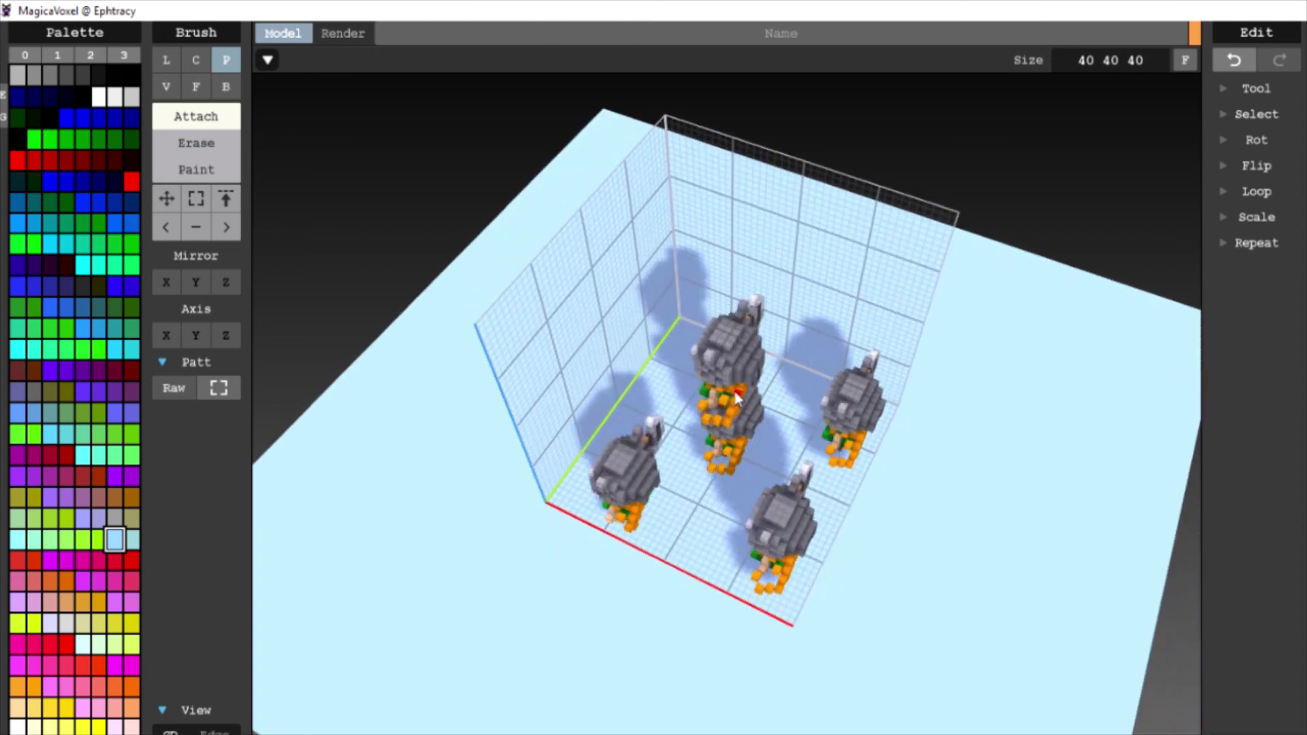
left_click(696, 359)
right_click_drag(684, 541, 844, 517)
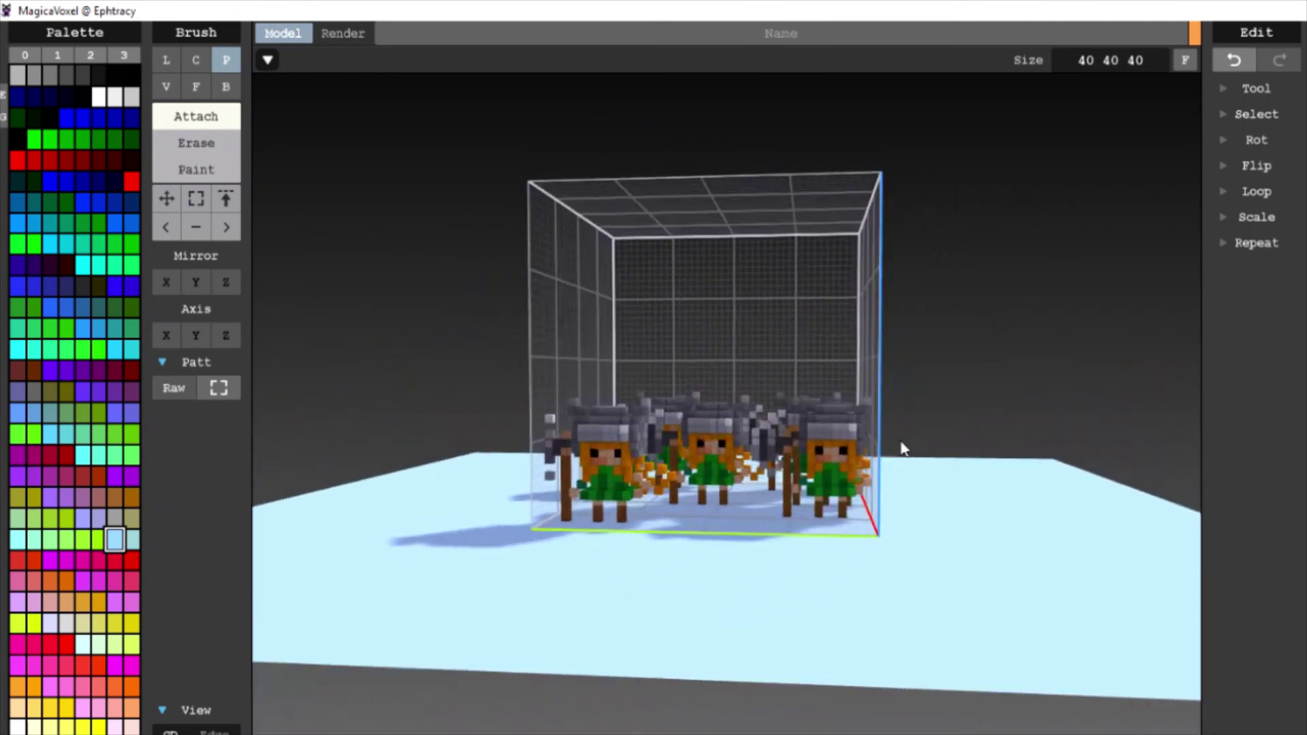
right_click_drag(902, 449, 987, 485)
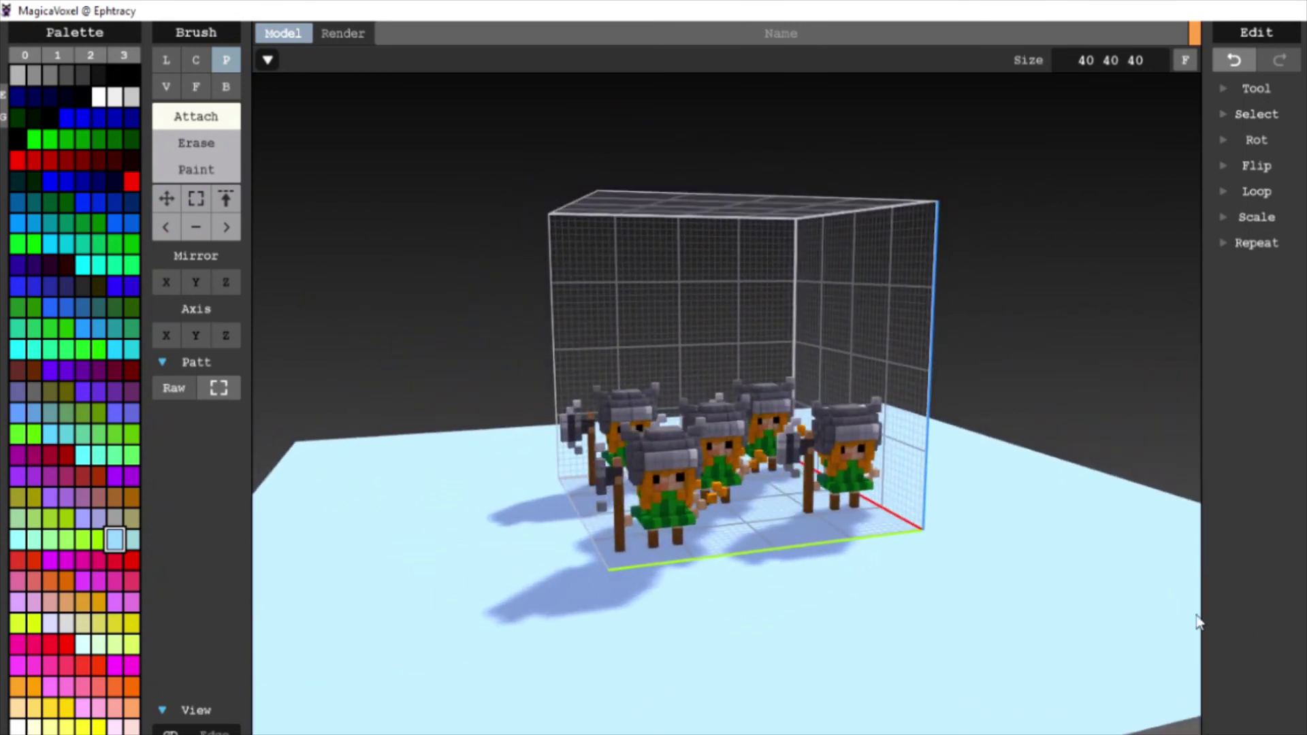
right_click_drag(1158, 585, 851, 650)
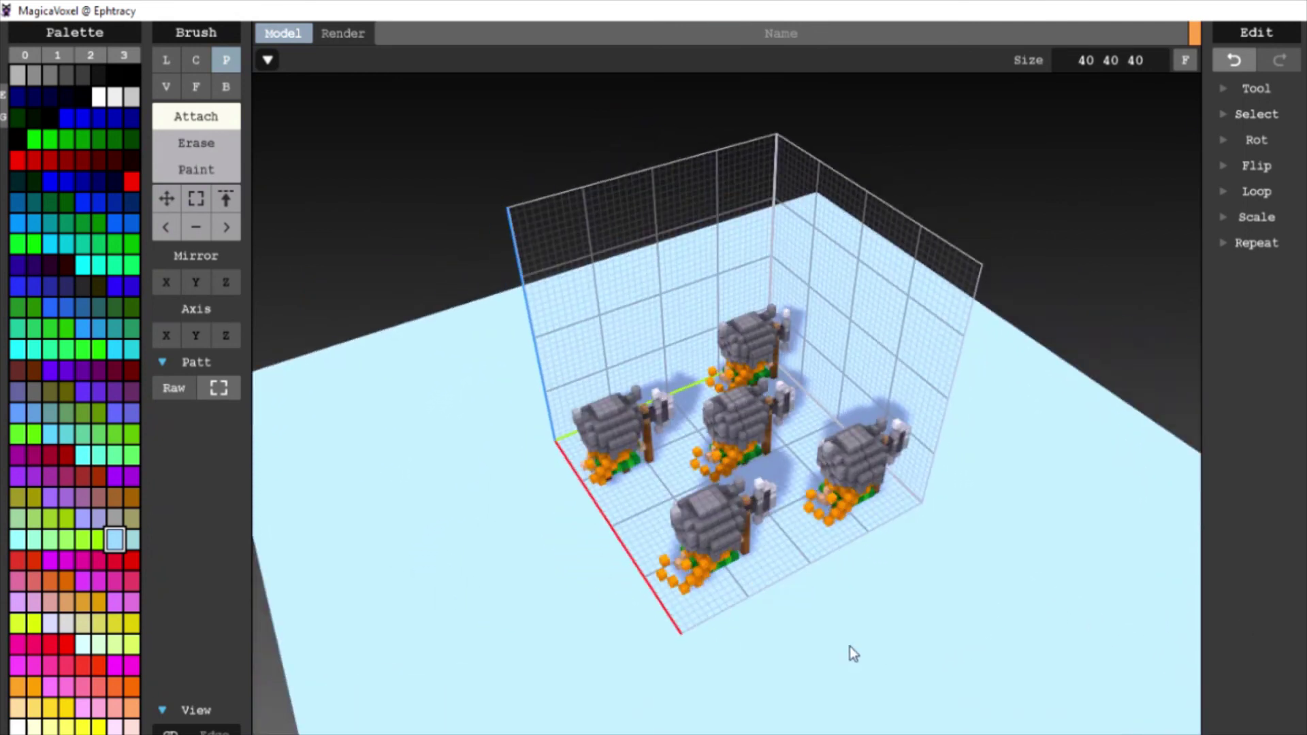
- Clear the five Viking copies from the model and preview the Viking pattern on the empty floor
key("Delete")
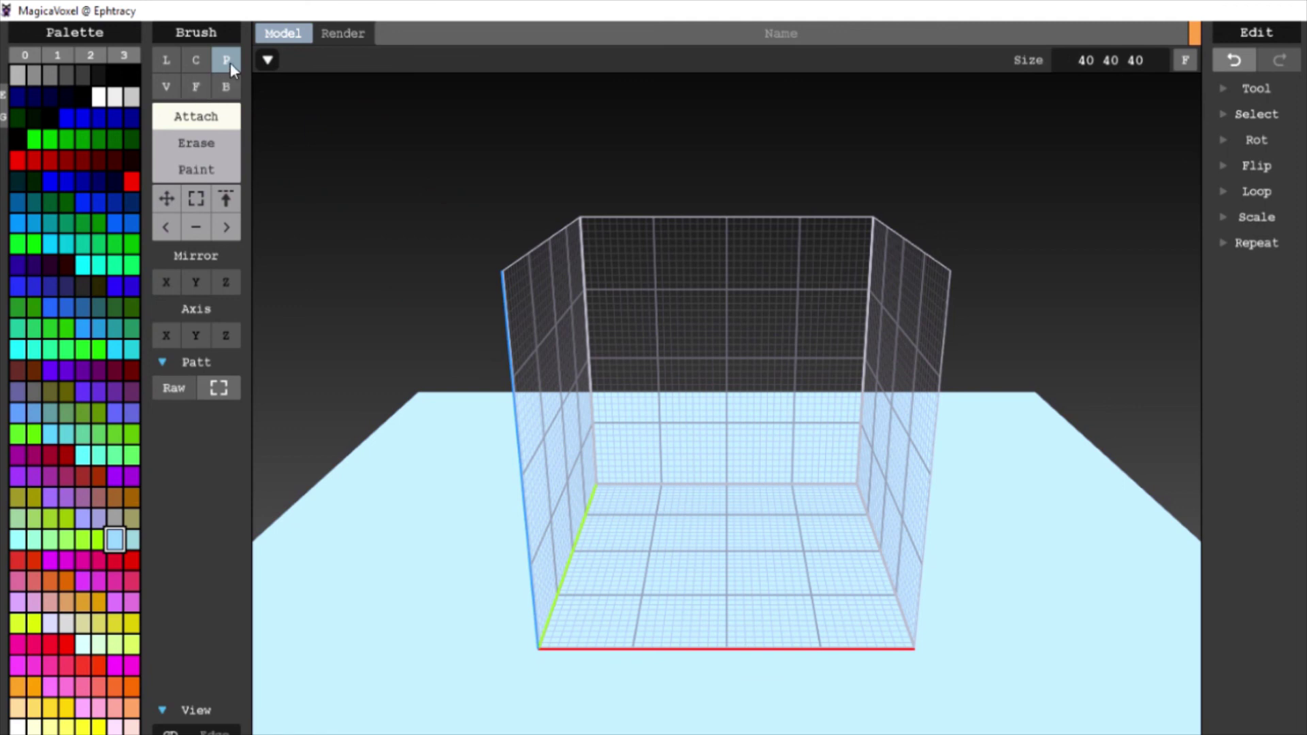
left_click_drag(635, 369, 717, 559)
mouse_move(716, 560)
right_mouse_down()
mouse_move(903, 538)
mouse_move(701, 544)
mouse_move(721, 549)
right_mouse_up()
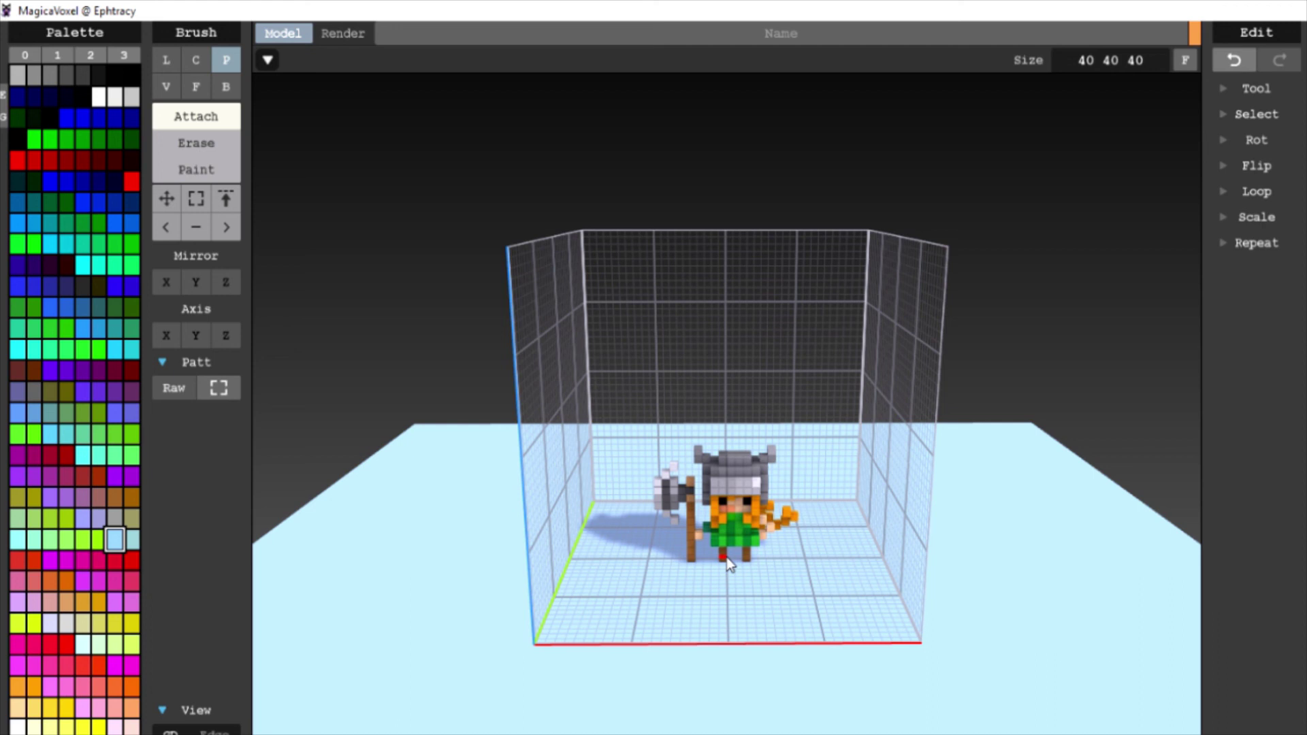
- Clear the model and attach two copies of the raised Viking pattern floating above the floor
key("Delete")
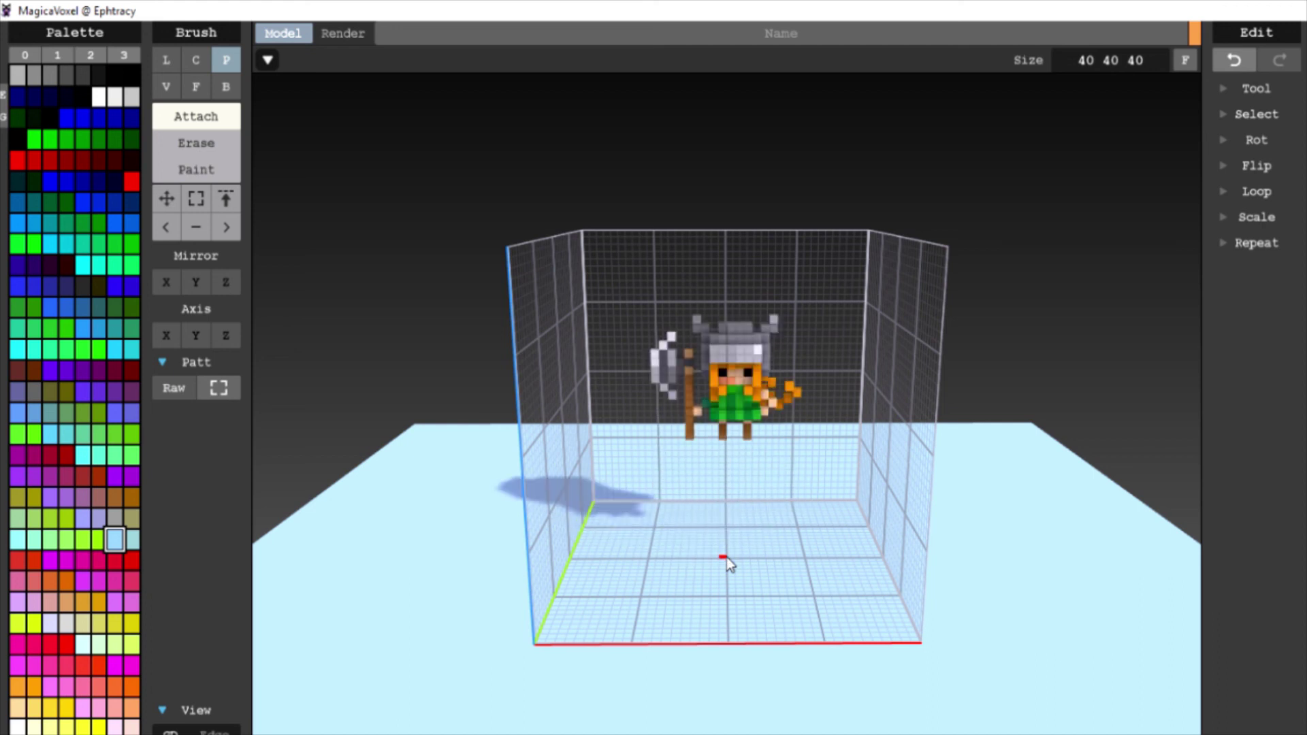
right_click_drag(725, 556, 702, 579)
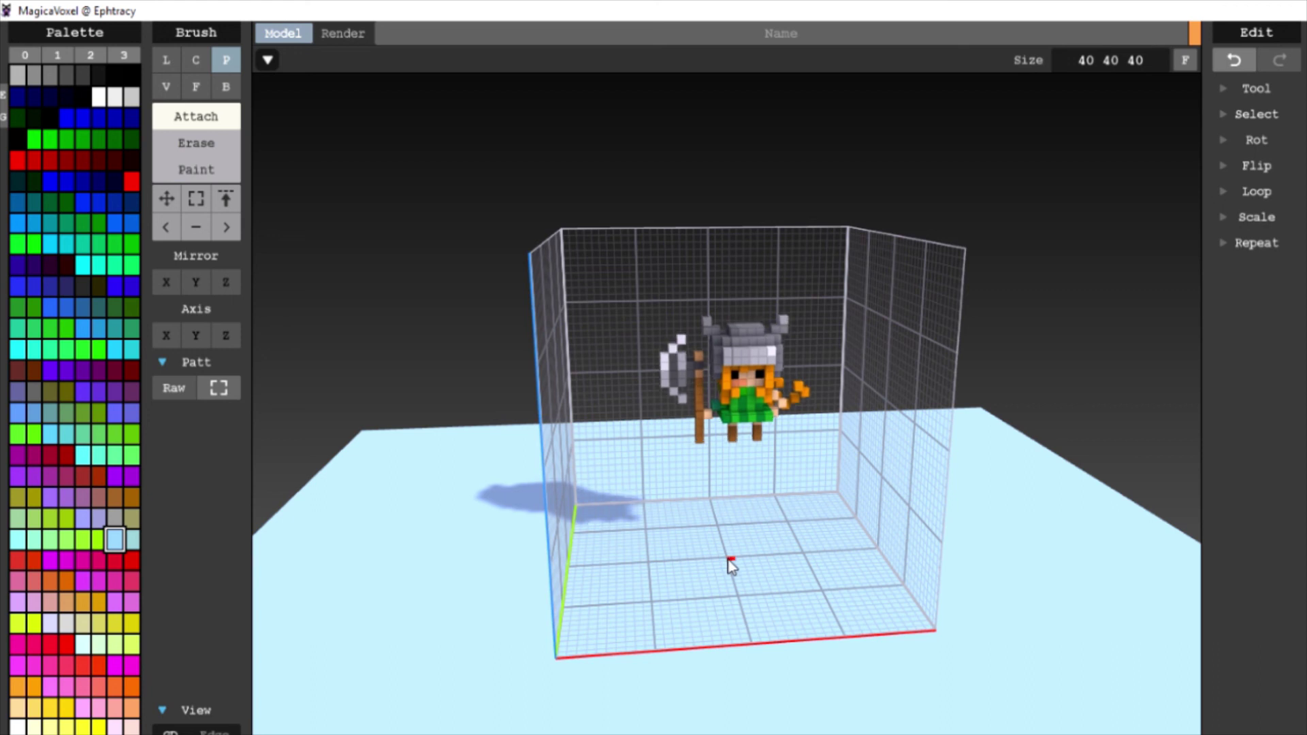
mouse_move(729, 563)
right_mouse_down()
mouse_move(781, 597)
mouse_move(708, 568)
right_mouse_up()
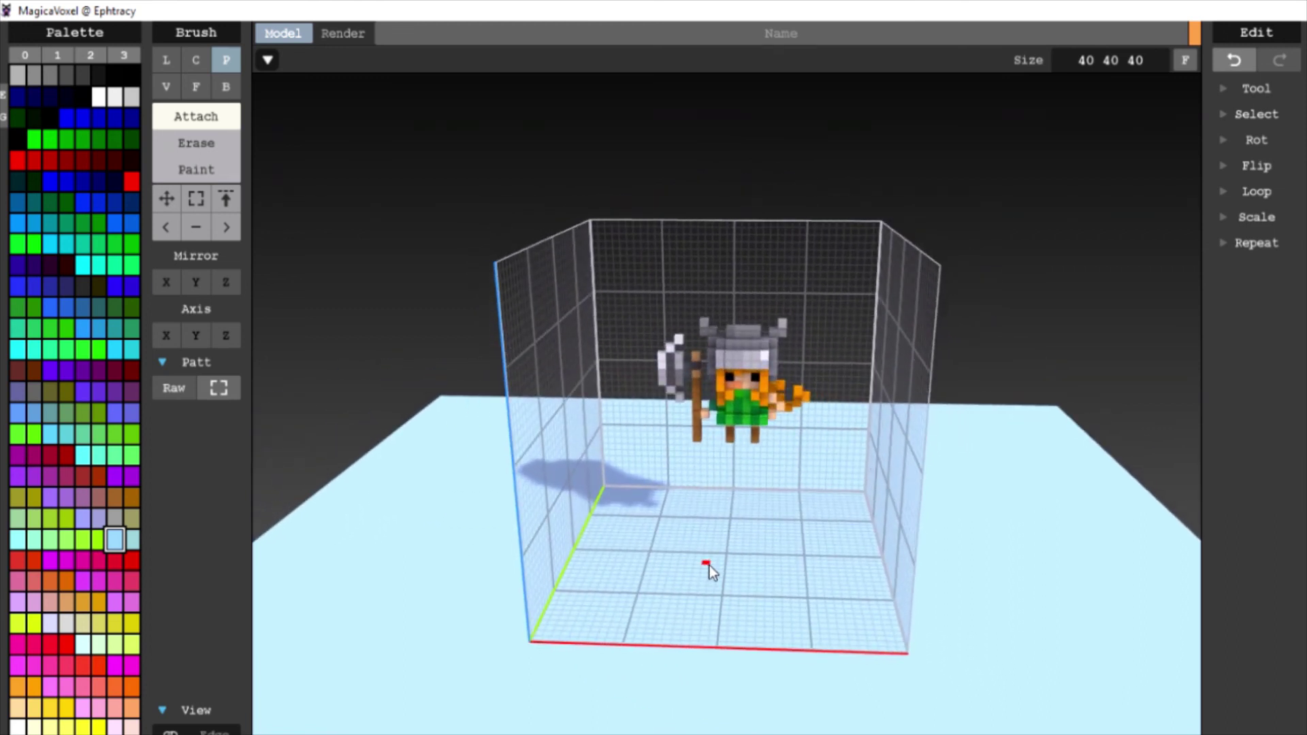
left_click_drag(709, 565, 725, 549, "ctrl")
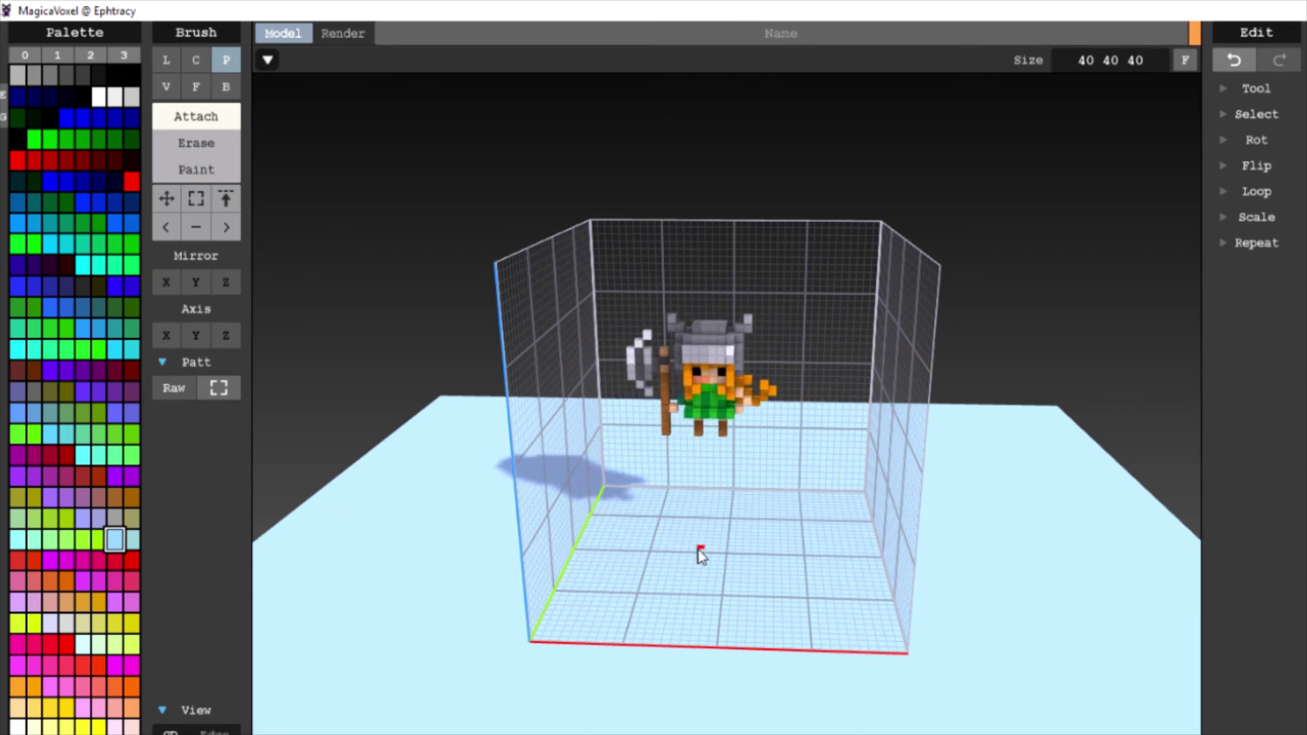
right_click_drag(737, 560, 788, 550)
left_click(788, 549)
left_click(679, 573)
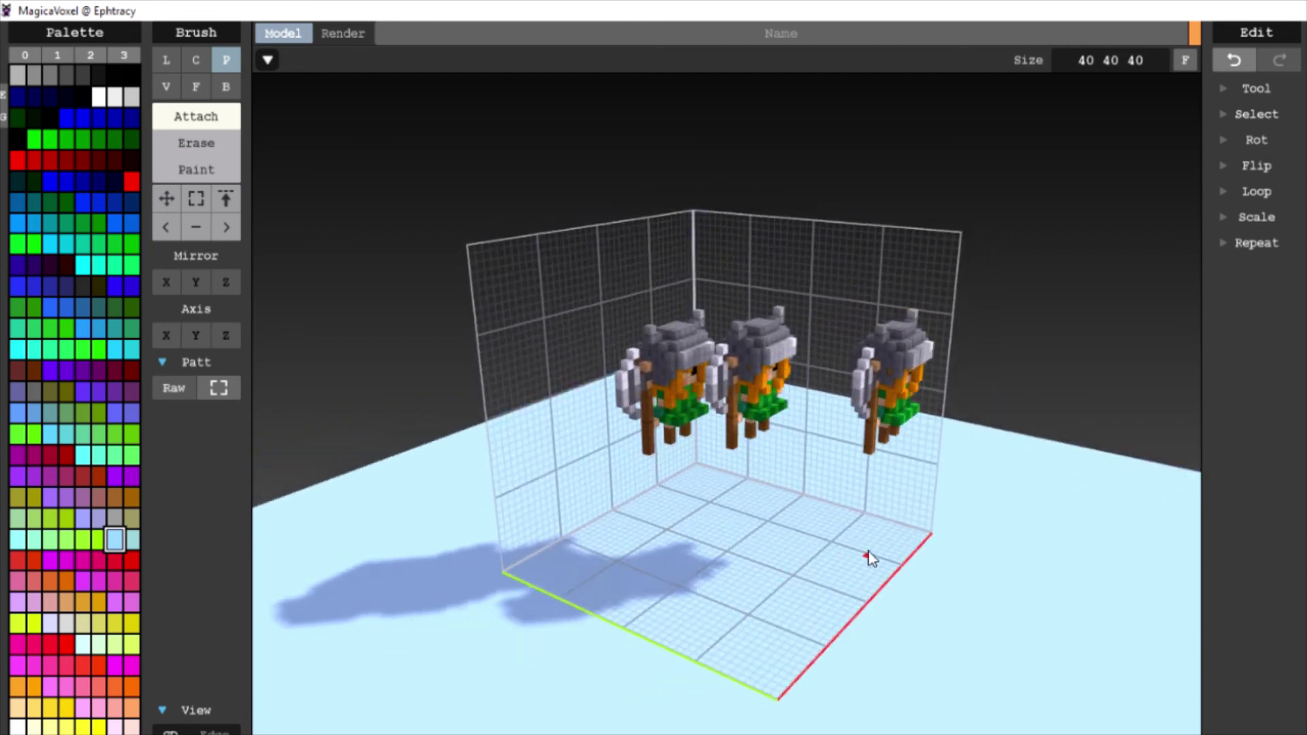
- Set the Pattern brush to Erase and clear the two floating Viking copies from the model
left_click(205, 140)
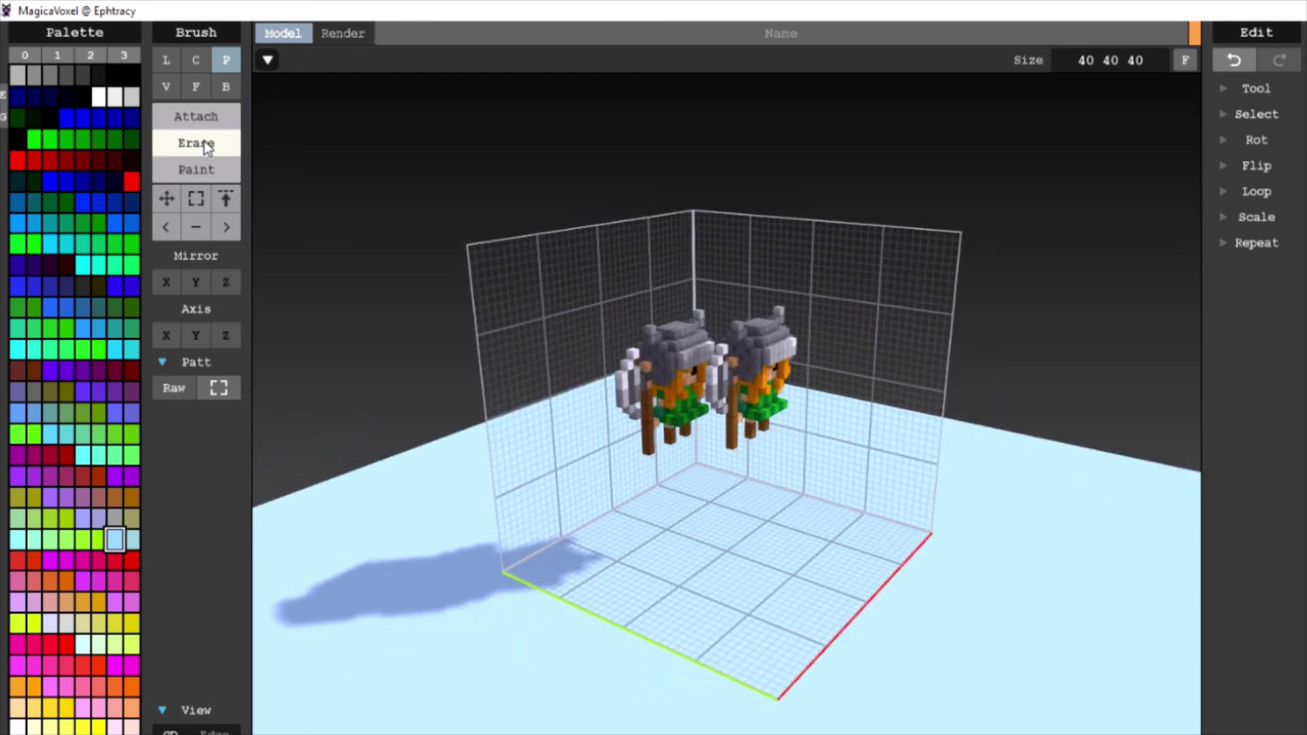
double_click(204, 143)
right_click_drag(626, 509, 557, 506)
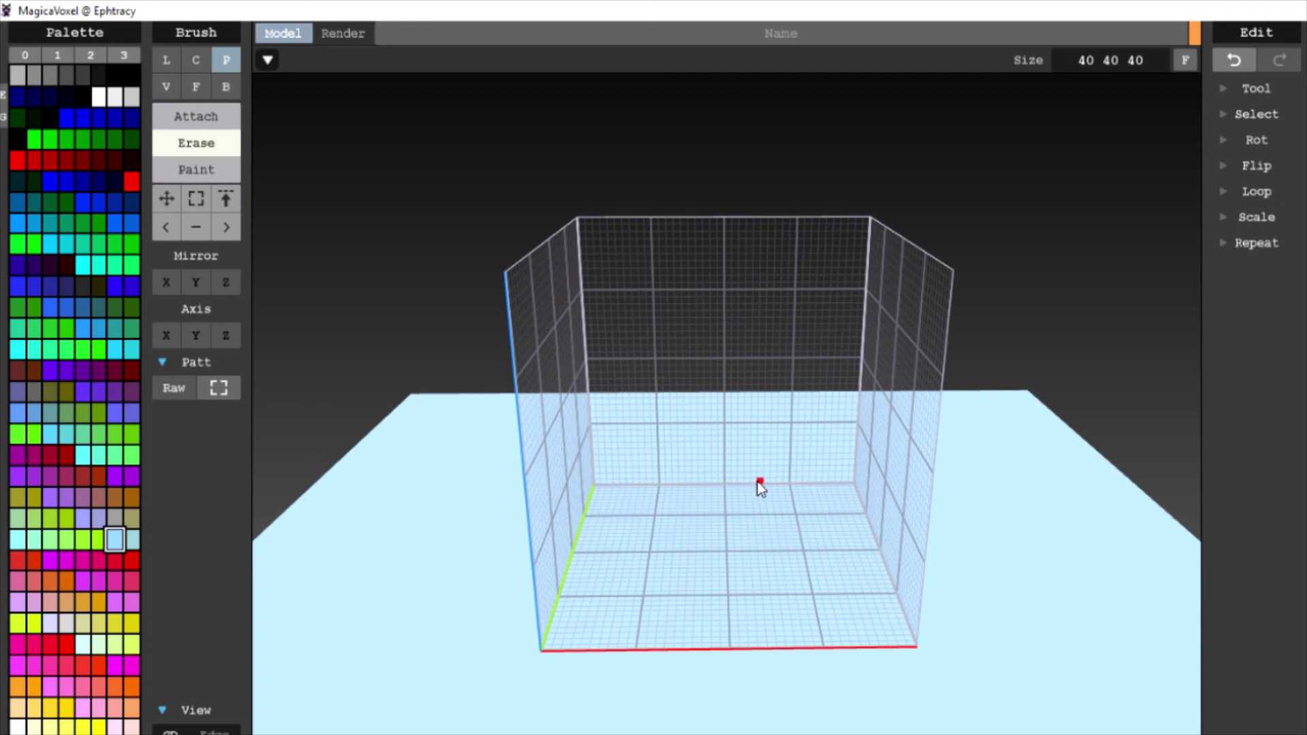
- Switch between the Face, Line, Center and Box brushes, ending on the Line brush
left_click(196, 87)
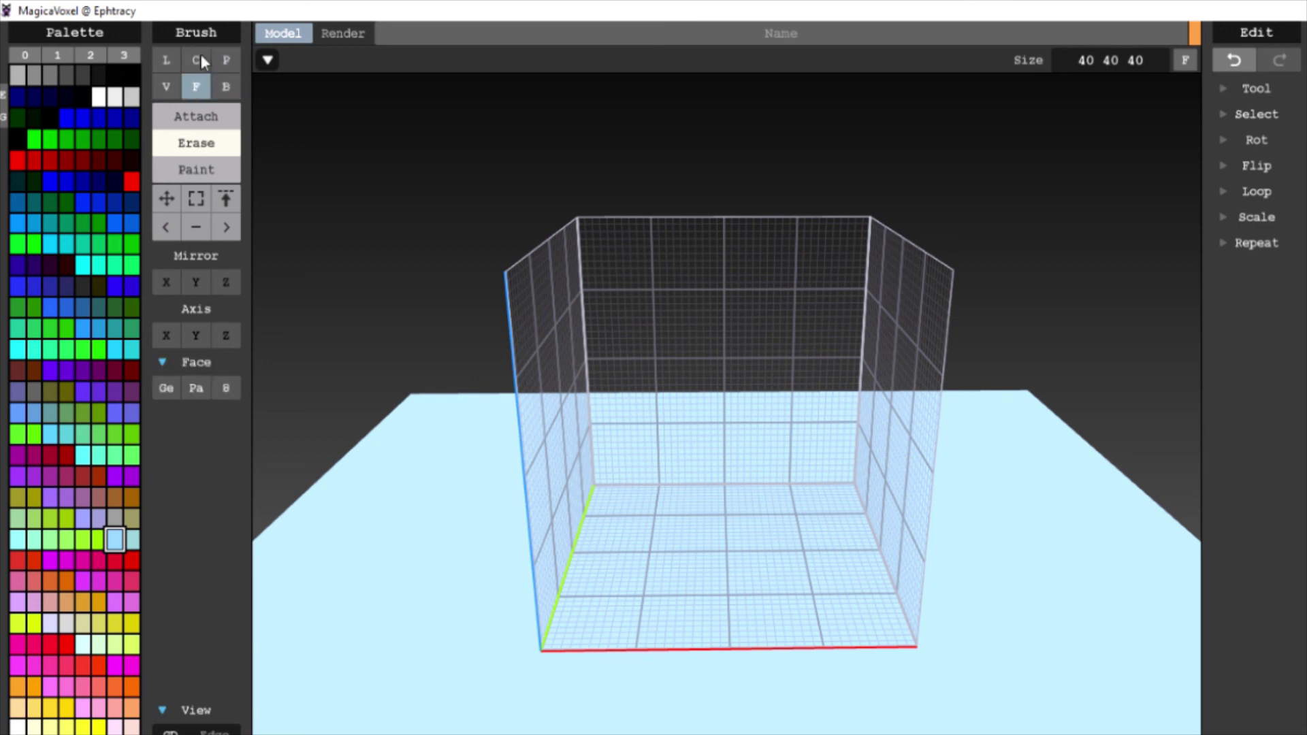
left_click(168, 61)
left_click(194, 61)
left_click(170, 63)
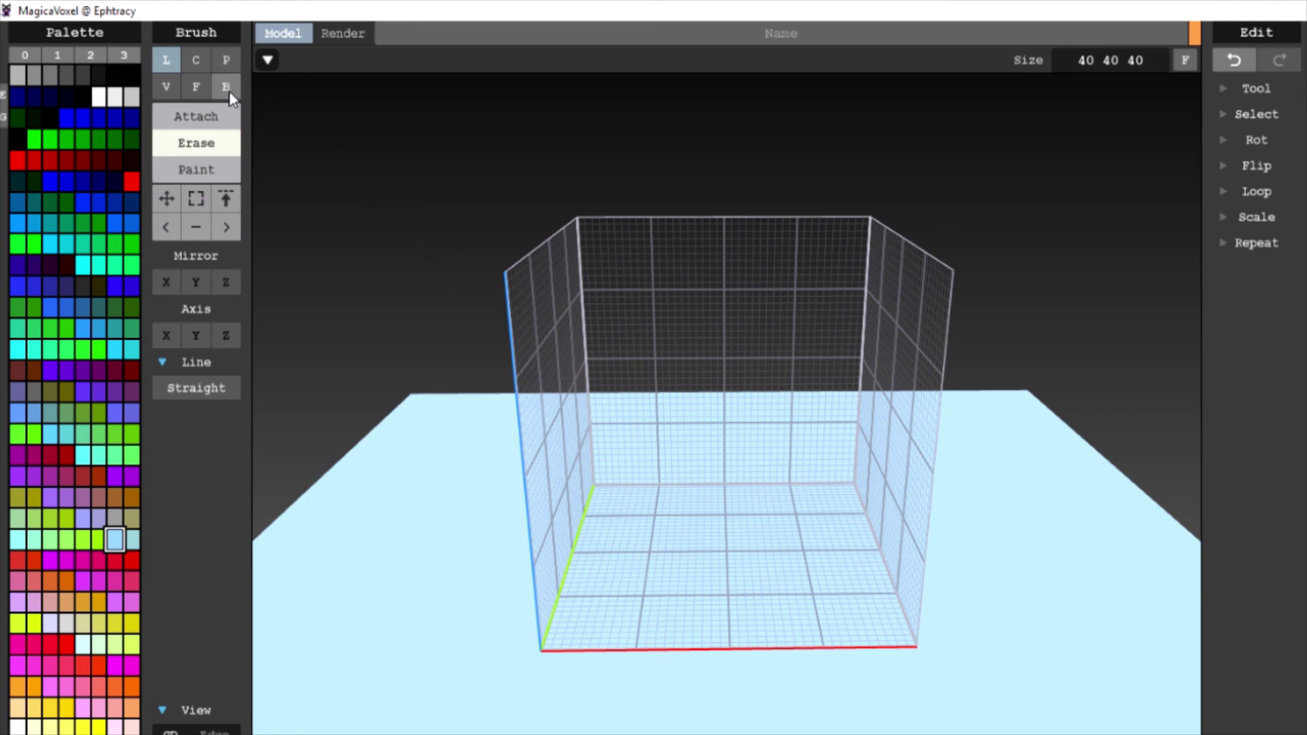
key("b")
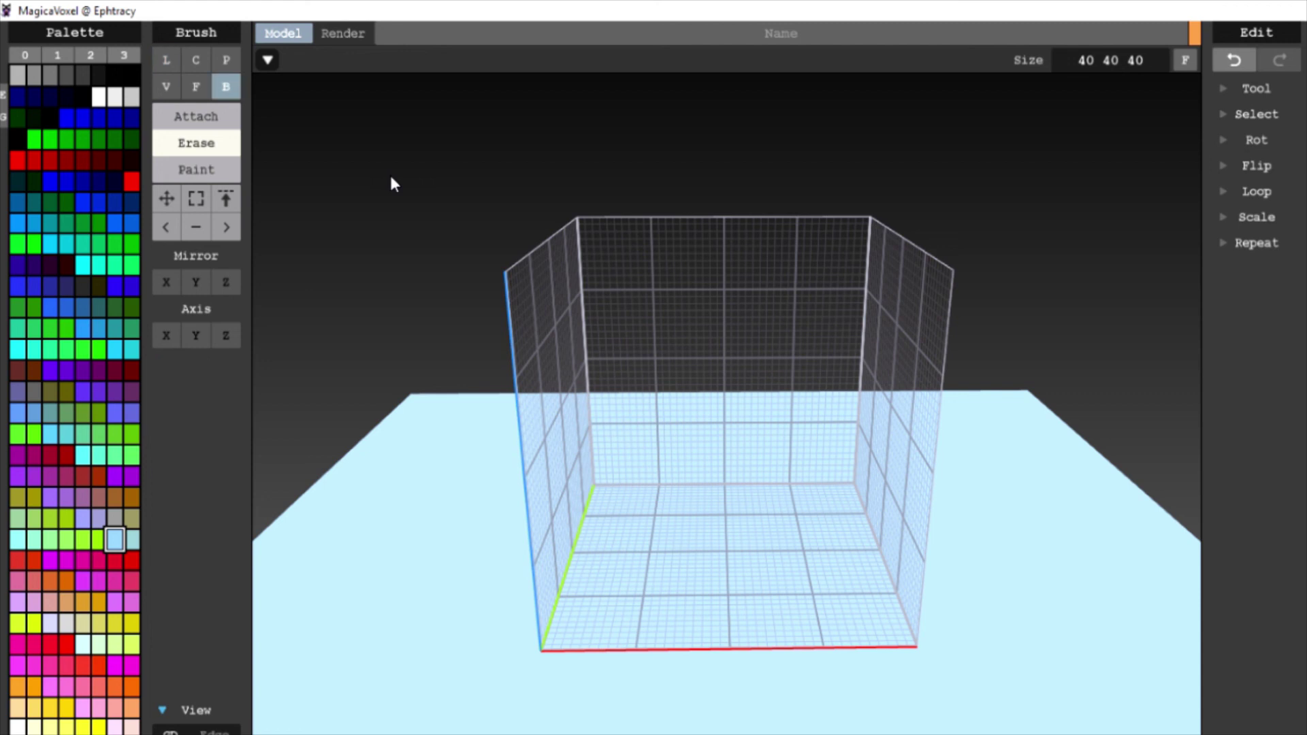
key("l")
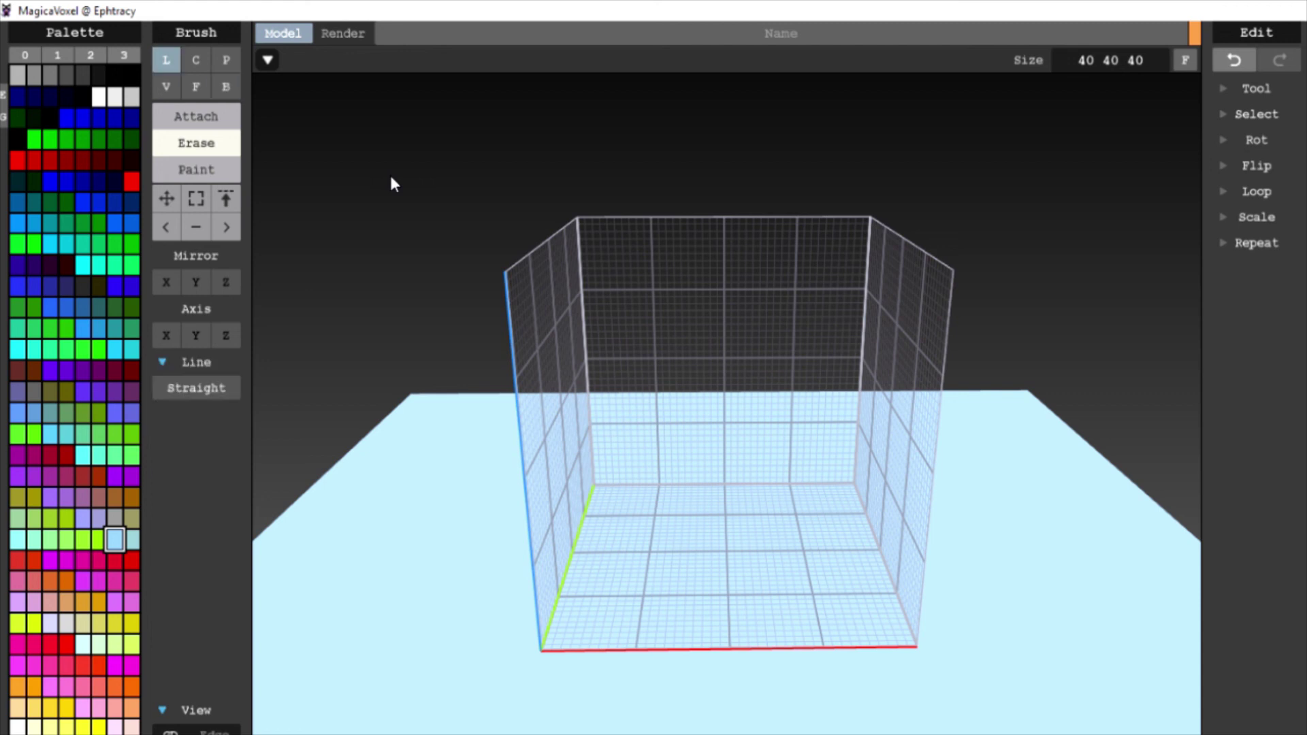
- Switch through the Voxel, Center, Pattern and Face brushes, ending on the Center brush
key("v")
key("c")
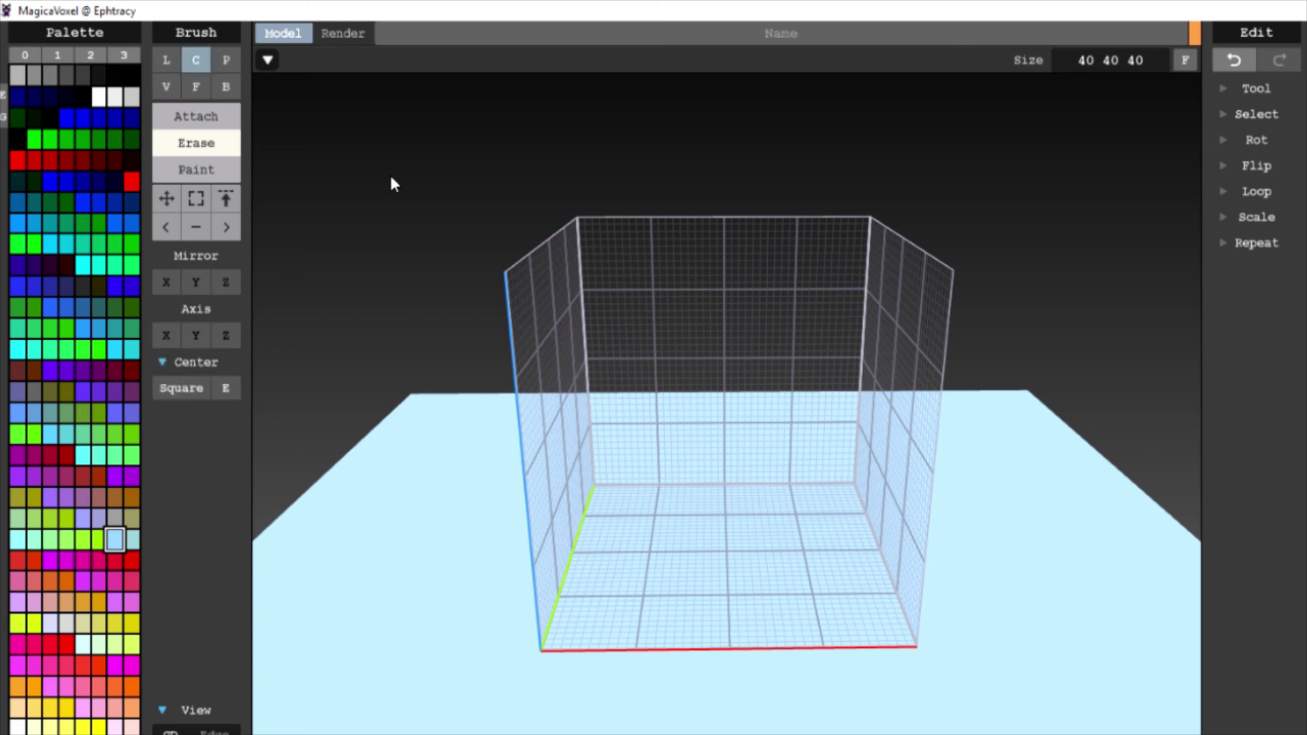
key("p")
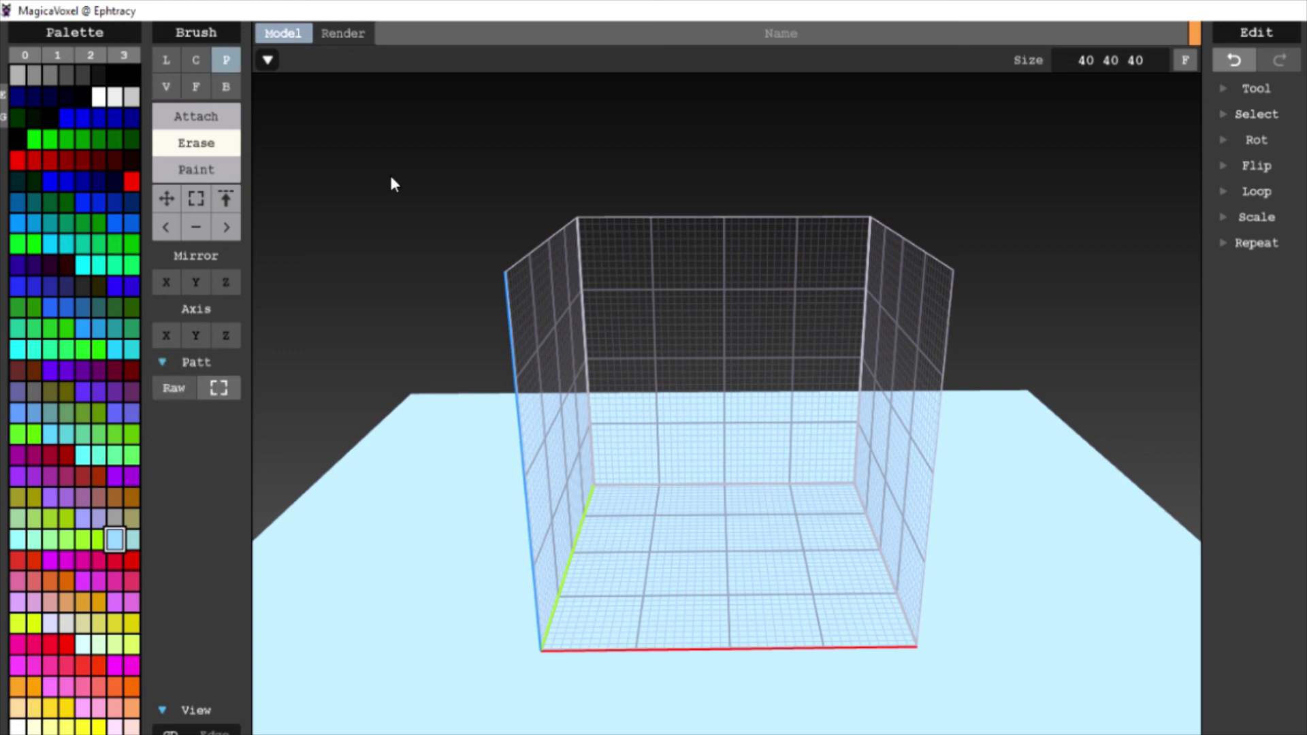
key("v")
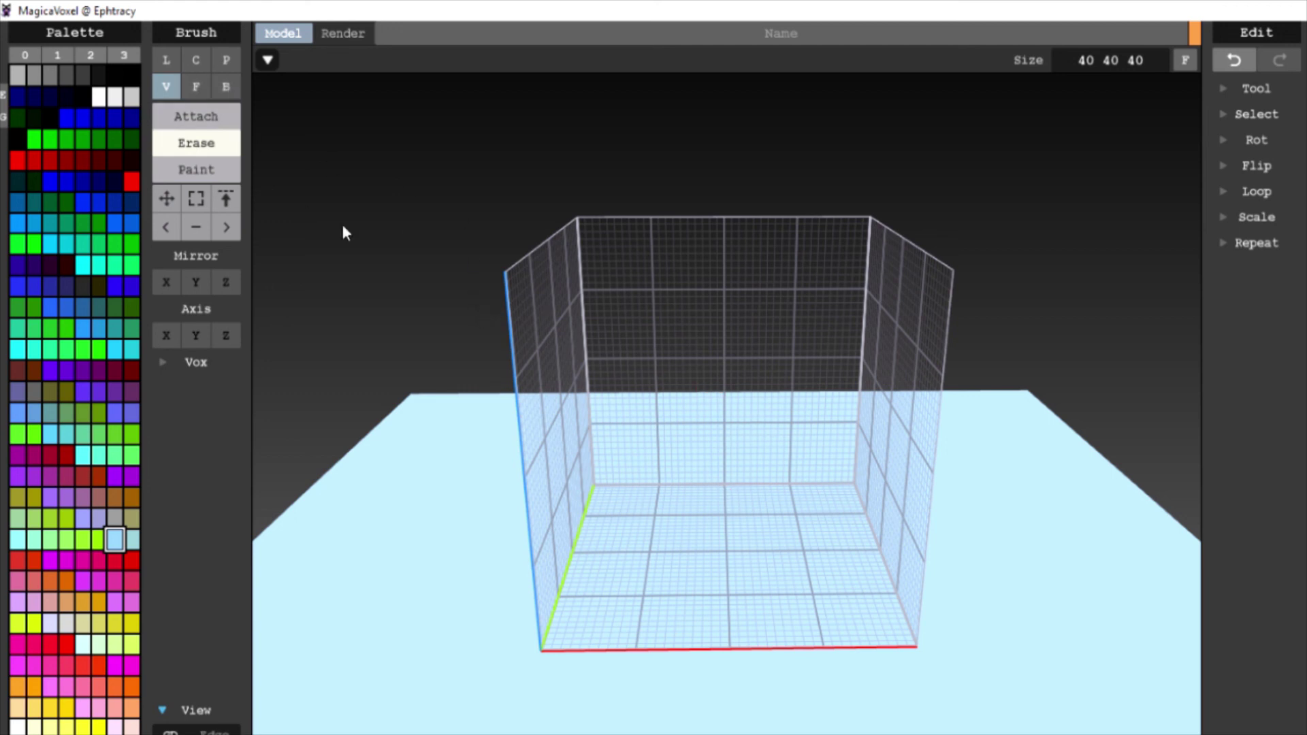
key("f")
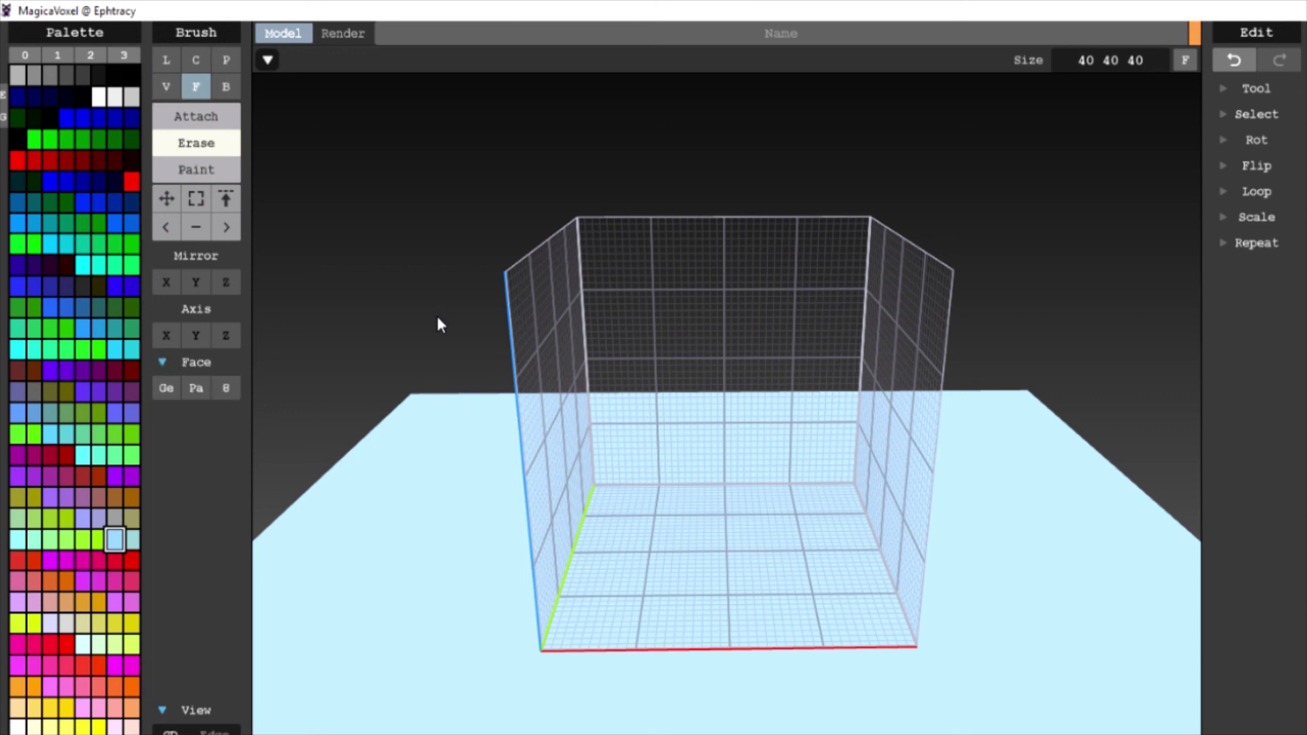
key("v")
key("c")
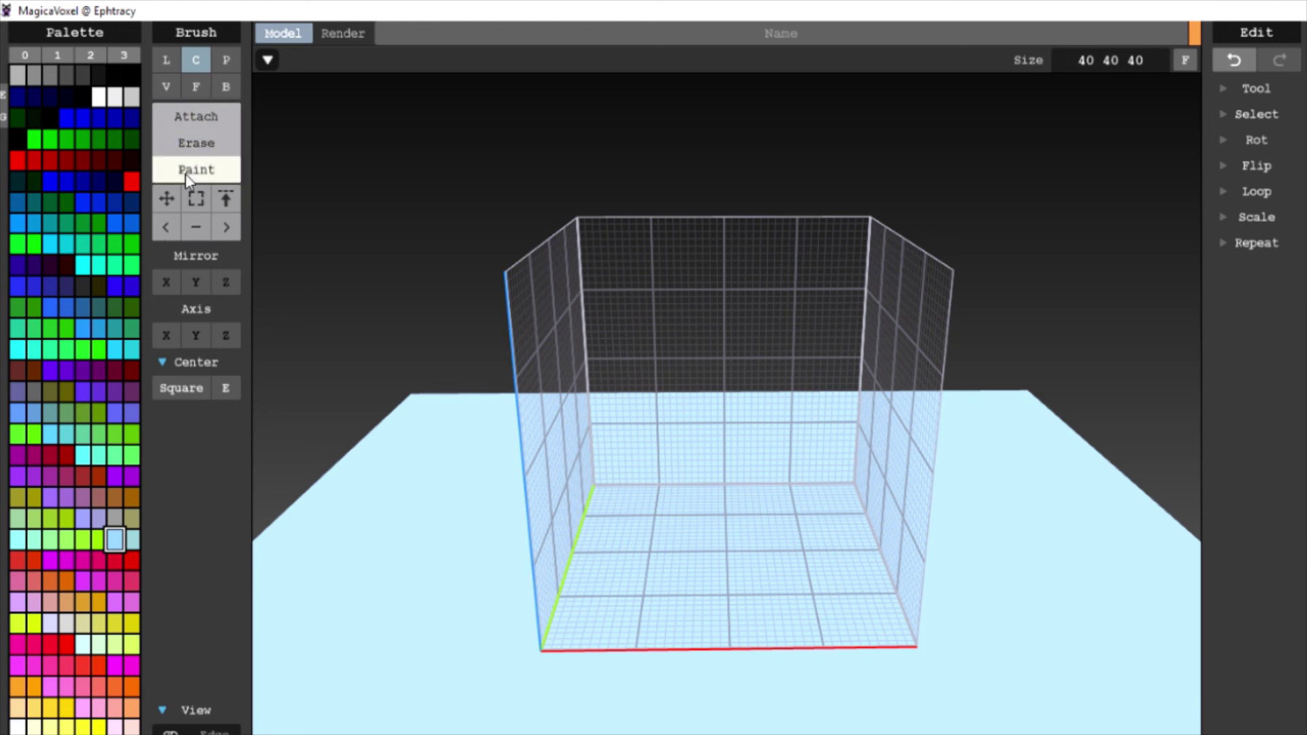
- Switch the brush action through Box region selection, Attach and Paint, ending on Attach for the Center brush
left_click(196, 199)
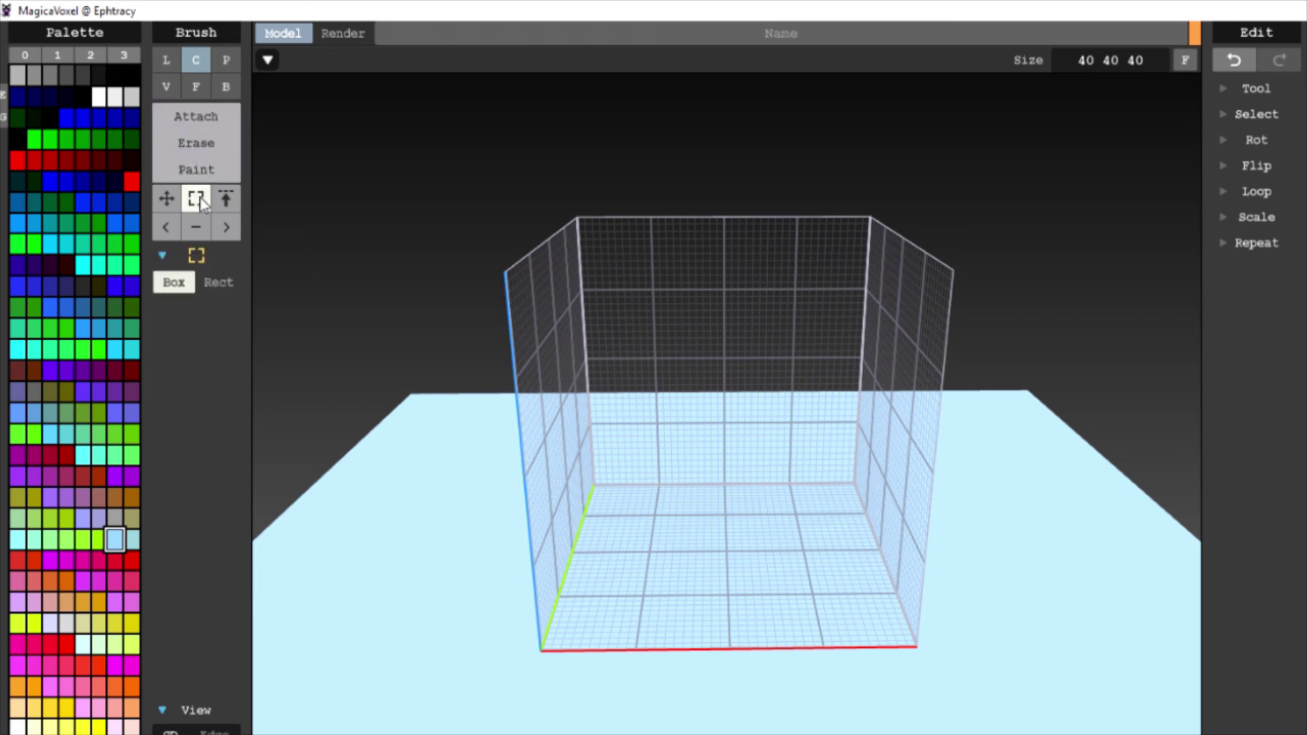
right_click_drag(483, 288, 252, 228)
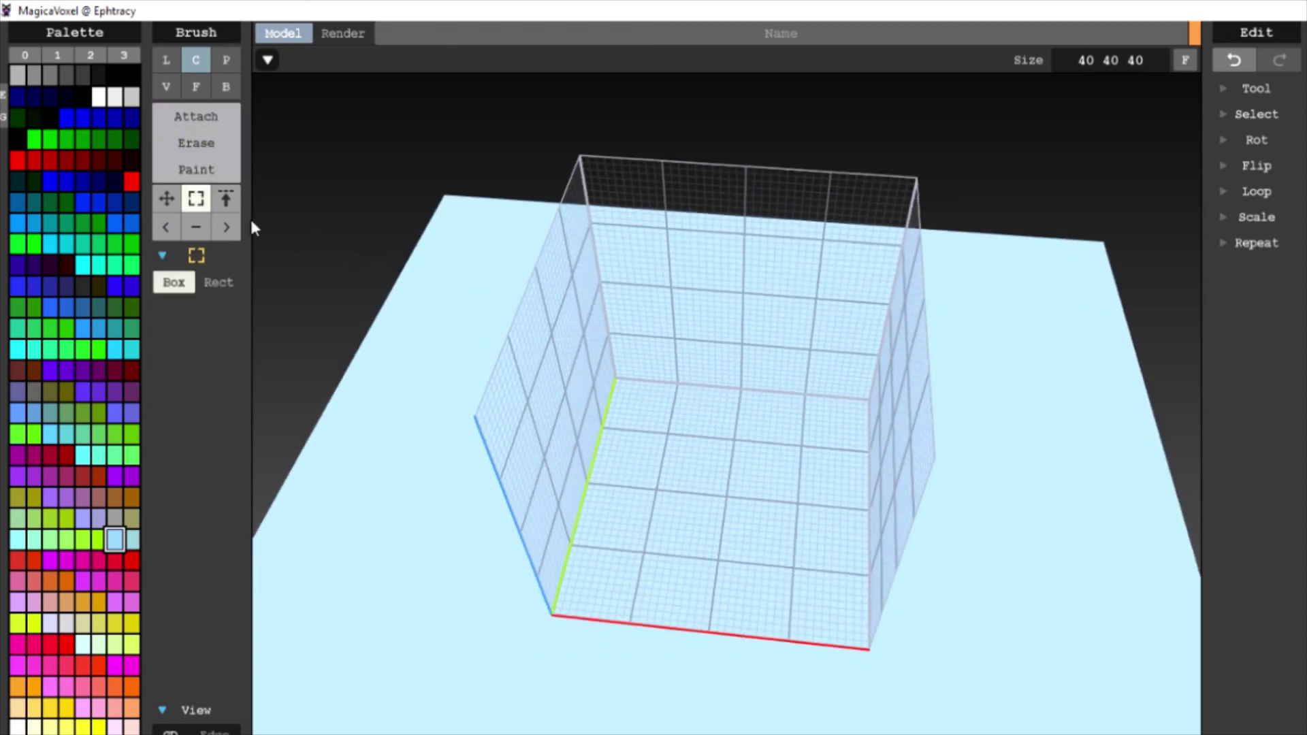
left_click(199, 121)
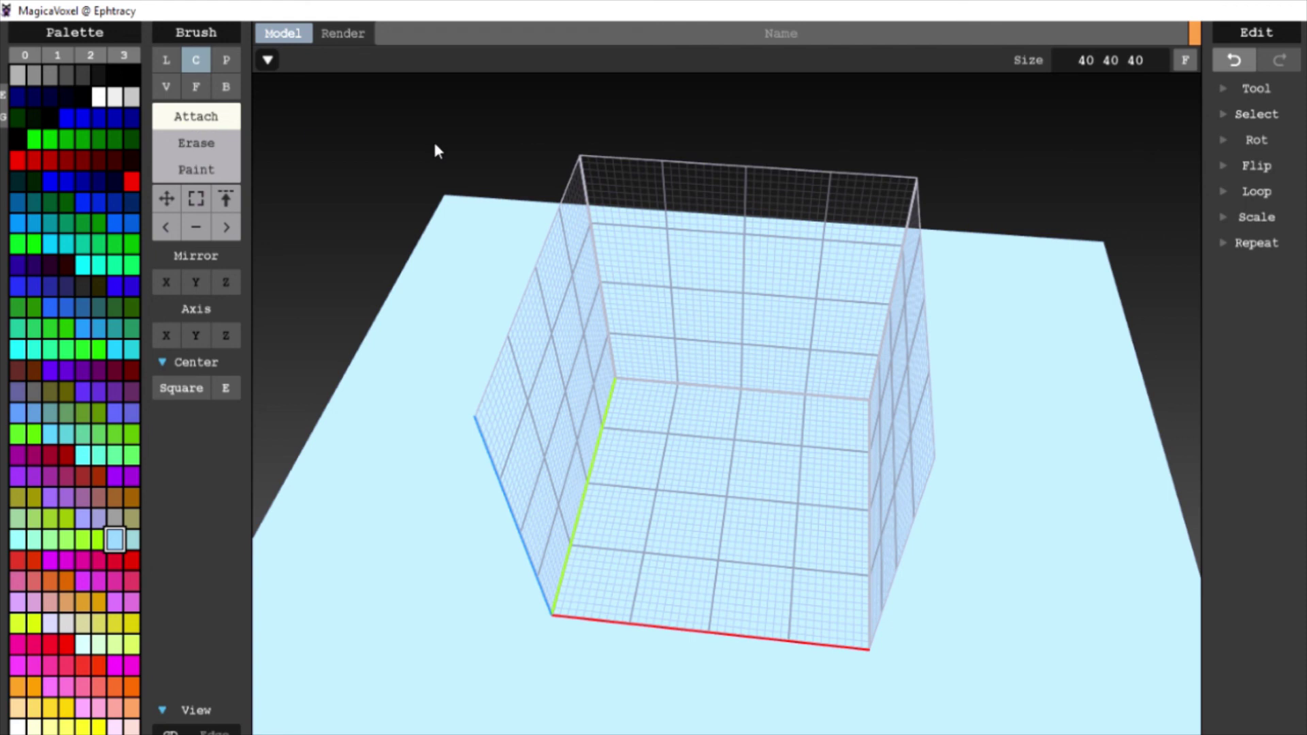
left_click(177, 170)
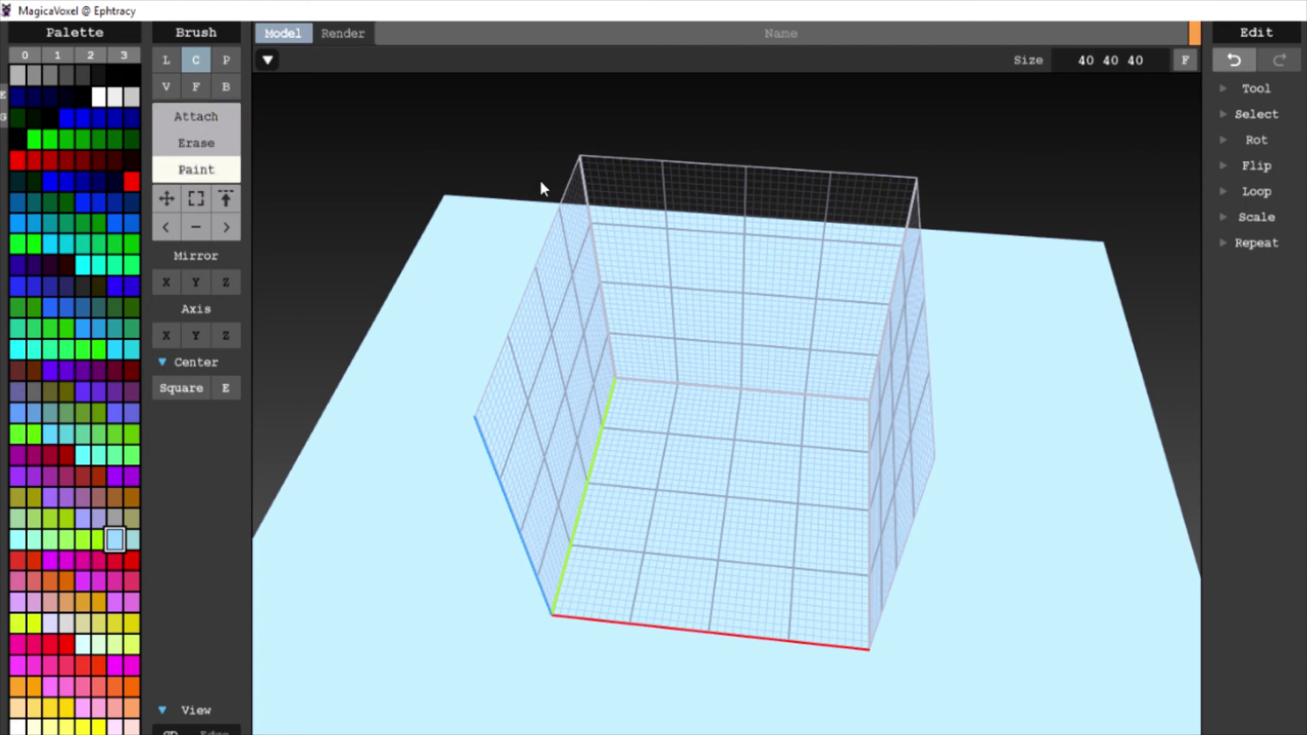
key("t")
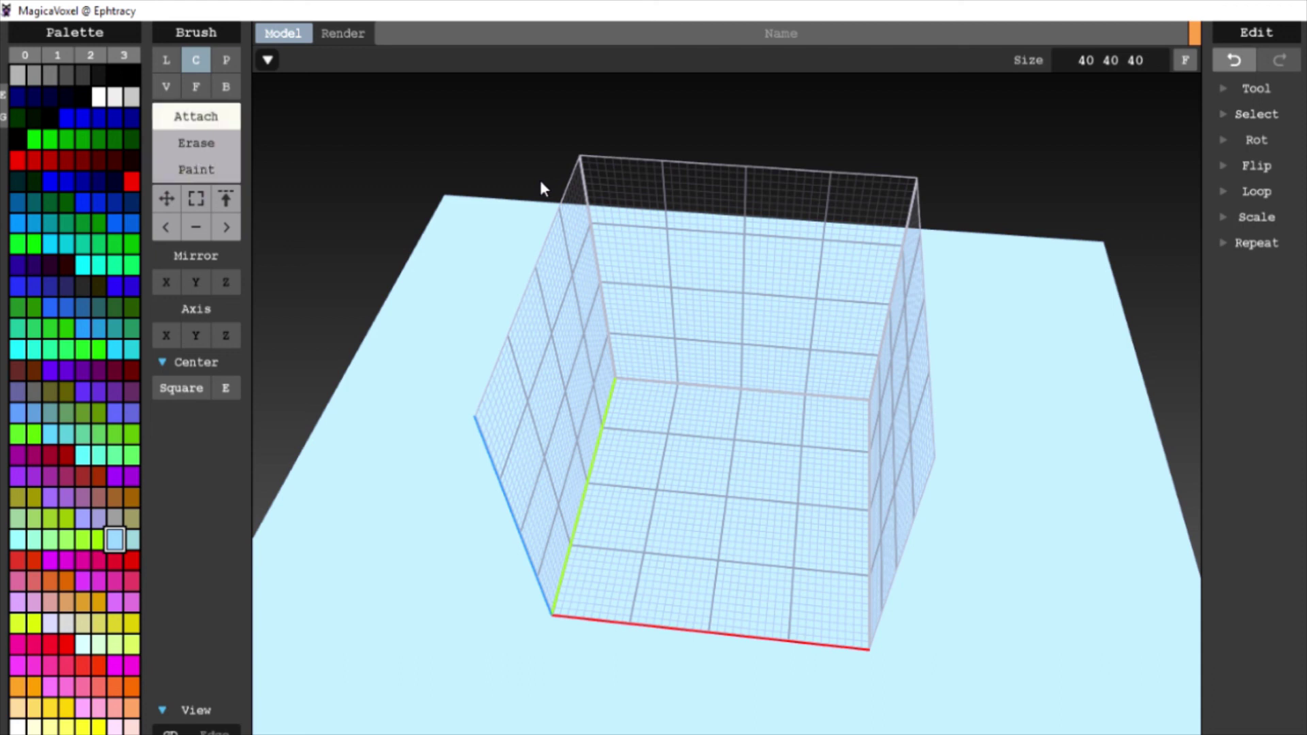
right_click_drag(710, 443, 734, 431)
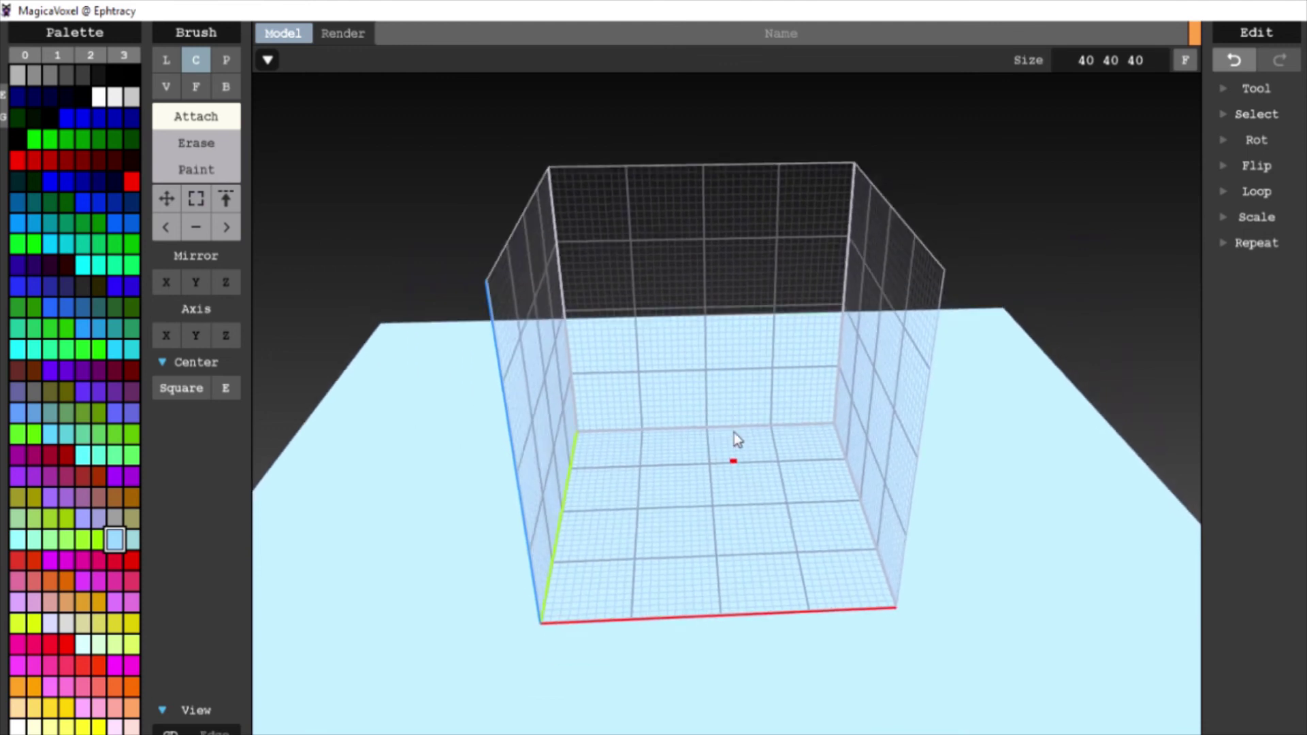
scroll(733, 432, "up", 5)
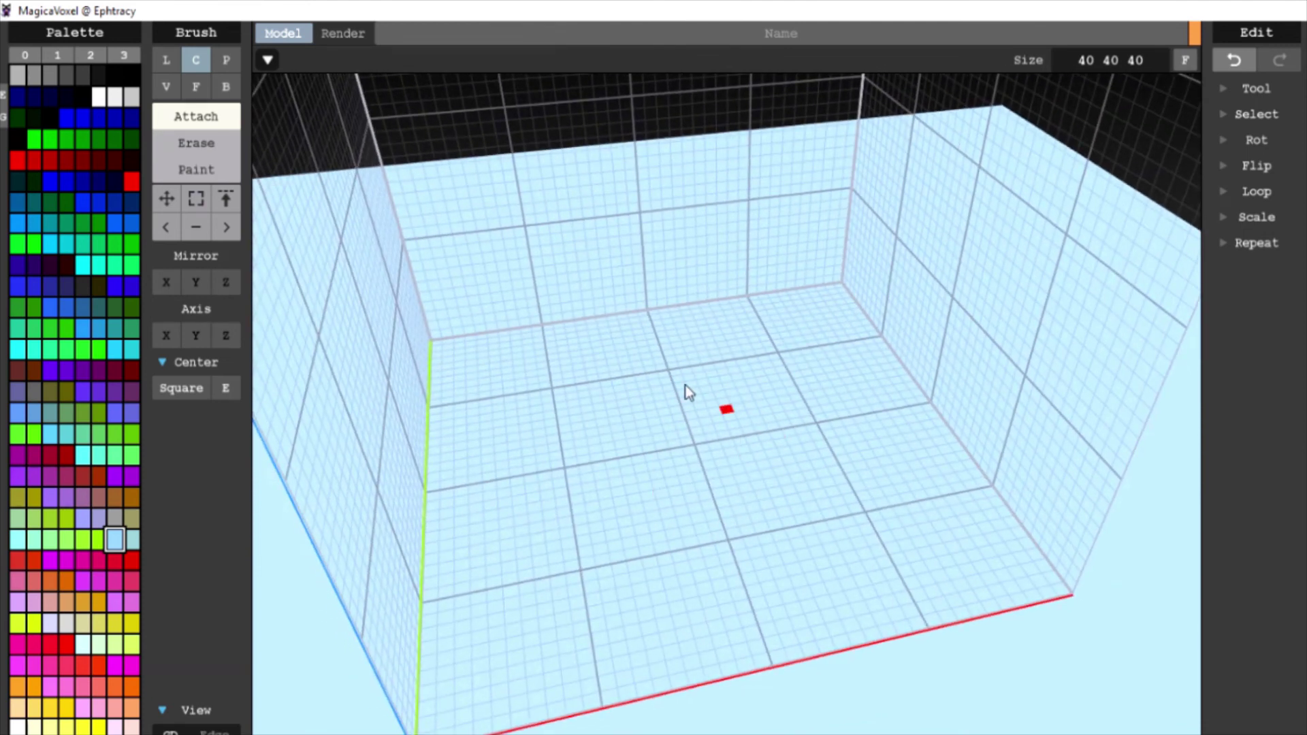
- Attach a flat box on the floor with the Box brush, and fill the whole model volume into a solid cube
left_click(218, 88)
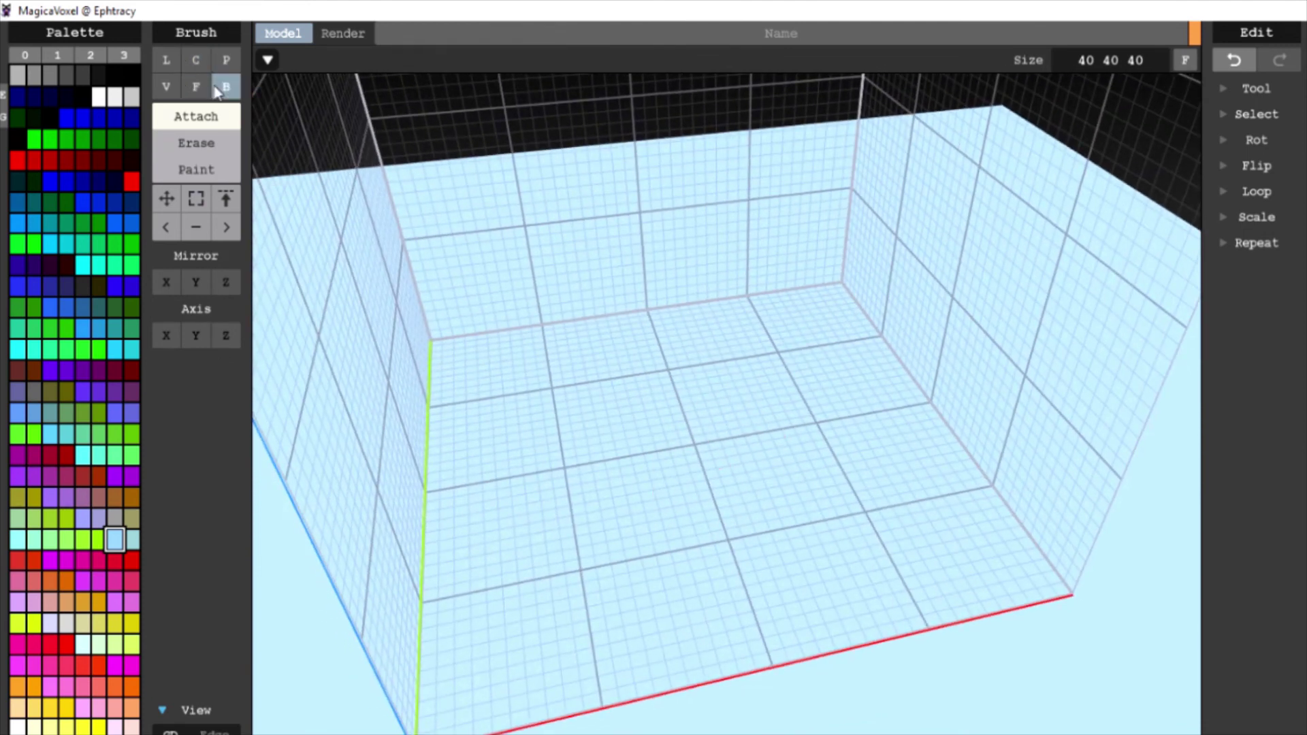
left_click_drag(621, 341, 811, 533)
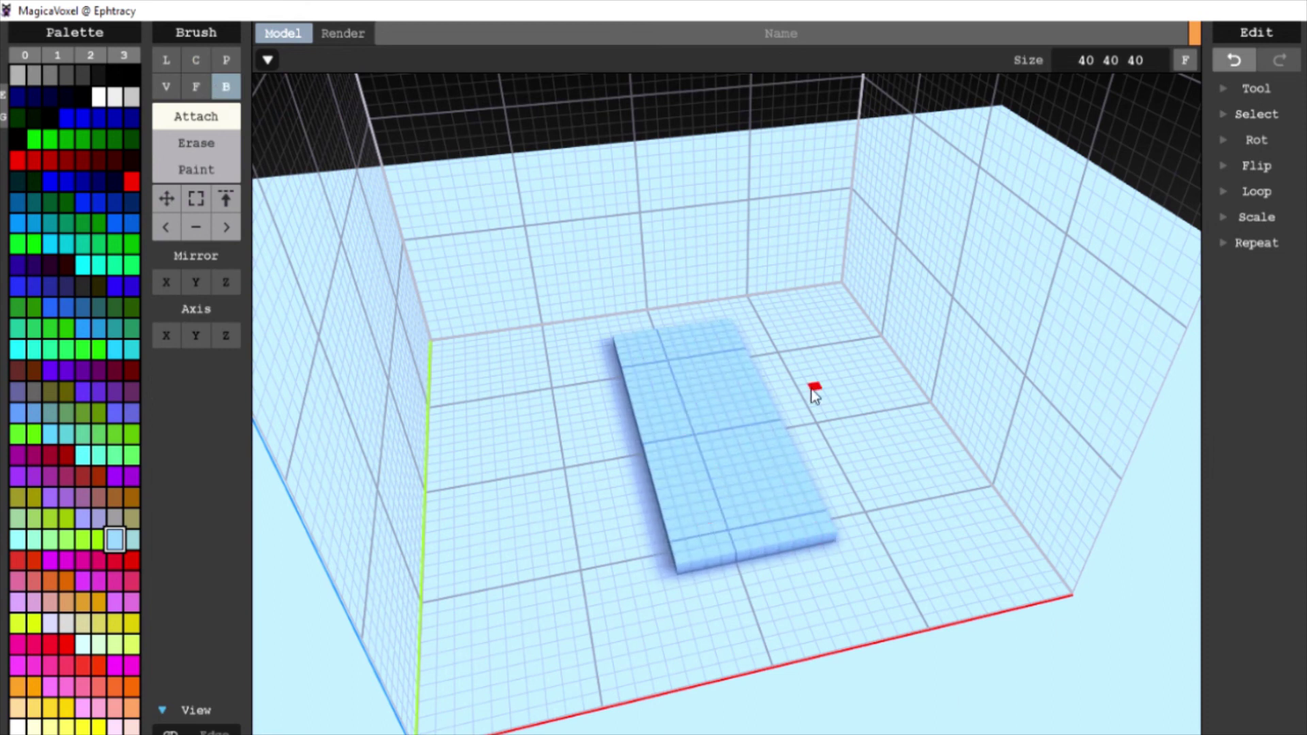
scroll(783, 456, "down", 5)
left_click_drag(904, 504, 489, 87)
right_click_drag(782, 487, 893, 550)
scroll(892, 548, "up", 3)
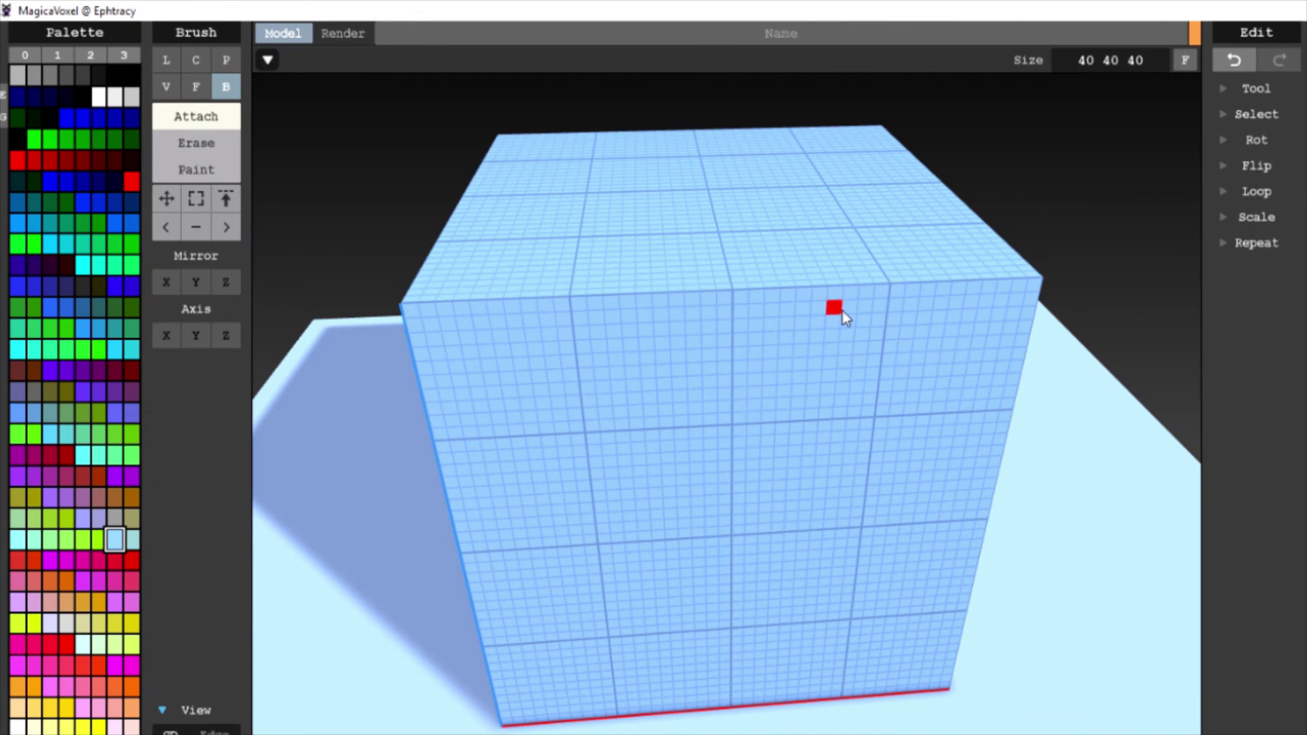
- Set the Box brush to Erase and carve two box-shaped openings into the cube, leaving a pillar at the front corner
scroll(1088, 303, "down", 5)
key("ctrl")
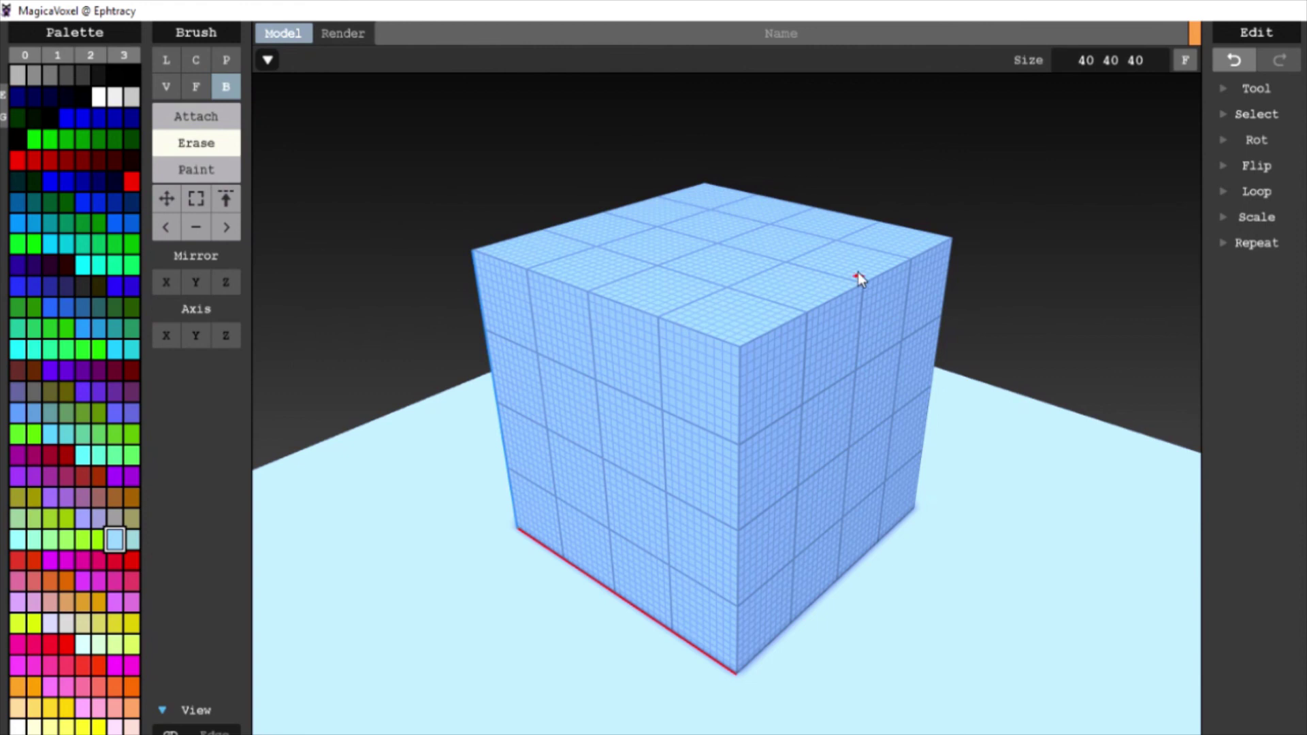
mouse_move(857, 272)
left_mouse_down("ctrl")
mouse_move(615, 542)
mouse_move(621, 483)
left_mouse_up("ctrl")
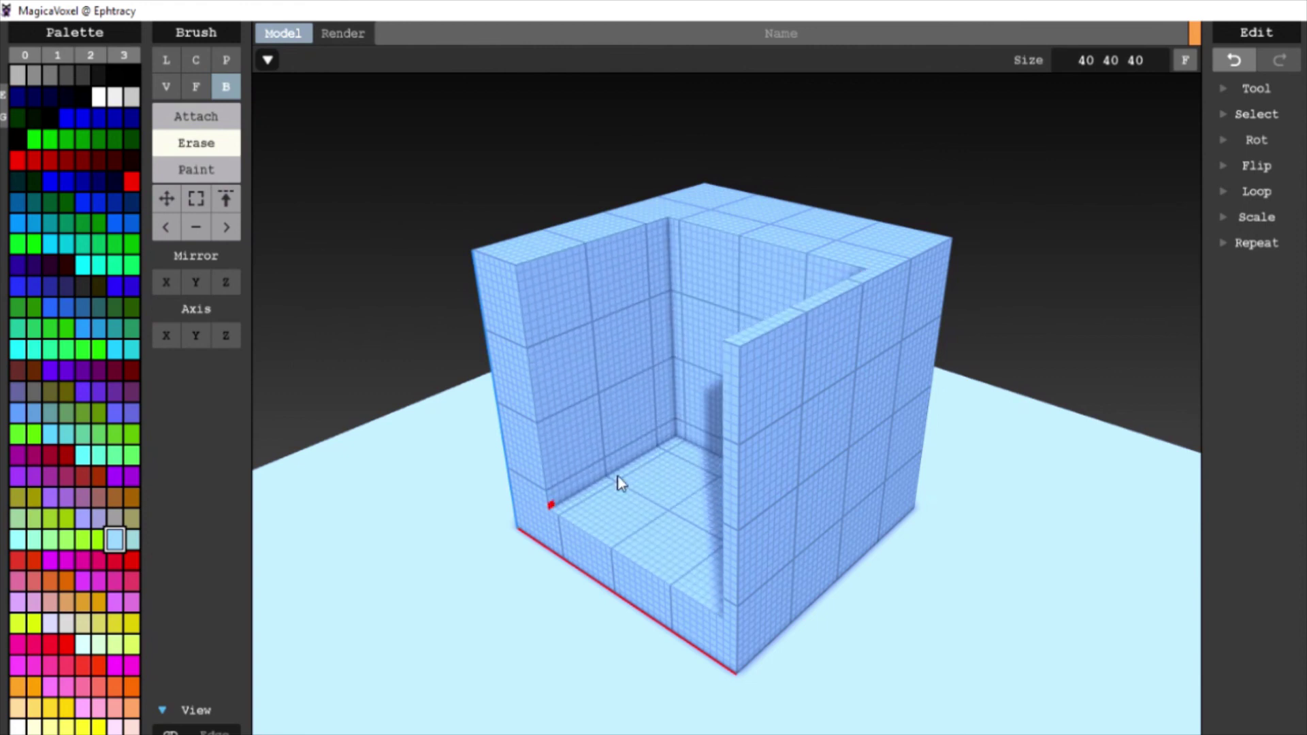
mouse_move(828, 305)
left_mouse_down("ctrl")
mouse_move(728, 504)
mouse_move(726, 609)
left_mouse_up("ctrl")
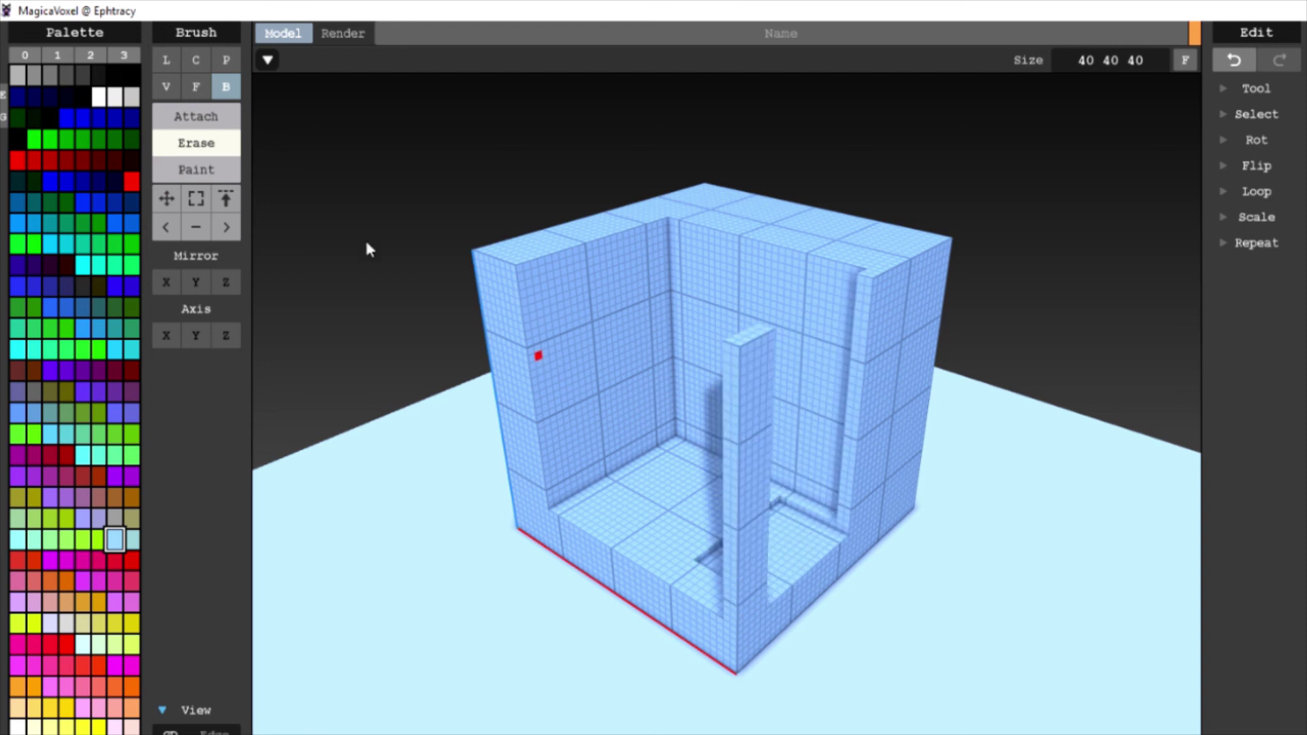
- Carve rounded channels through the walls, pillar and floor with the Voxel brush erasing in a 3D sphere shape of size 11
left_click(196, 86)
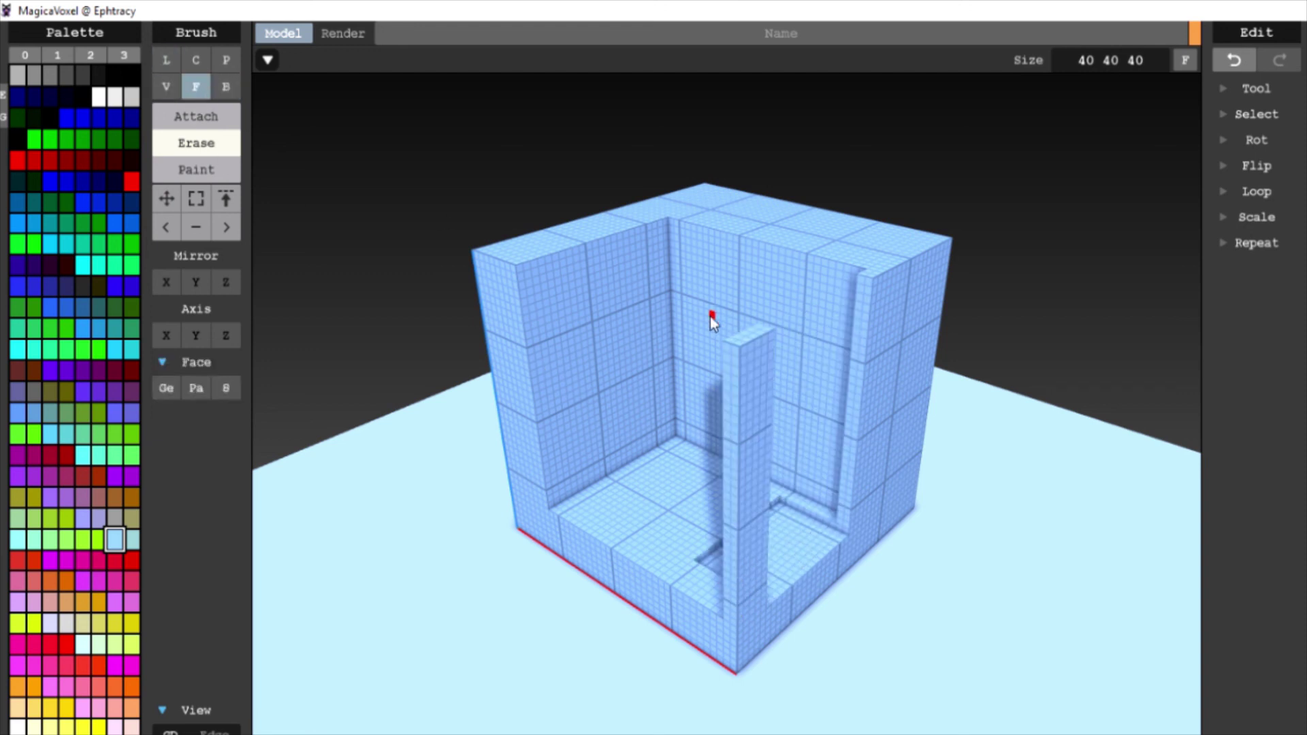
left_click(168, 89)
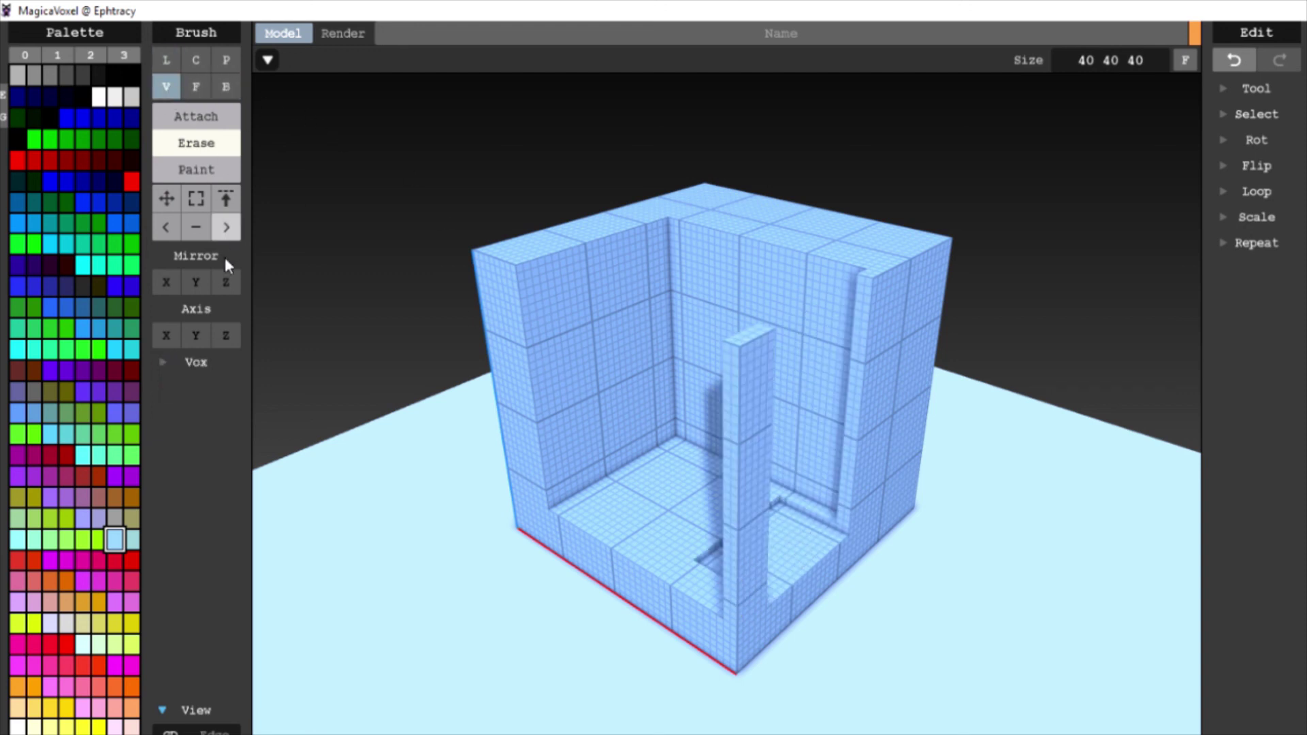
left_click(211, 361)
left_click(188, 389)
right_click_drag(500, 398, 685, 398)
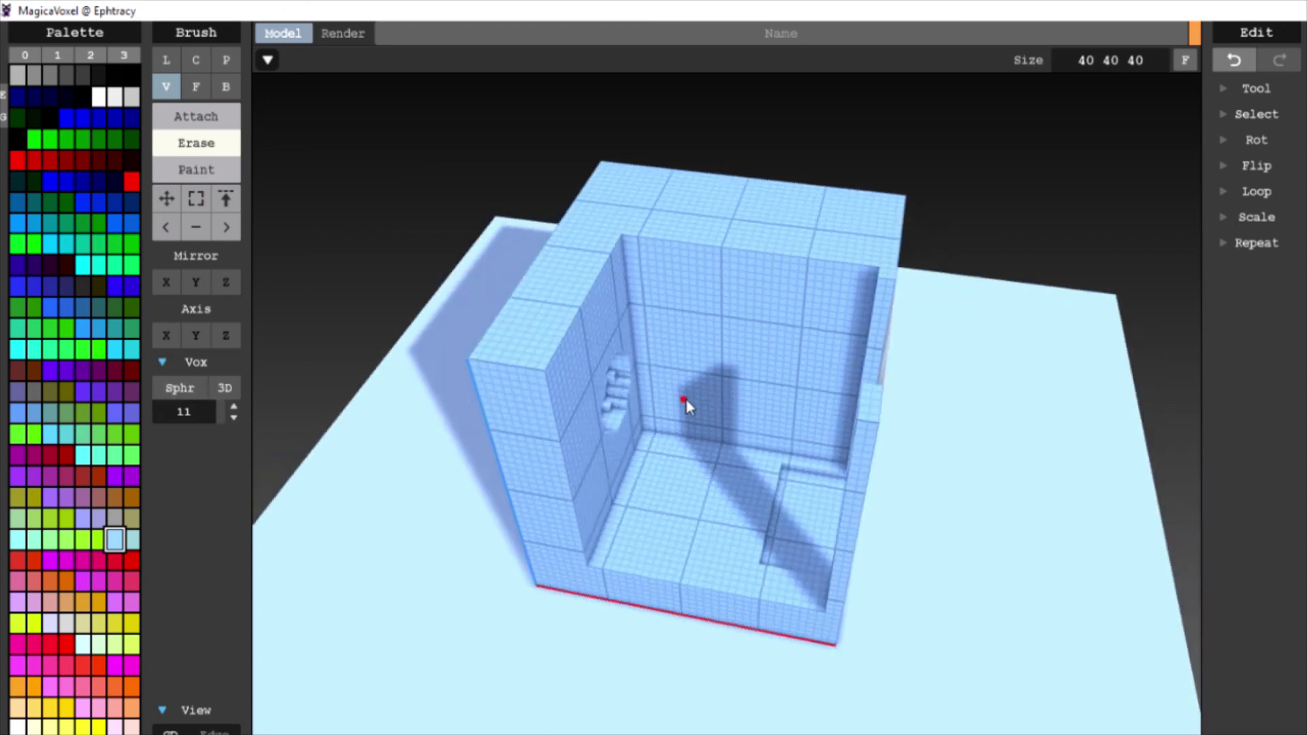
mouse_move(524, 442)
left_mouse_down()
mouse_move(645, 324)
mouse_move(753, 329)
mouse_move(837, 373)
mouse_move(766, 476)
left_mouse_up()
mouse_move(765, 477)
right_mouse_down()
mouse_move(727, 414)
mouse_move(754, 354)
right_mouse_up()
right_click_drag(756, 411, 703, 437)
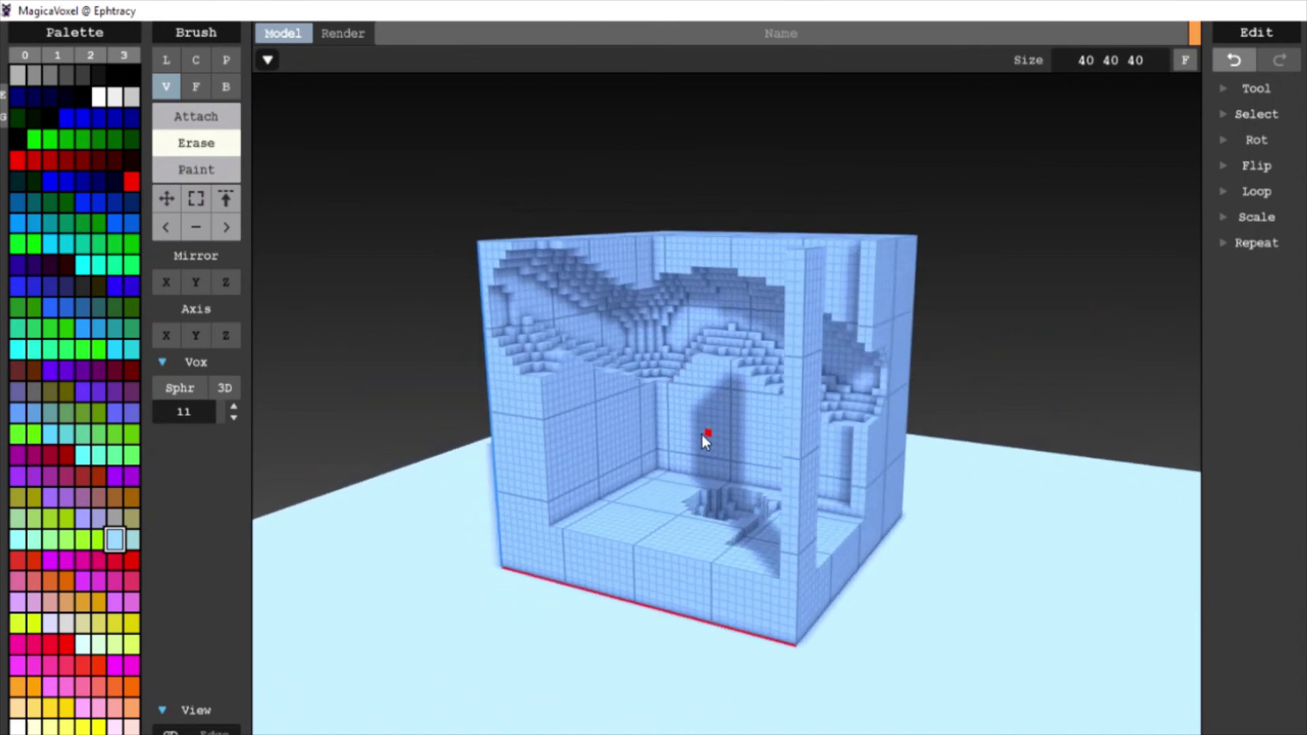
left_click_drag(779, 283, 790, 572)
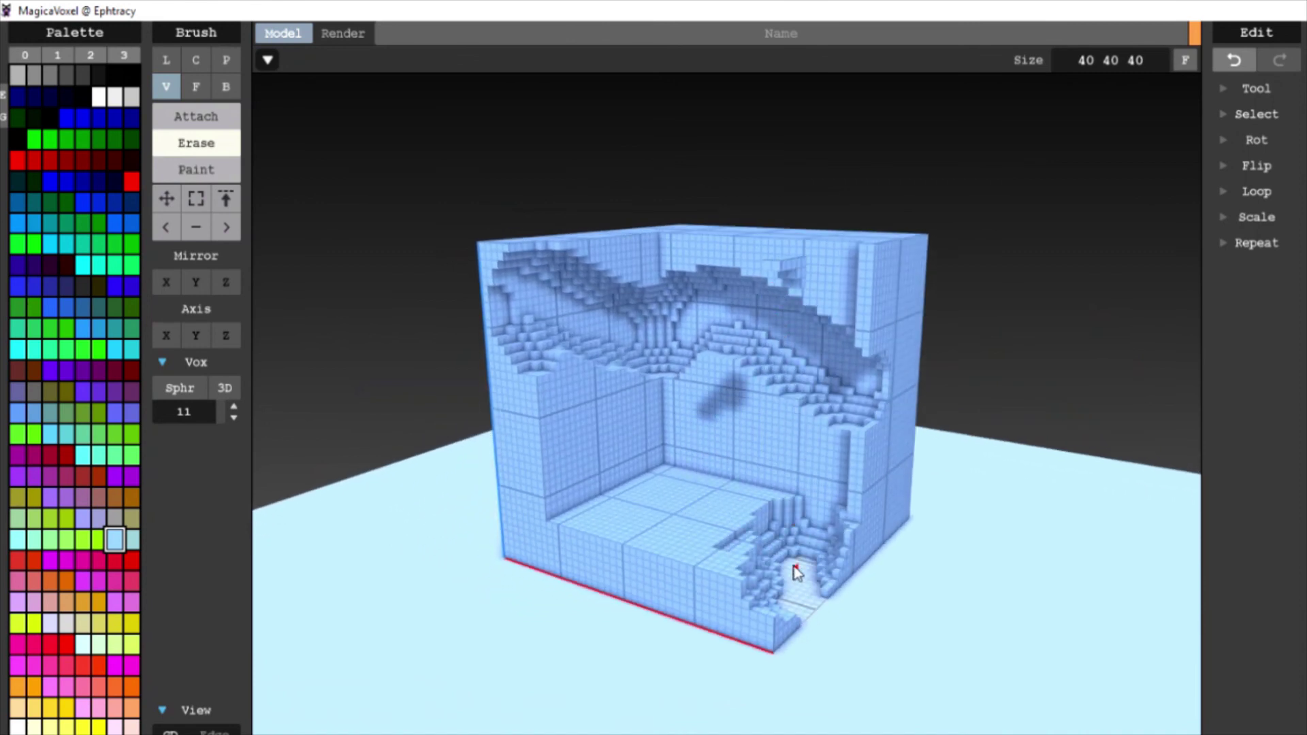
right_click_drag(688, 447, 1002, 354)
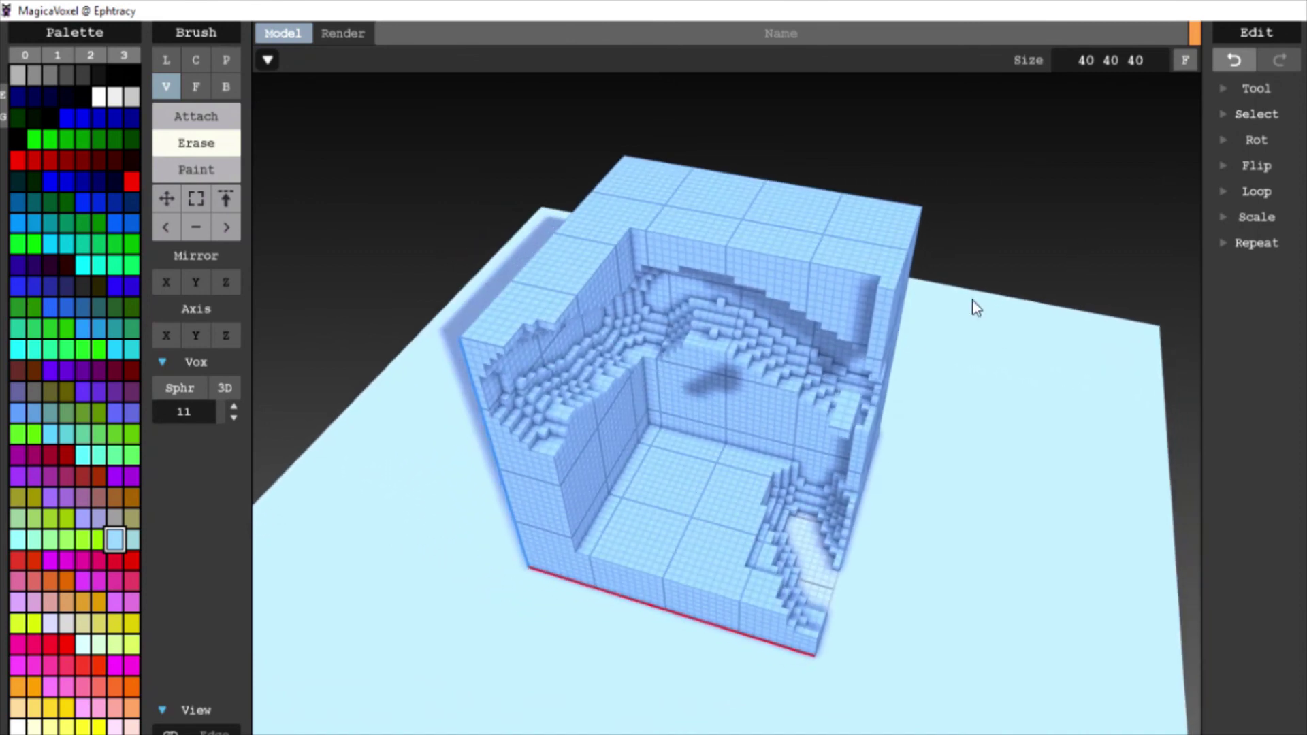
- Clear the carved model and fill the entire volume with solid voxels using the Full tool
key("Delete")
left_click(1254, 89)
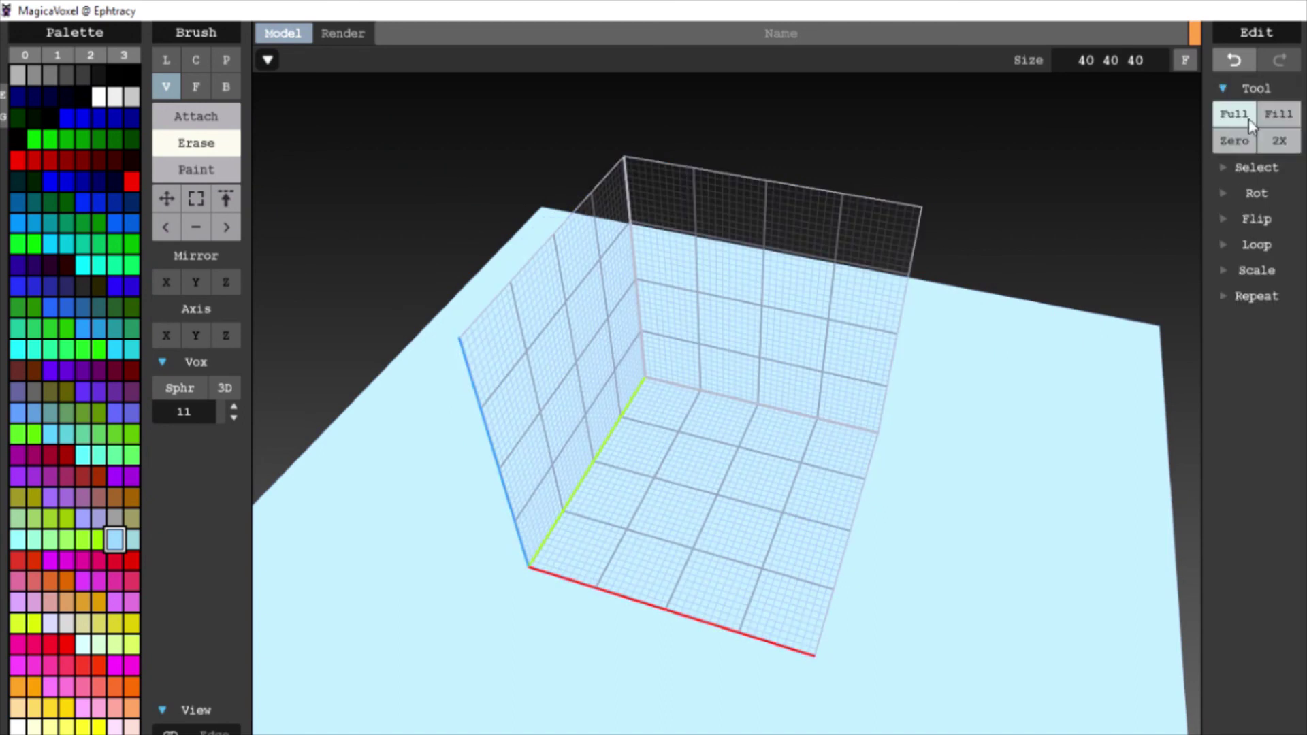
left_click(1234, 114)
left_click(1251, 86)
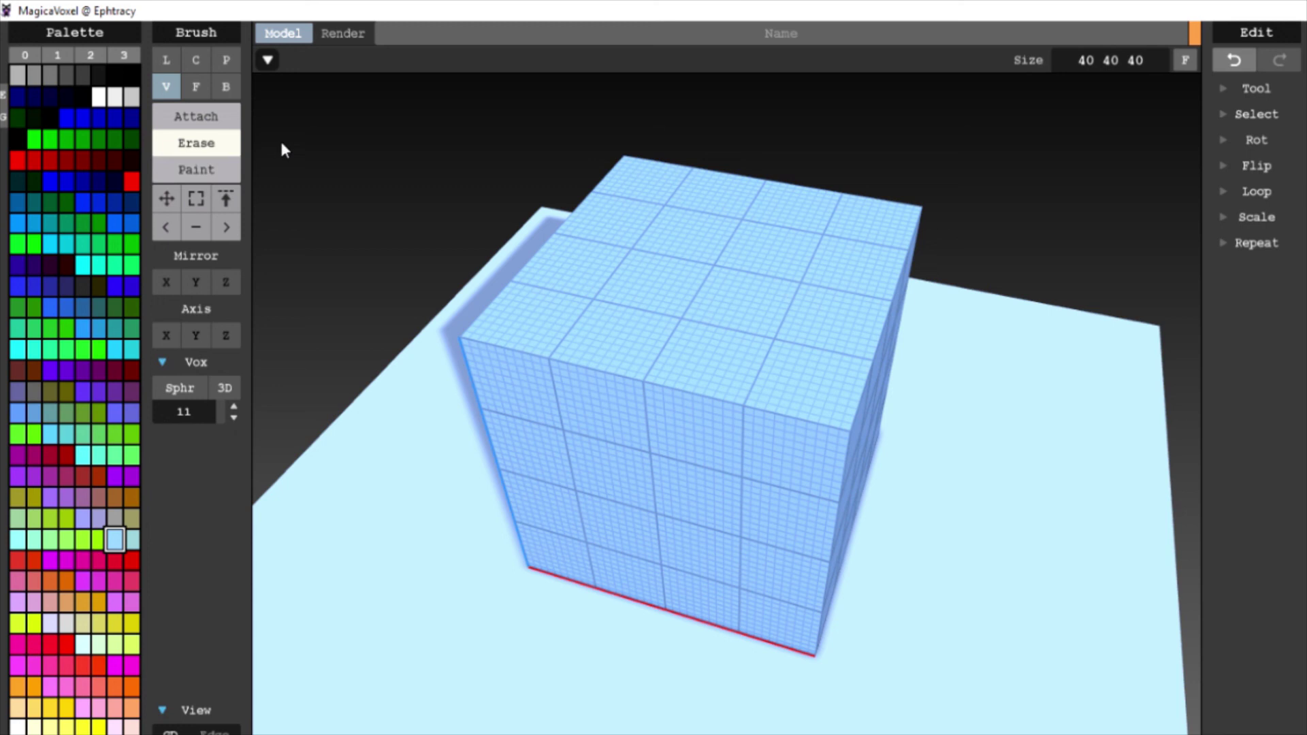
- Set the size 11 sphere Voxel brush to Paint, choose bright green, and paint a patch over the cube's front corner
key("g")
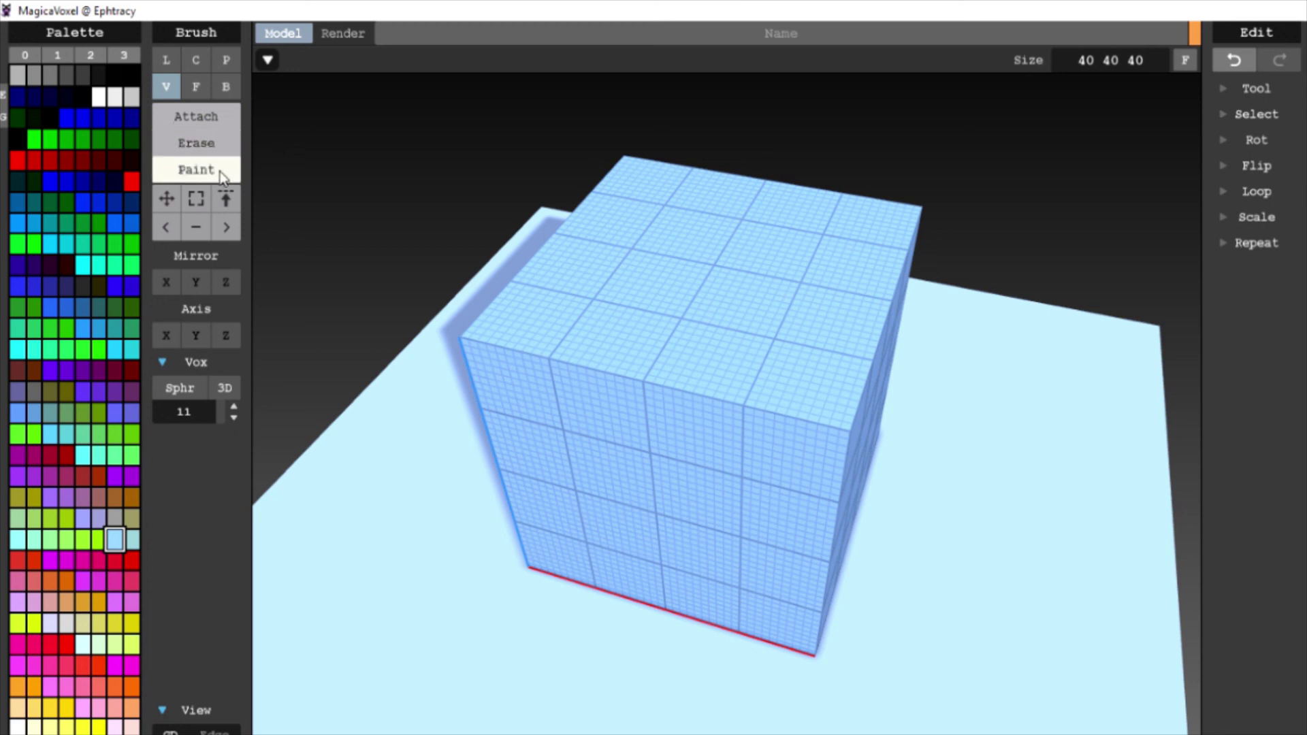
right_click_drag(1029, 427, 972, 364)
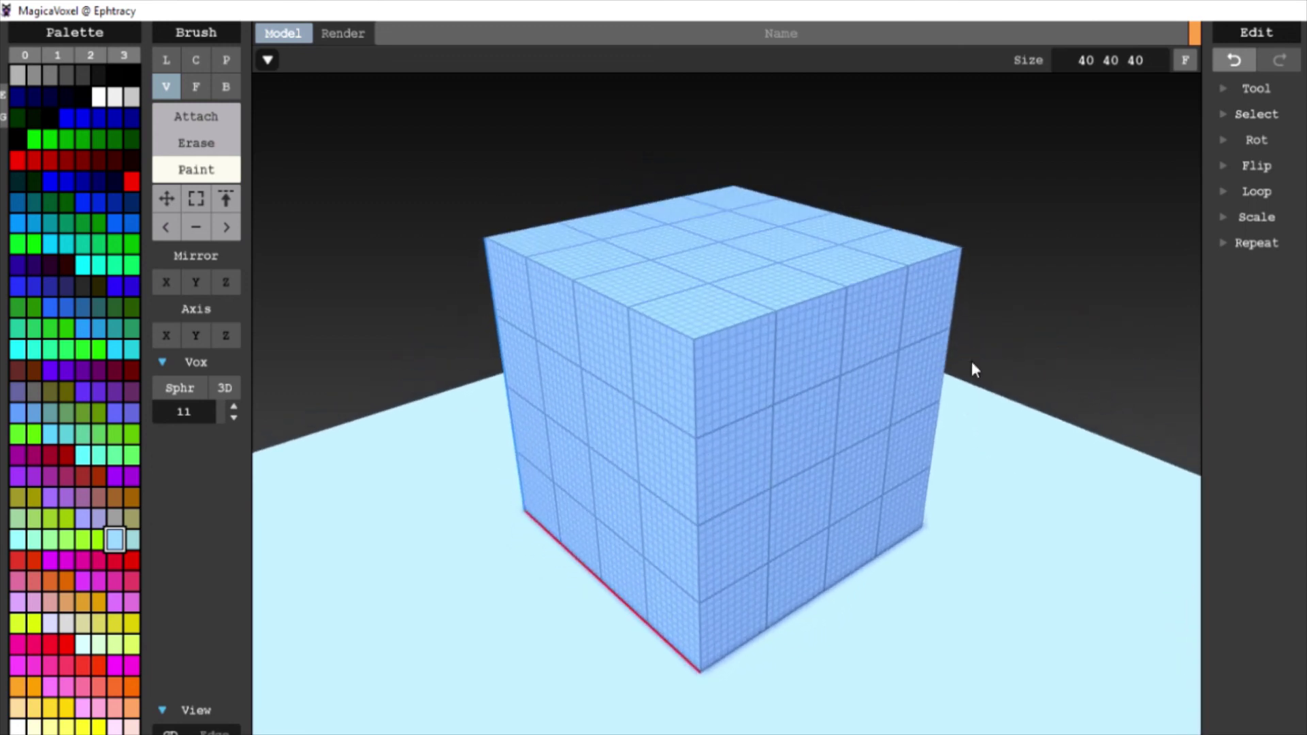
right_click_drag(514, 247, 548, 257)
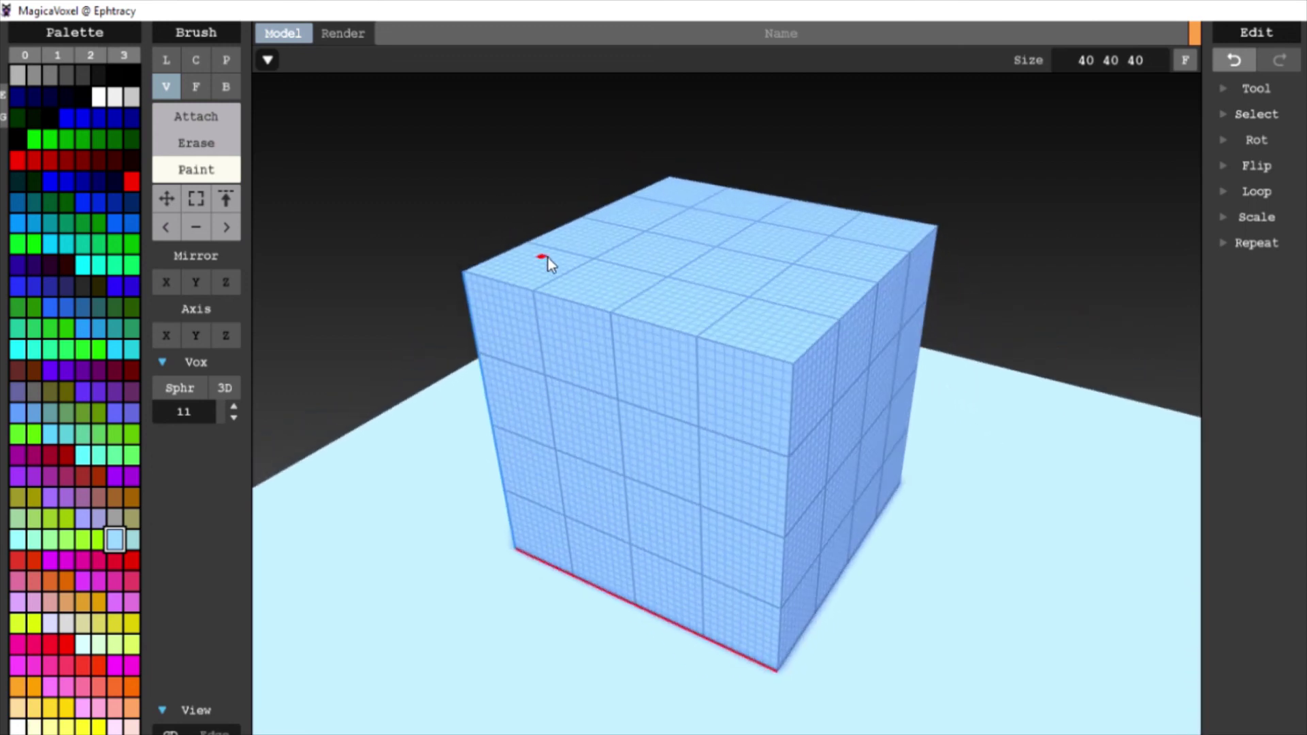
left_click(68, 350)
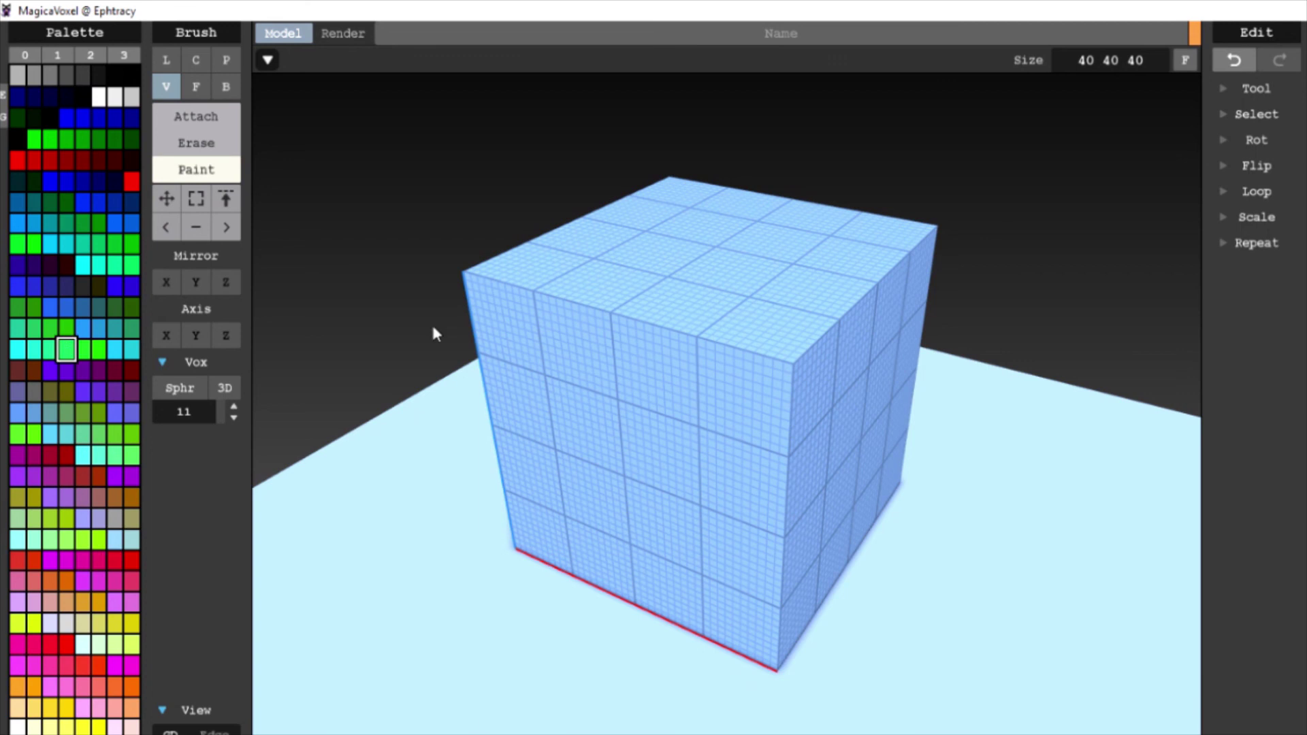
mouse_move(765, 255)
left_mouse_down()
mouse_move(696, 259)
mouse_move(594, 374)
mouse_move(726, 502)
mouse_move(819, 335)
mouse_move(699, 362)
mouse_move(660, 337)
mouse_move(741, 282)
left_mouse_up()
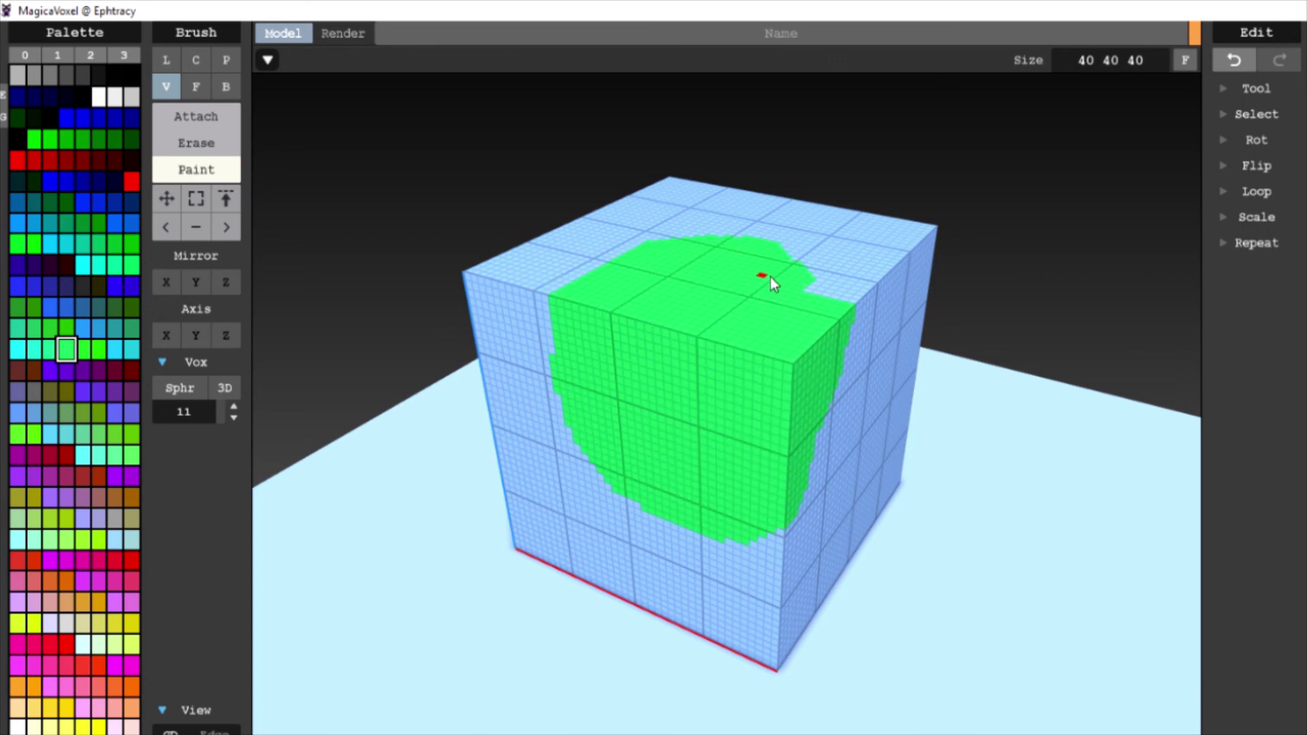
- Extend the green paint across more of the cube's top and adjoining side face
right_click_drag(849, 487, 742, 453)
mouse_move(640, 348)
left_mouse_down()
mouse_move(744, 277)
mouse_move(708, 295)
left_mouse_up()
right_click_drag(708, 295, 733, 418)
left_click_drag(741, 275, 581, 248)
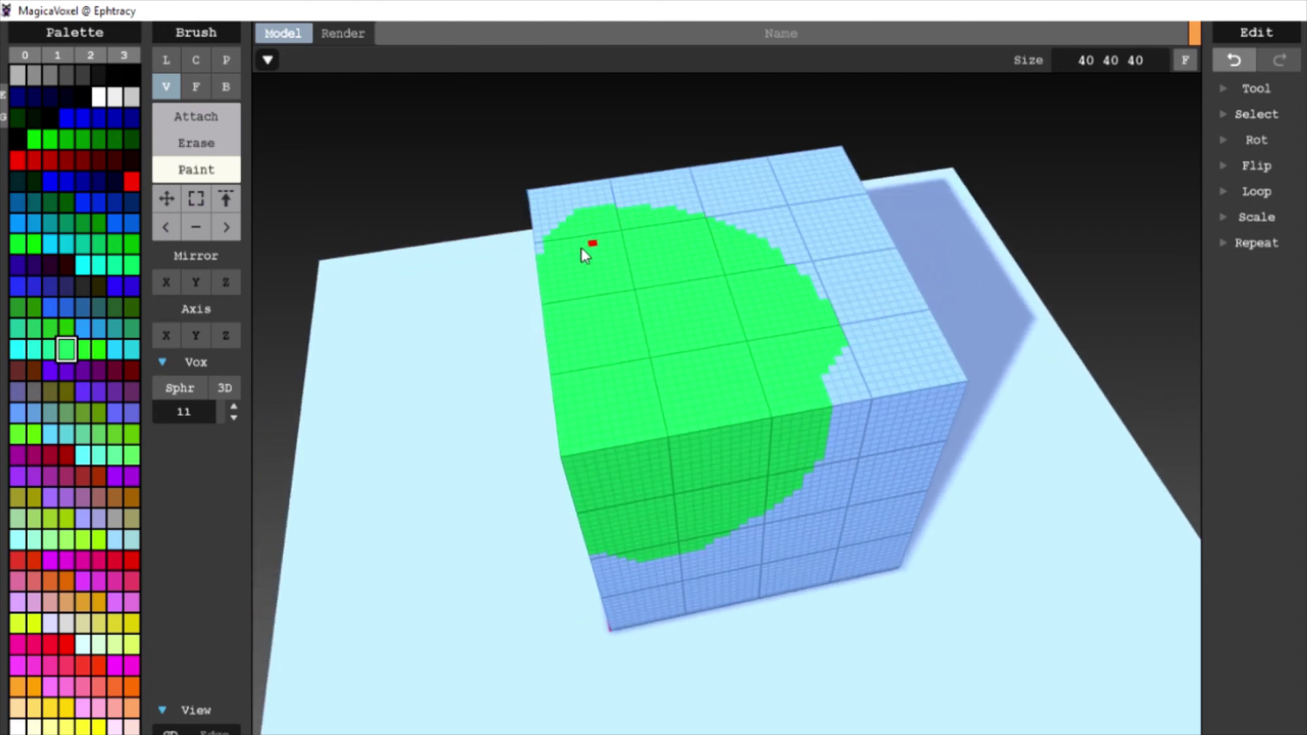
right_click_drag(581, 248, 656, 287)
mouse_move(769, 305)
right_mouse_down()
mouse_move(818, 322)
mouse_move(782, 324)
mouse_move(811, 327)
right_mouse_up()
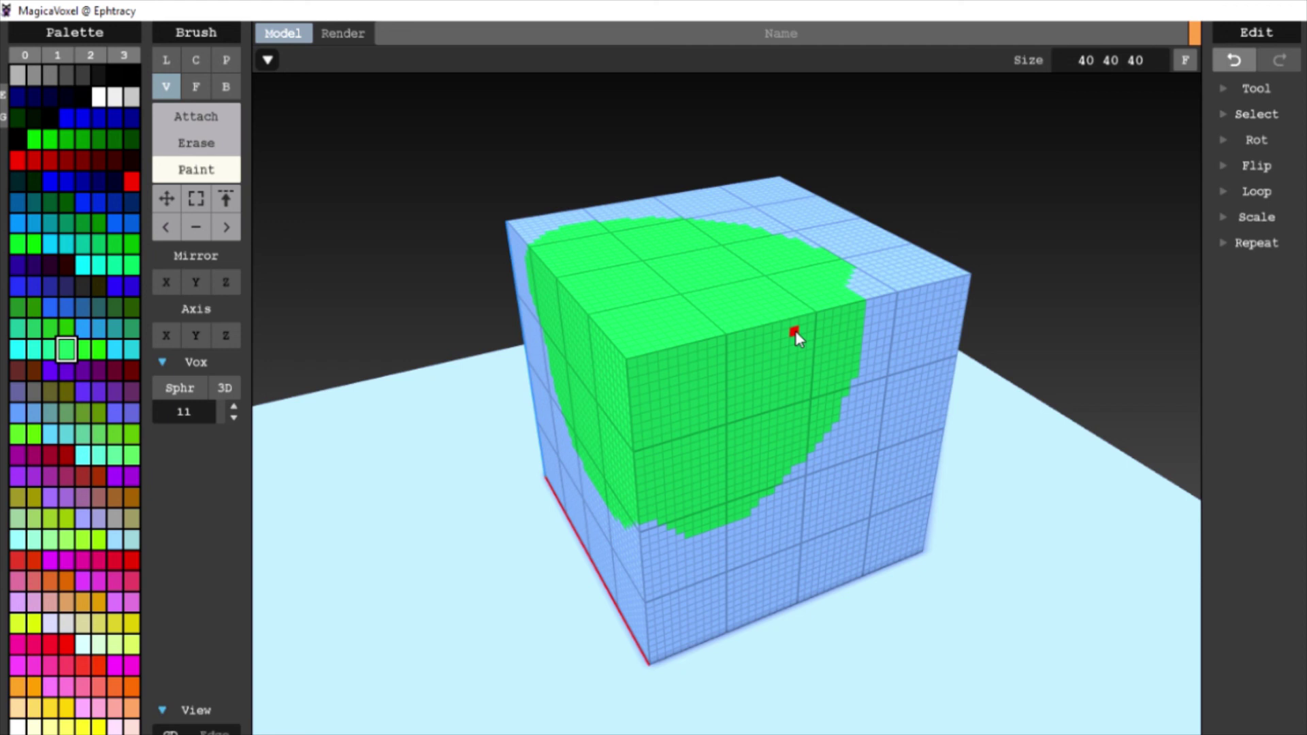
- Switch to Box region selection and select a cube about 10 voxels per side at the green top front corner
key("s")
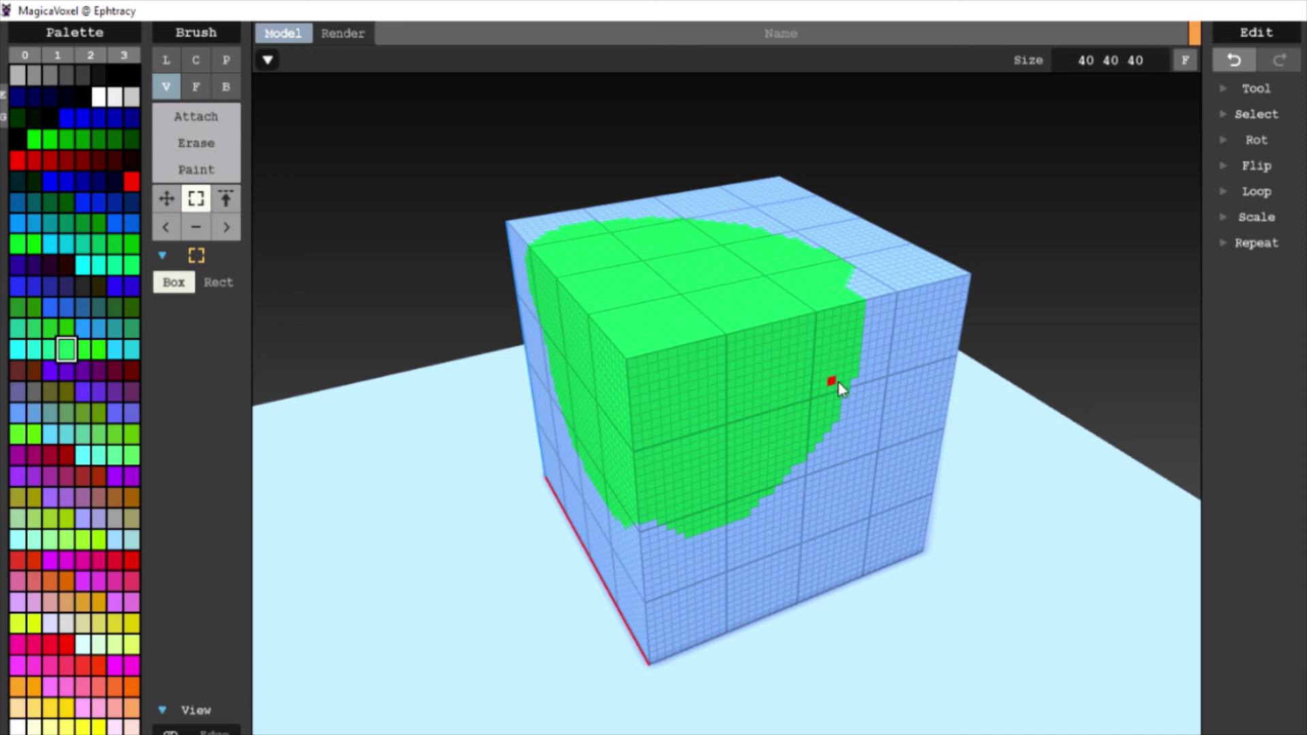
mouse_move(837, 381)
right_mouse_down()
mouse_move(669, 389)
mouse_move(913, 353)
mouse_move(883, 384)
mouse_move(846, 388)
right_mouse_up()
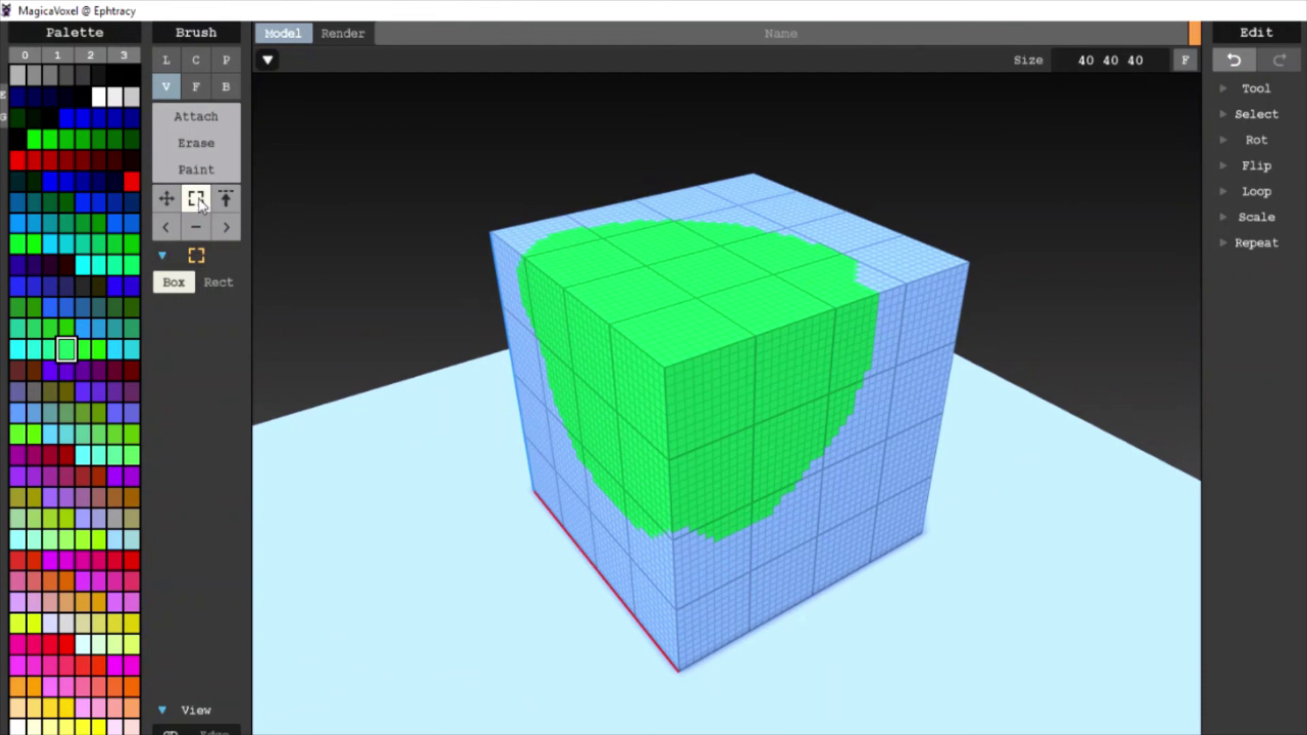
right_click_drag(605, 379, 742, 335)
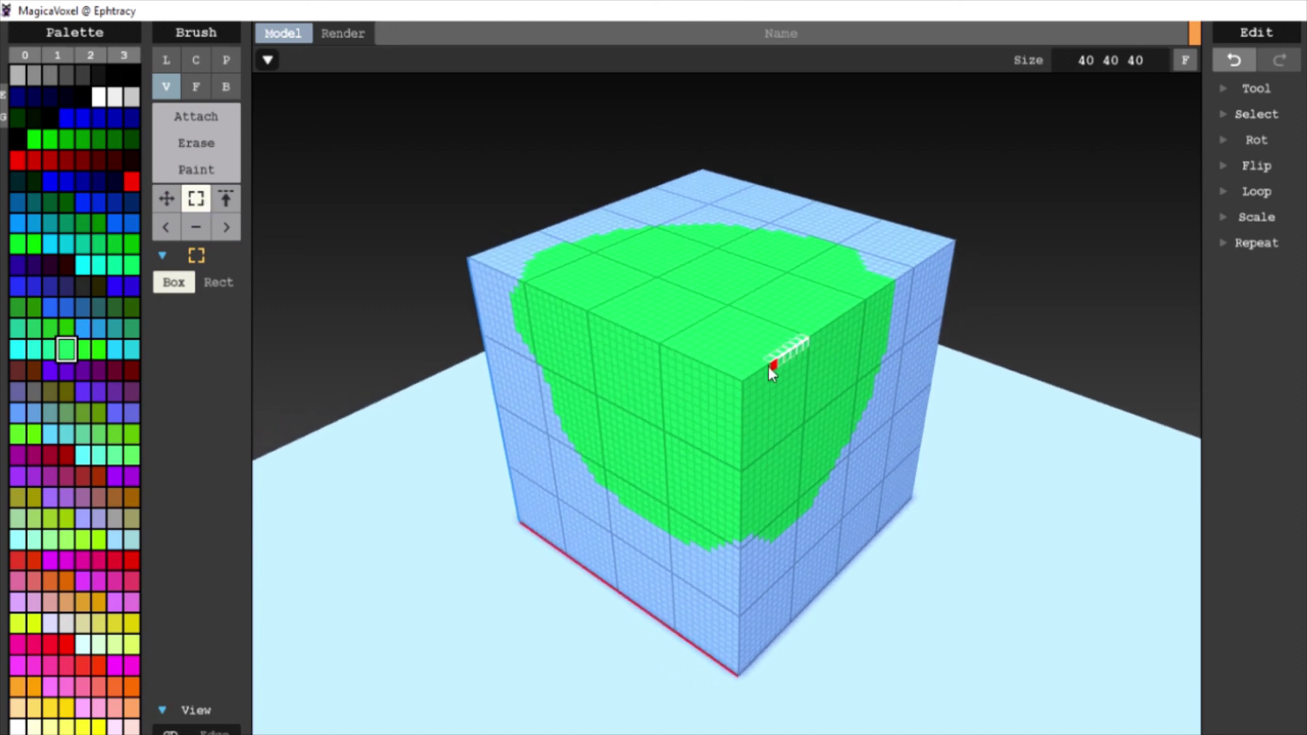
left_click_drag(768, 366, 665, 433)
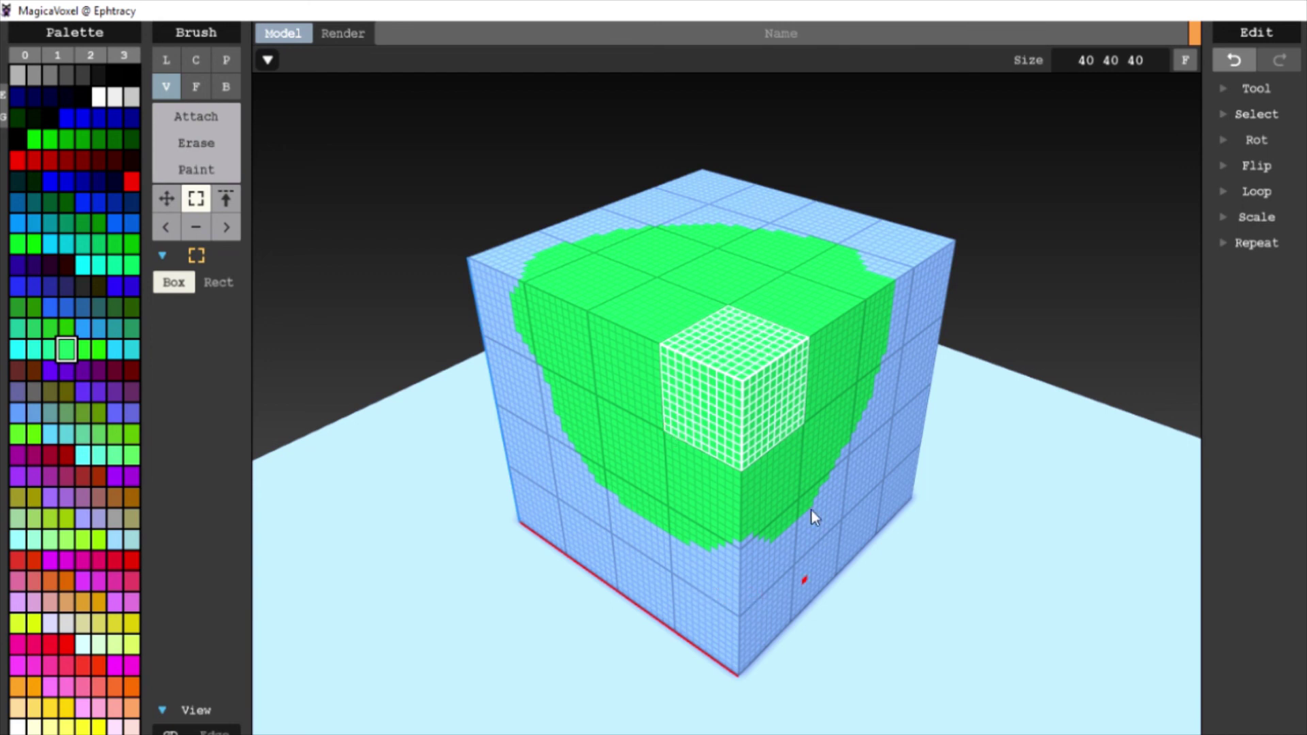
- Resize the model volume to 100 × 100 × 100
right_click_drag(855, 545, 939, 476)
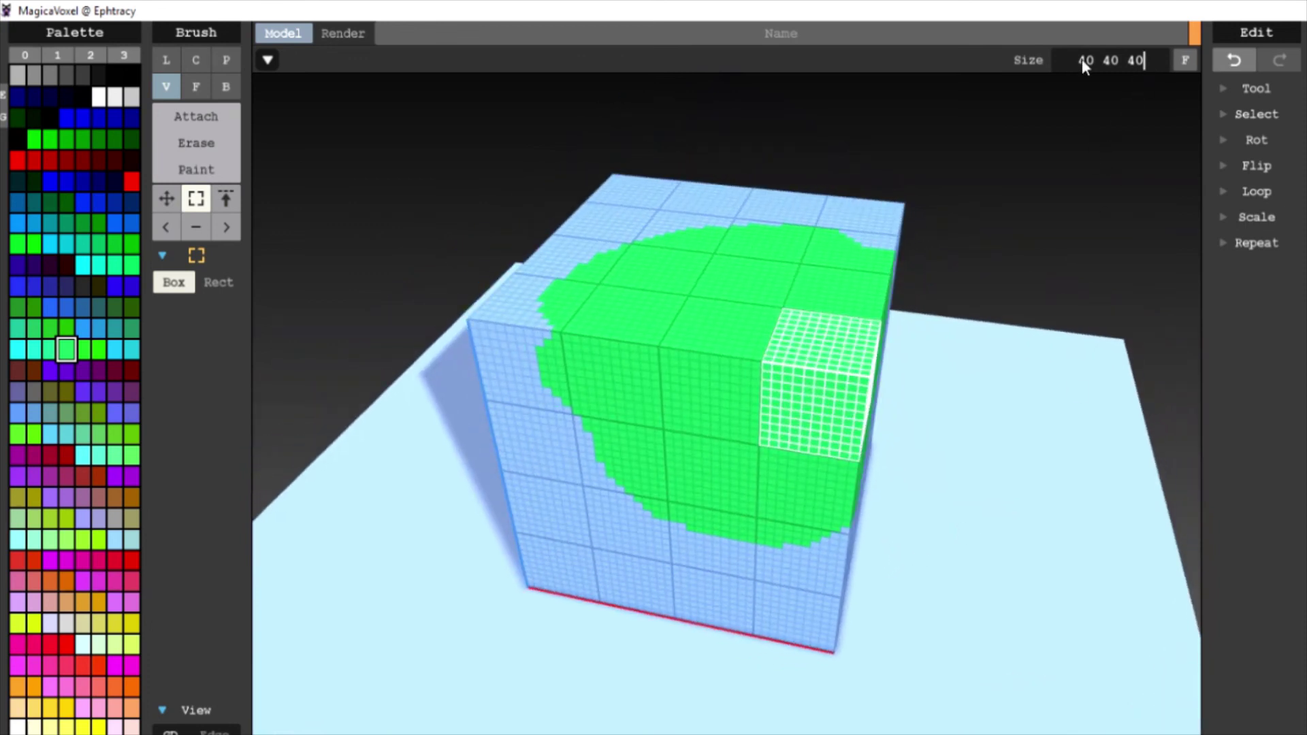
key("ctrl+a")
type("100")
key("Return")
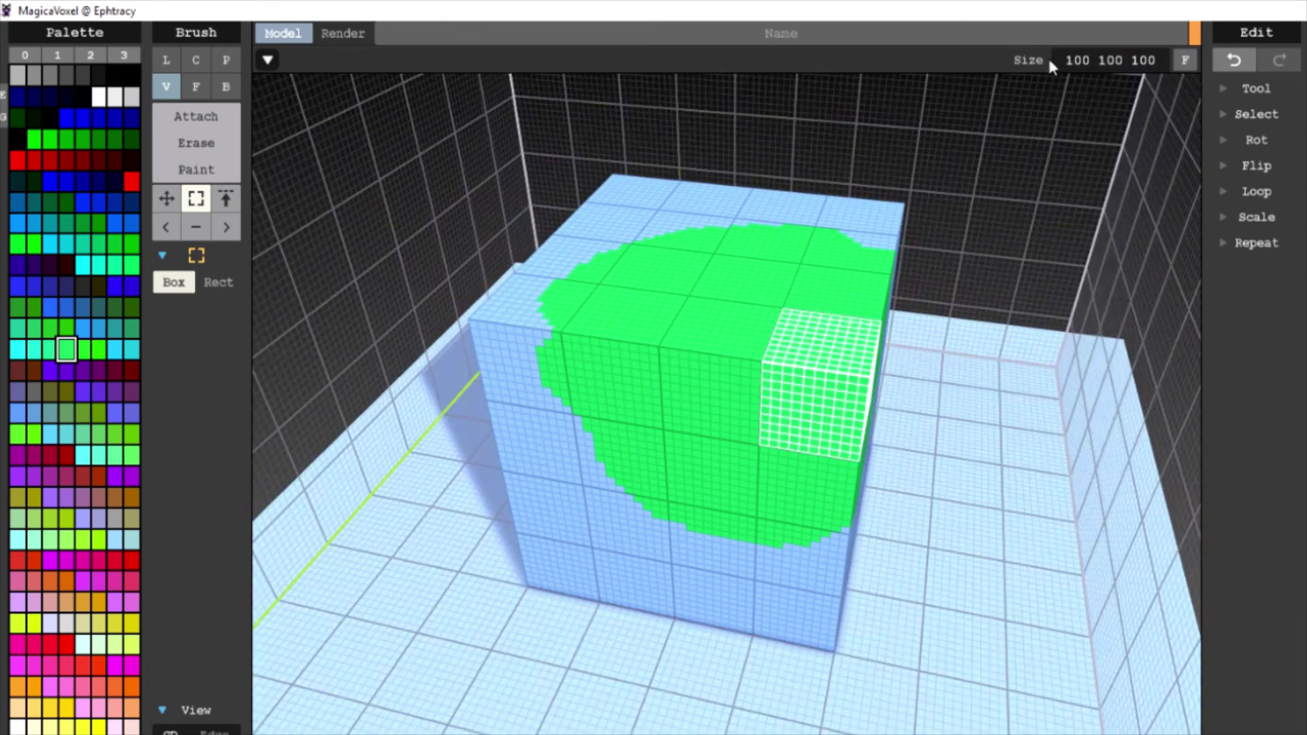
- Move the selected green block out of the cube's corner into the surrounding empty space
scroll(864, 304, "down", 3)
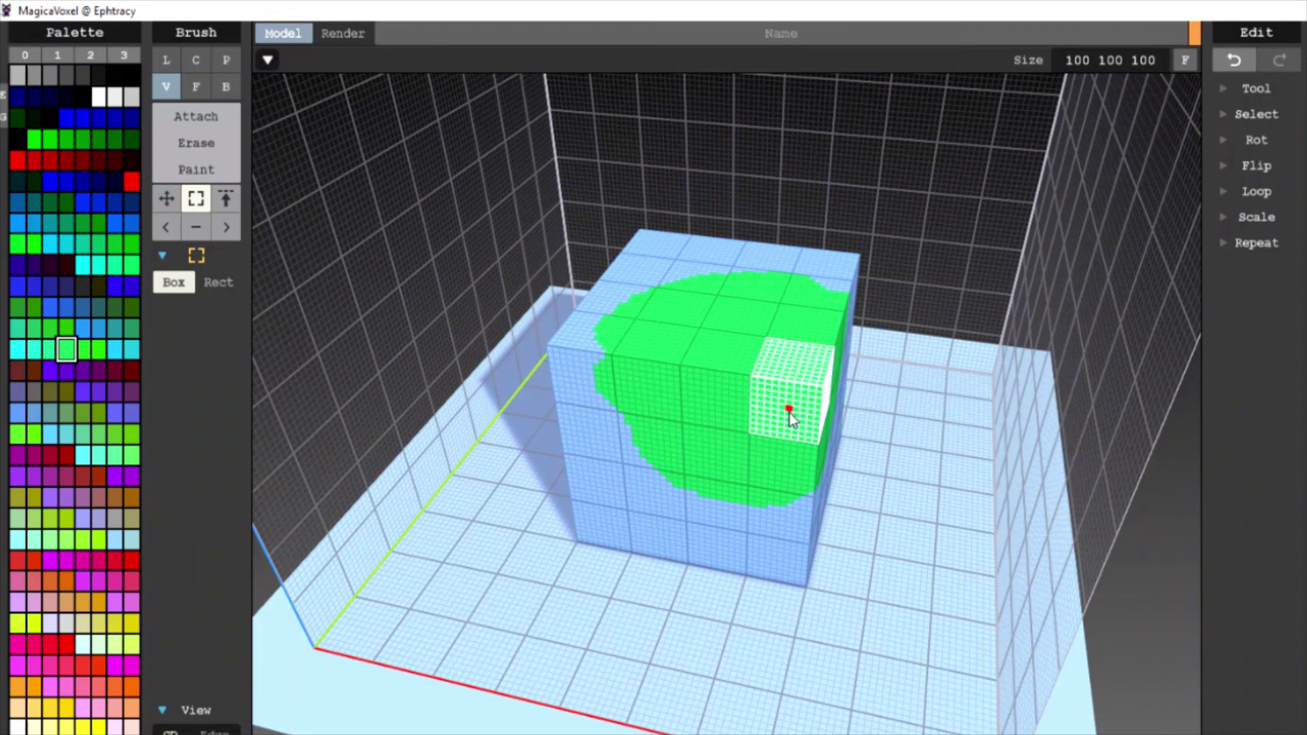
left_click_drag(791, 411, 783, 357)
right_click_drag(953, 364, 854, 421)
left_click_drag(735, 428, 667, 458)
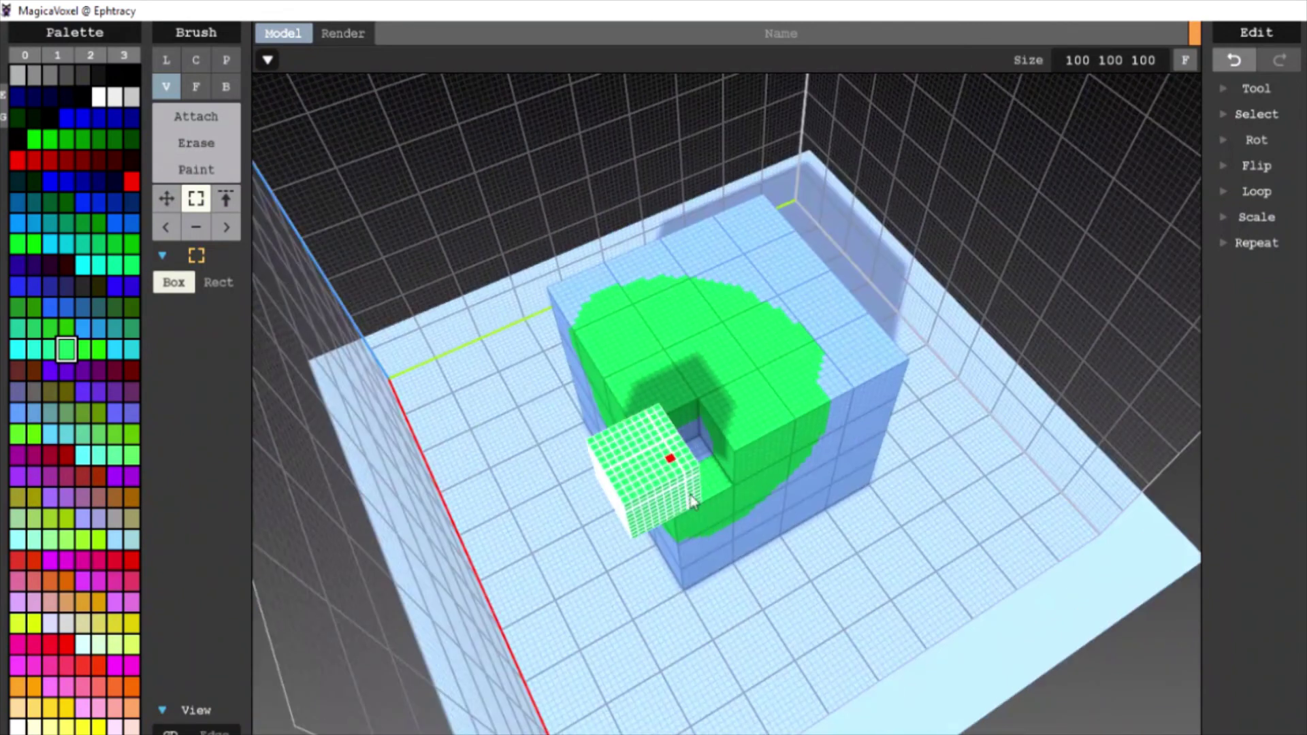
right_click_drag(670, 459, 830, 510)
left_click_drag(829, 510, 854, 523)
right_click_drag(902, 551, 941, 453)
- Undo the block move and the volume resize, and clear the corner selection
key("ctrl+z")
key("ctrl+z")
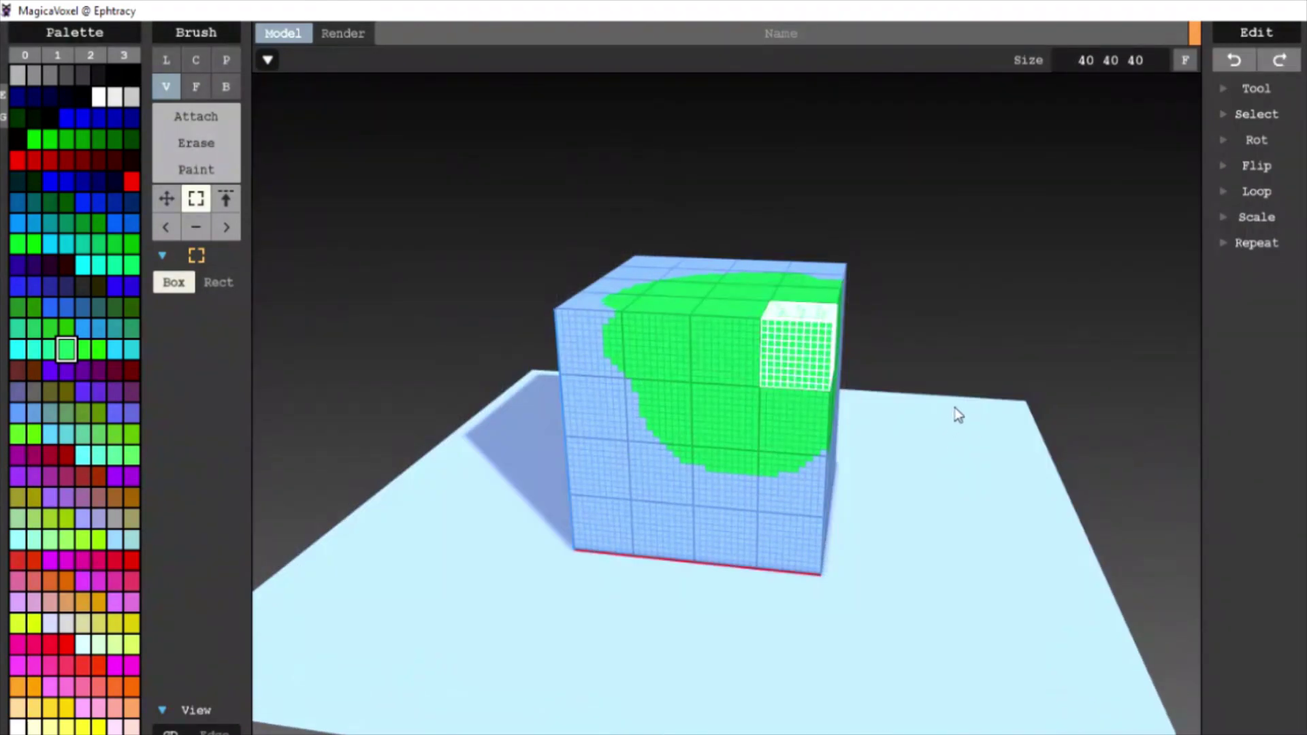
right_click_drag(954, 407, 885, 402)
scroll(981, 447, "up", 3)
left_click(981, 426)
left_click(219, 282)
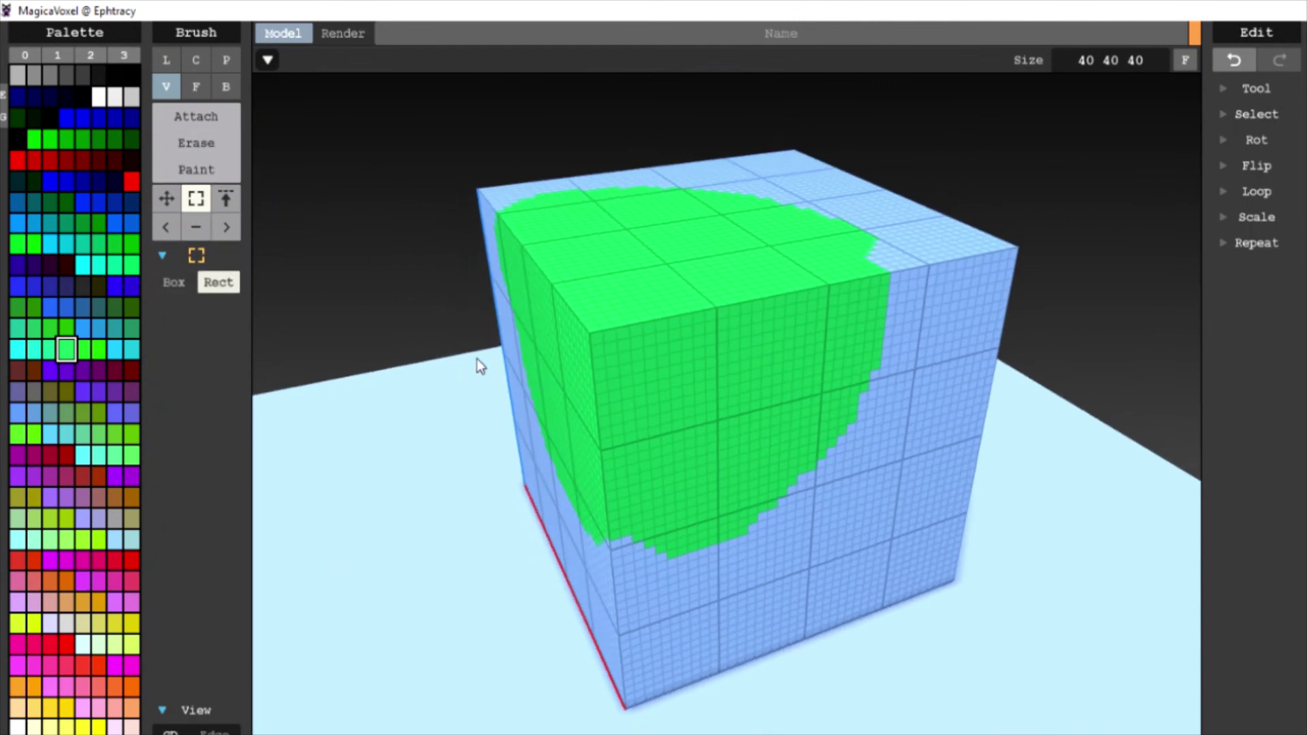
scroll(479, 365, "down", 2)
right_click_drag(478, 365, 441, 351)
left_click(172, 285)
- Try Box selections across the green faces, finishing with a block about 10 voxels per side at the top front corner
right_click_drag(630, 450, 803, 322)
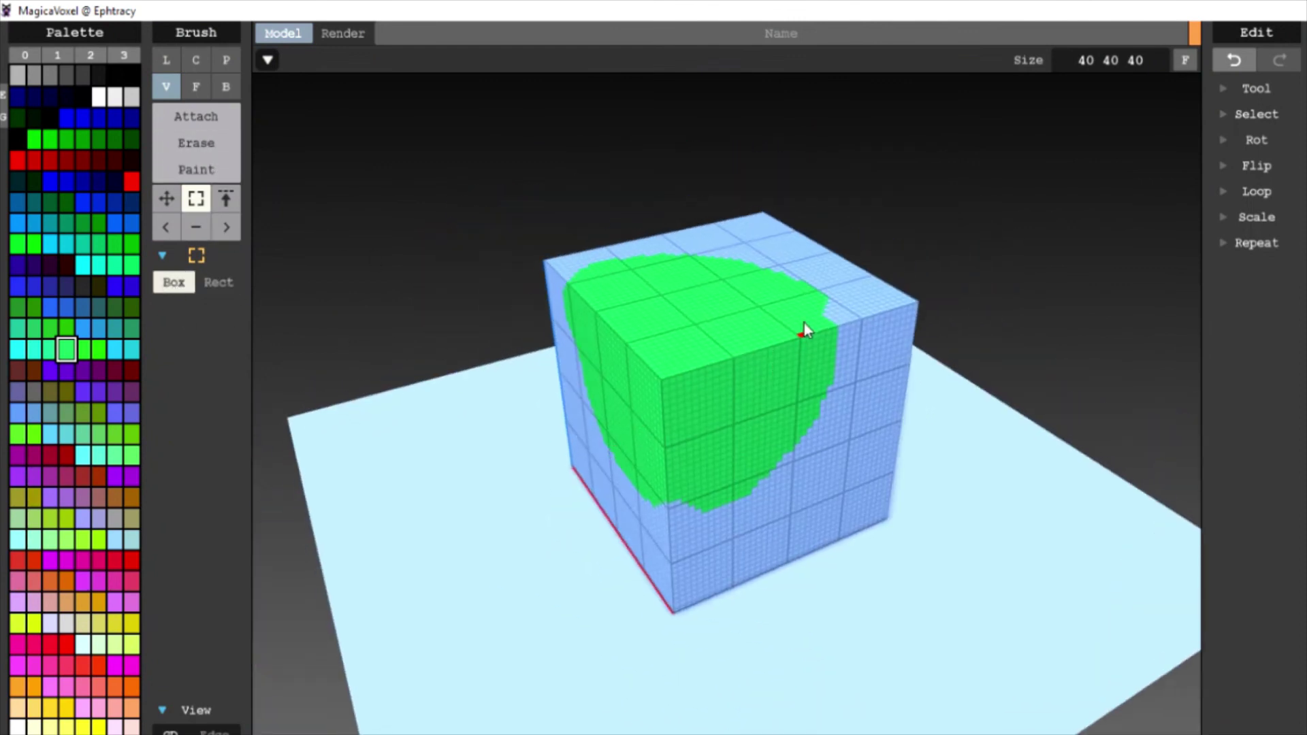
mouse_move(754, 359)
left_mouse_down()
mouse_move(610, 431)
mouse_move(584, 461)
mouse_move(595, 461)
left_mouse_up()
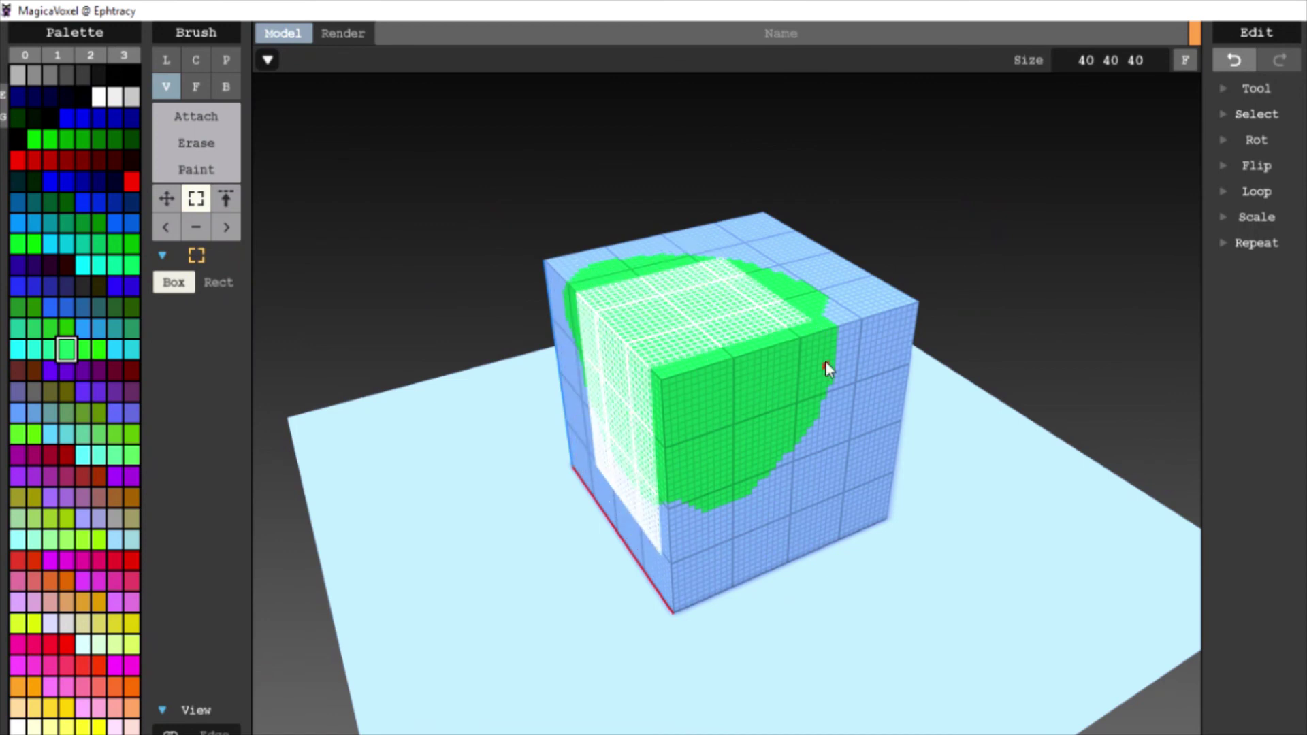
left_click_drag(826, 361, 595, 443)
left_click_drag(614, 291, 692, 524)
scroll(710, 523, "up", 3)
right_click_drag(722, 508, 651, 234)
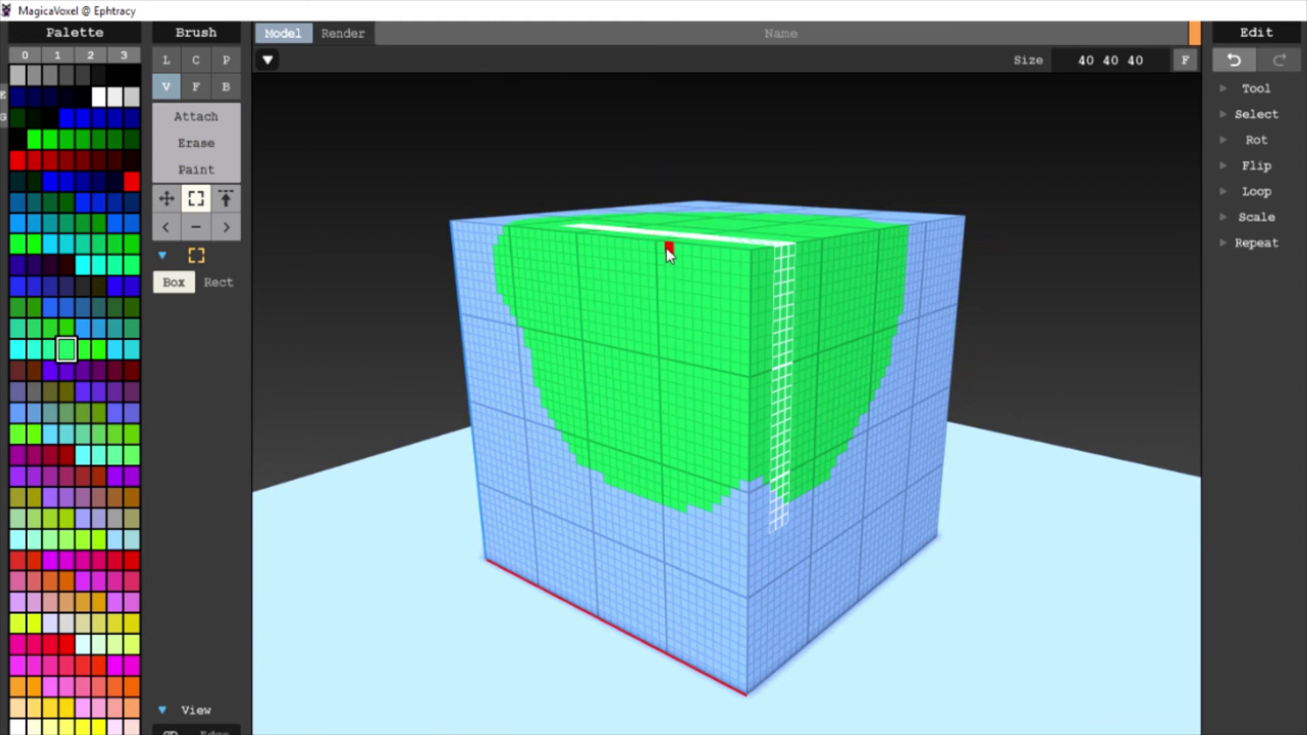
left_click_drag(667, 247, 815, 346)
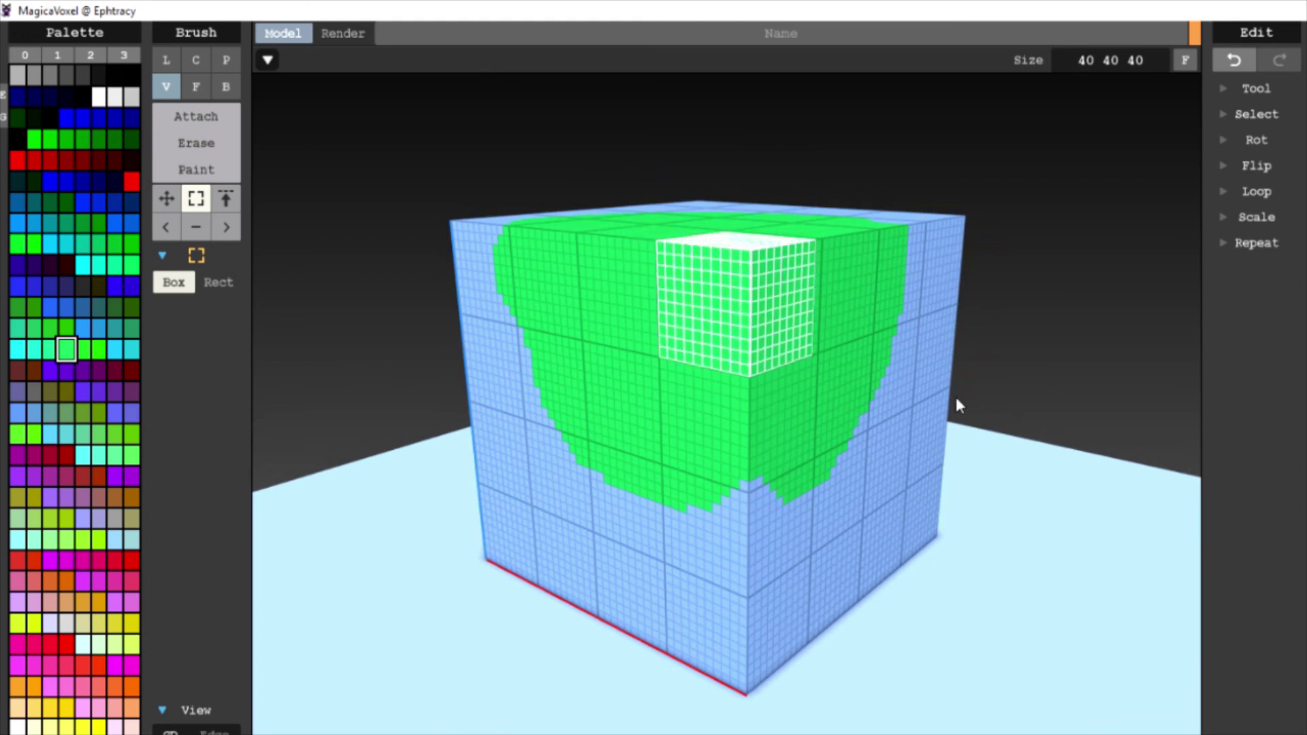
- Clear the Box selection from the cube's green corner
right_click_drag(956, 406, 866, 288)
left_click_drag(866, 289, 582, 476)
right_click_drag(582, 477, 684, 479)
left_click(753, 430)
right_click_drag(874, 434, 829, 374)
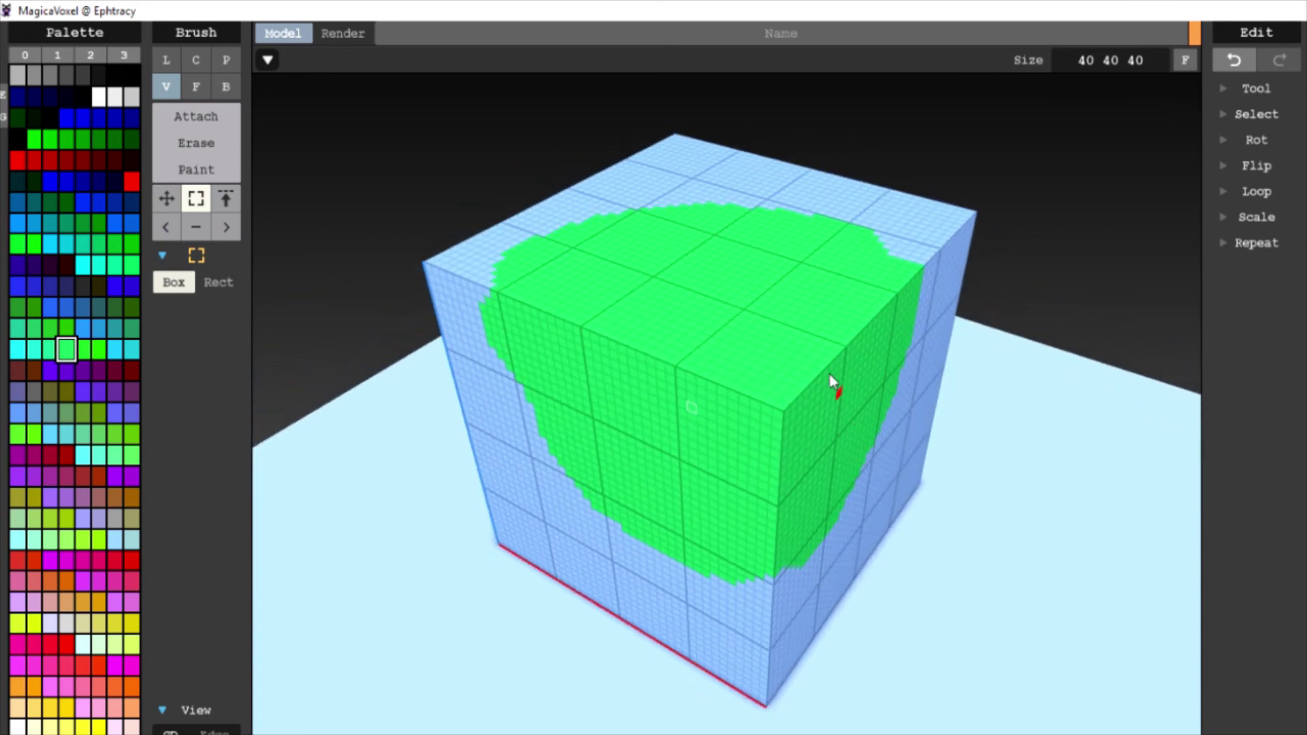
- Change region selection to Rect and select the cube's upper green corner section through its full depth
left_click(211, 282)
right_click_drag(717, 464, 622, 439)
scroll(622, 438, "down", 3)
scroll(557, 436, "up", 2)
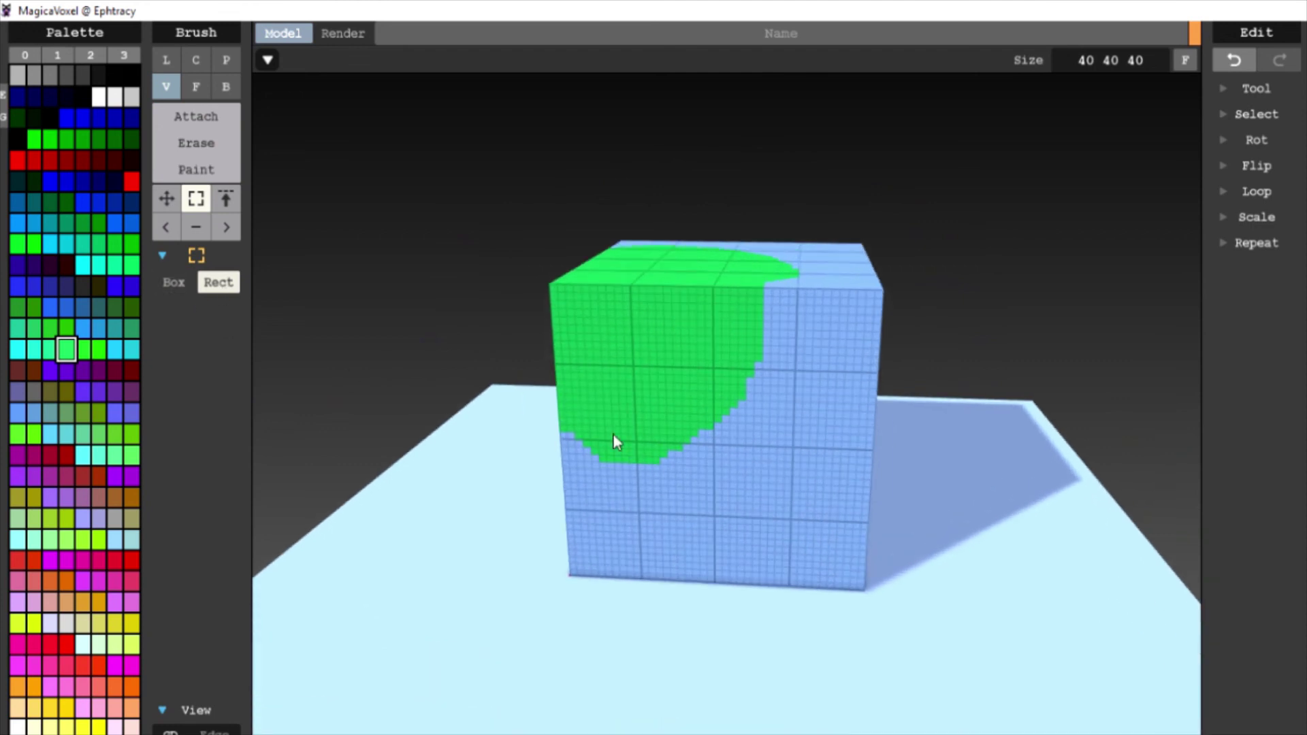
scroll(613, 438, "up", 2)
scroll(872, 428, "down", 3)
right_click_drag(871, 428, 848, 411)
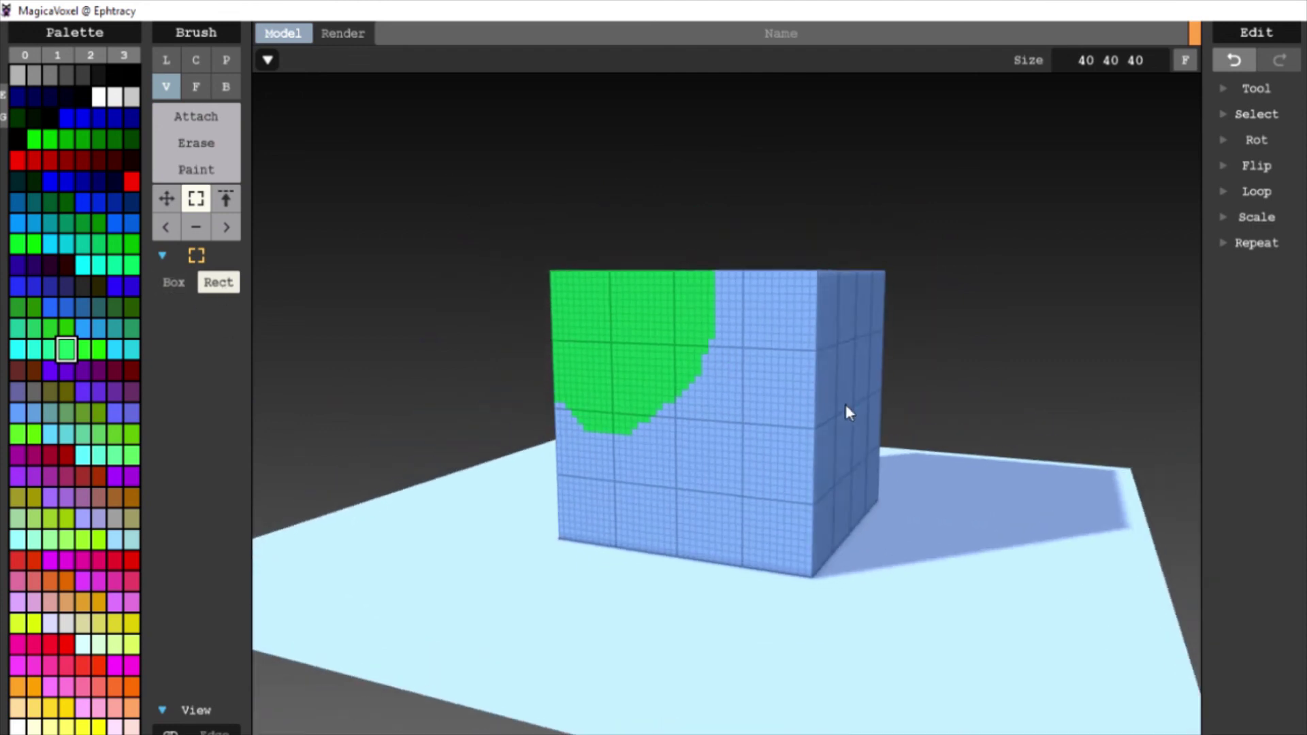
scroll(744, 397, "down", 2)
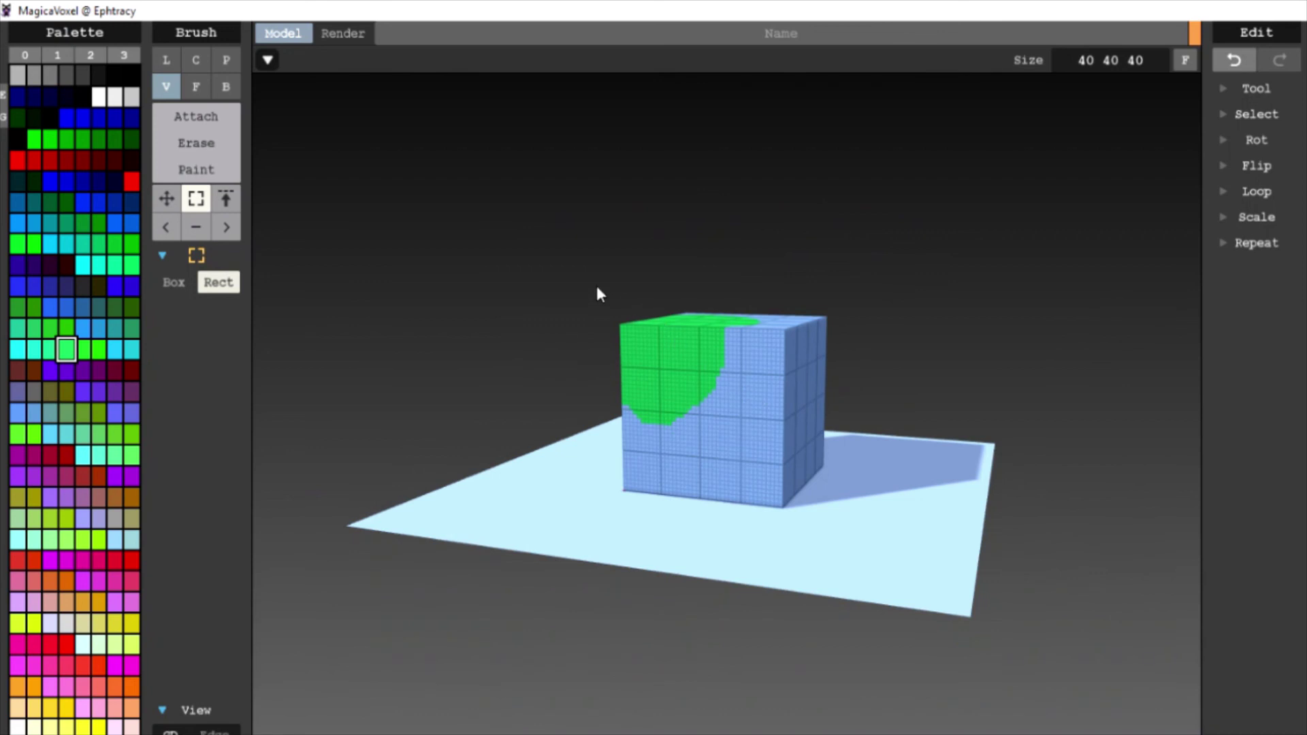
left_click_drag(598, 283, 702, 410)
scroll(932, 532, "down", 1)
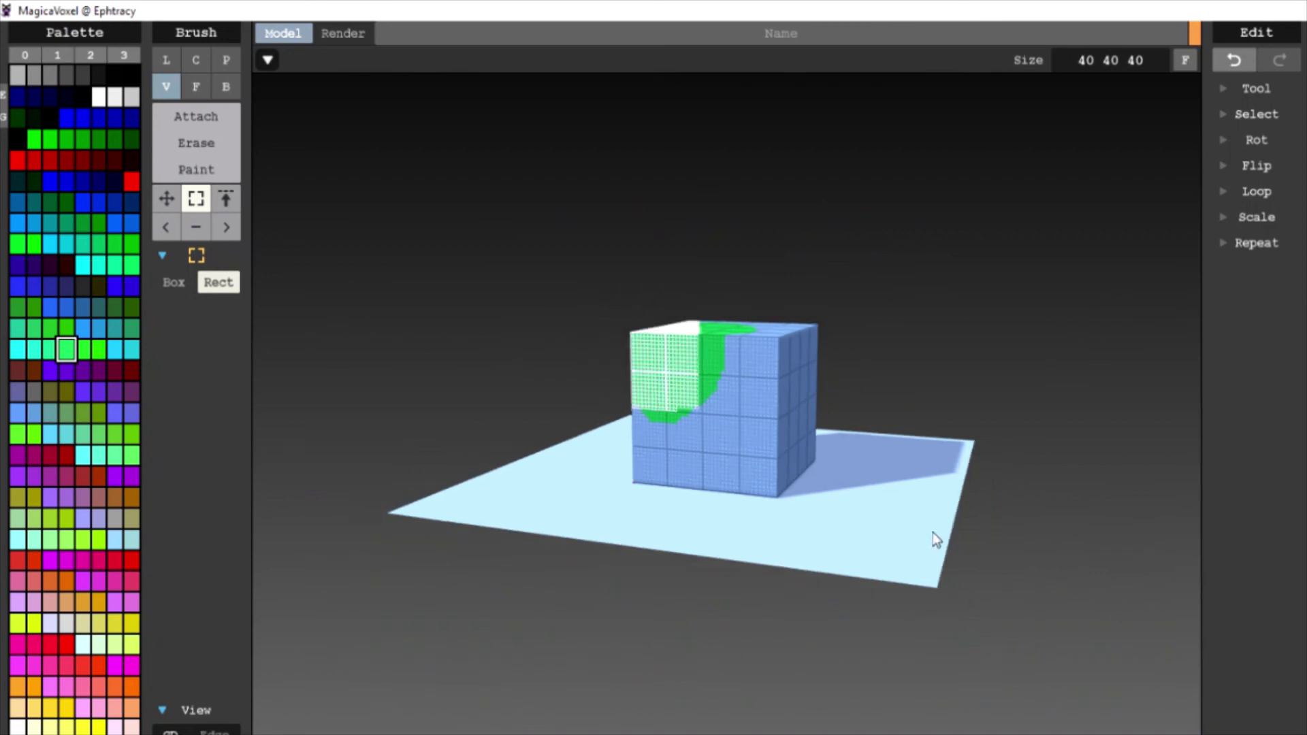
scroll(729, 525, "up", 2)
mouse_move(729, 525)
right_mouse_down()
mouse_move(796, 563)
mouse_move(1020, 536)
mouse_move(898, 525)
mouse_move(878, 582)
mouse_move(700, 583)
mouse_move(709, 558)
right_mouse_up()
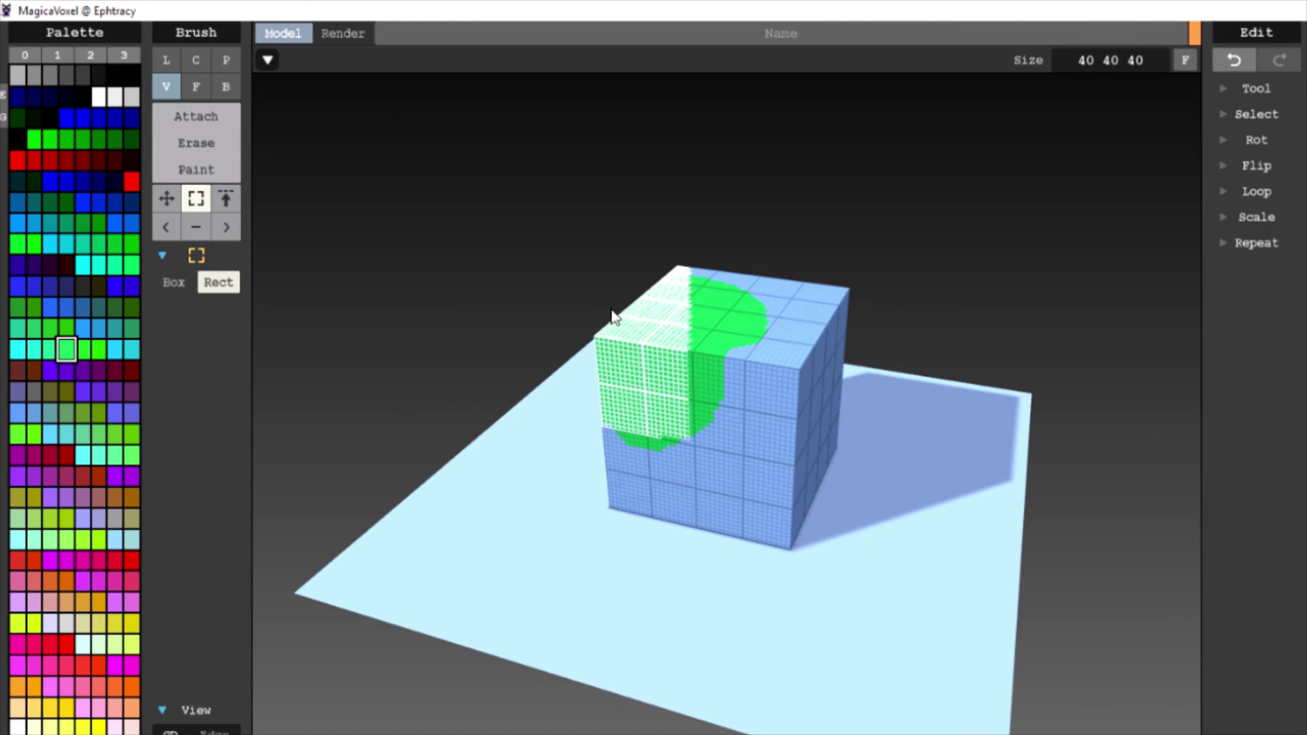
- Return region selection to Box, and put the Voxel brush in Attach mode with its Vox options collapsed
left_click(181, 279)
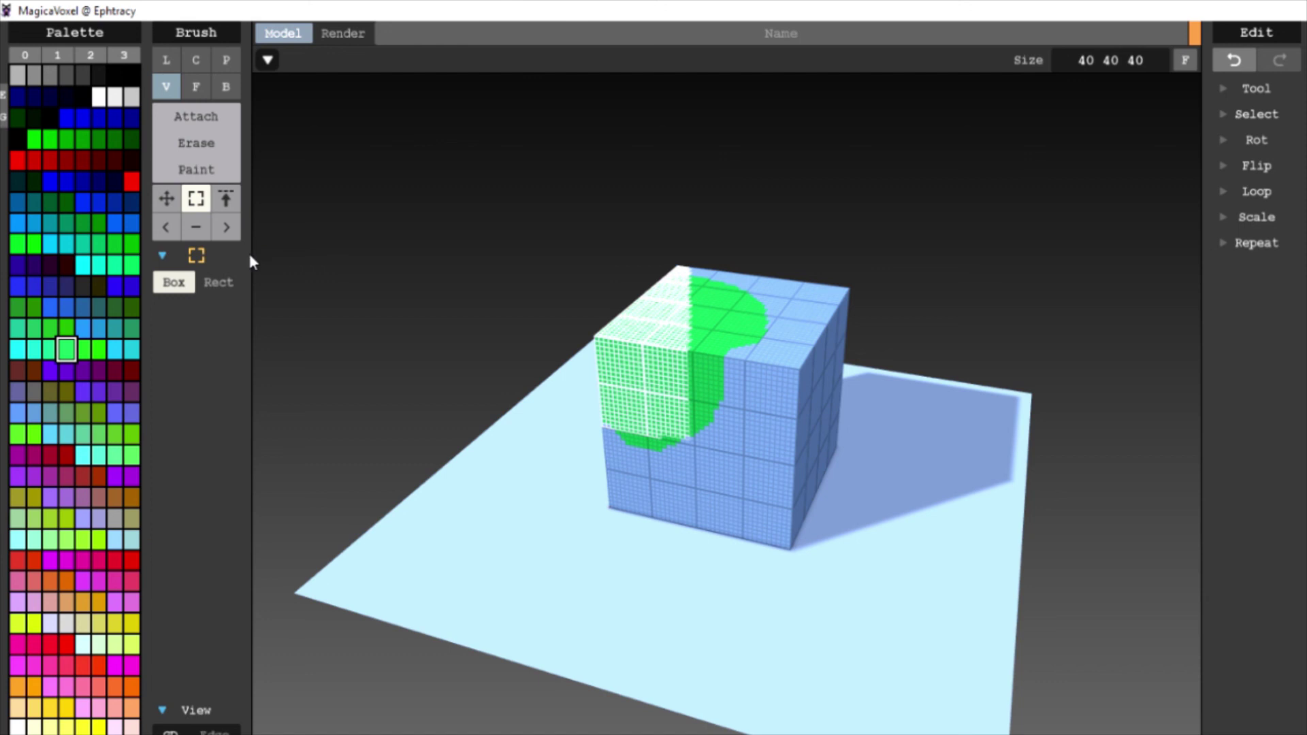
left_click(185, 125)
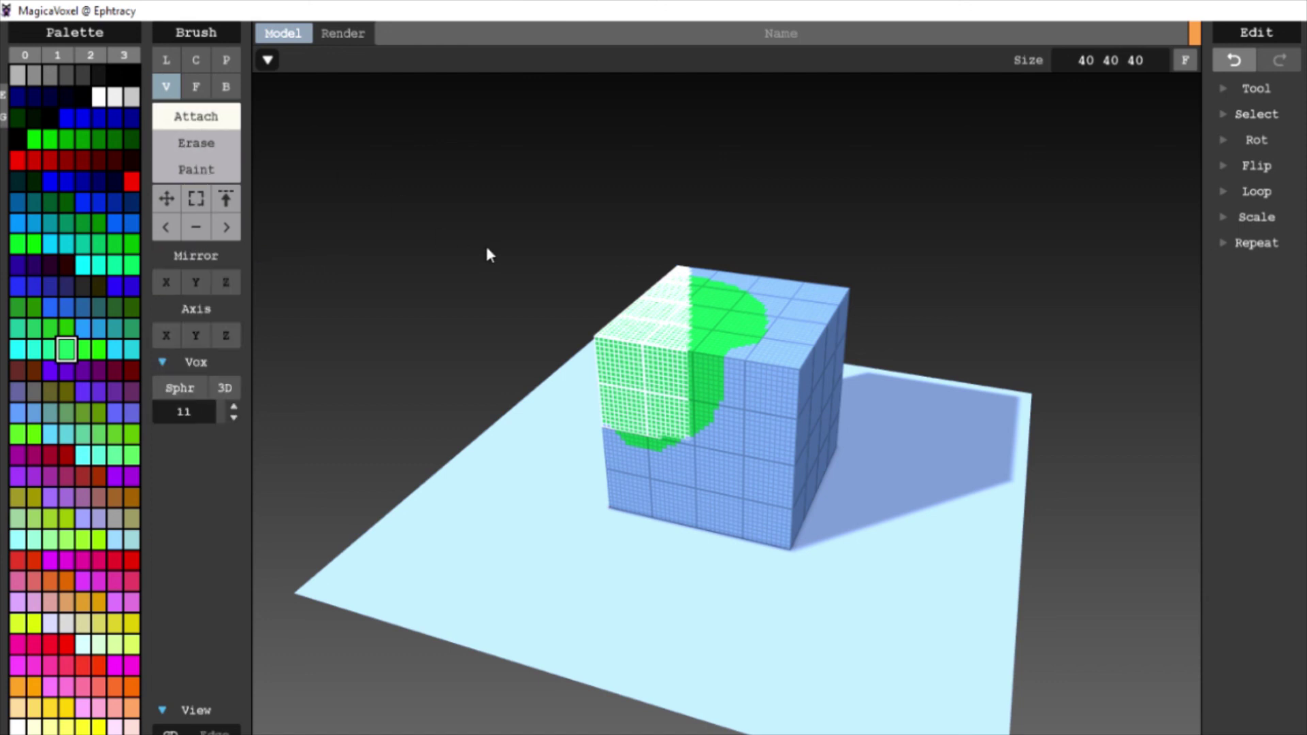
left_click(215, 362)
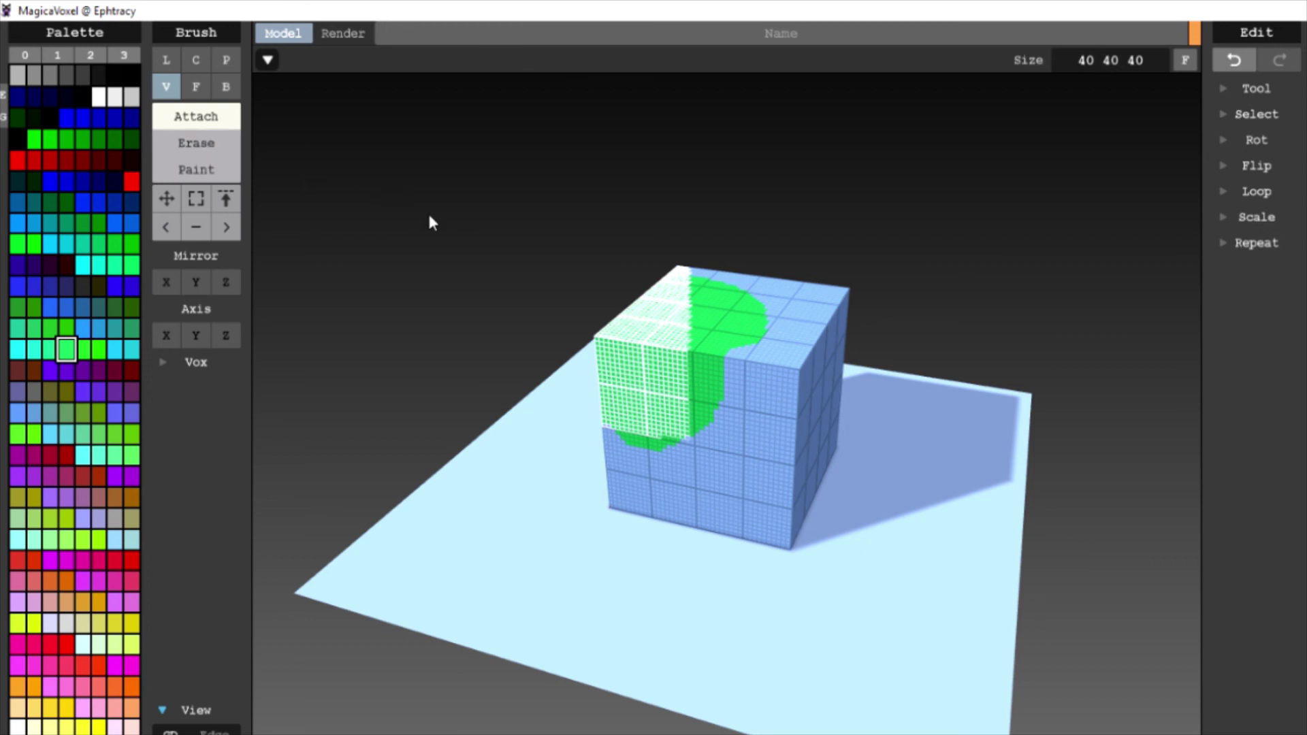
- Deselect all voxels in the model
scroll(587, 436, "up", 2)
scroll(585, 428, "up", 1)
mouse_move(1273, 128)
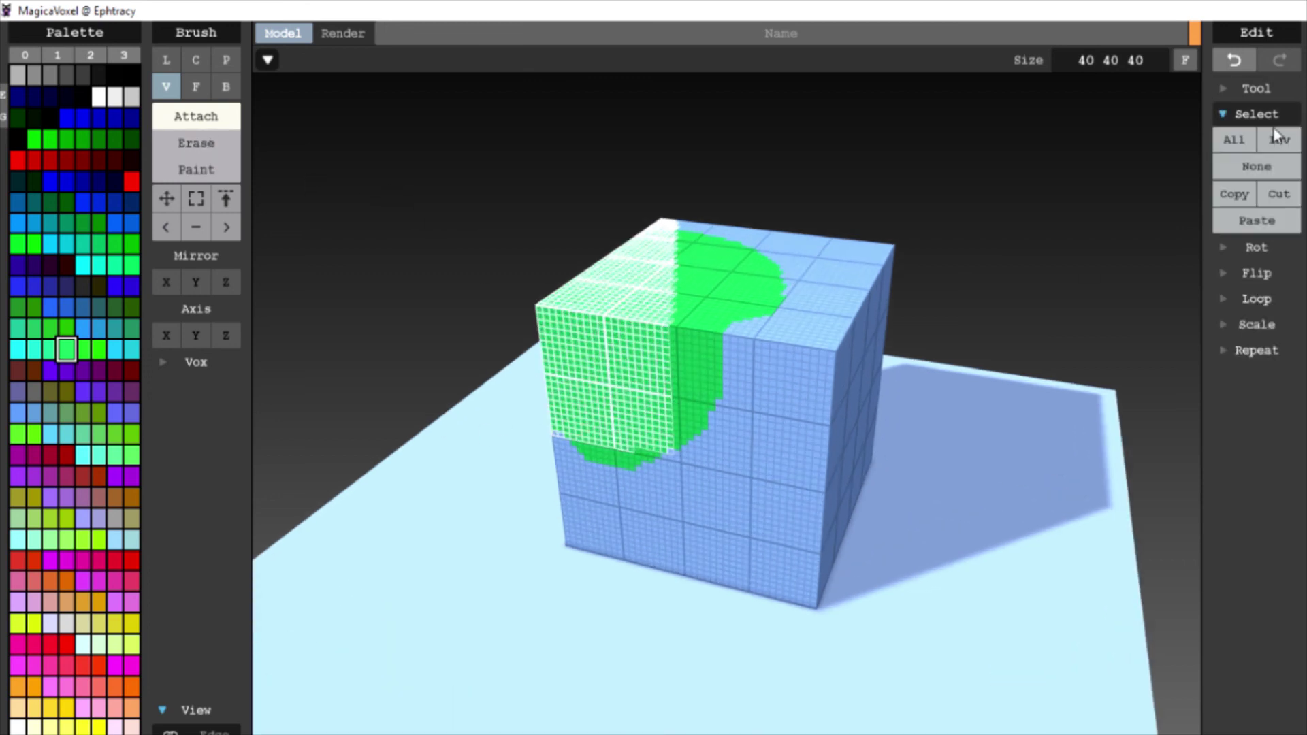
left_click(1248, 170)
- Carve rounded channels into the cube's green top corner by temporarily erasing while Attach remains the selected mode
right_click_drag(931, 282, 981, 335)
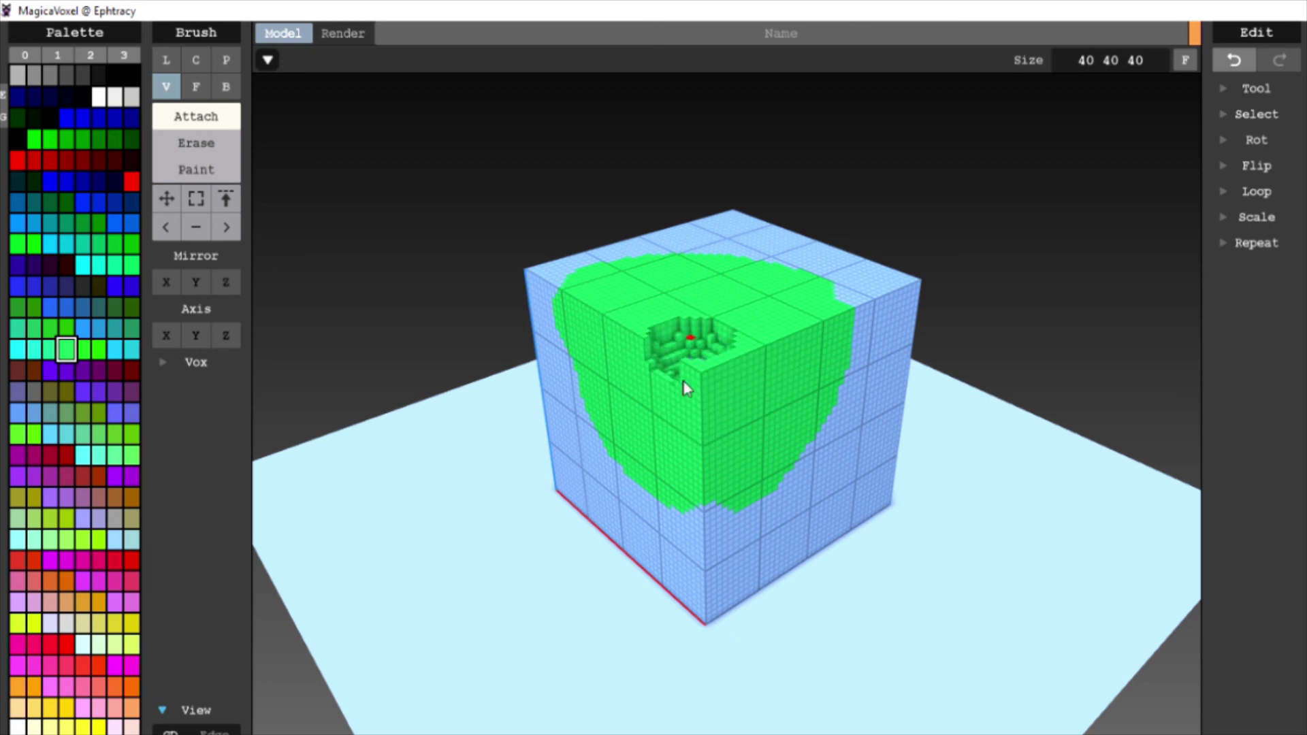
left_click(204, 121)
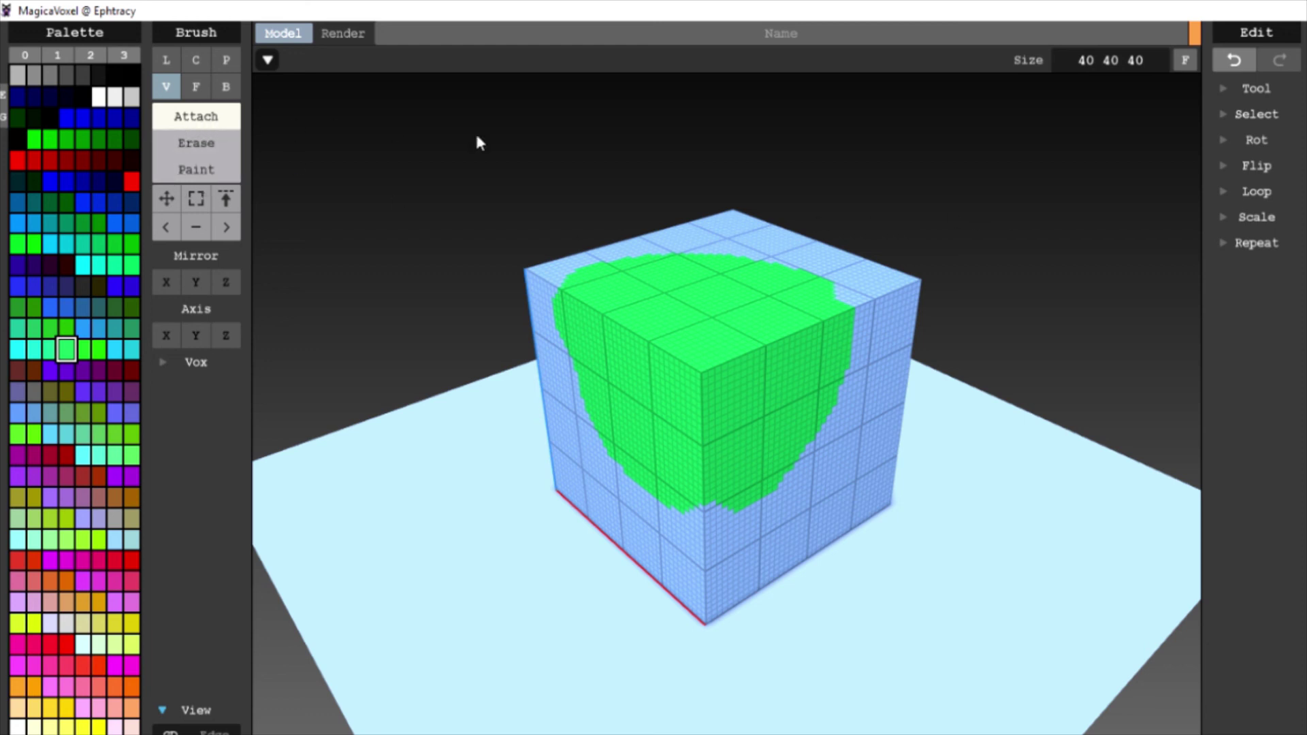
mouse_move(697, 328)
left_mouse_down()
mouse_move(696, 373)
mouse_move(716, 299)
mouse_move(716, 354)
mouse_move(728, 369)
mouse_move(763, 366)
left_mouse_up()
right_click_drag(900, 371, 834, 369)
left_click(758, 364)
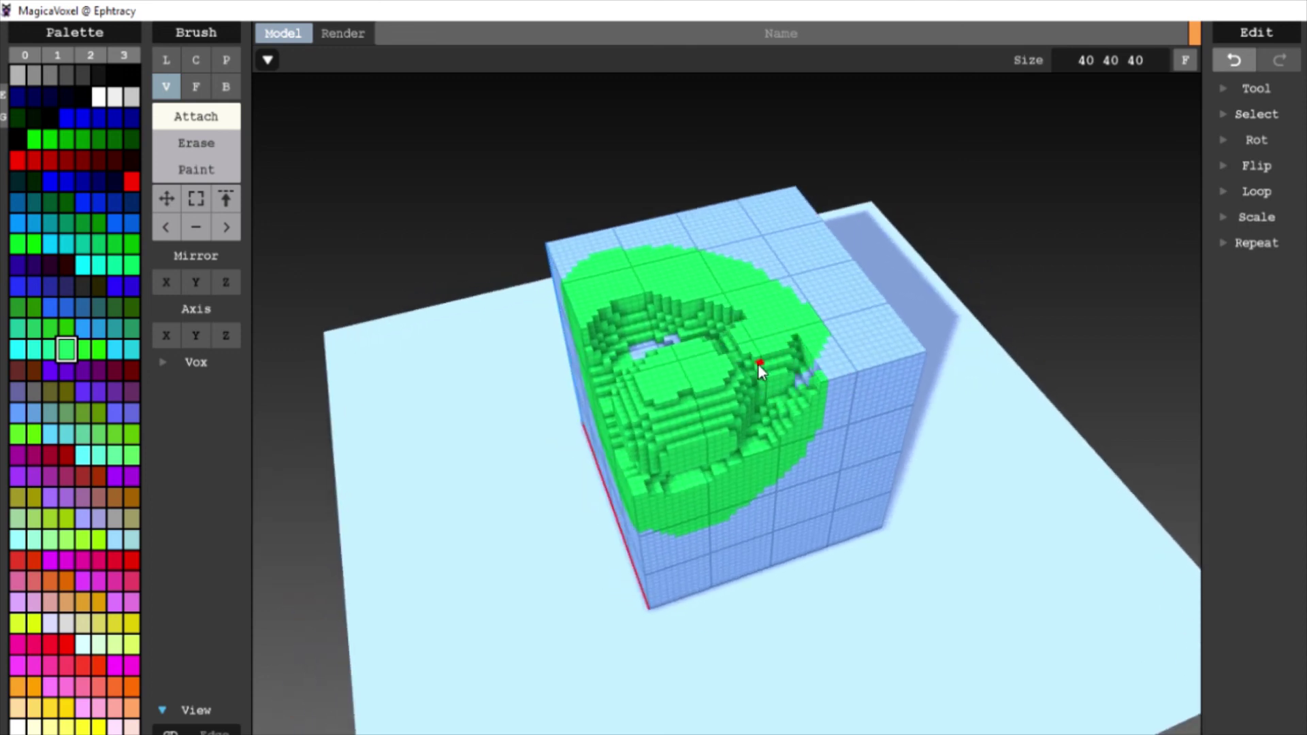
- Undo the last carve and refill the cube's carved top corner with green voxels in Attach mode
key("ctrl+z")
left_click(761, 367)
mouse_move(771, 363)
left_mouse_down()
mouse_move(623, 301)
mouse_move(663, 361)
mouse_move(618, 355)
mouse_move(616, 454)
left_mouse_up()
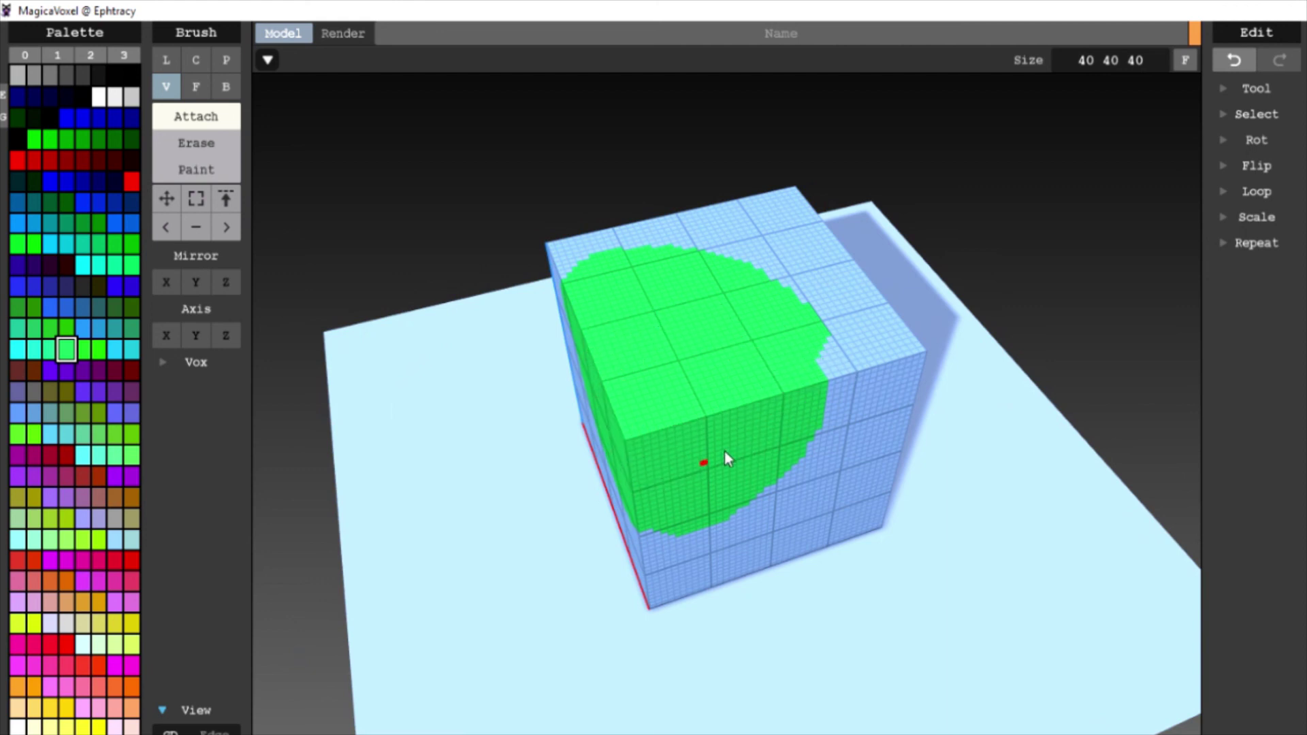
right_click_drag(741, 519, 815, 475)
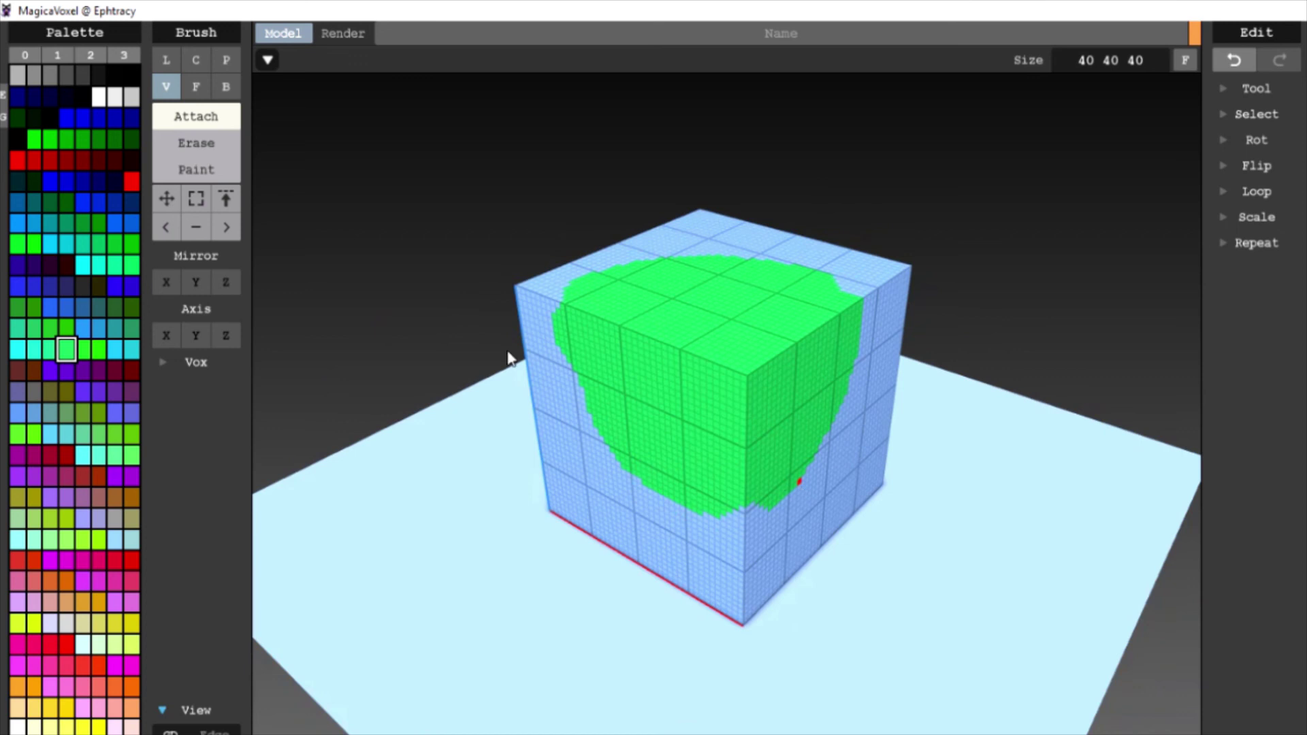
- Switch the Voxel brush to Erase and carve a hollow into the green front corner plus a dent in the adjoining face
left_click(223, 147)
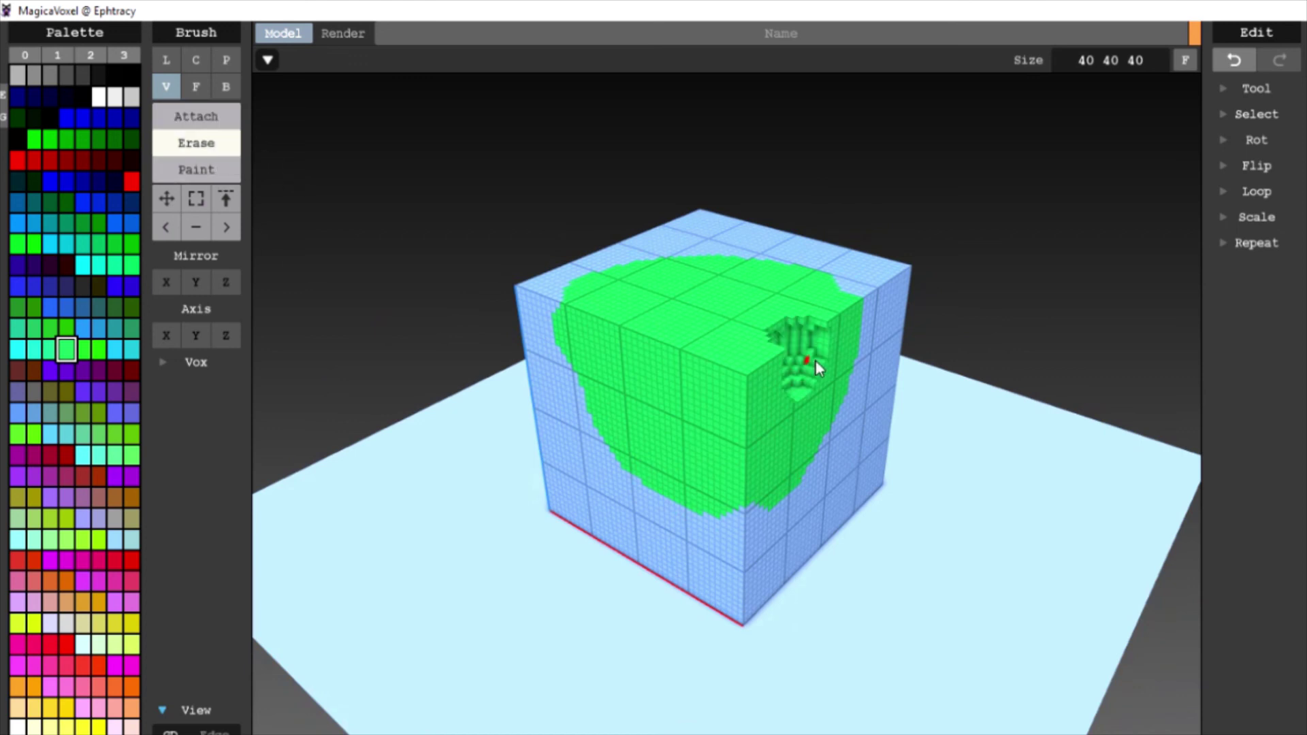
mouse_move(794, 356)
left_mouse_down()
mouse_move(782, 345)
mouse_move(725, 397)
mouse_move(739, 408)
mouse_move(756, 387)
left_mouse_up()
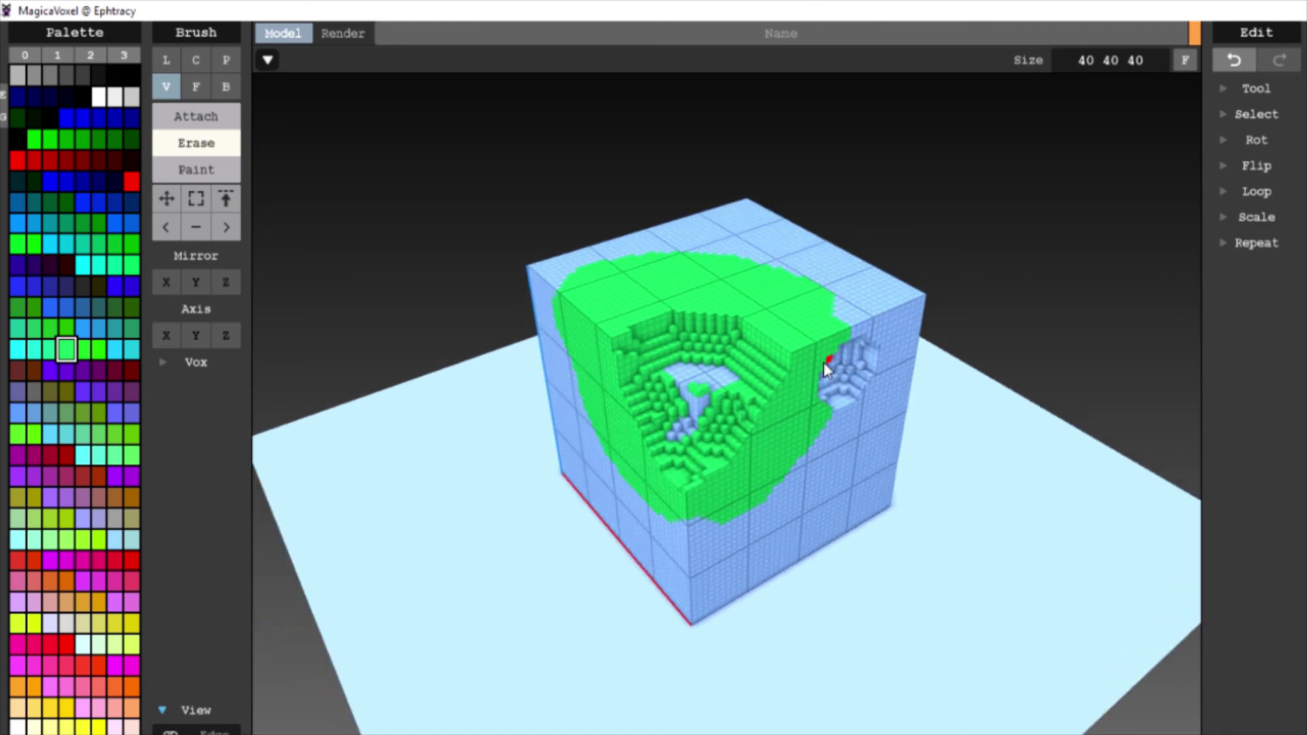
right_click_drag(823, 362, 859, 363)
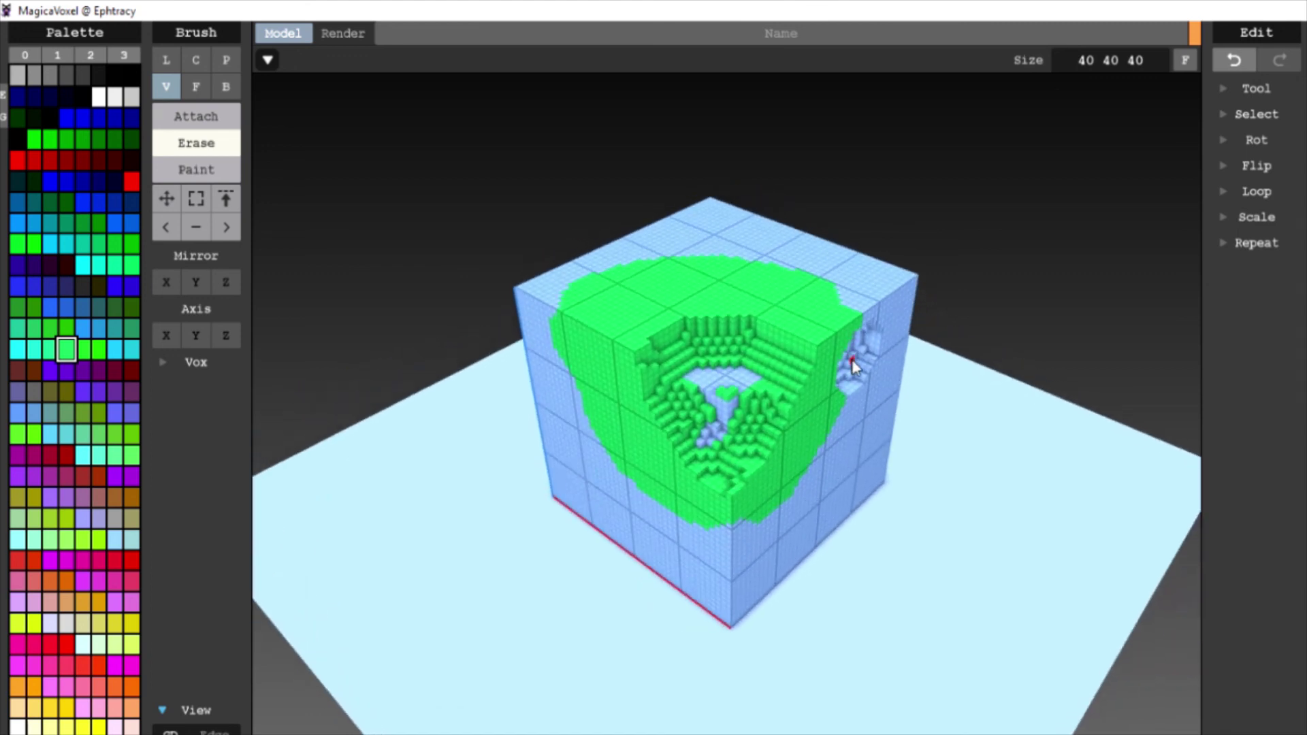
- Undo all the Erase strokes on the cube's green front corner to restore its solid faces
key("ctrl+z")
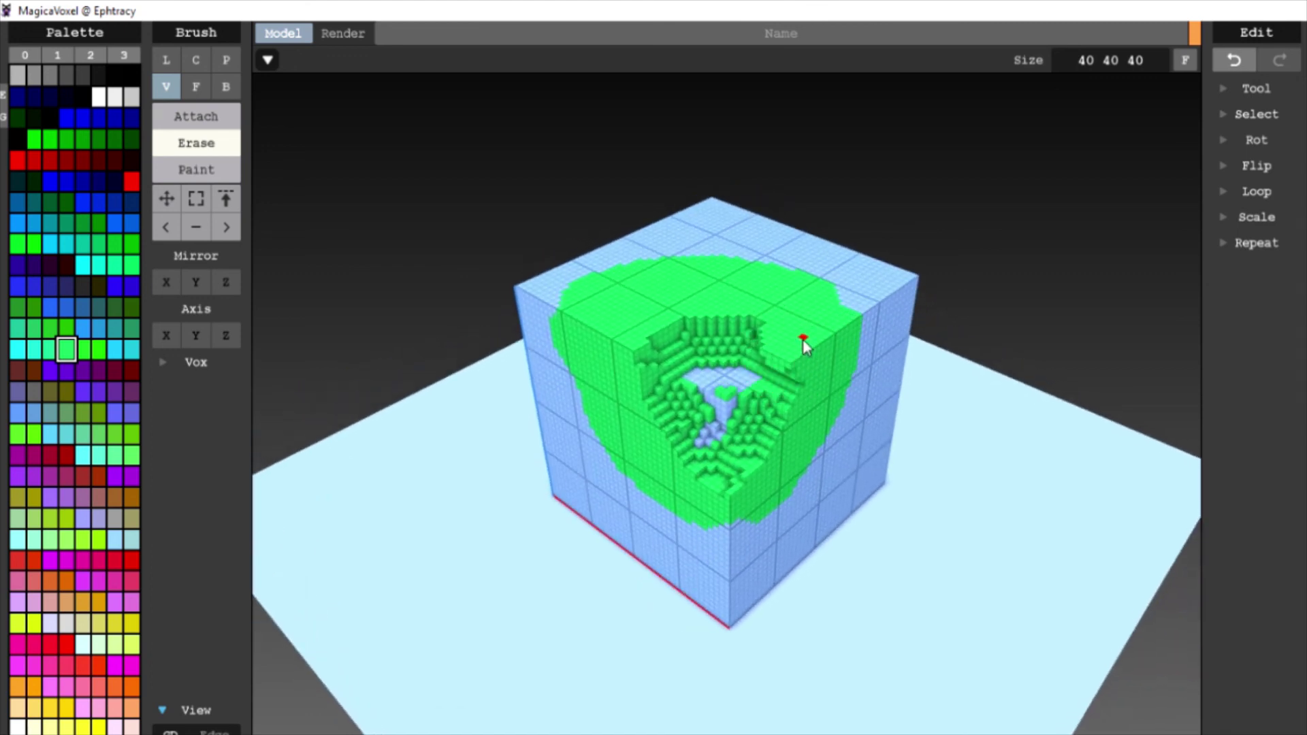
key("ctrl+z")
key("ctrl+z")
key("ctrl+z")
key("ctrl+z")
key("ctrl+z")
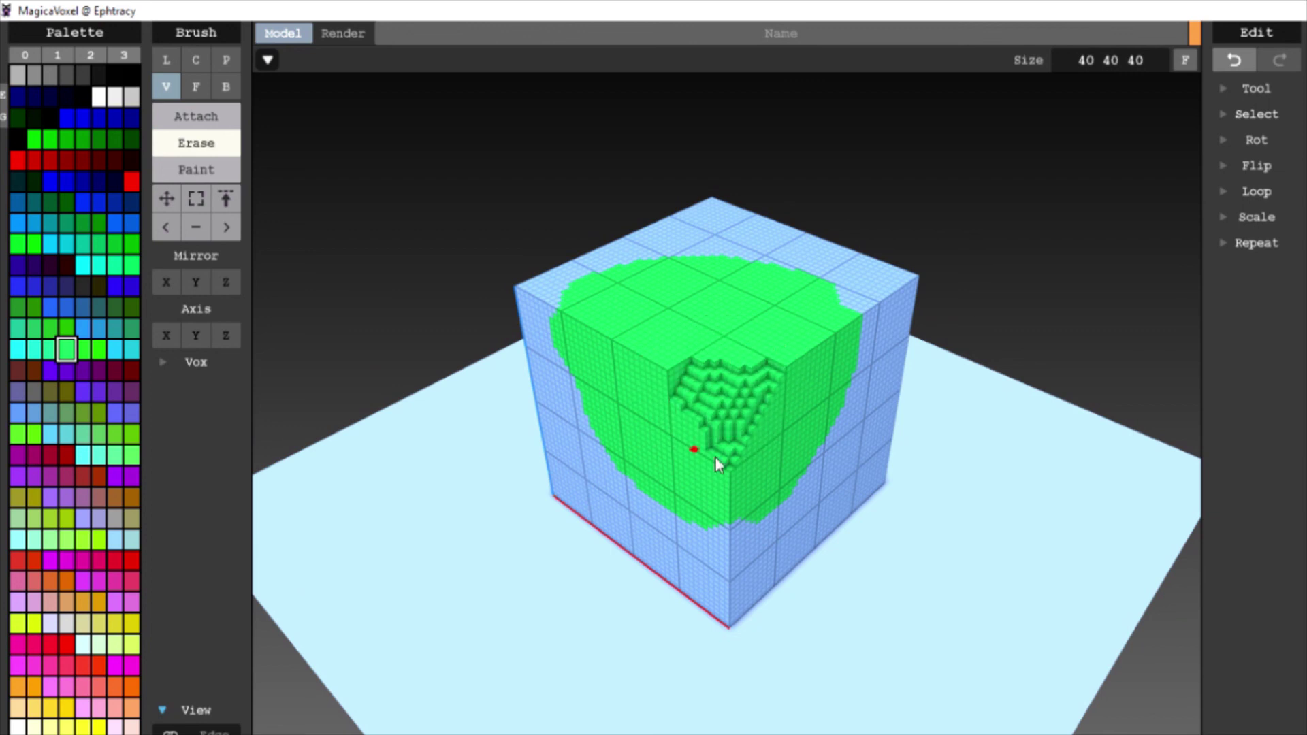
key("ctrl+z")
key("ctrl+z")
key("ctrl+z")
key("ctrl+z")
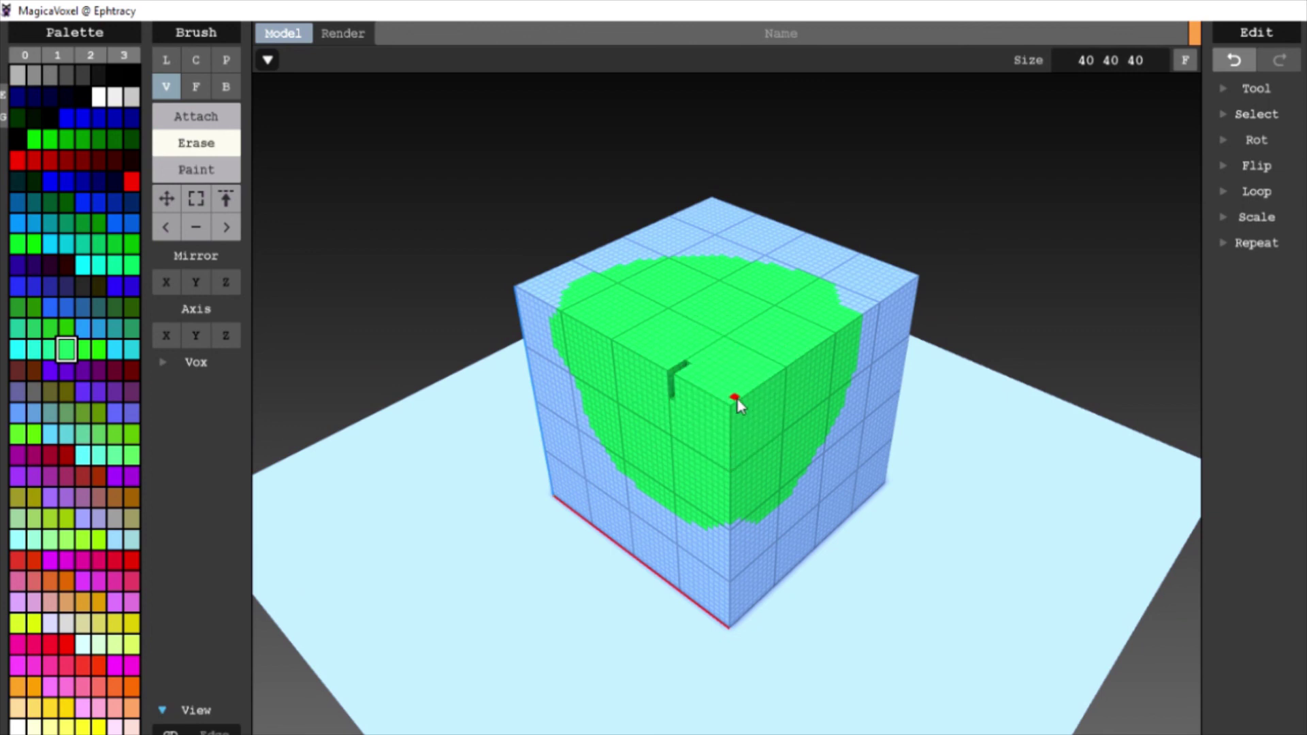
left_click(672, 473)
mouse_move(673, 473)
right_mouse_down()
mouse_move(721, 464)
mouse_move(673, 453)
right_mouse_up()
key("ctrl+z")
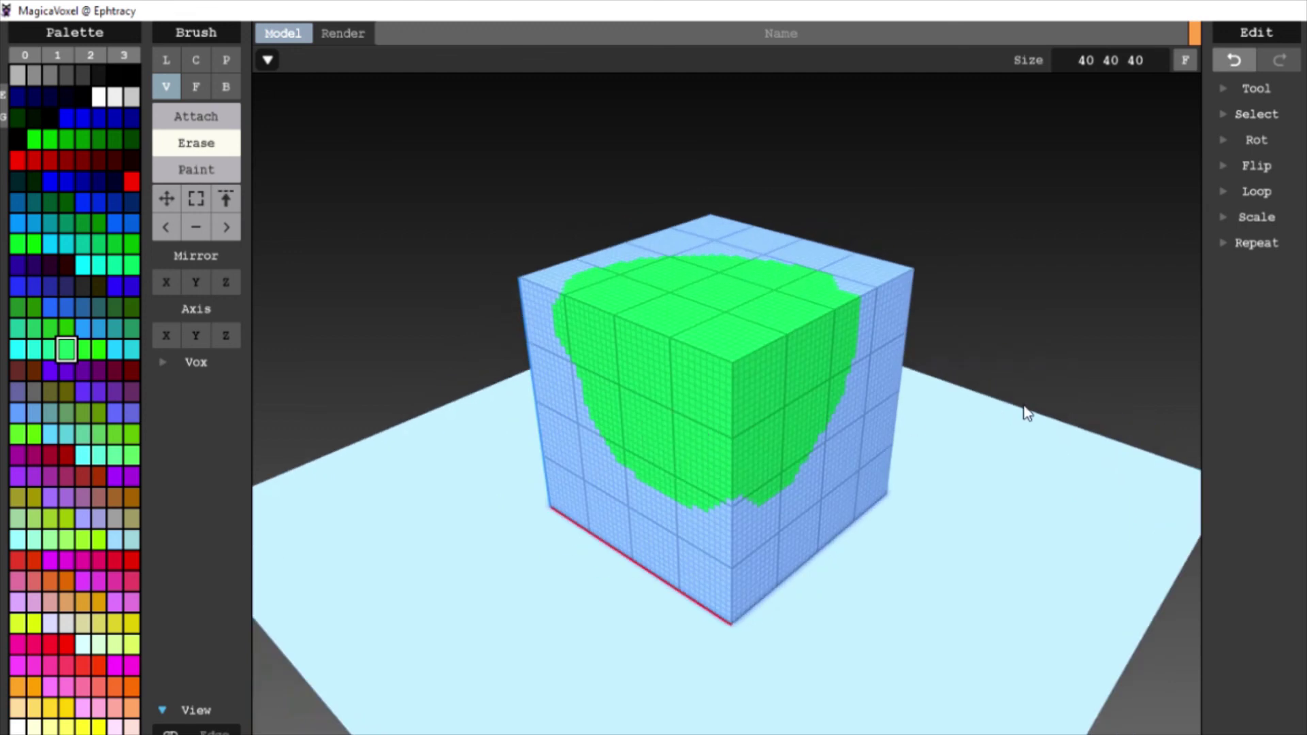
right_click_drag(1027, 414, 1013, 417)
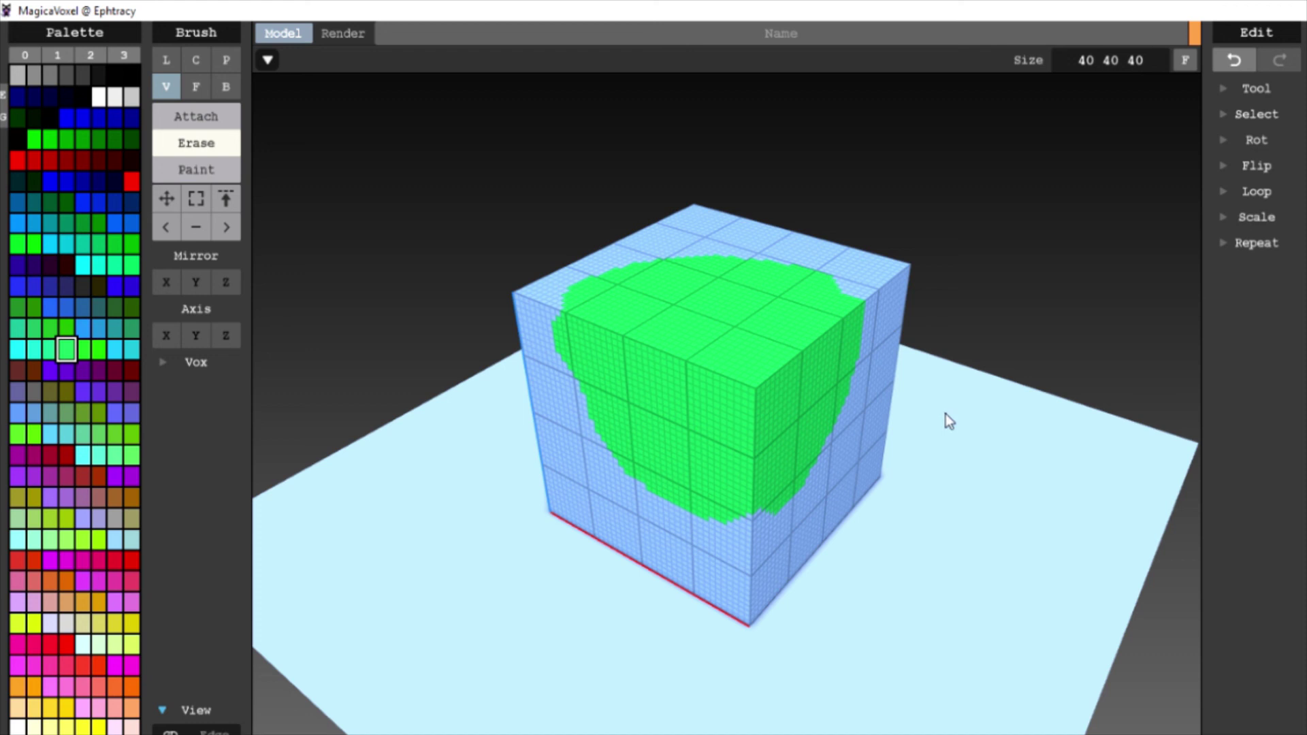
scroll(994, 415, "up", 2)
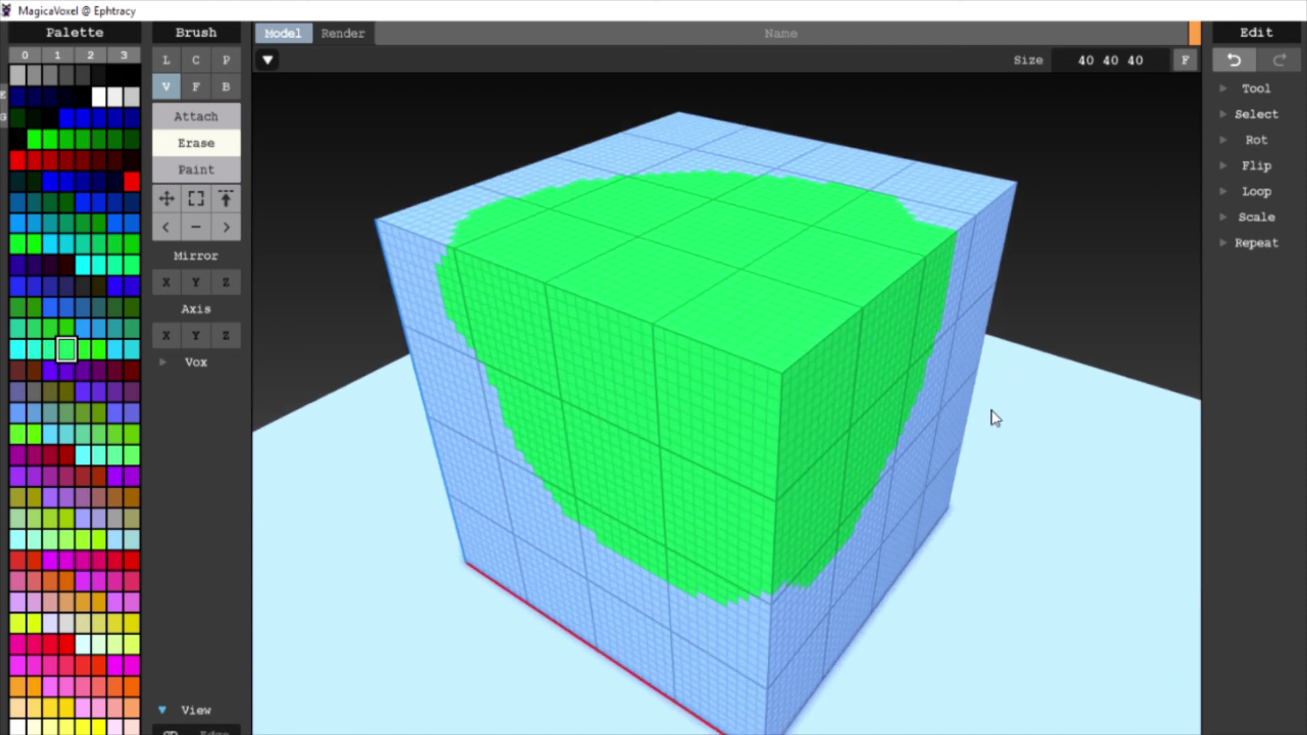
scroll(992, 414, "down", 4)
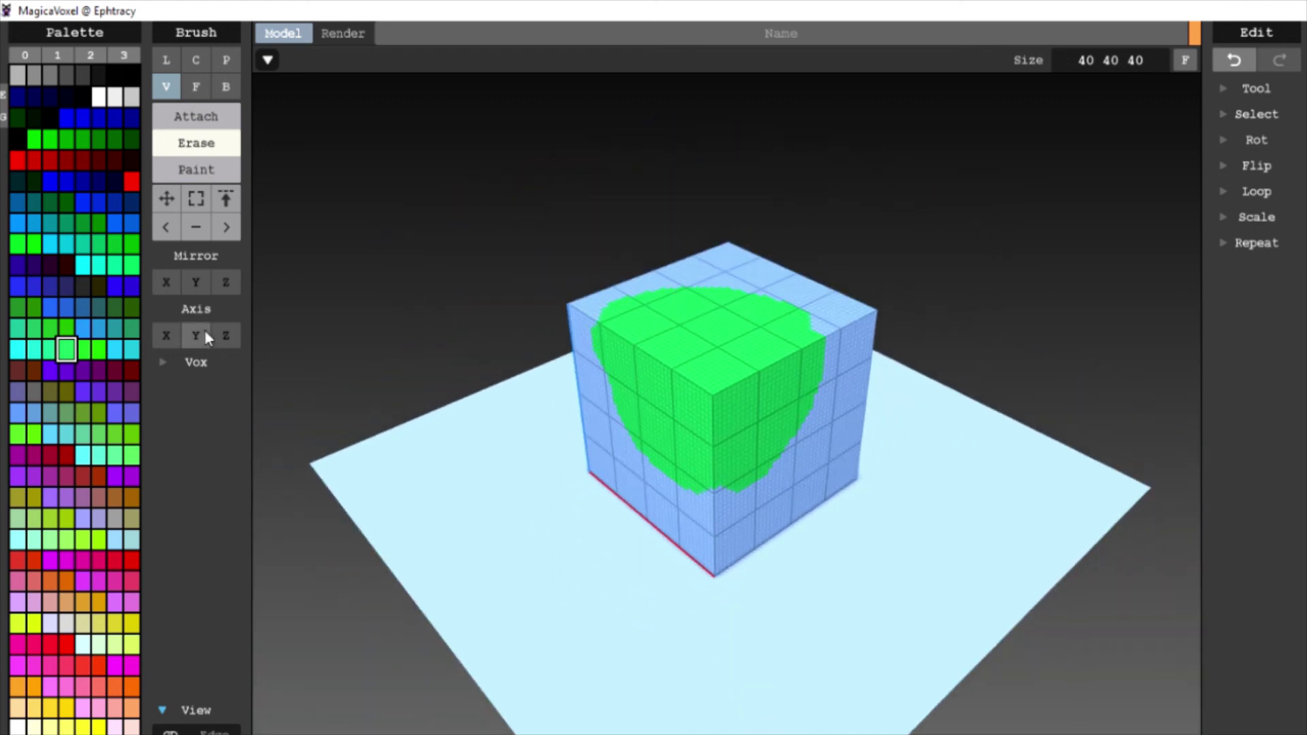
left_click(1044, 60)
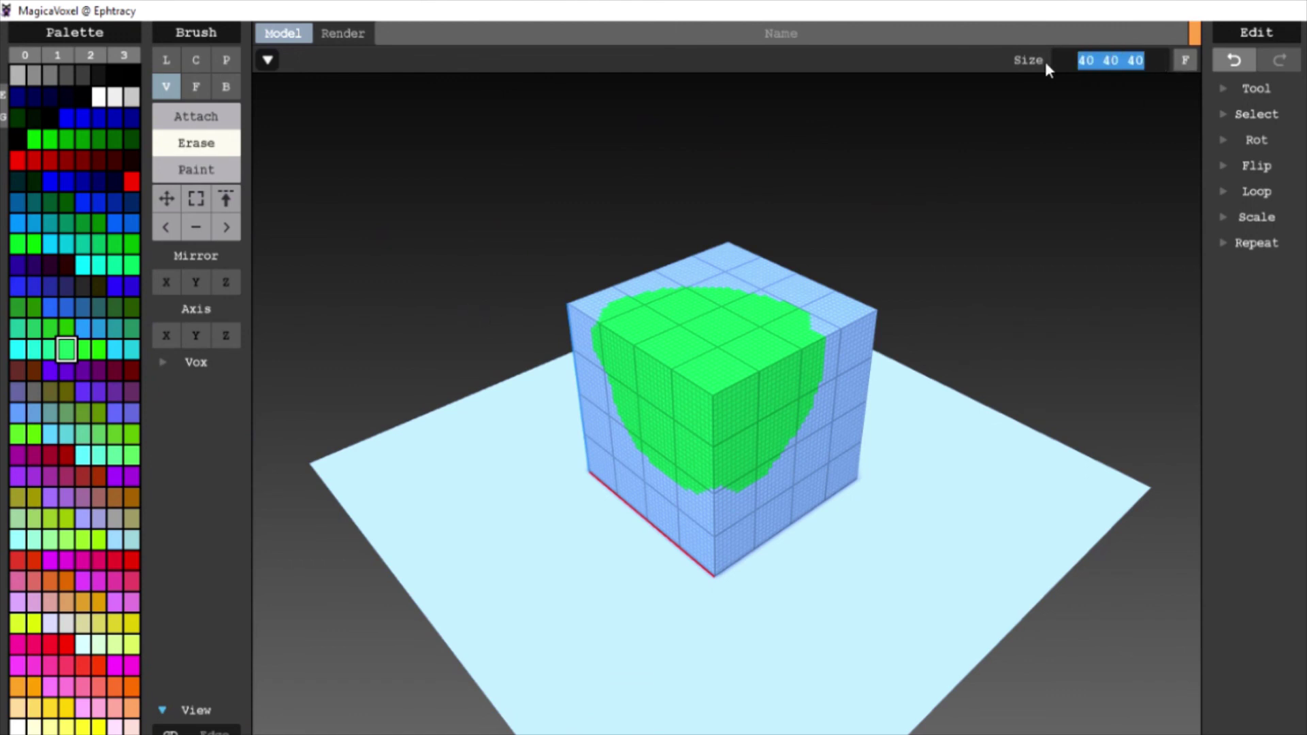
mouse_move(418, 381)
right_mouse_down()
mouse_move(588, 390)
mouse_move(513, 379)
mouse_move(197, 253)
right_mouse_up()
- Step through the colour tools beside the selection tools and make royal blue the active palette colour
left_click(165, 227)
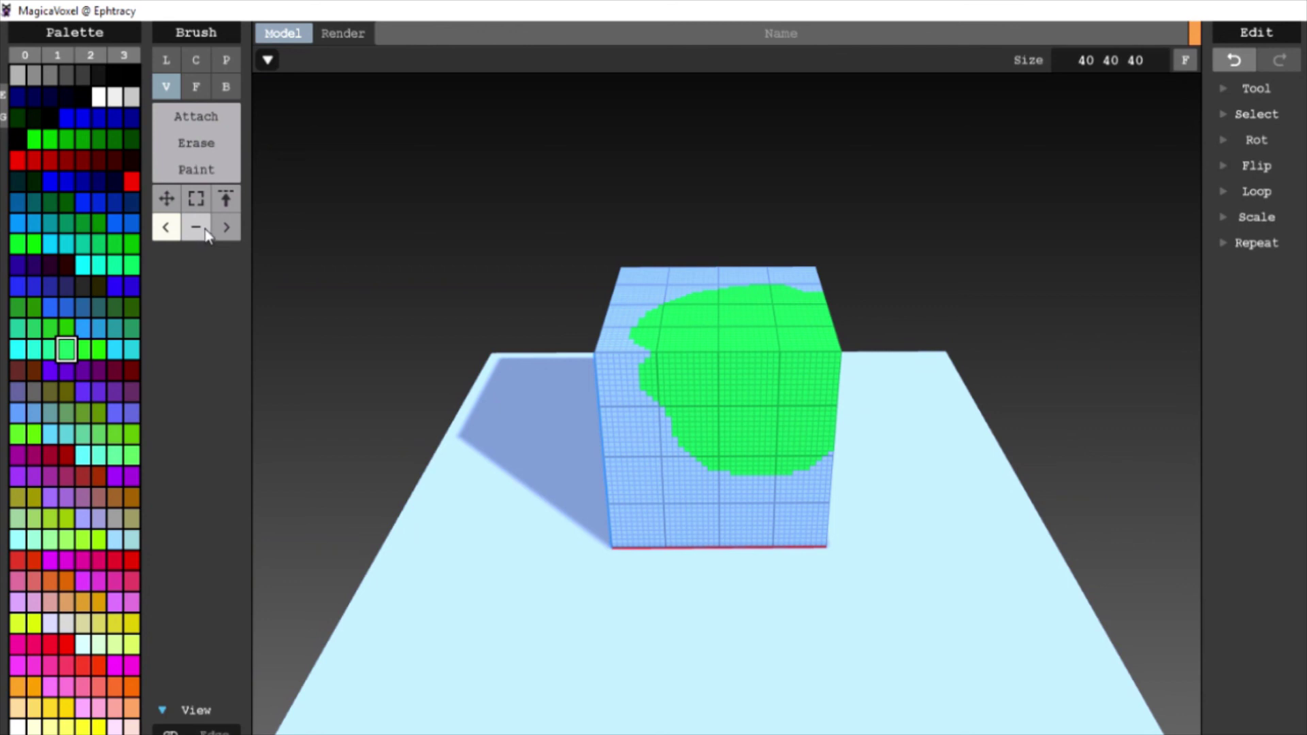
left_click(236, 232)
left_click(132, 223)
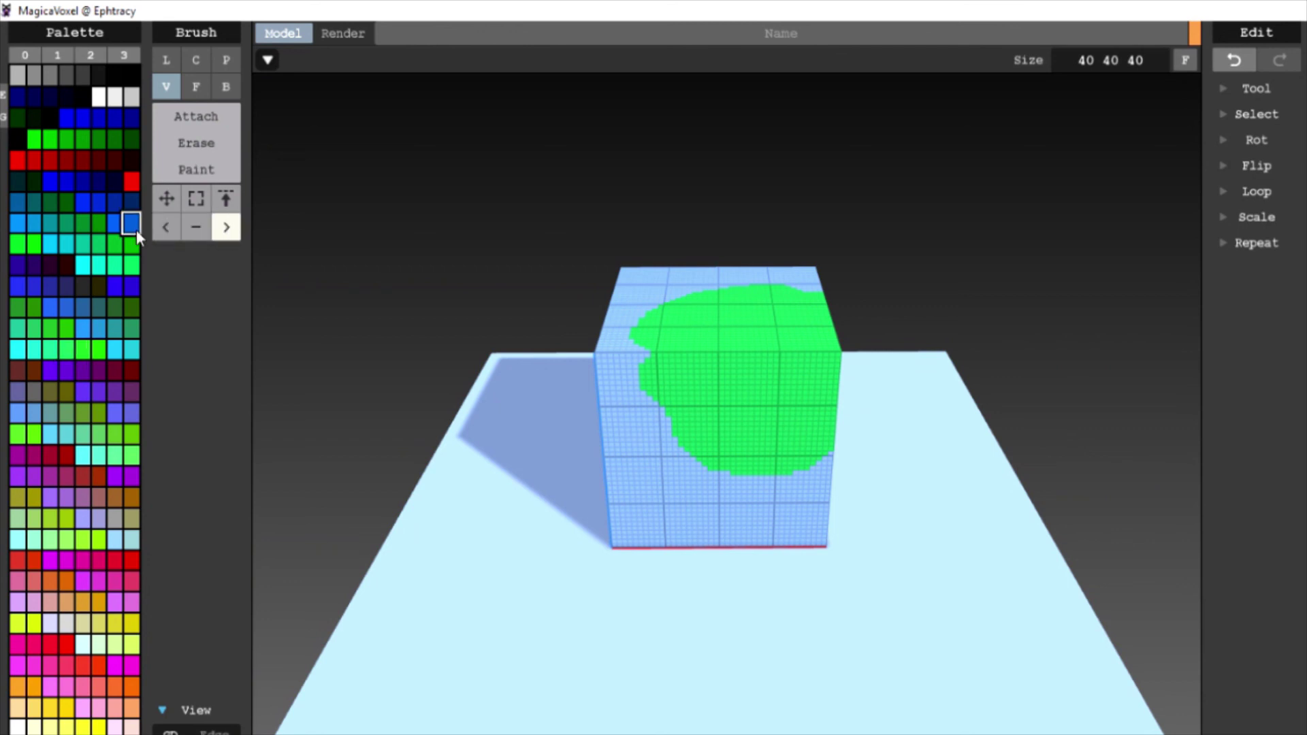
right_click_drag(782, 410, 316, 244)
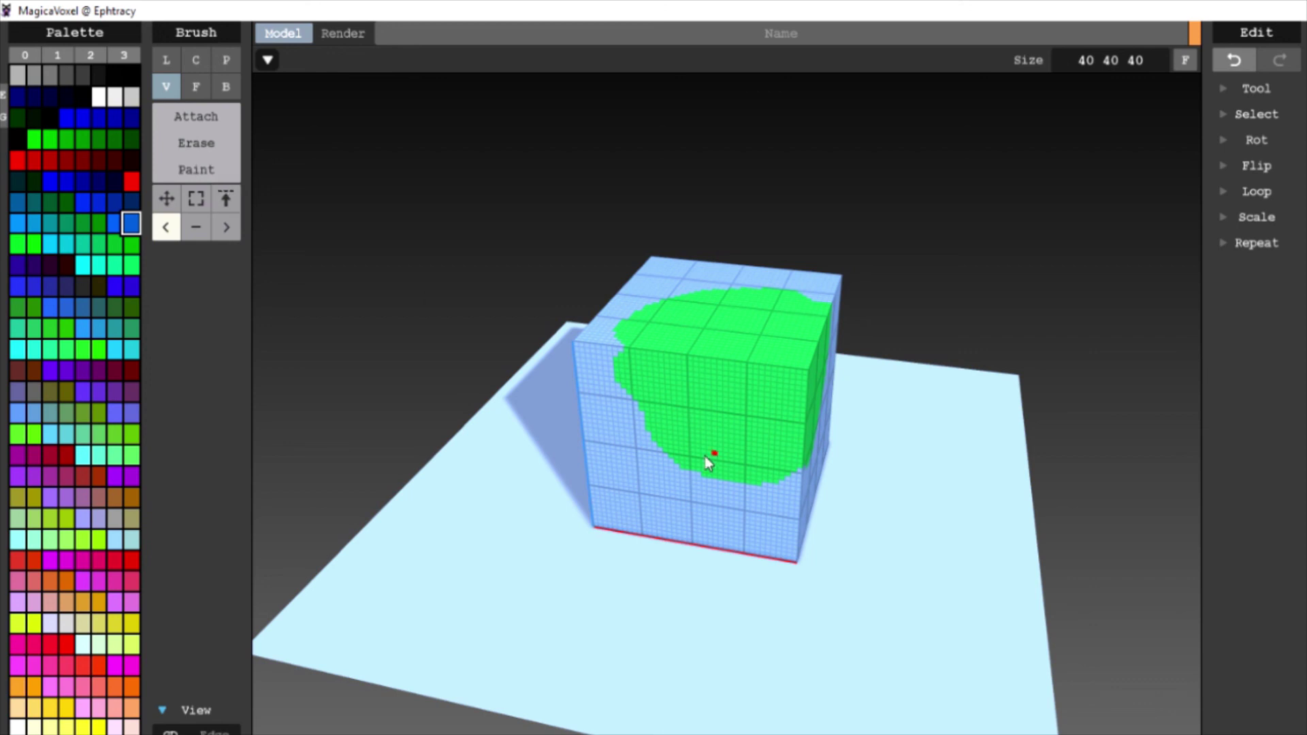
right_click_drag(704, 456, 624, 467)
scroll(643, 472, "down", 3)
scroll(643, 471, "up", 5)
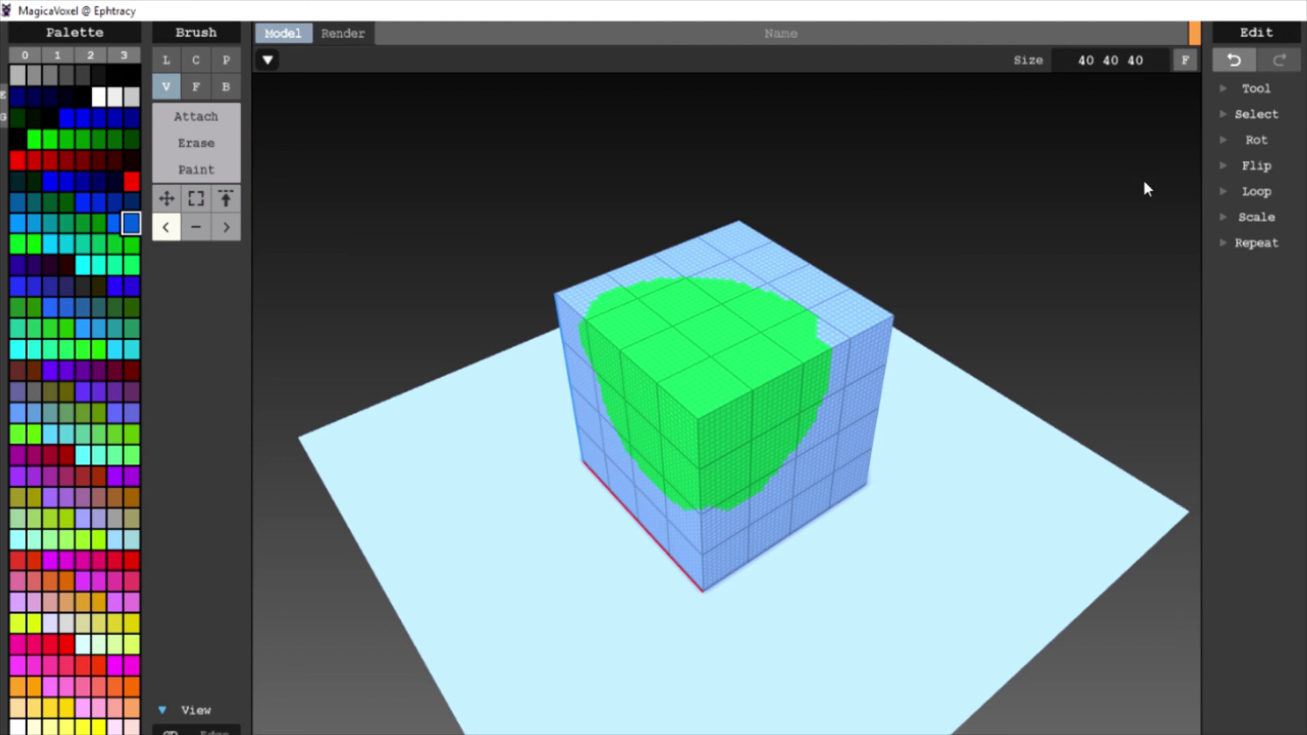
- Set the model size to 100 × 100 × 100 voxels
left_click_drag(1157, 65, 1019, 62)
type("100")
key("Return")
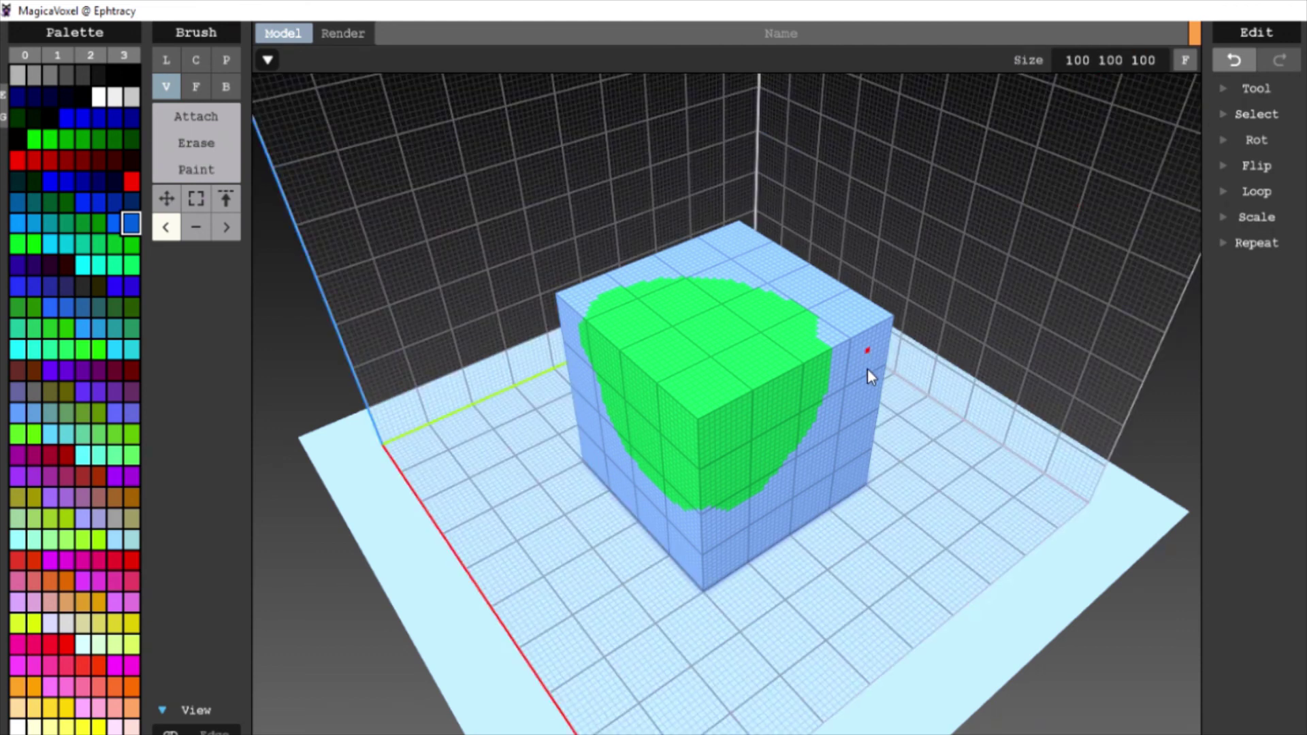
- Paint the entire cube royal blue using the Box brush in Paint mode, including the remaining light strip along one side
right_click_drag(867, 369, 814, 462)
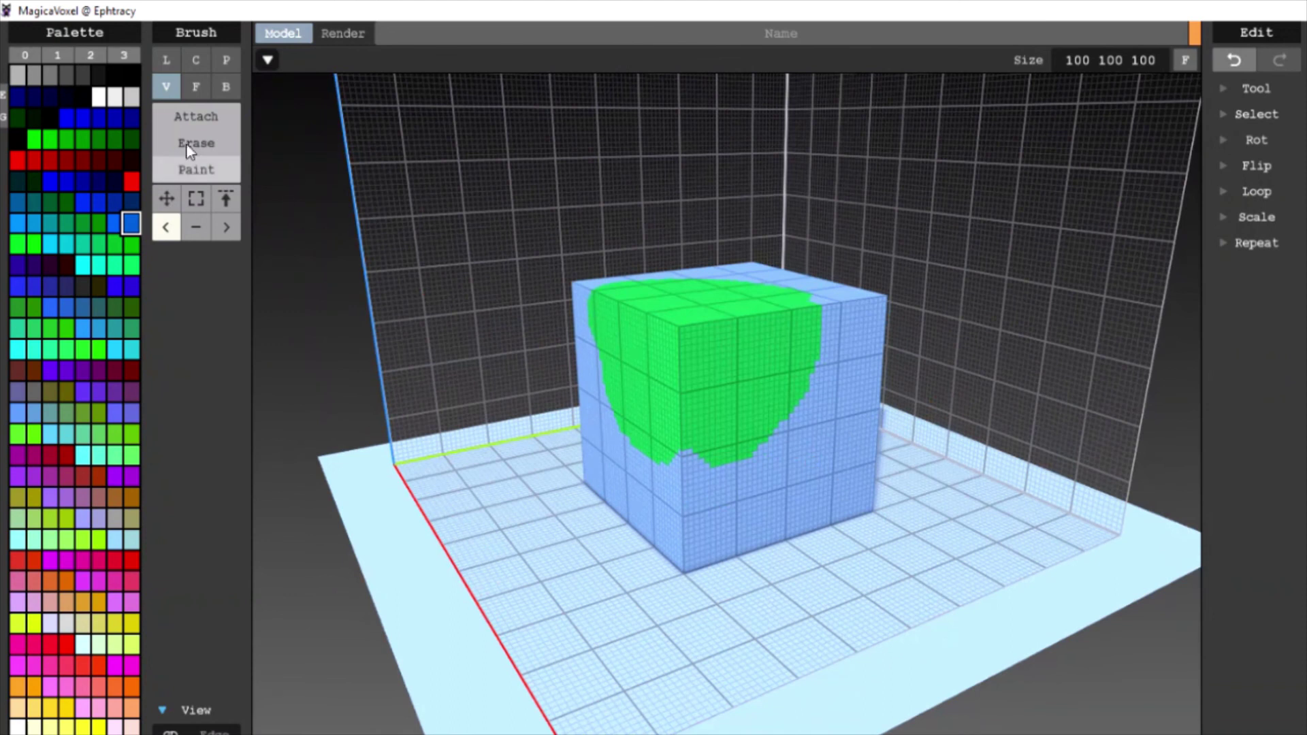
left_click(196, 170)
left_click(226, 87)
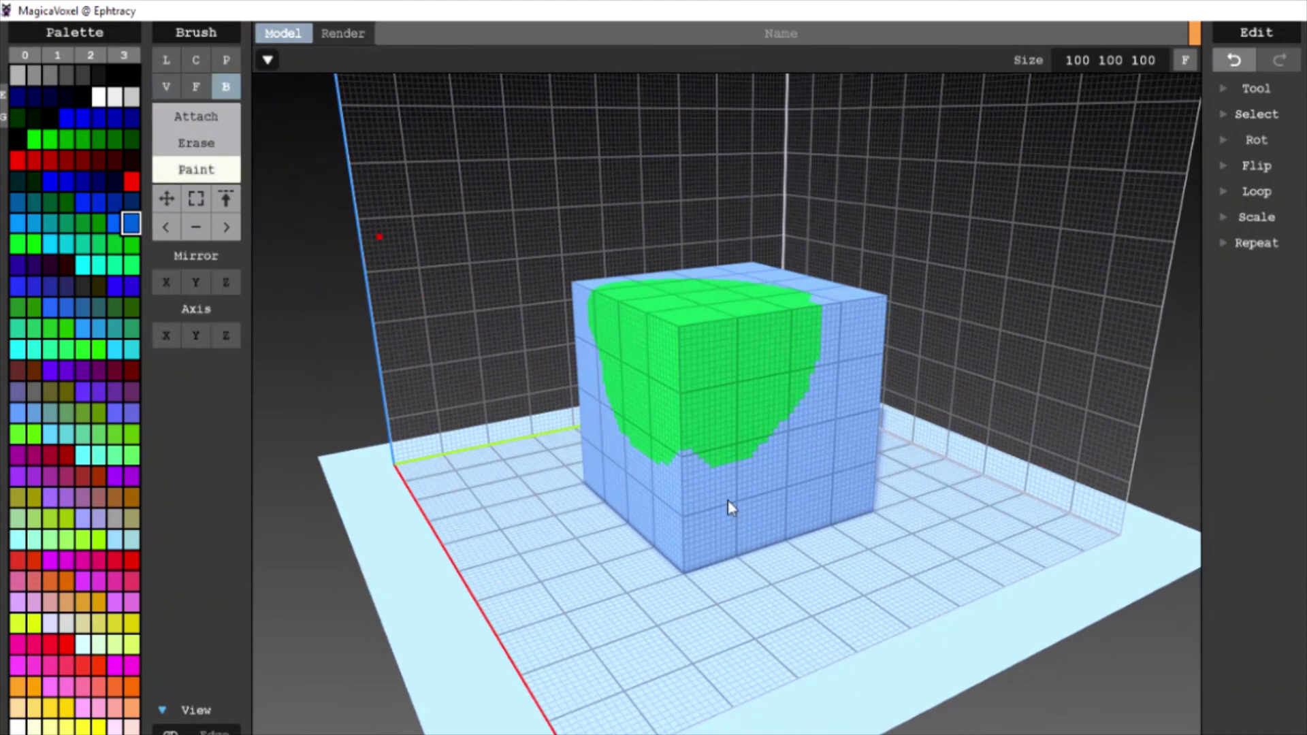
mouse_move(836, 520)
left_mouse_down()
mouse_move(548, 297)
mouse_move(583, 263)
mouse_move(551, 277)
left_mouse_up()
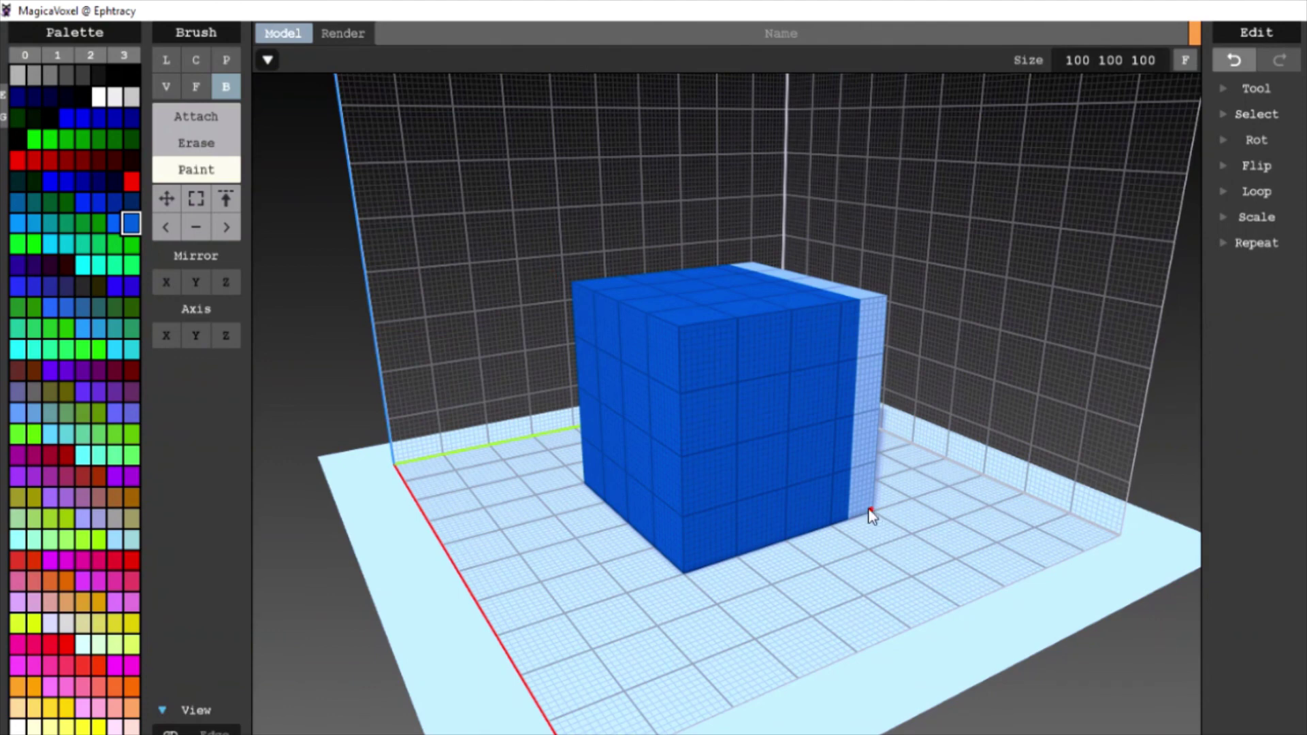
left_click_drag(871, 515, 570, 283)
mouse_move(571, 283)
right_mouse_down()
mouse_move(871, 548)
mouse_move(971, 496)
mouse_move(782, 498)
mouse_move(763, 517)
right_mouse_up()
scroll(764, 495, "down", 5)
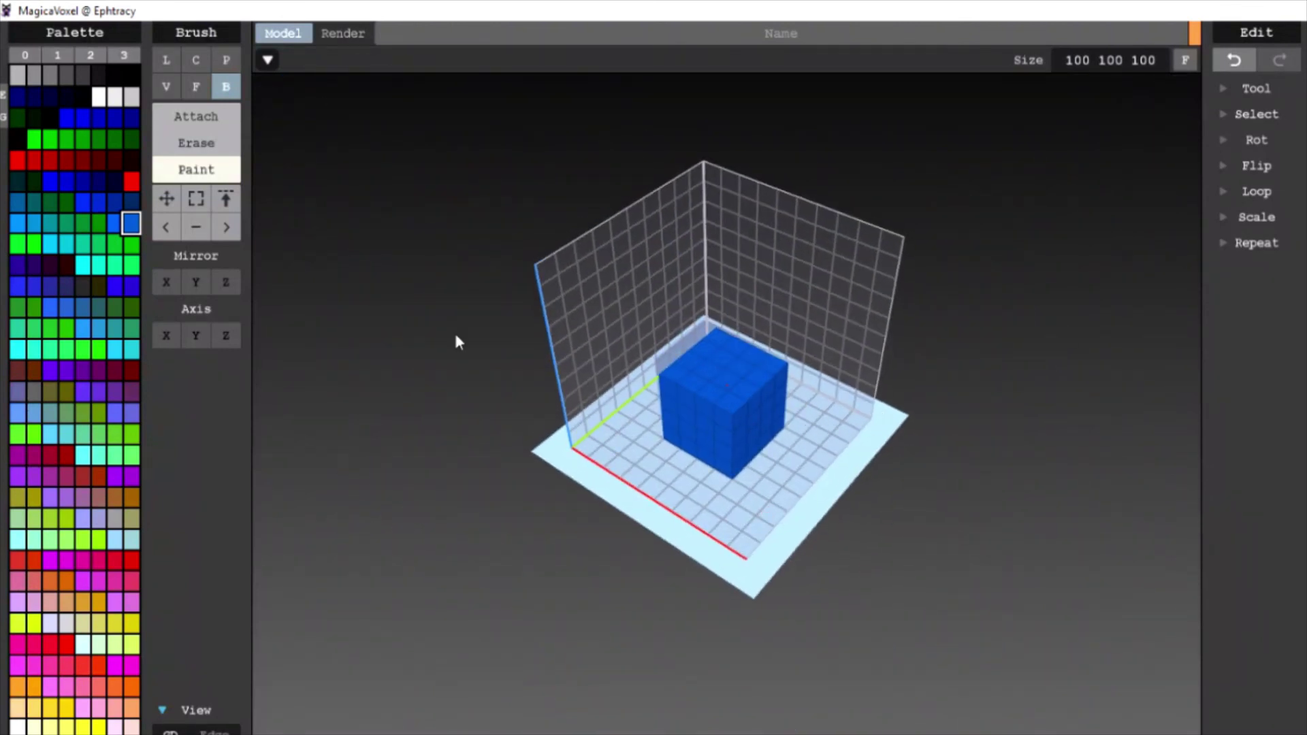
- Move the whole cube around the volume while Paint remains the selected mode, and undo the moves, keeping the cube fully blue
mouse_move(734, 394)
left_mouse_down()
mouse_move(738, 382)
mouse_move(752, 401)
mouse_move(665, 364)
mouse_move(710, 391)
left_mouse_up()
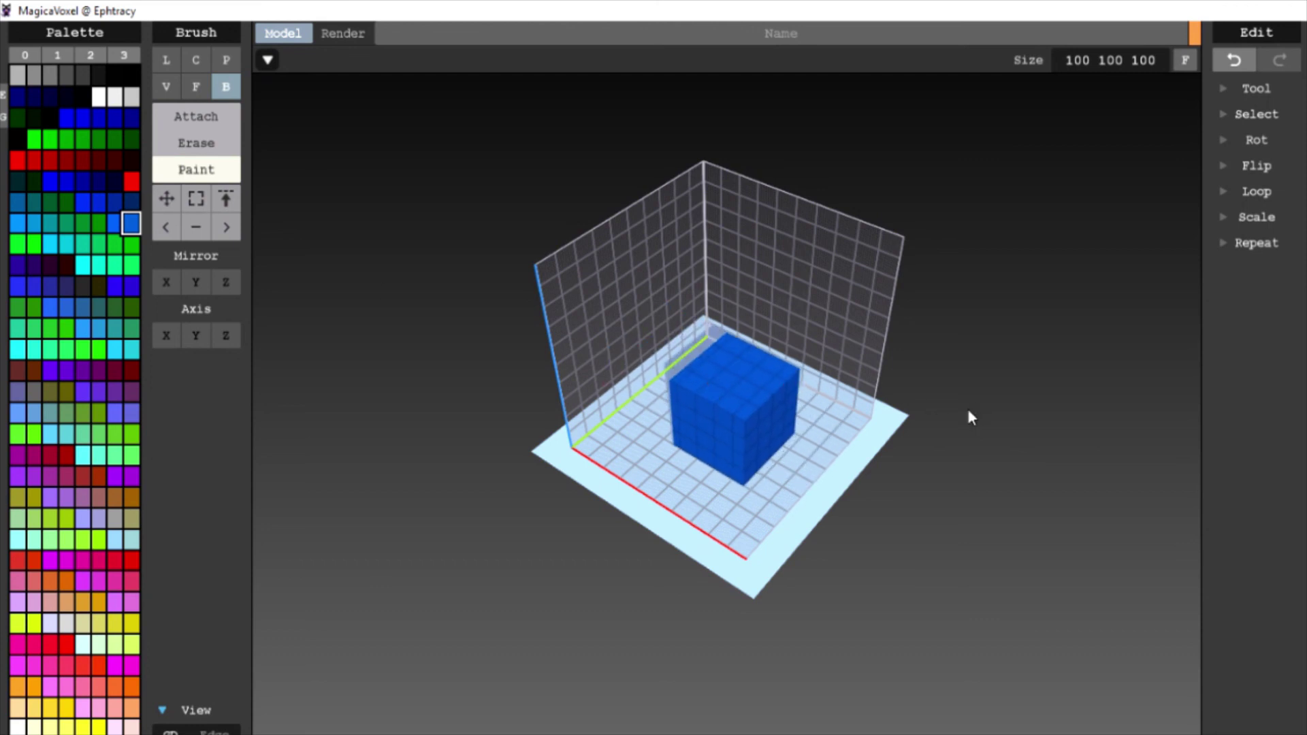
right_click_drag(969, 413, 741, 377)
mouse_move(740, 376)
left_mouse_down()
mouse_move(732, 326)
mouse_move(732, 367)
left_mouse_up()
mouse_move(732, 368)
right_mouse_down()
mouse_move(881, 377)
mouse_move(729, 359)
right_mouse_up()
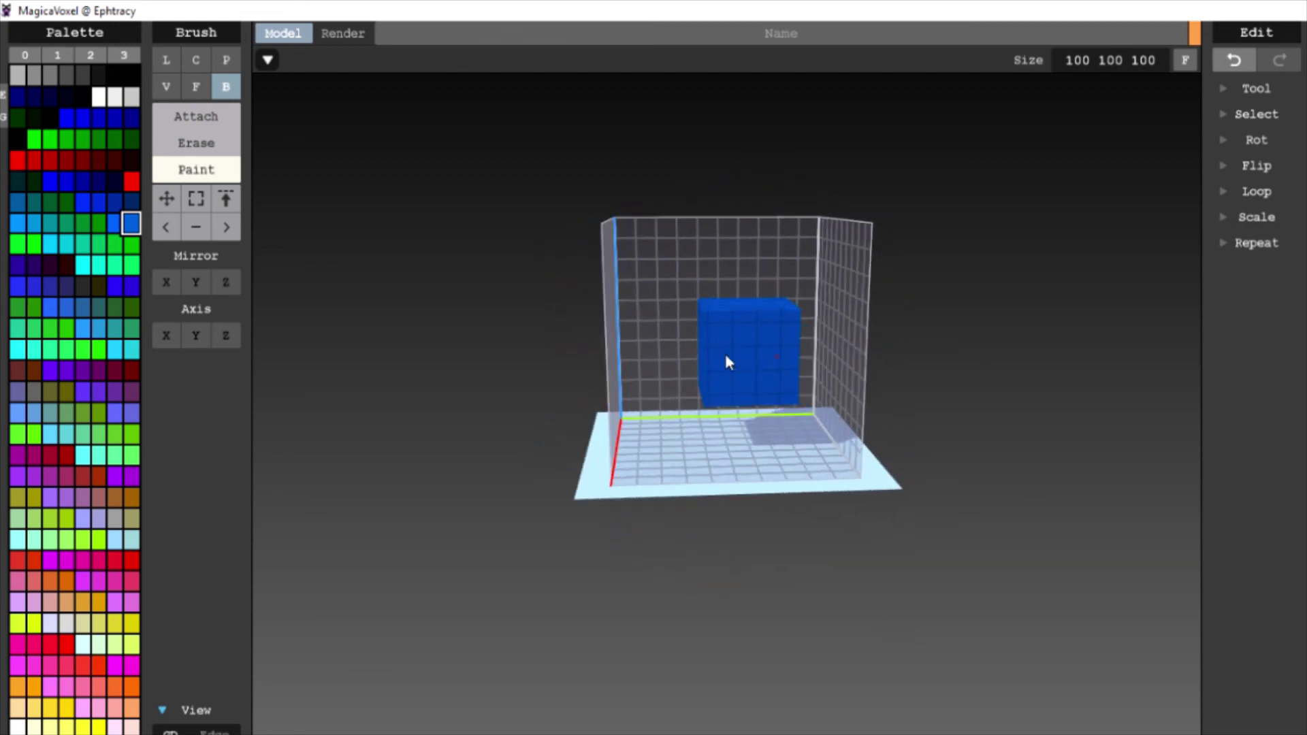
left_click_drag(729, 359, 660, 373)
right_click_drag(660, 373, 1196, 282)
key("ctrl+z")
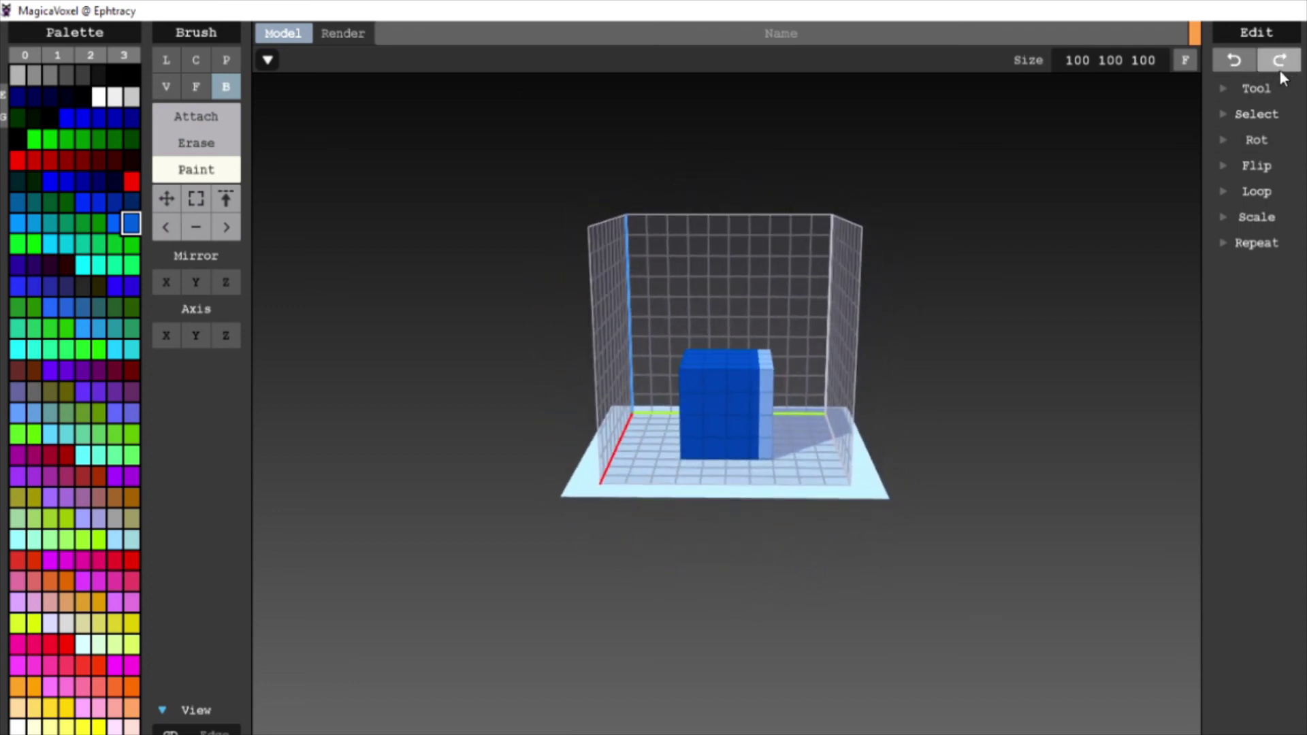
left_click(1279, 69)
scroll(883, 448, "up", 3)
right_click_drag(883, 447, 814, 532)
scroll(814, 533, "down", 2)
scroll(814, 532, "down", 4)
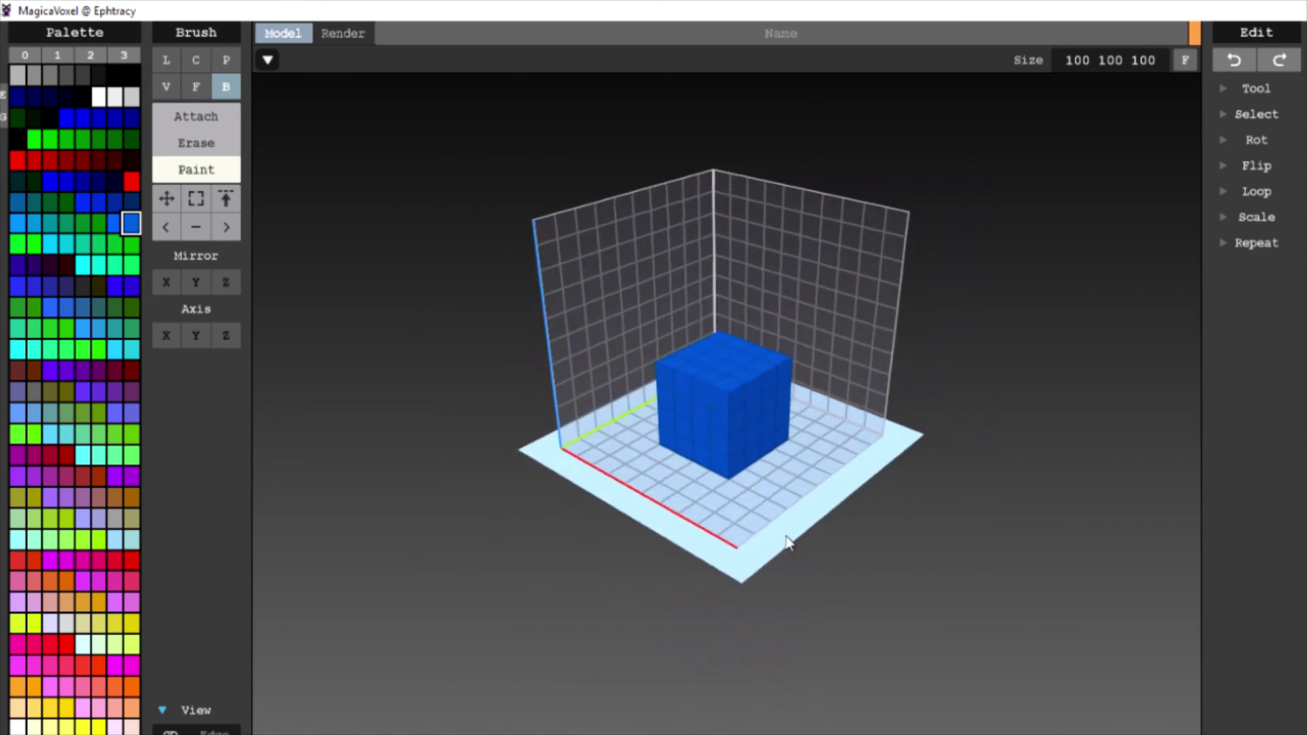
- Move the cube with the Move tool until part of it wraps around the volume, and undo the move
left_click(166, 198)
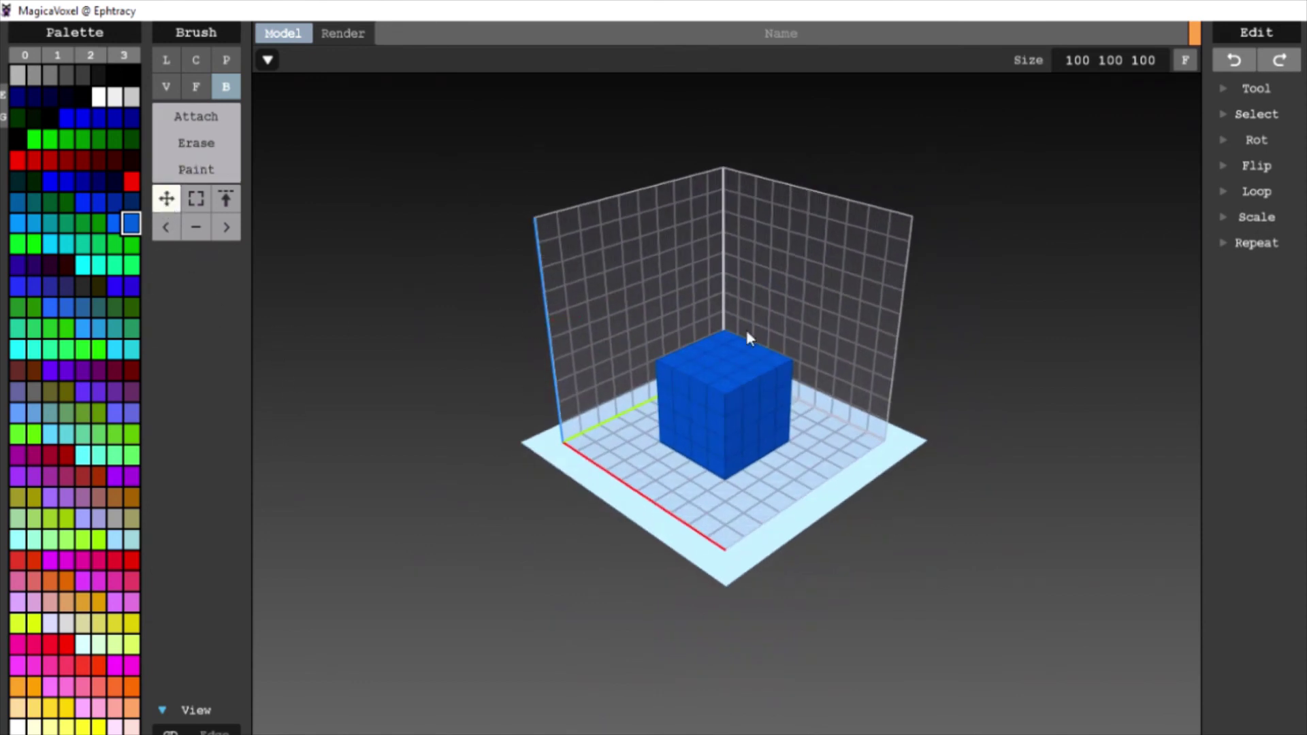
mouse_move(758, 461)
left_mouse_down()
mouse_move(755, 385)
mouse_move(789, 306)
mouse_move(674, 354)
mouse_move(688, 286)
mouse_move(792, 460)
mouse_move(742, 340)
mouse_move(856, 252)
mouse_move(650, 235)
mouse_move(709, 500)
mouse_move(773, 484)
mouse_move(810, 257)
mouse_move(626, 330)
mouse_move(801, 456)
mouse_move(846, 324)
mouse_move(734, 423)
mouse_move(743, 435)
left_mouse_up()
right_click_drag(743, 435, 807, 510)
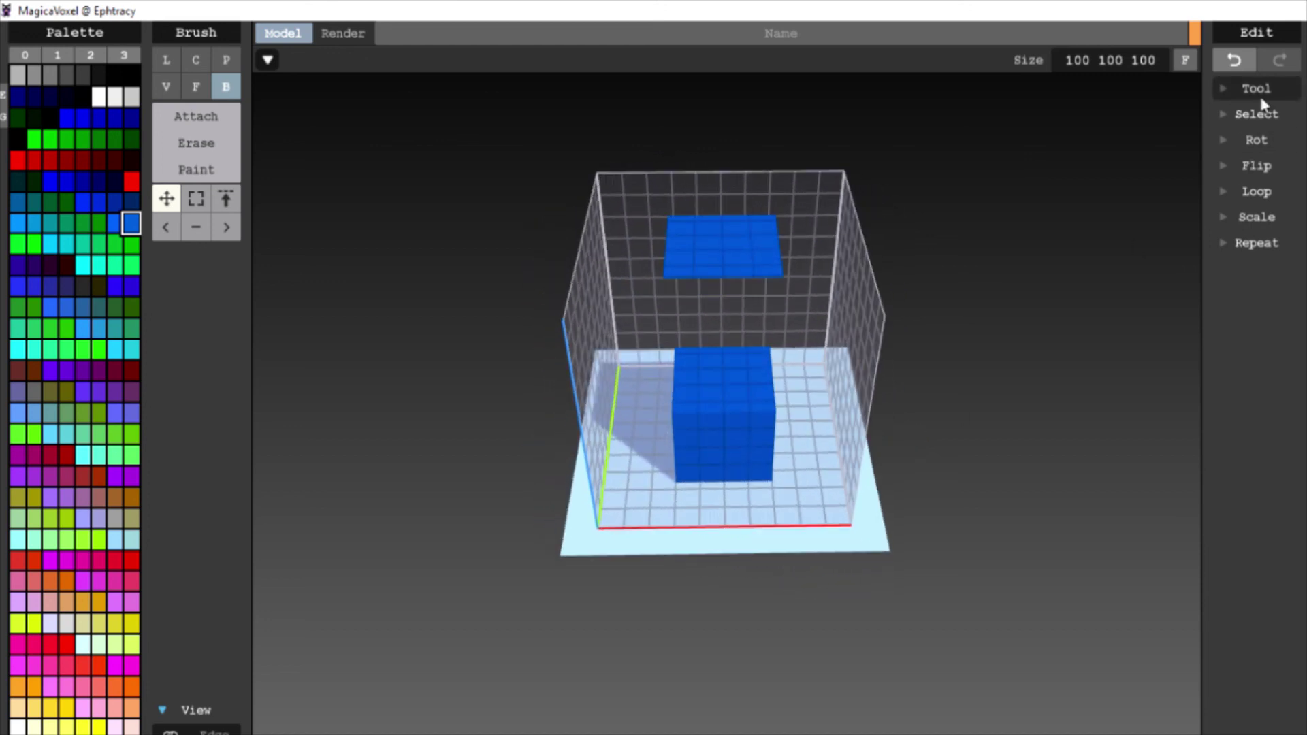
key("ctrl+z")
scroll(855, 438, "up", 3)
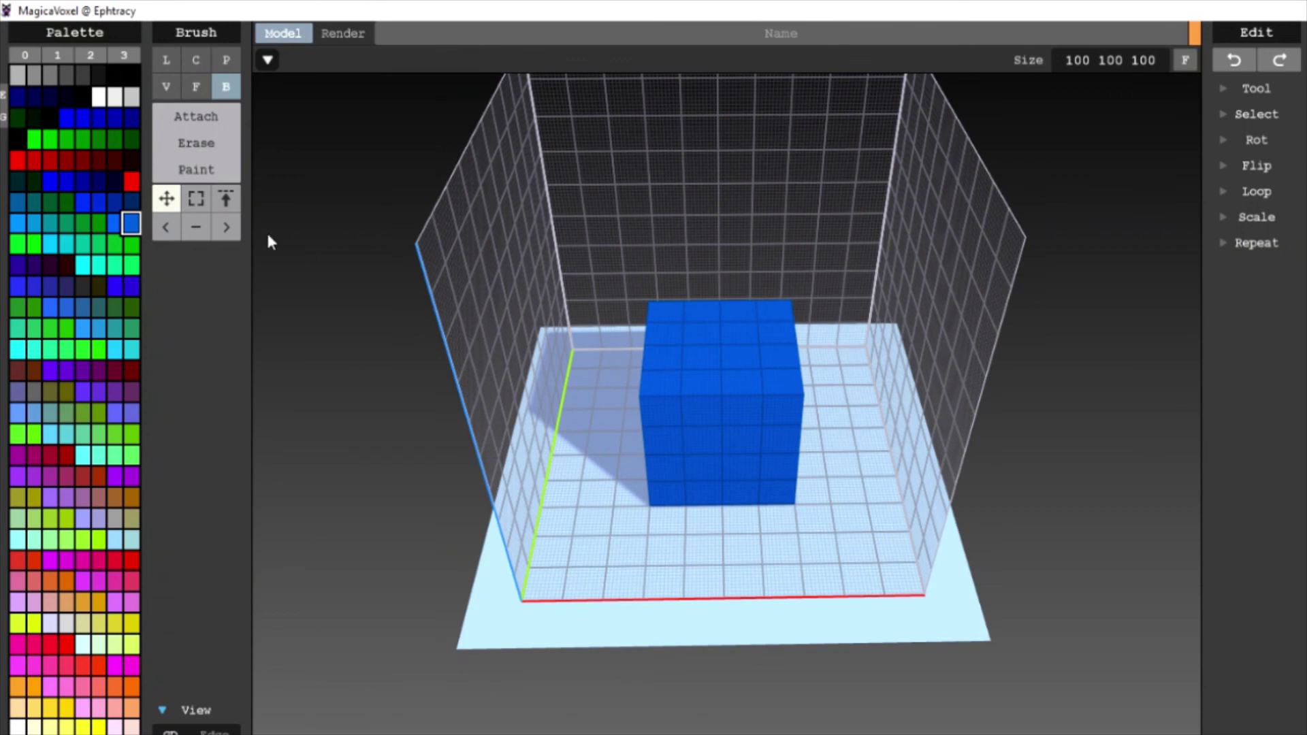
- Select the whole blue cube with the Region Select tool in V mode, and undo the selection
left_click(229, 207)
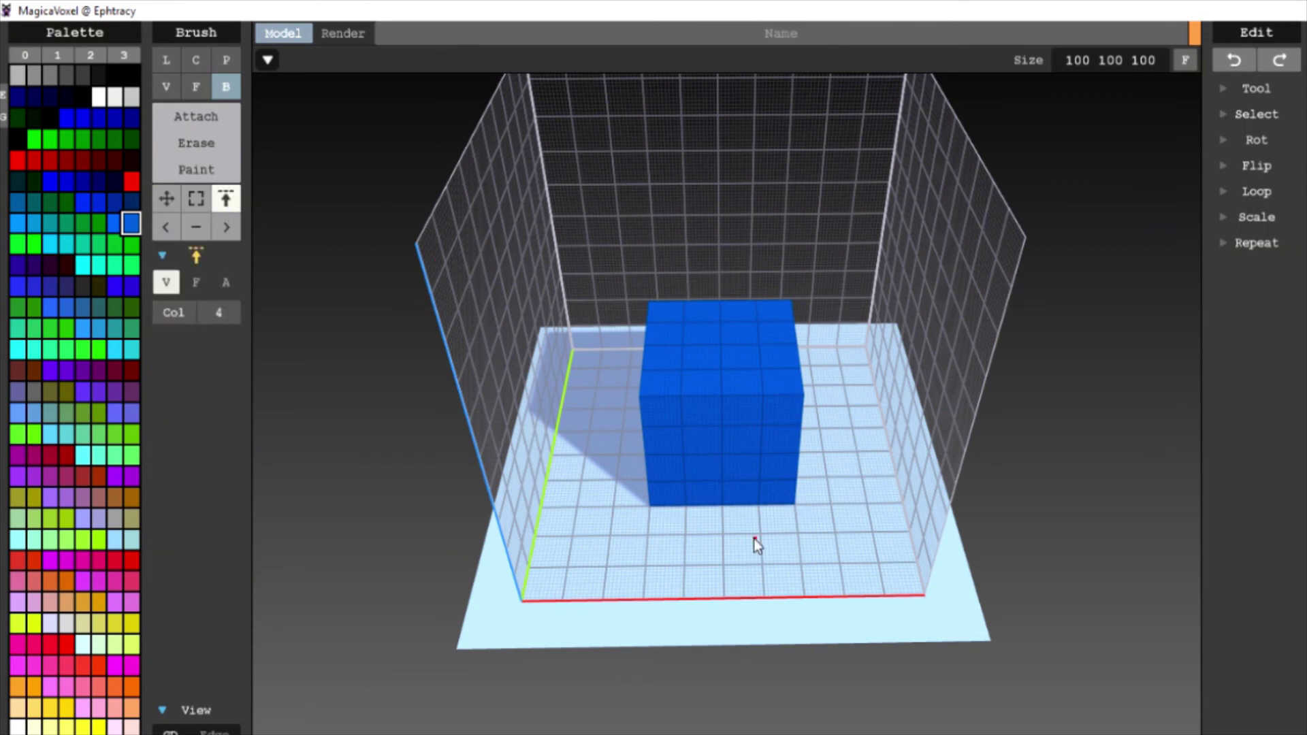
scroll(755, 537, "up", 3)
mouse_move(758, 536)
right_mouse_down()
mouse_move(762, 501)
mouse_move(672, 481)
right_mouse_up()
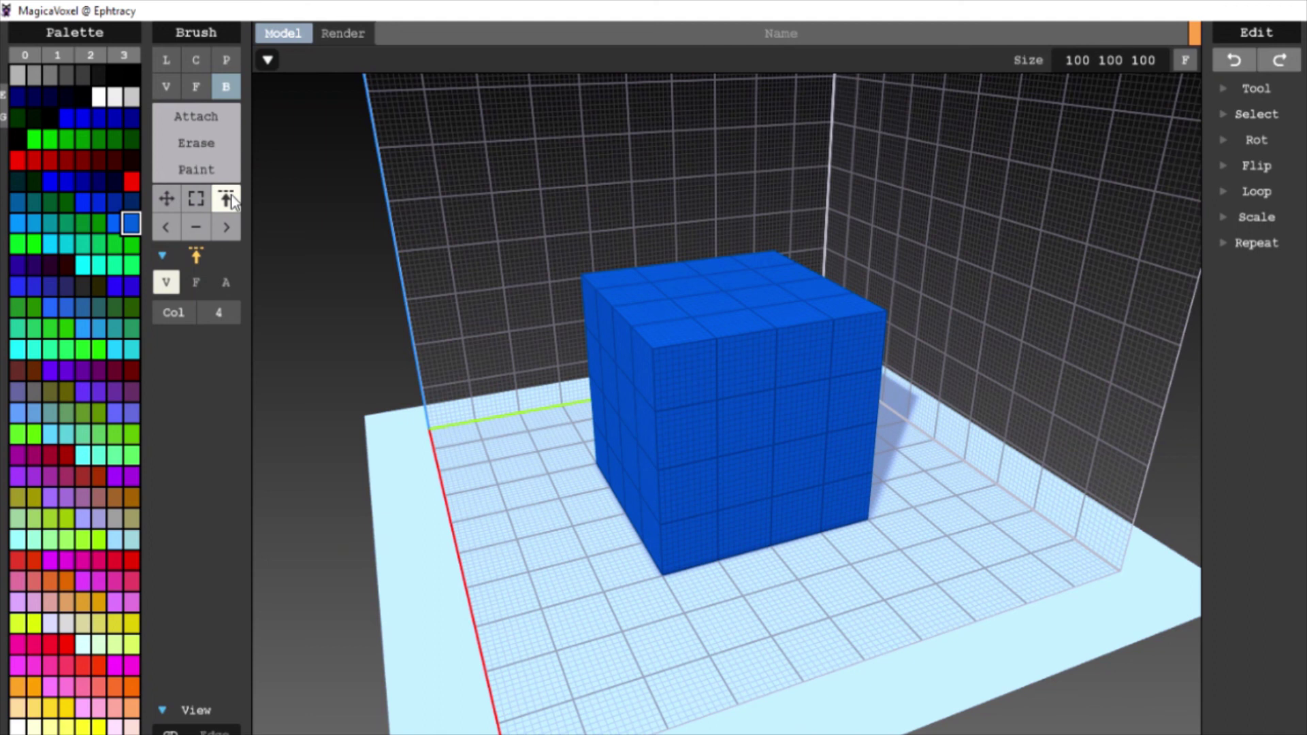
mouse_move(510, 336)
right_mouse_down()
mouse_move(610, 384)
mouse_move(501, 348)
right_mouse_up()
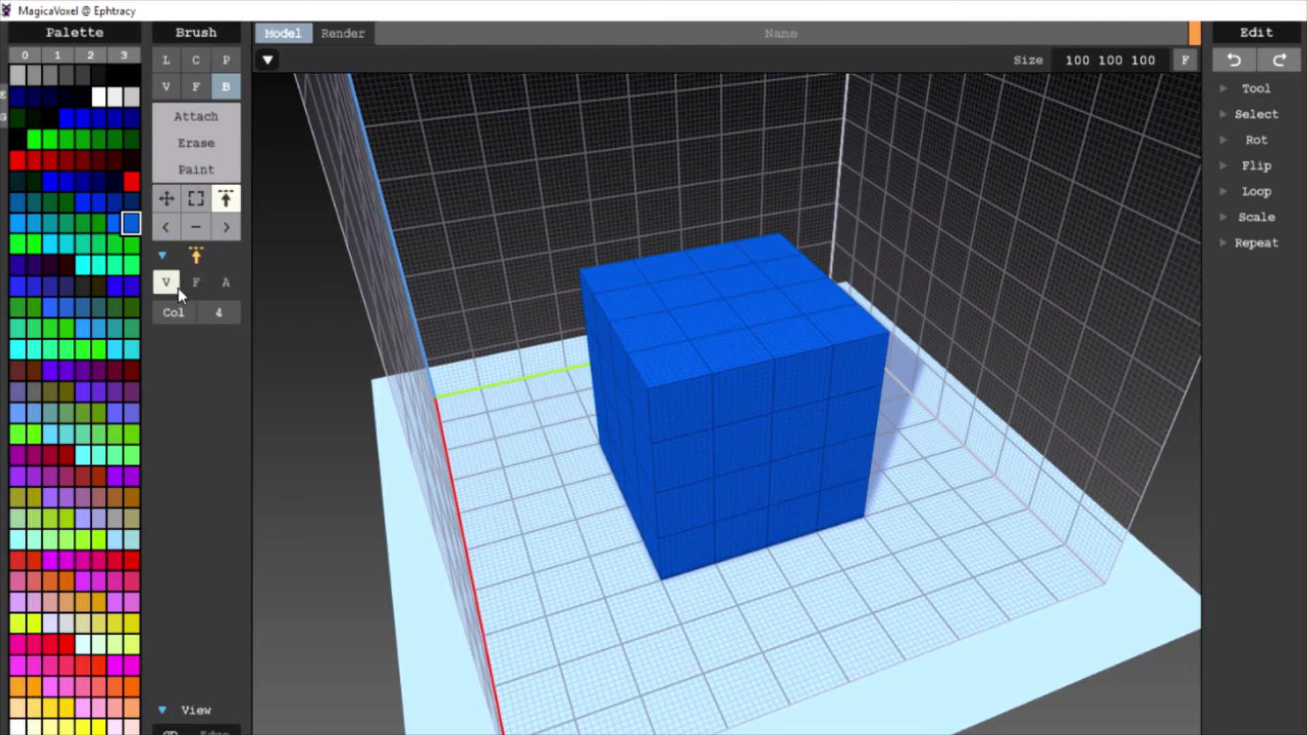
key("ctrl+a")
right_click_drag(501, 548, 744, 411)
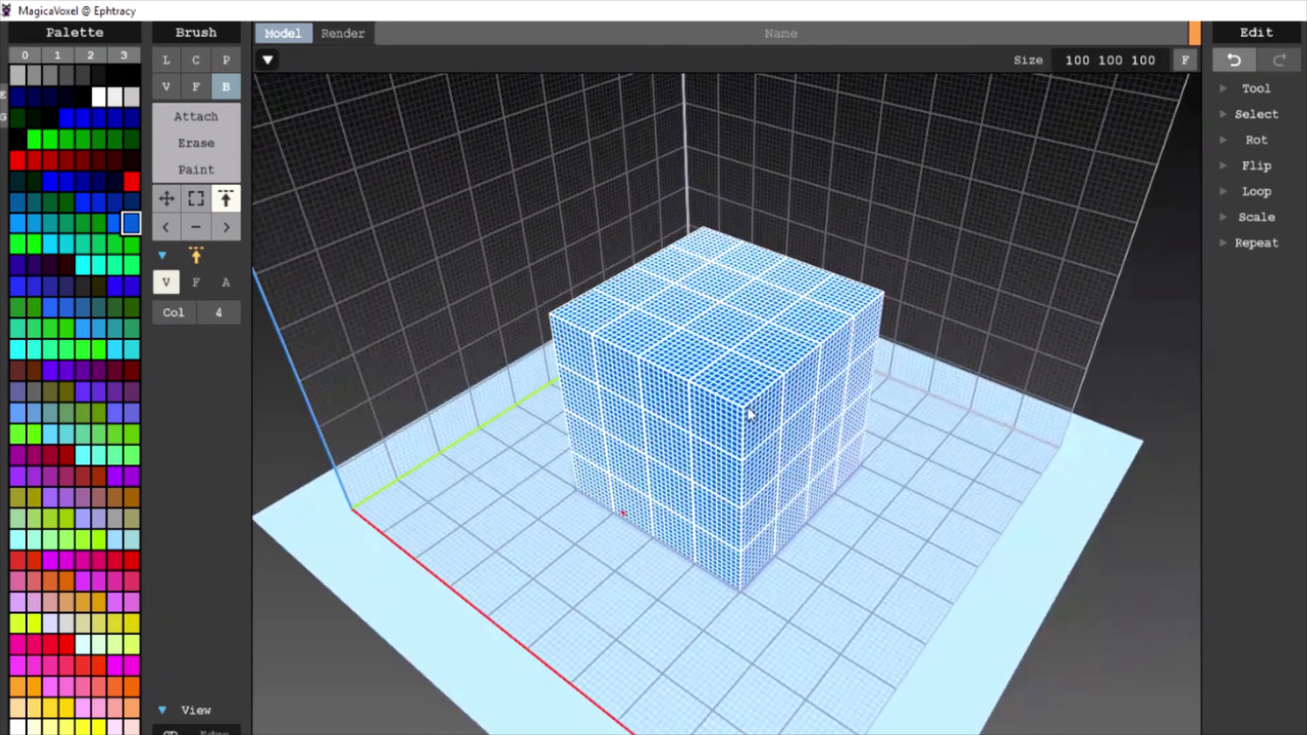
key("ctrl+z")
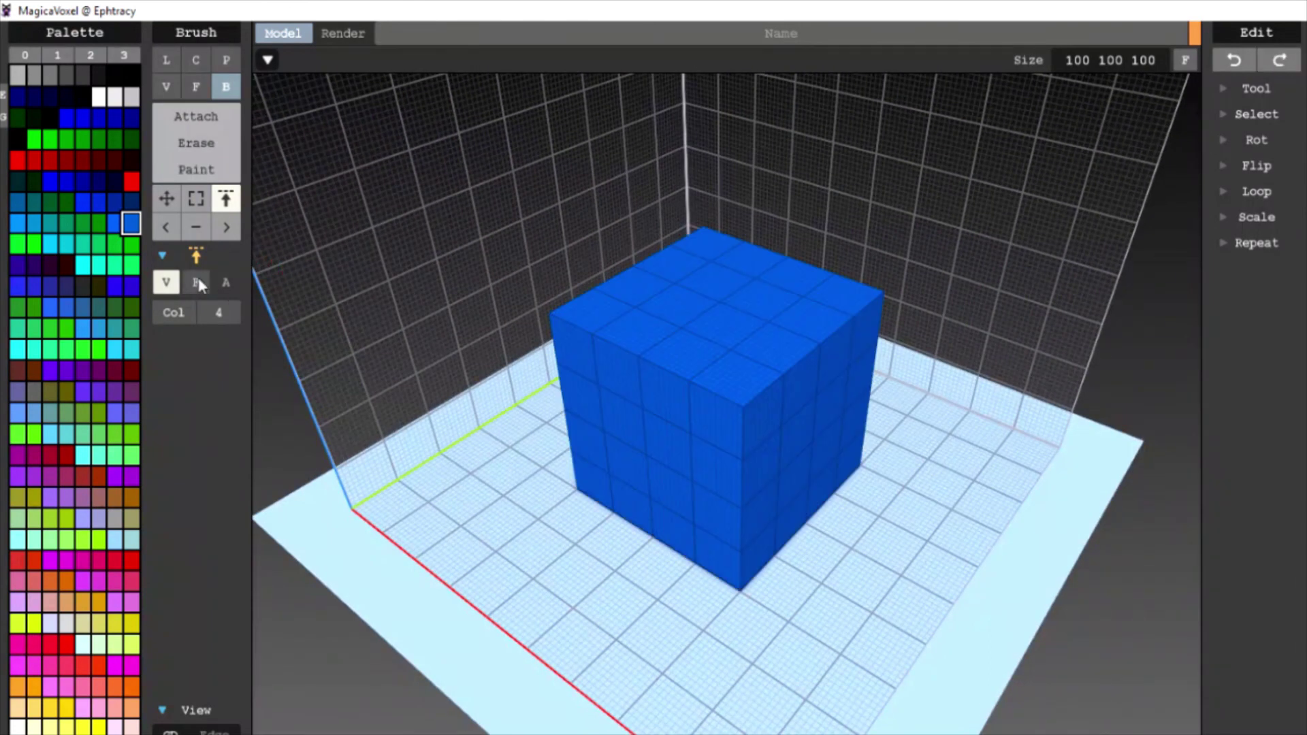
- Select individual faces of the cube, including its top, with Region Select in F mode, and undo the face selections
left_click(196, 282)
left_click(687, 447)
right_click_drag(696, 460, 769, 467)
right_click_drag(713, 309, 826, 513)
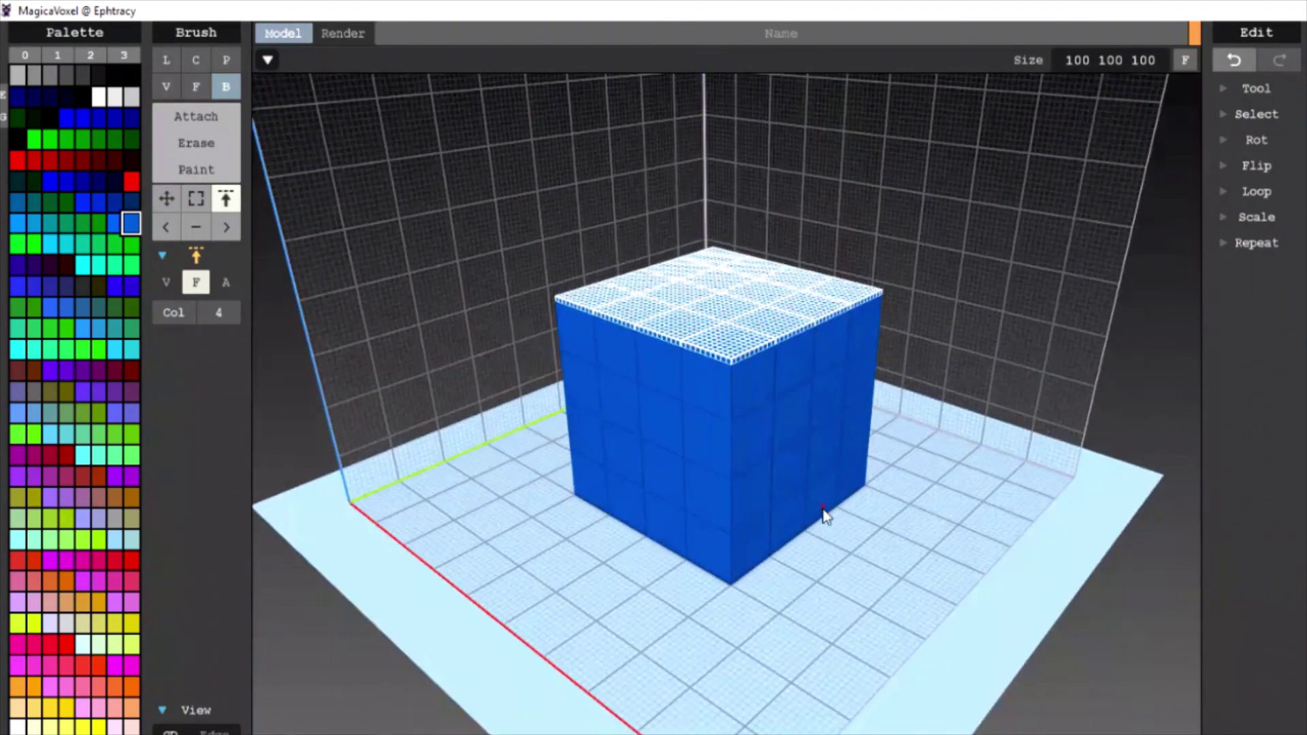
right_click_drag(690, 483, 768, 500)
key("ctrl+z")
key("ctrl+z")
key("ctrl+z")
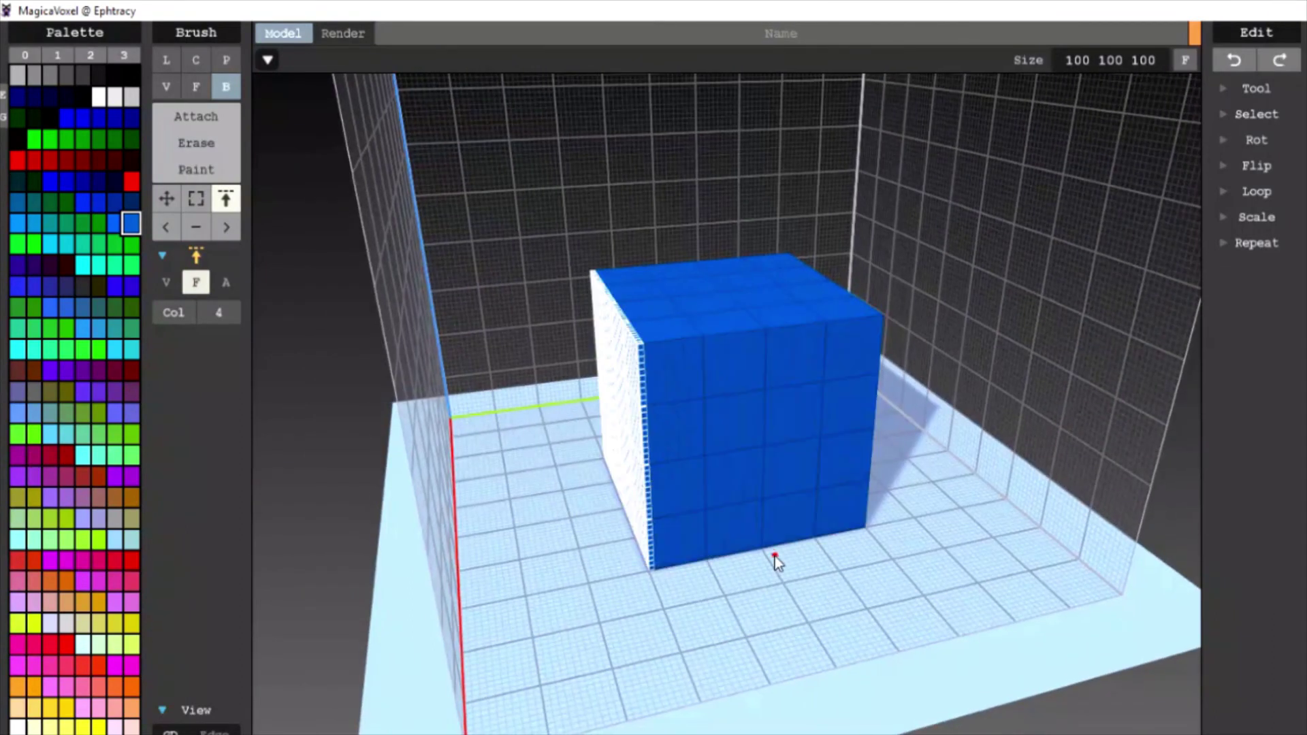
key("ctrl+z")
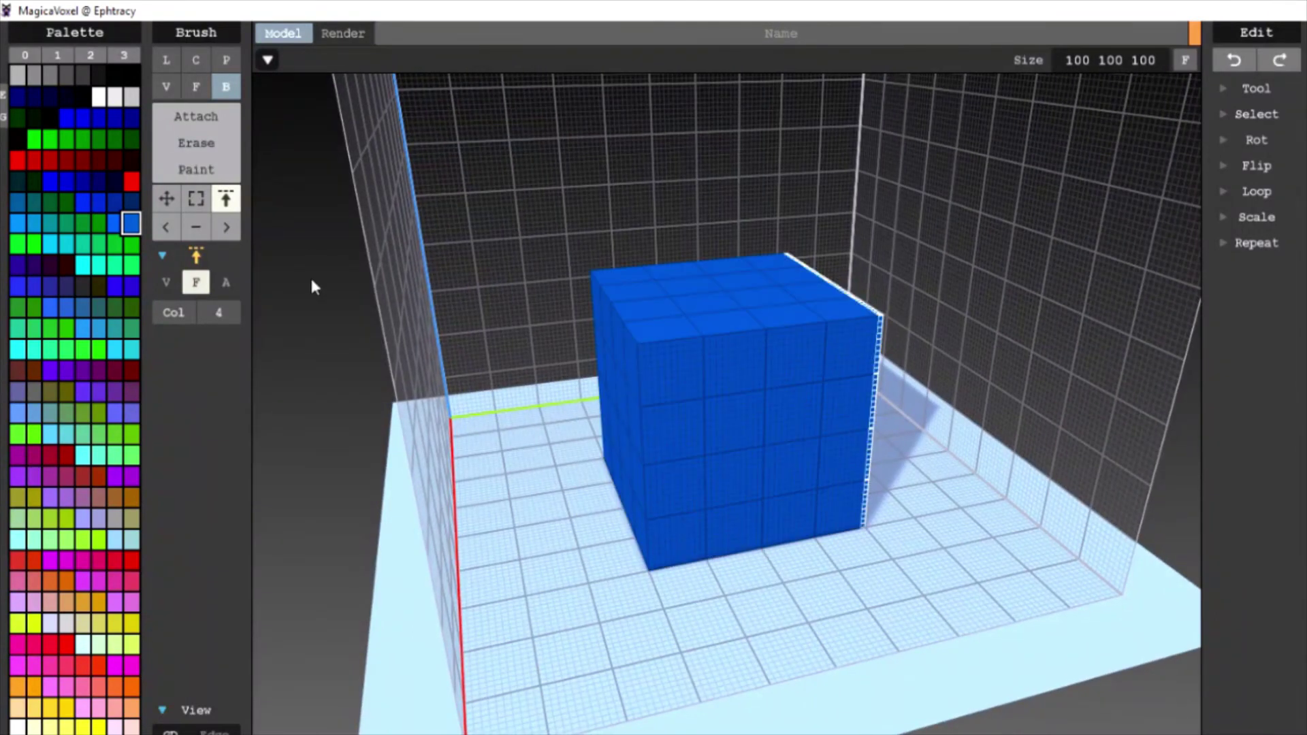
- Select every voxel of the blue cube with Region Select in A mode, and set its matching to Geo
left_click(226, 281)
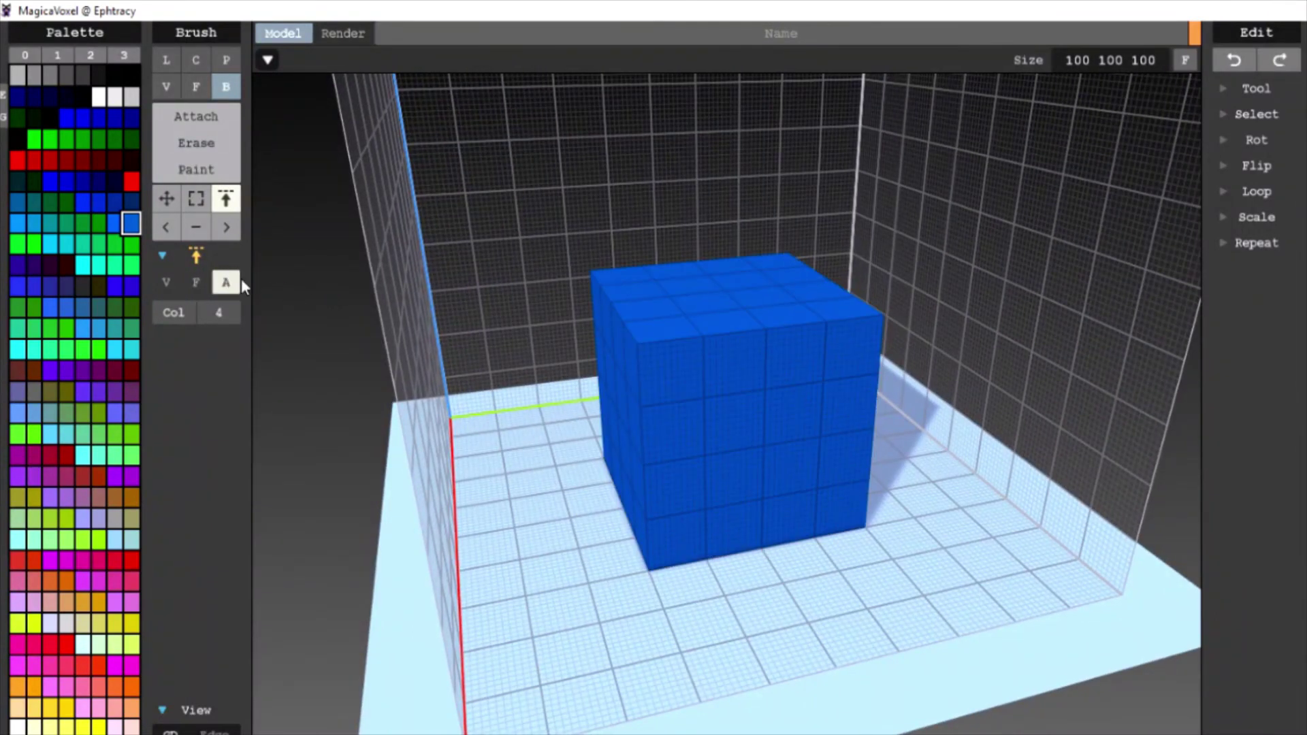
right_click_drag(1085, 532, 941, 517)
scroll(997, 528, "down", 5)
scroll(802, 499, "up", 5)
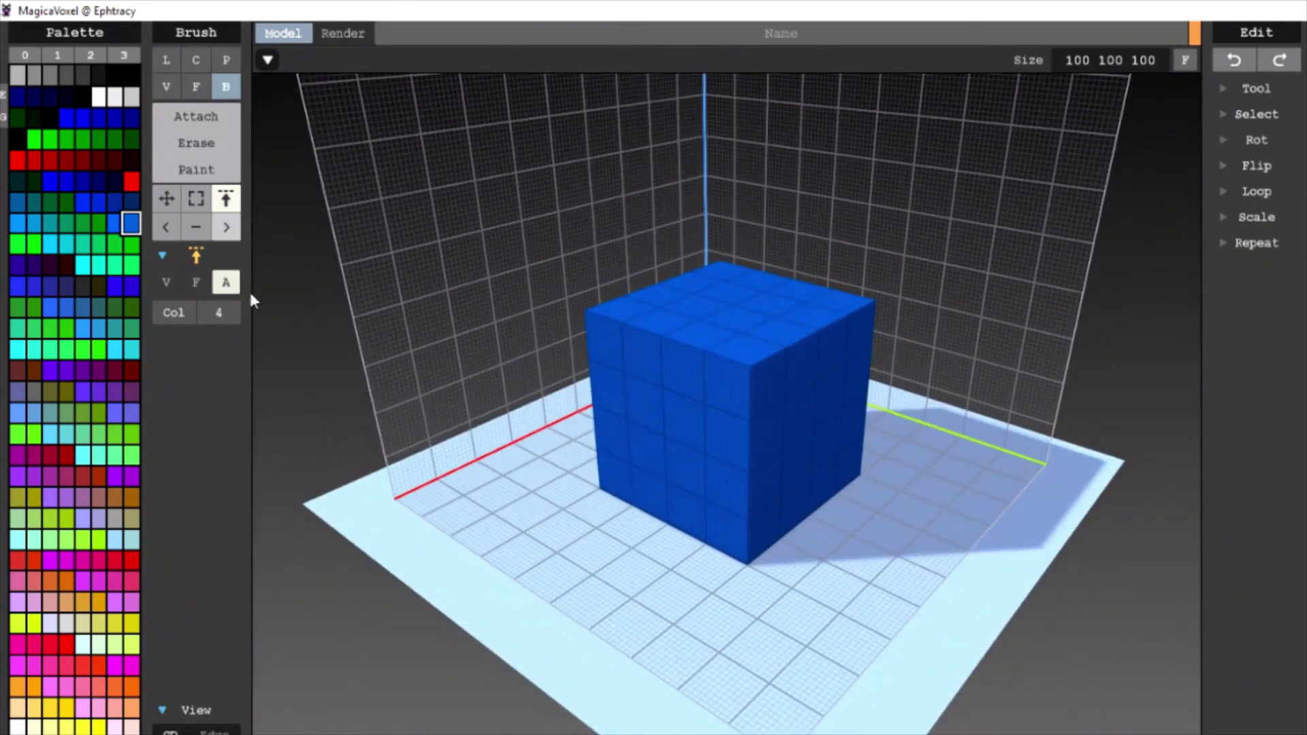
right_click_drag(478, 533, 687, 428)
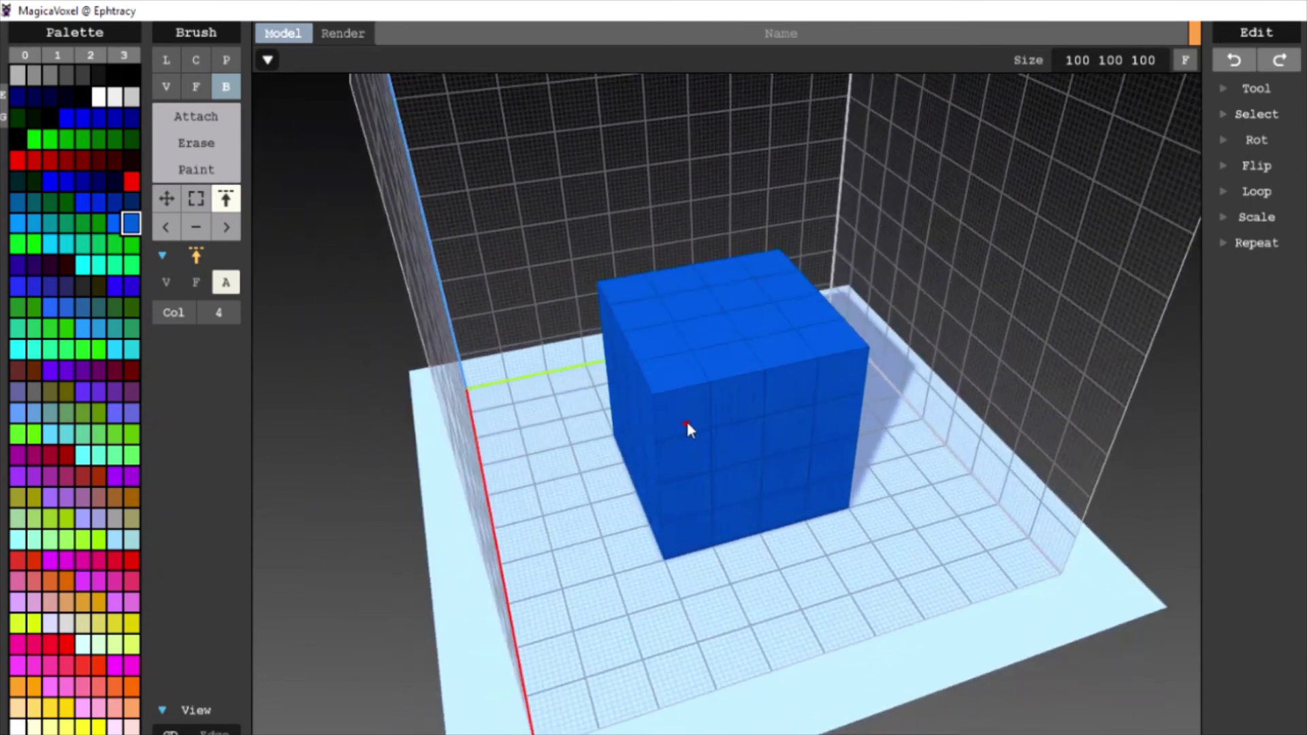
left_click(686, 423)
right_click_drag(560, 554, 497, 544)
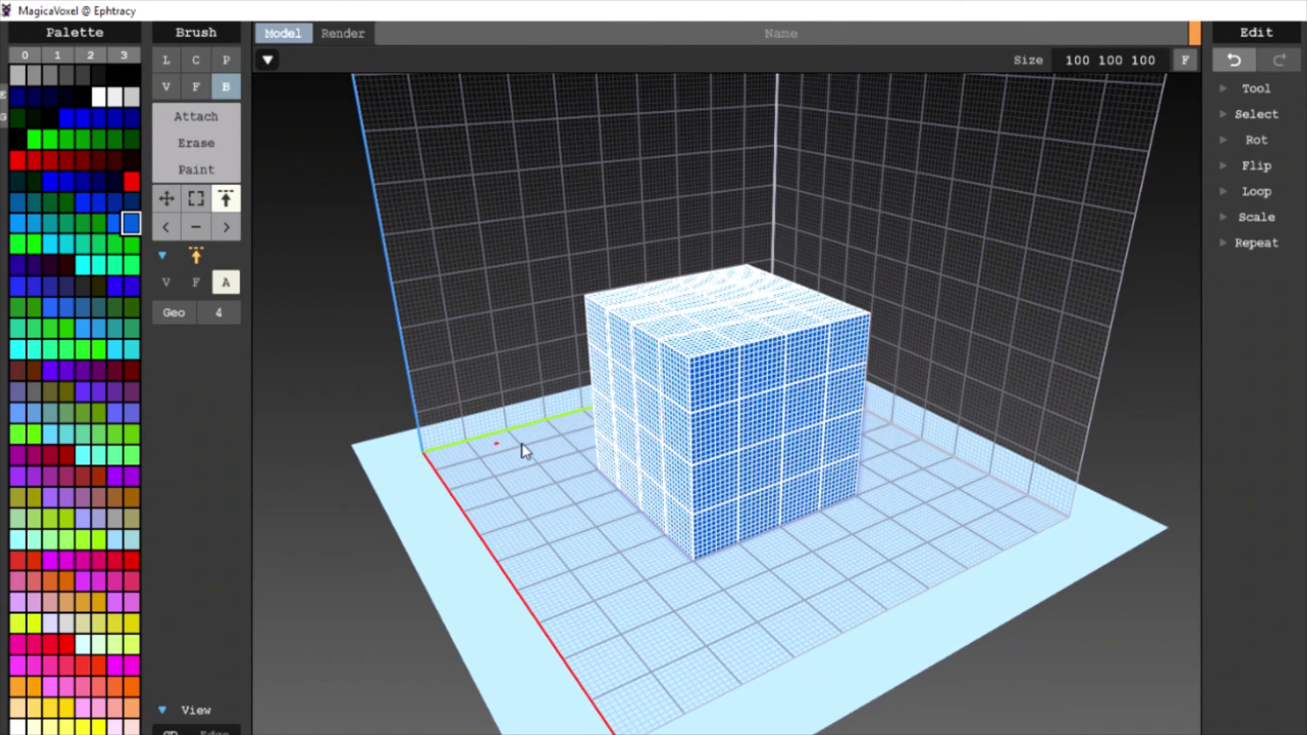
right_click_drag(769, 395, 914, 390)
left_click(173, 313)
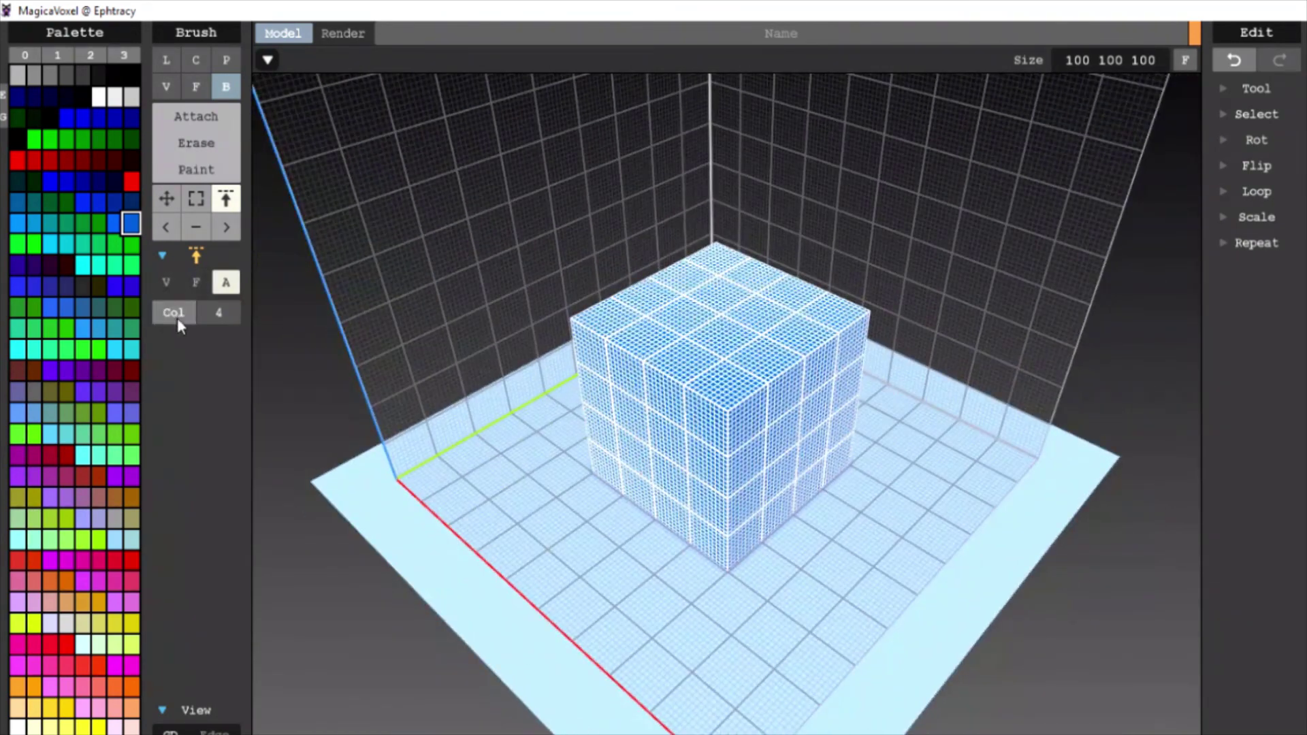
left_click(176, 314)
- Clear the selection of the cube in A mode with the Select None command
left_click(1254, 87)
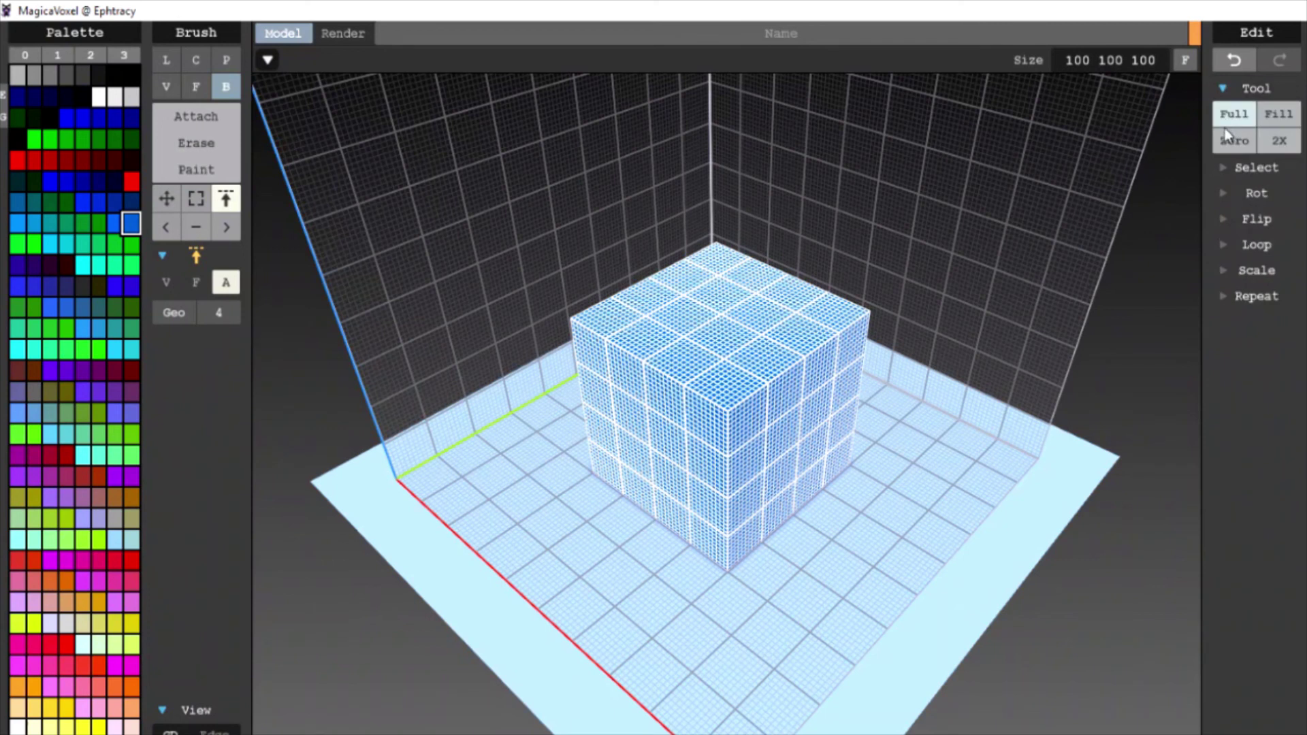
left_click(1256, 88)
left_click(1256, 113)
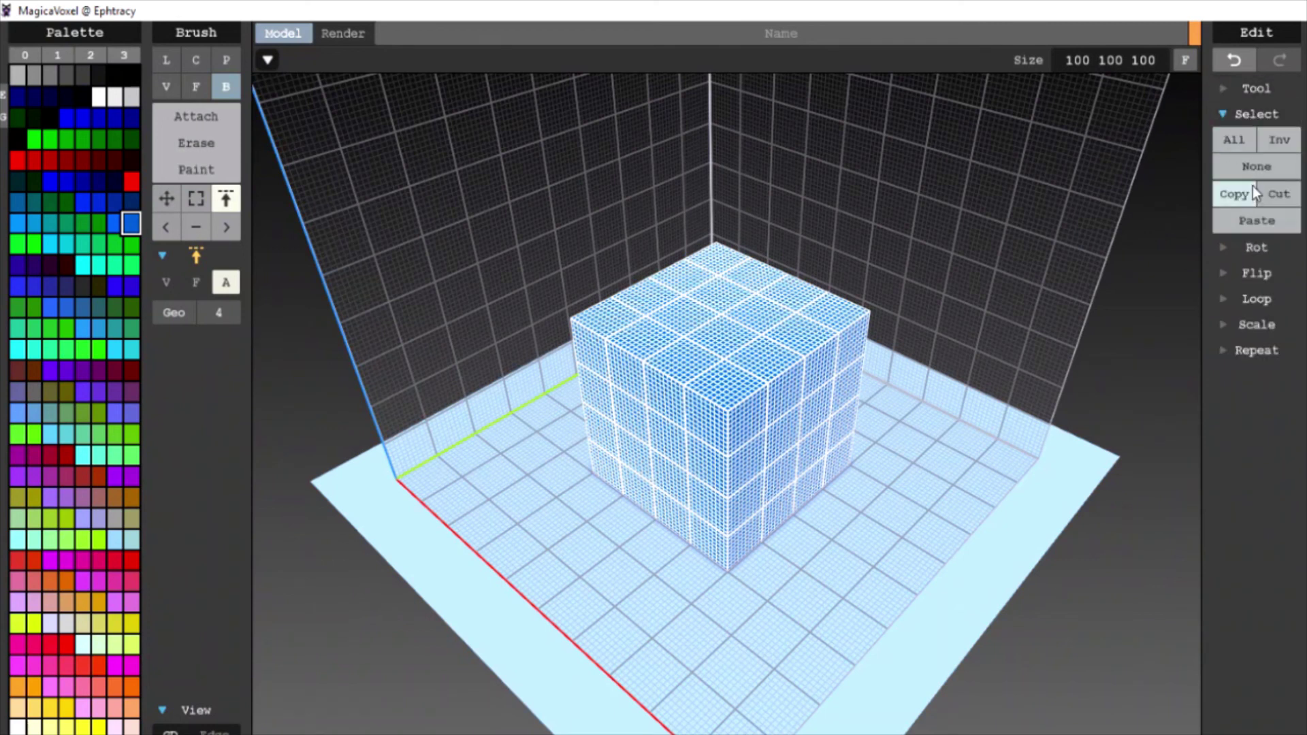
left_click(1255, 166)
key("ctrl+a")
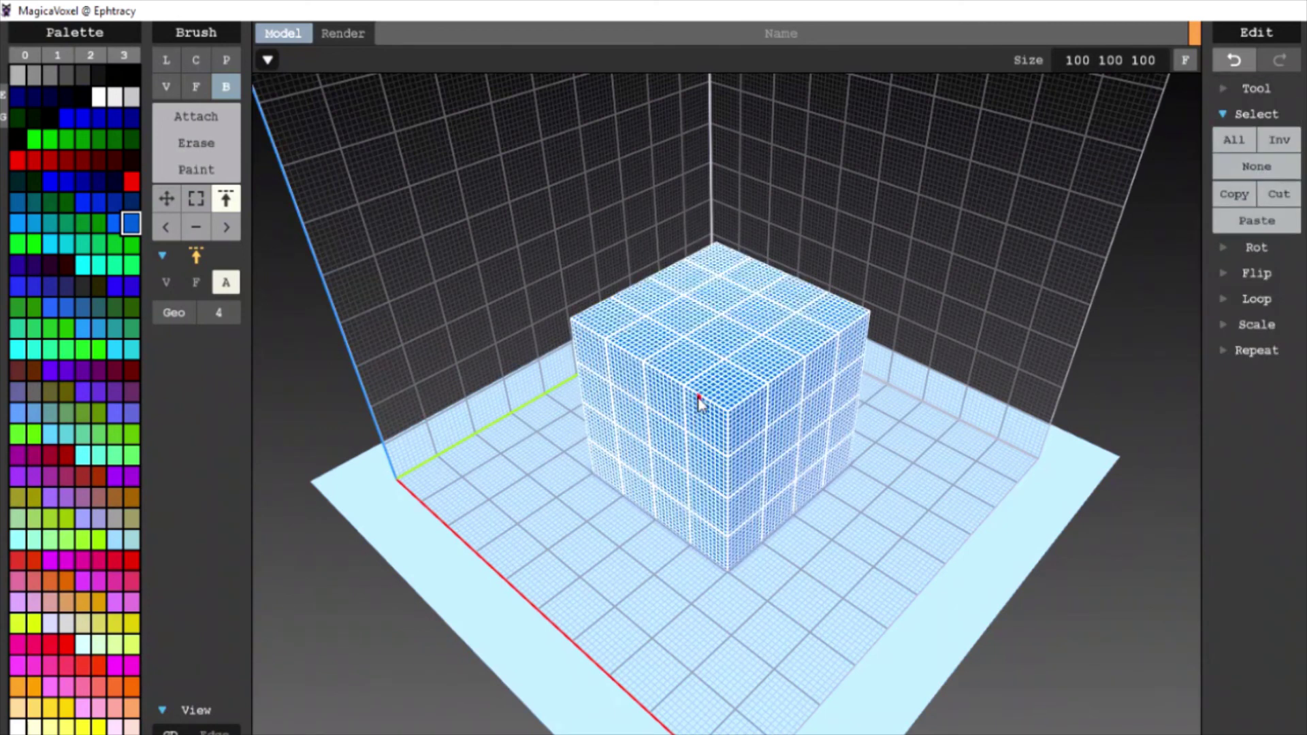
left_click(1252, 168)
left_click(1251, 115)
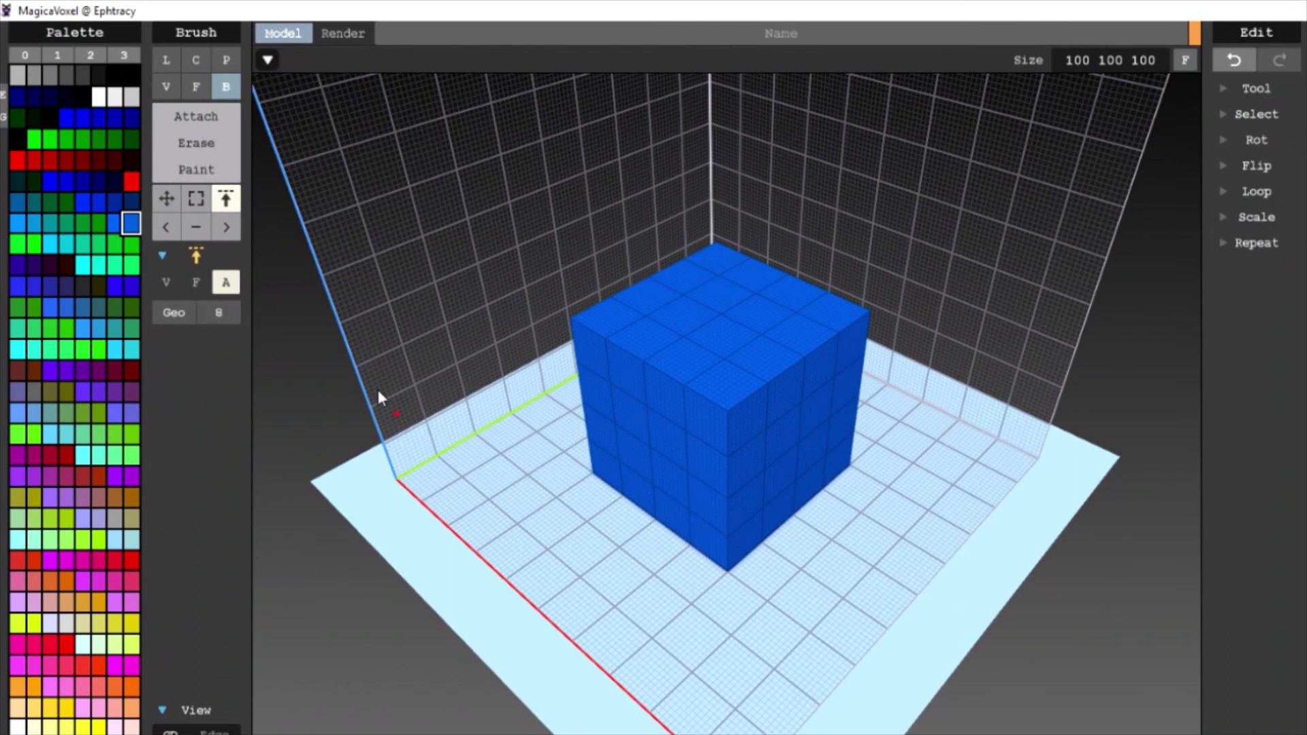
- Switch Region Select's connectivity back and forth between 4 and 8
left_click(216, 313)
right_click_drag(493, 510, 525, 461)
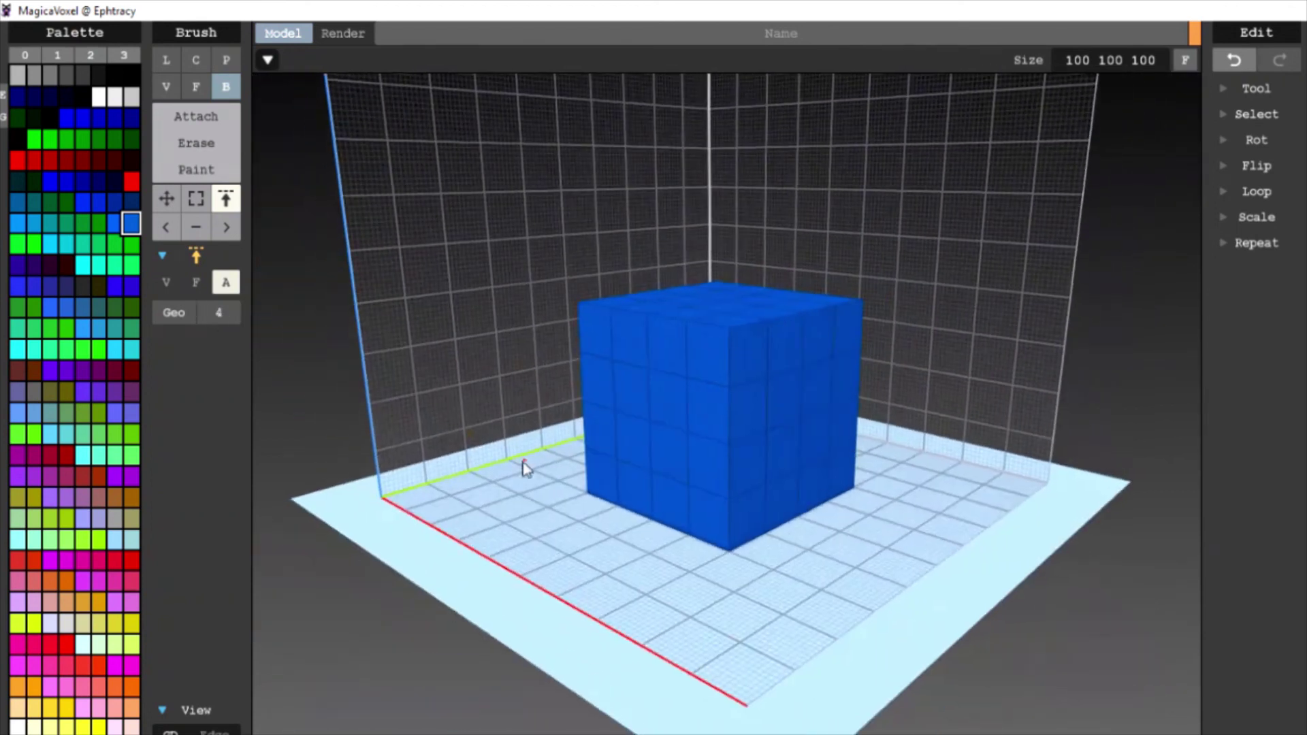
right_click_drag(447, 383, 473, 396)
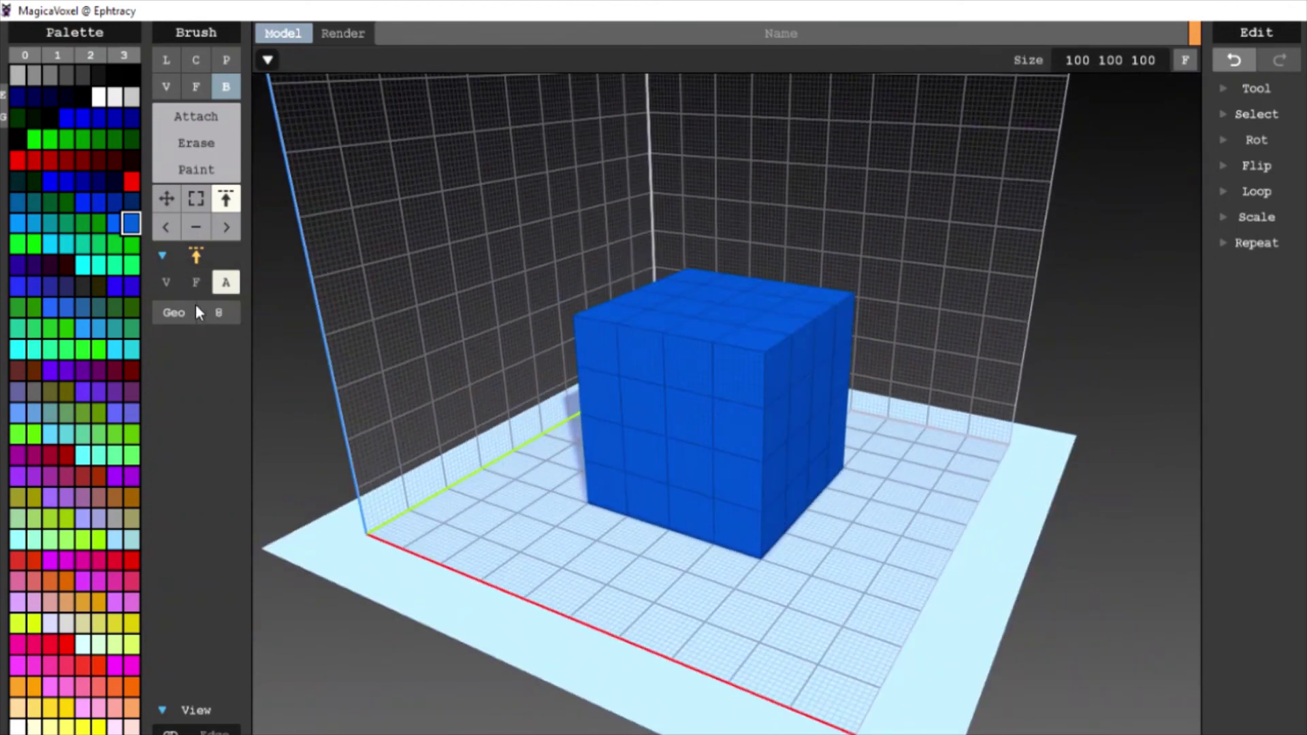
left_click(218, 315)
type("4")
scroll(432, 432, "up", 6)
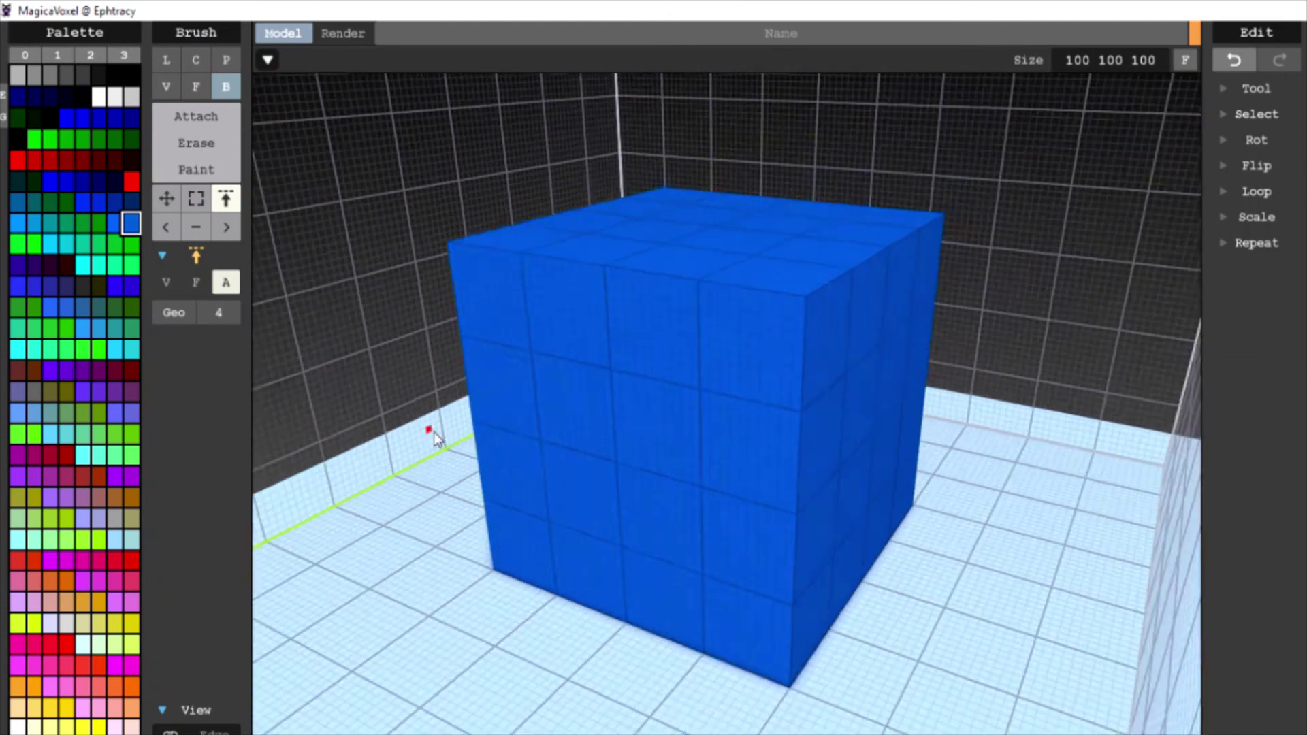
left_click(220, 314)
scroll(395, 423, "down", 5)
right_click_drag(395, 425, 536, 388)
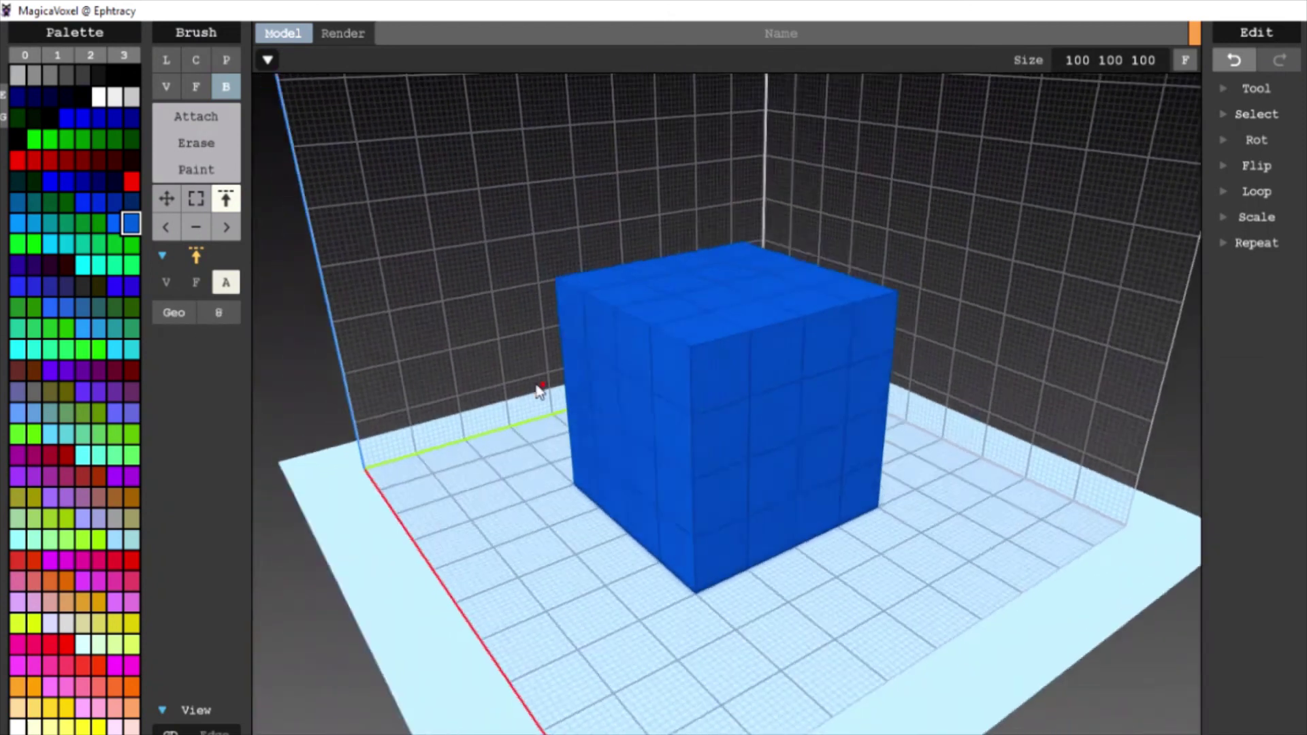
- Select the whole cube with Region Select in V mode with Geo matching and connectivity 4, and collapse the tool's options
left_click(836, 385)
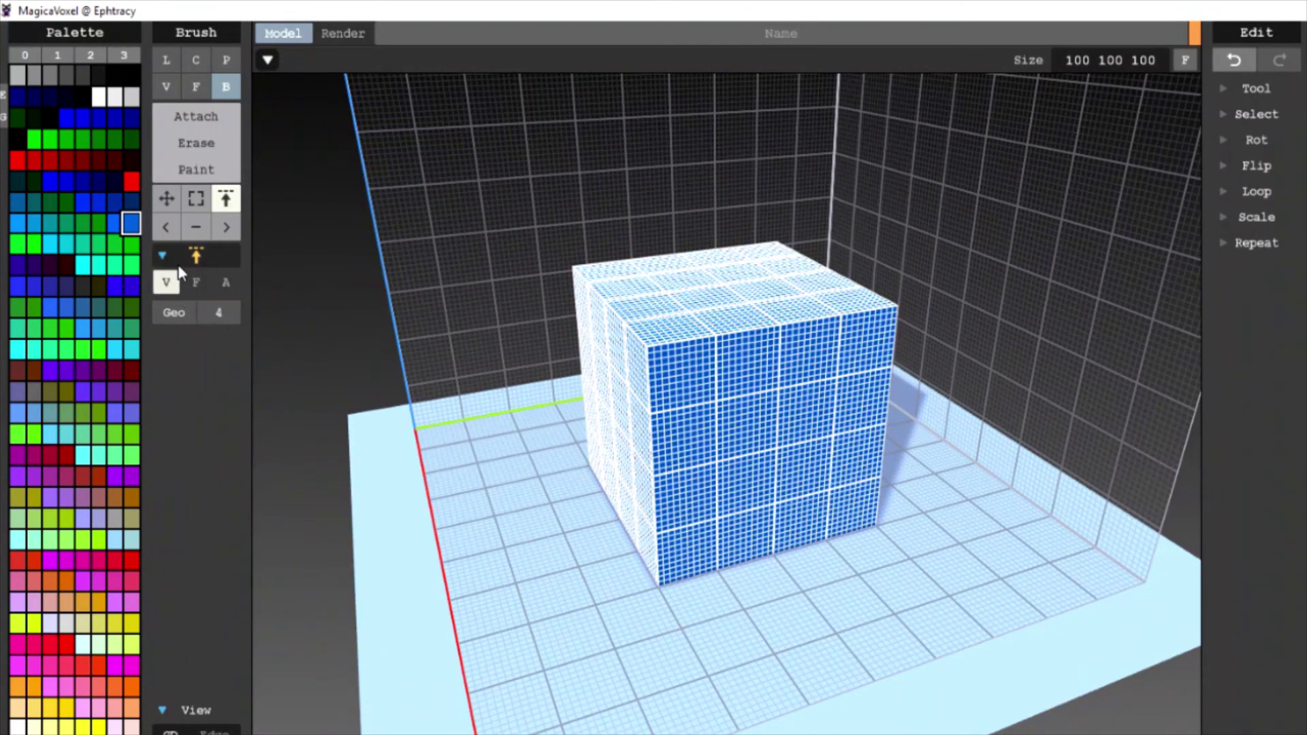
left_click(162, 255)
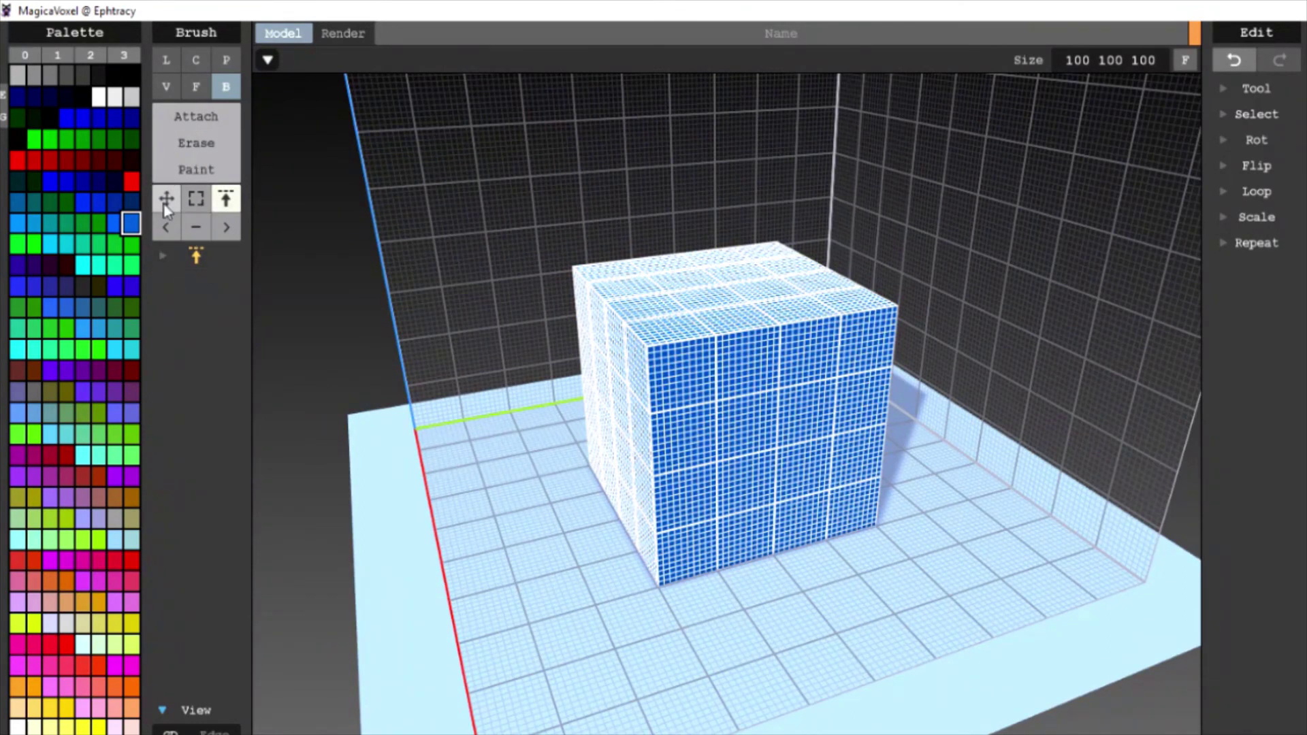
scroll(429, 362, "down", 5)
scroll(465, 374, "up", 1)
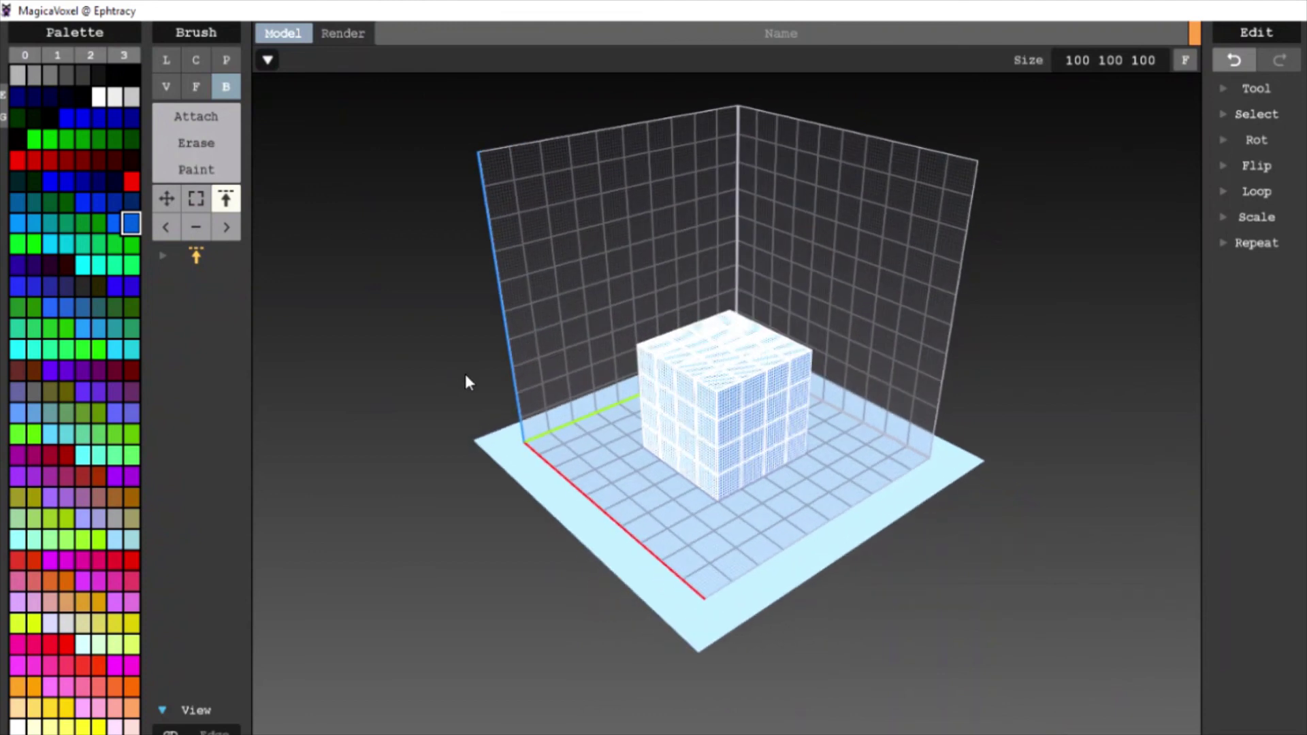
- Switch through the color Remove and Replace tools, and activate the color Pick tool
left_click(170, 228)
left_click(198, 229)
left_click(222, 231)
left_click(187, 231)
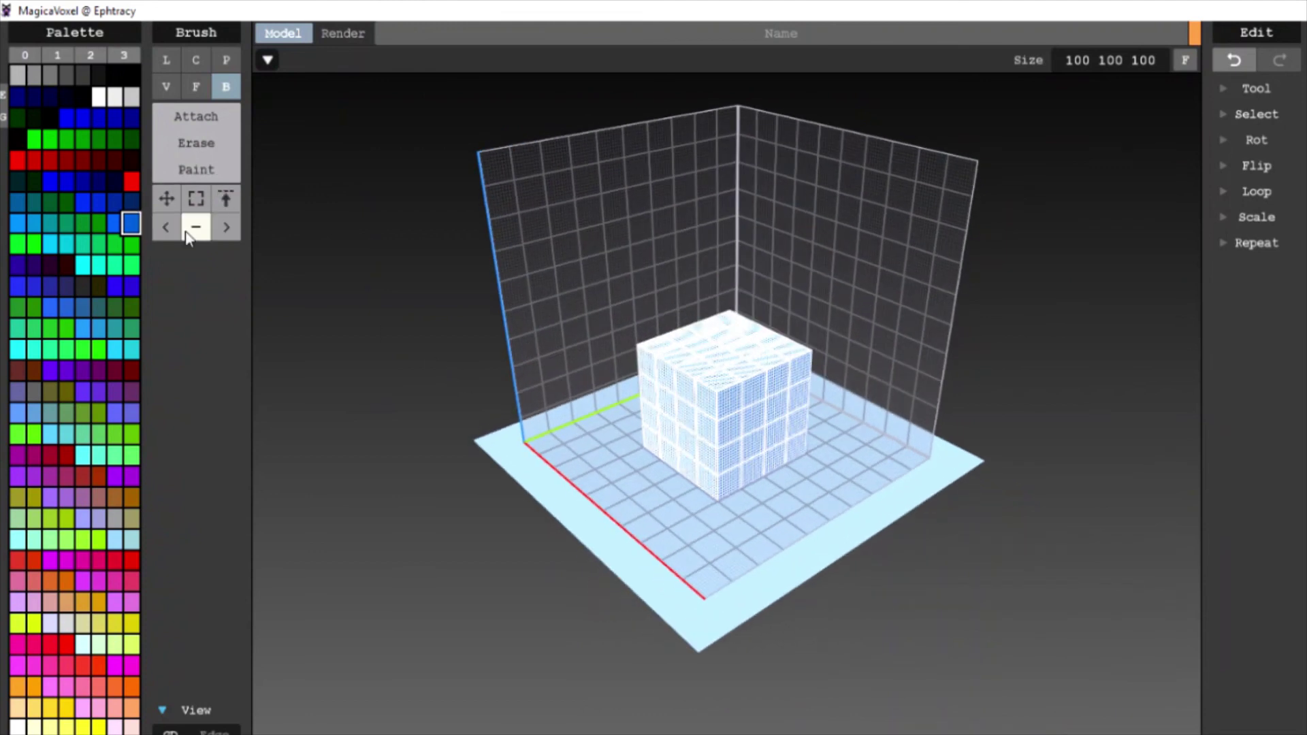
left_click(174, 231)
- Deselect the cube with Select None while the color Pick tool stays active
left_click(1246, 112)
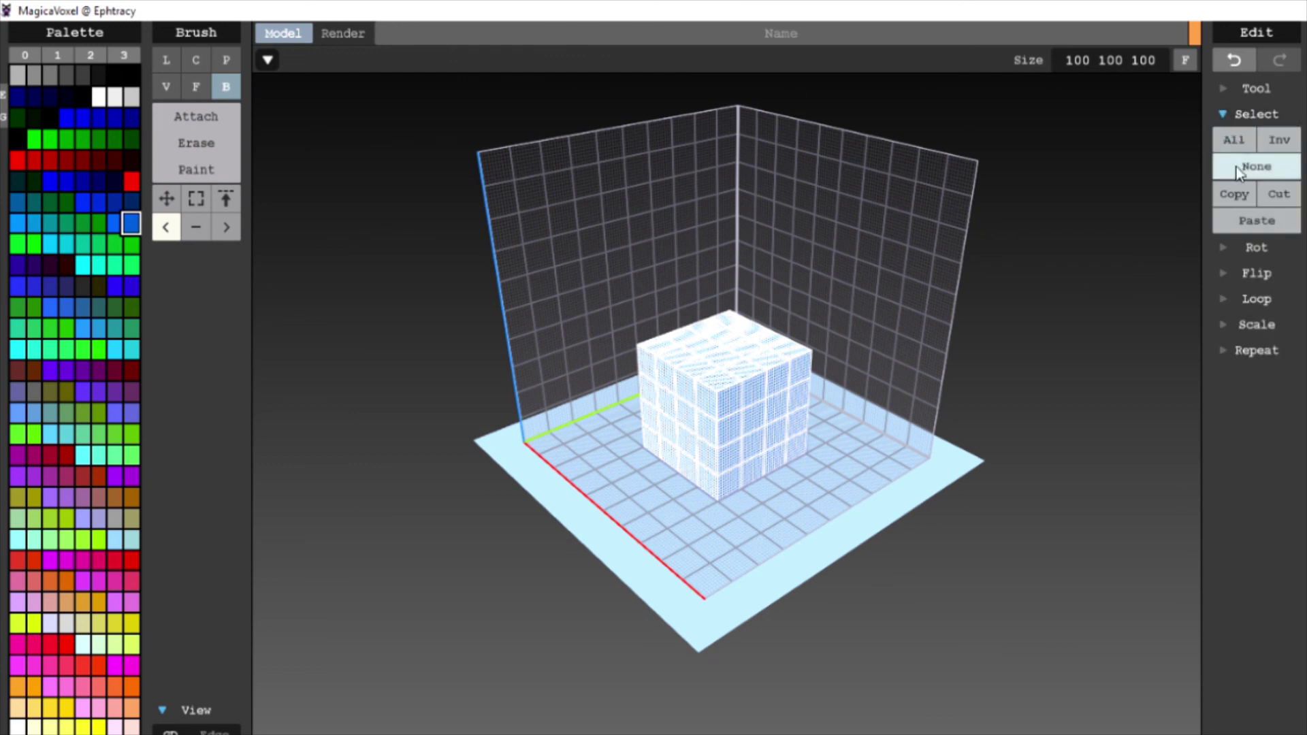
left_click(1247, 167)
left_click(1246, 112)
scroll(827, 424, "up", 3)
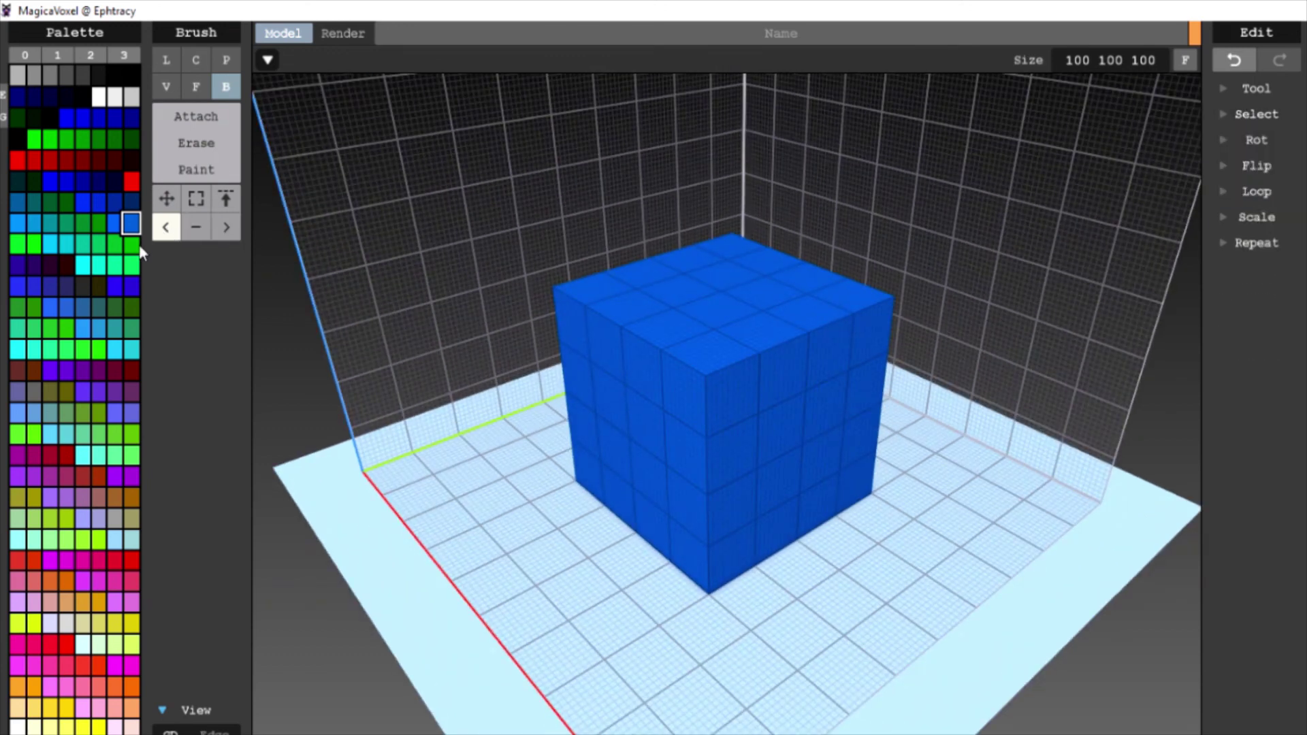
- Choose two other palette colors in turn, and pick the cube's blue with the color Pick tool after each one
left_click(50, 559)
left_click(704, 377, "alt")
scroll(443, 400, "down", 3)
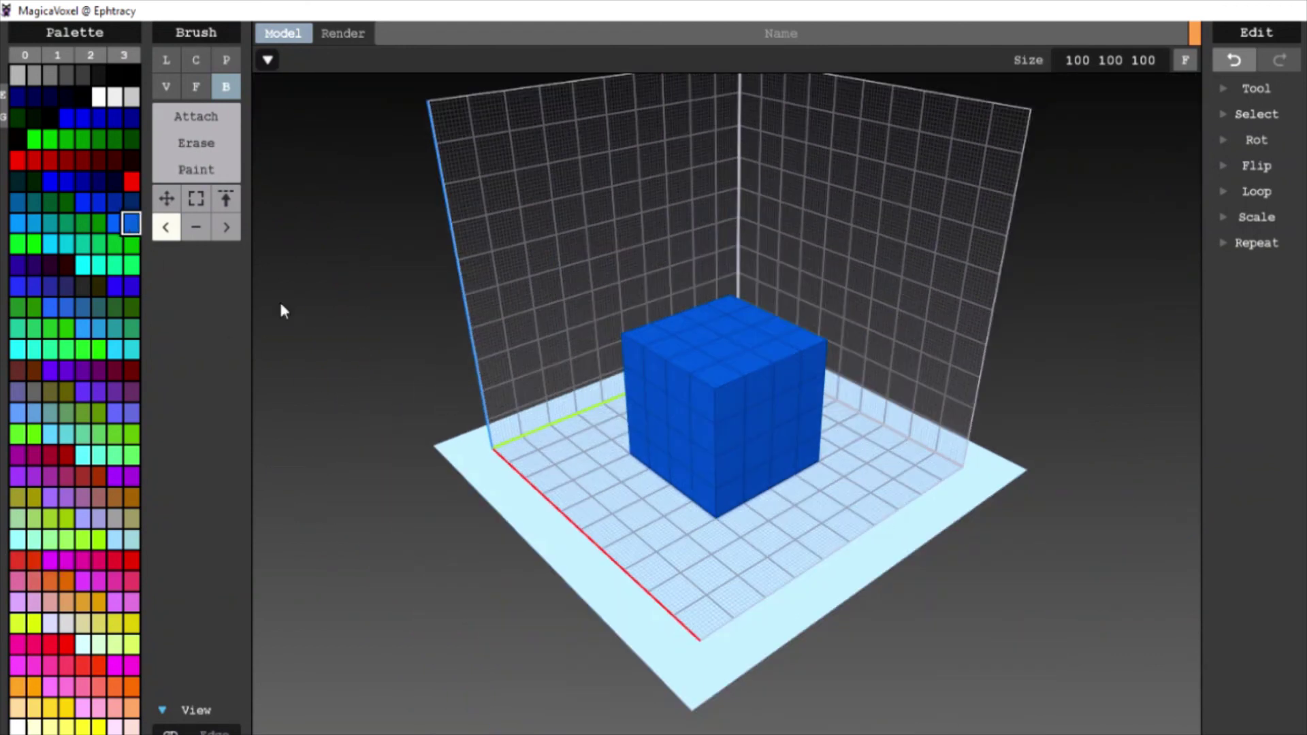
left_click(49, 349)
left_click(699, 369, "alt")
scroll(596, 439, "down", 1)
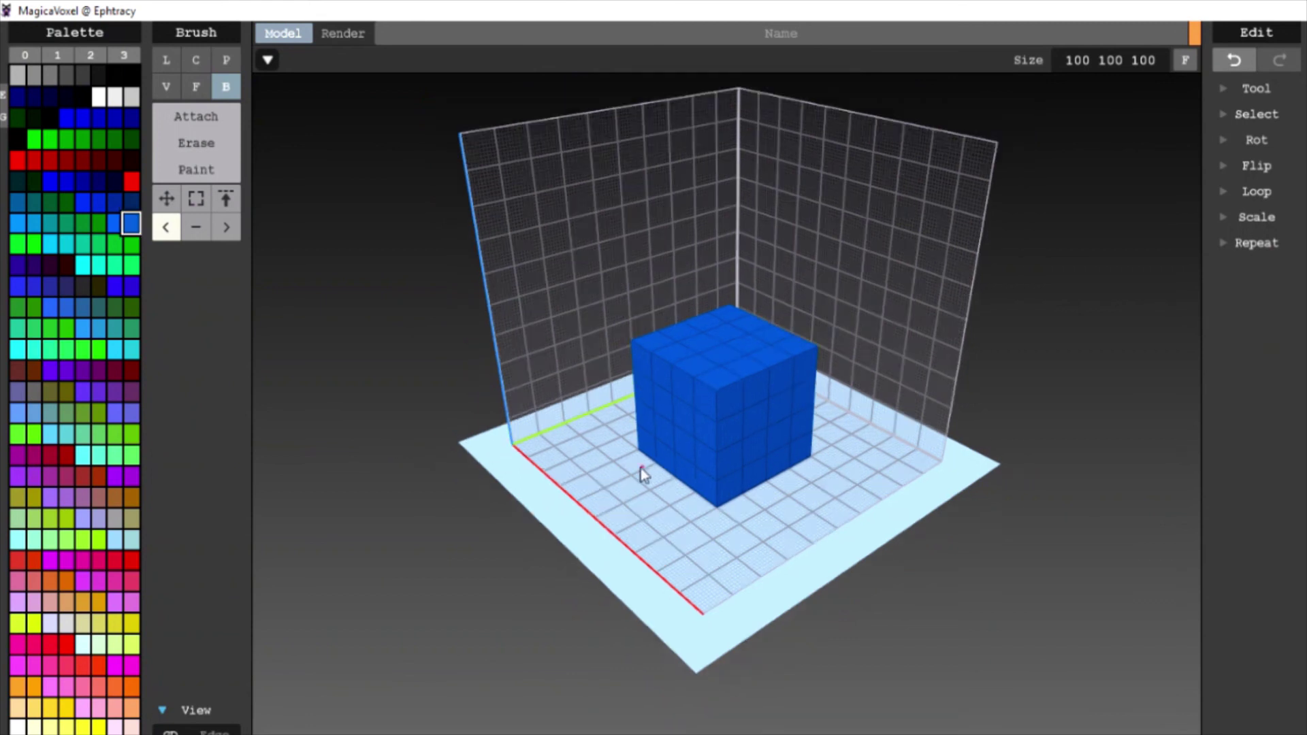
scroll(640, 467, "up", 4)
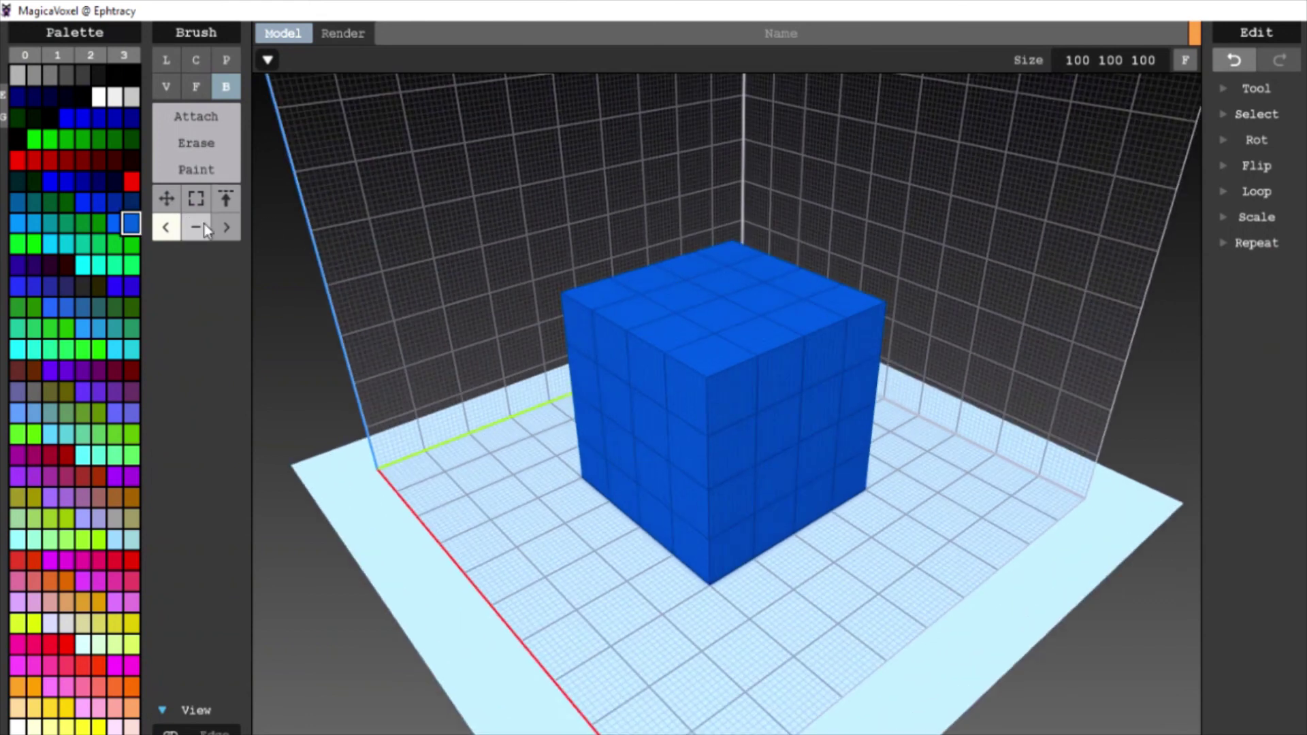
- Paint the top three blocks along the cube's near vertical edge green with the box brush in Paint mode
left_click(132, 267)
left_click(227, 178)
mouse_move(736, 389)
left_mouse_down()
mouse_move(737, 487)
mouse_move(752, 509)
left_mouse_up()
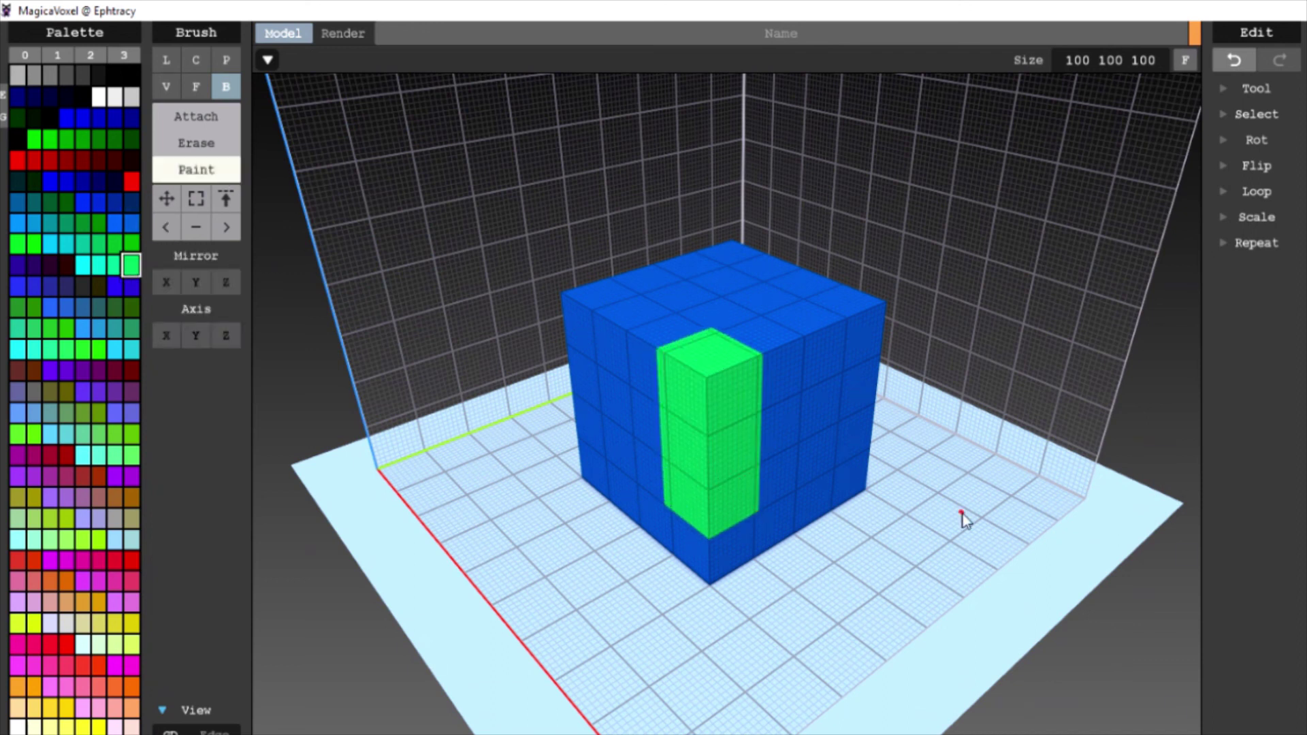
right_click_drag(962, 519, 237, 198)
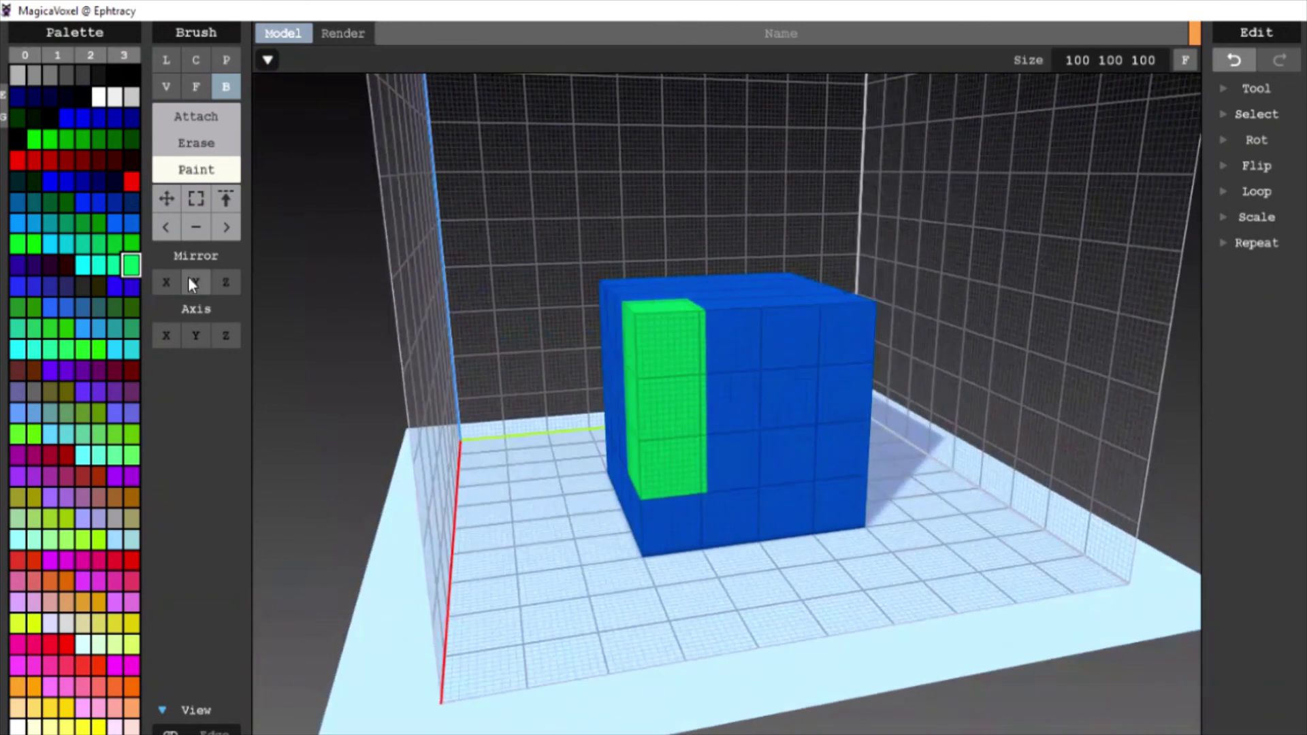
- Delete all green voxels from the cube with the color Remove tool, and undo the removal
left_click(202, 224)
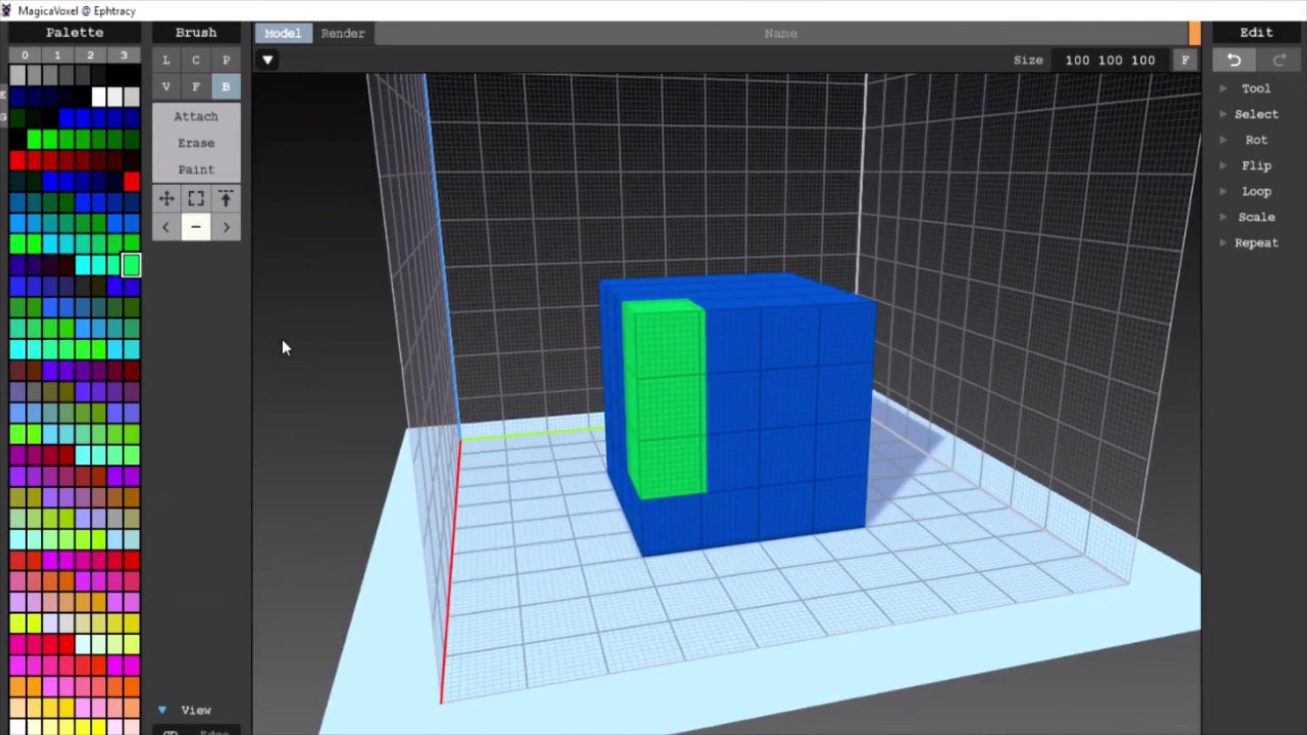
right_click_drag(633, 476, 697, 402)
left_click(698, 405)
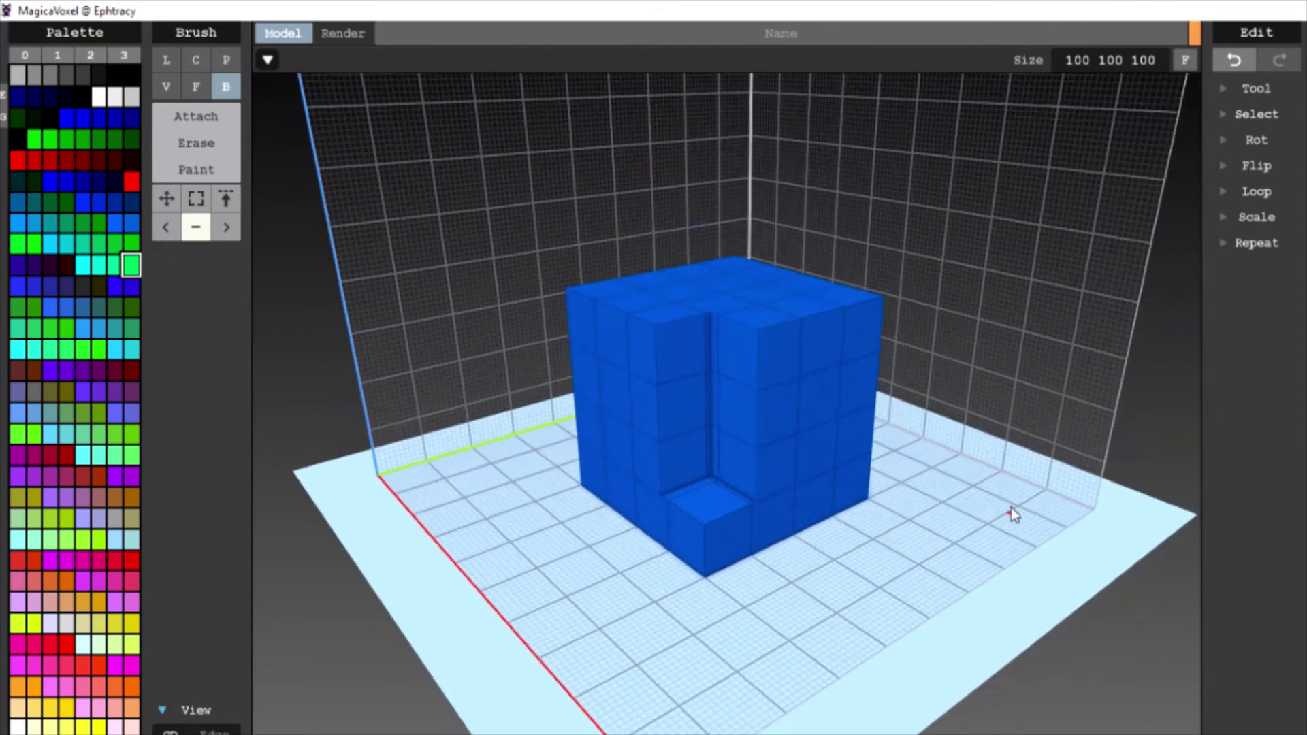
key("ctrl+z")
right_click_drag(954, 439, 920, 451)
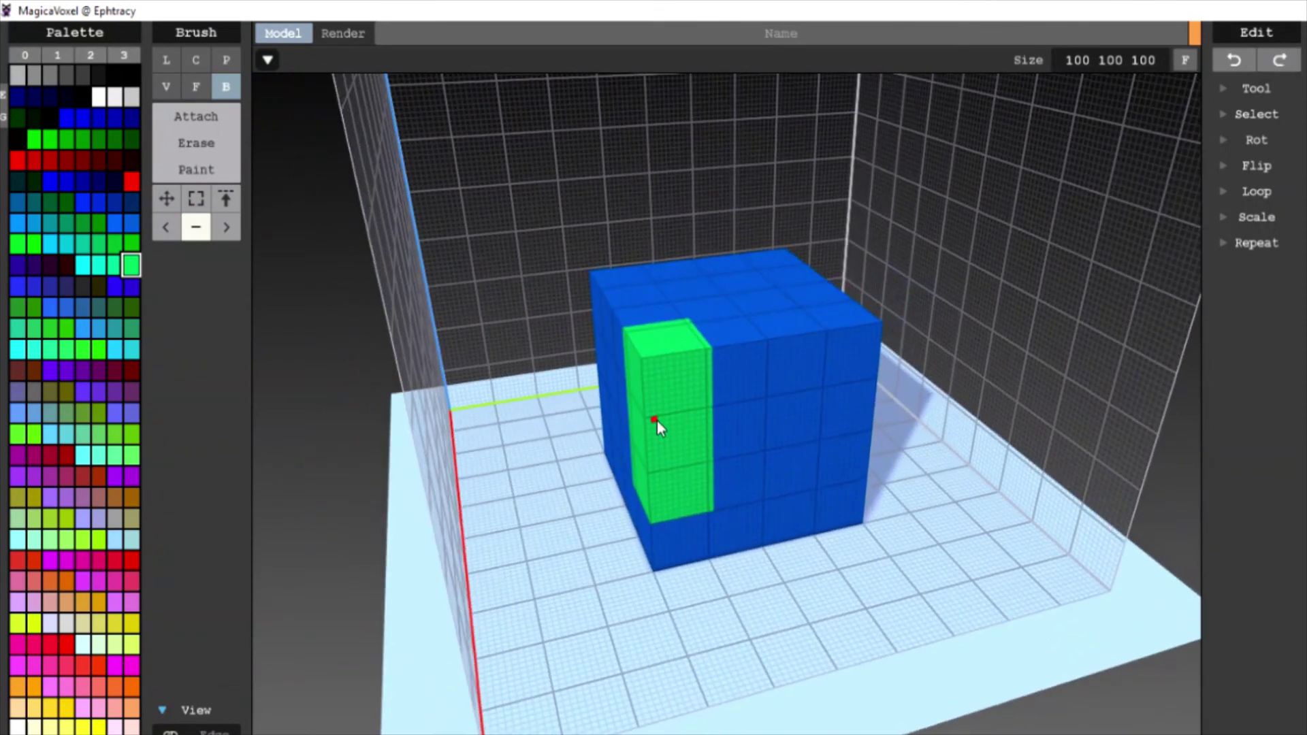
- Undo and redo the removal of the green voxels several times, and restore the green column
right_click_drag(657, 419, 694, 427)
key("ctrl+z")
key("ctrl+y")
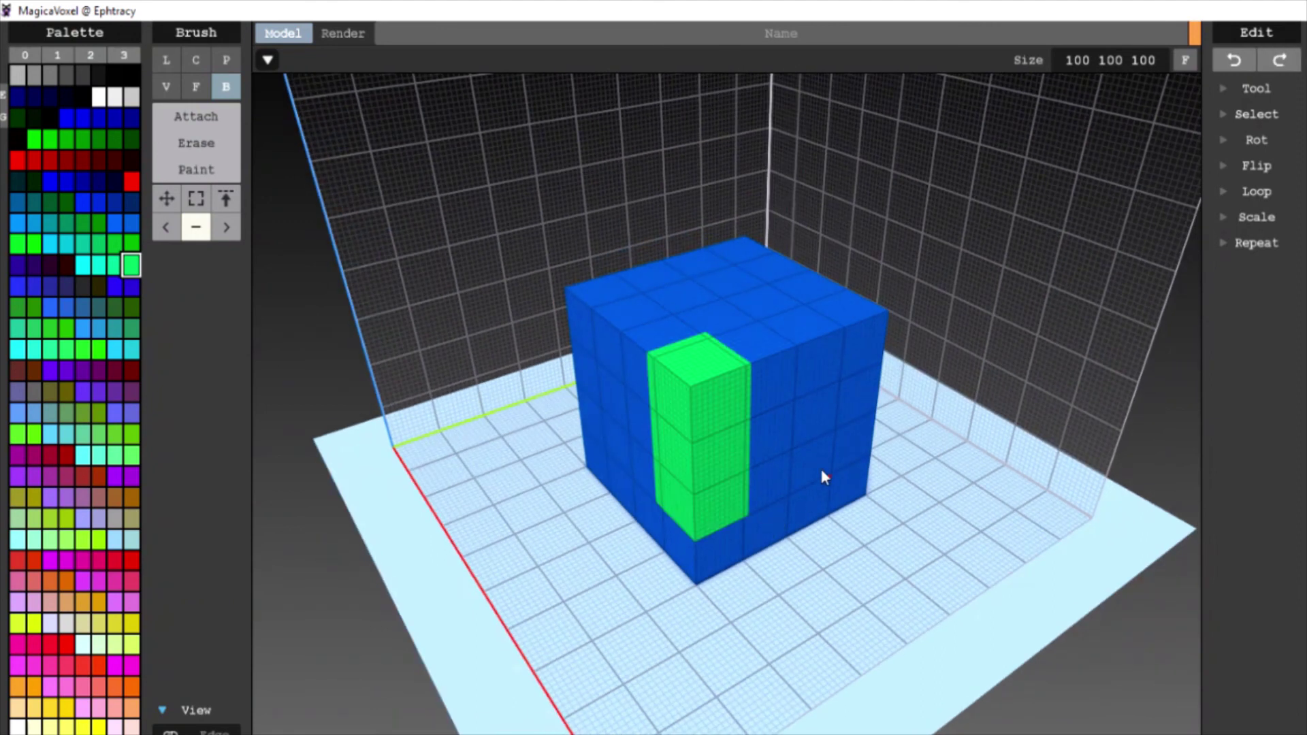
key("ctrl+z")
right_click_drag(930, 504, 277, 266)
key("ctrl+y")
- Pick the cube's blue and recolor the green column with it using the color Replace tool
left_click(228, 228)
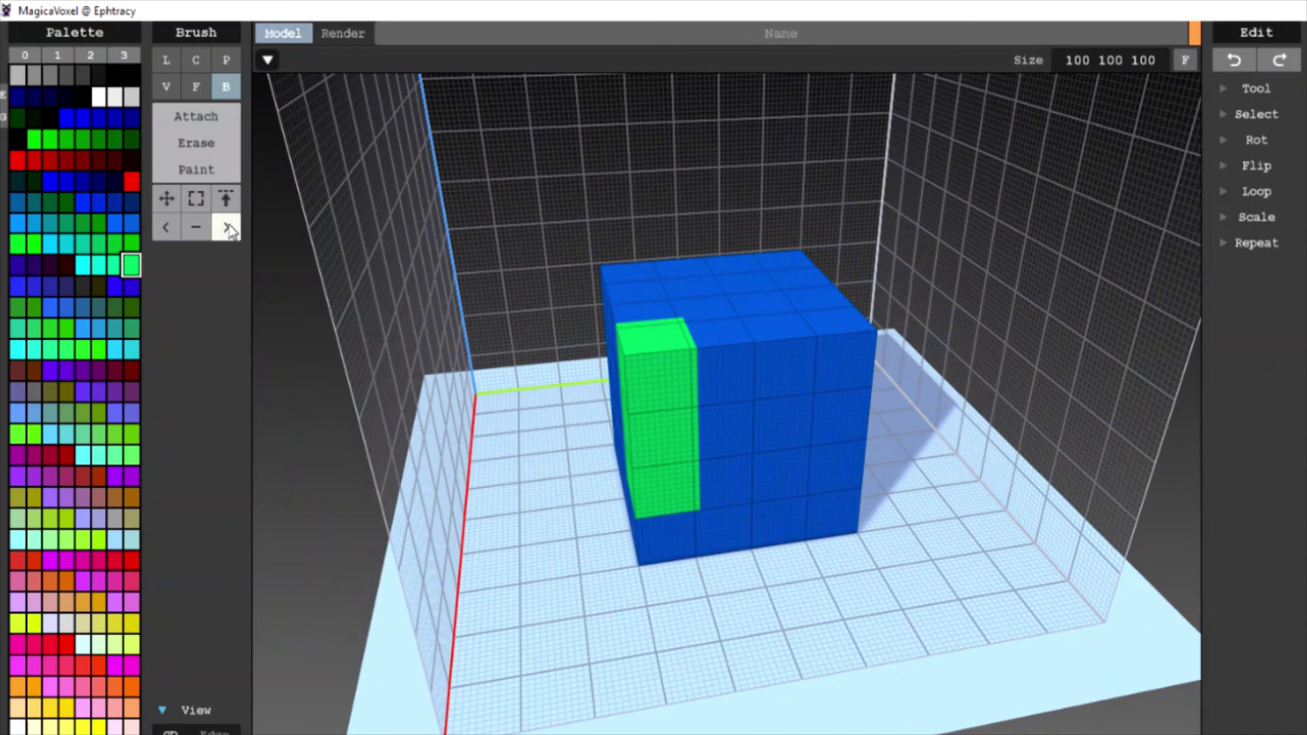
mouse_move(484, 372)
right_mouse_down()
mouse_move(655, 352)
mouse_move(545, 344)
right_mouse_up()
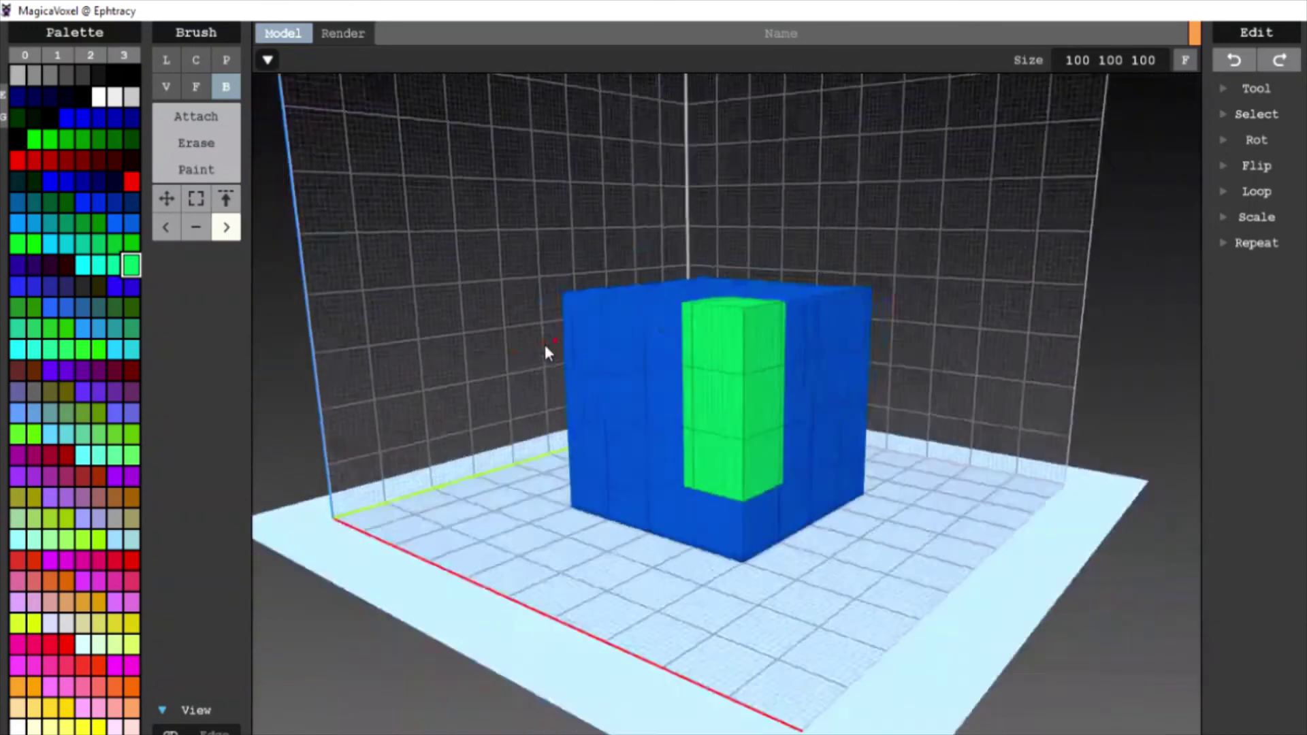
scroll(688, 403, "up", 3)
right_click_drag(738, 510, 860, 426)
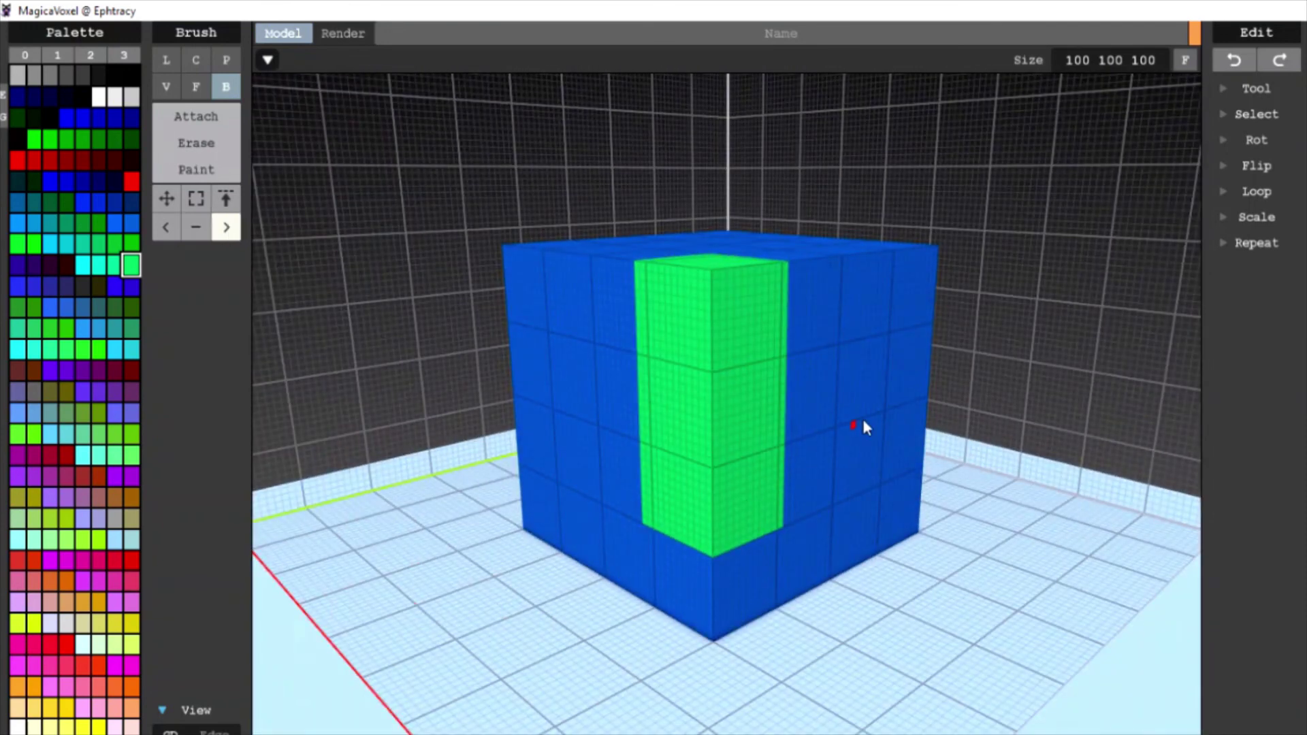
scroll(970, 476, "down", 3)
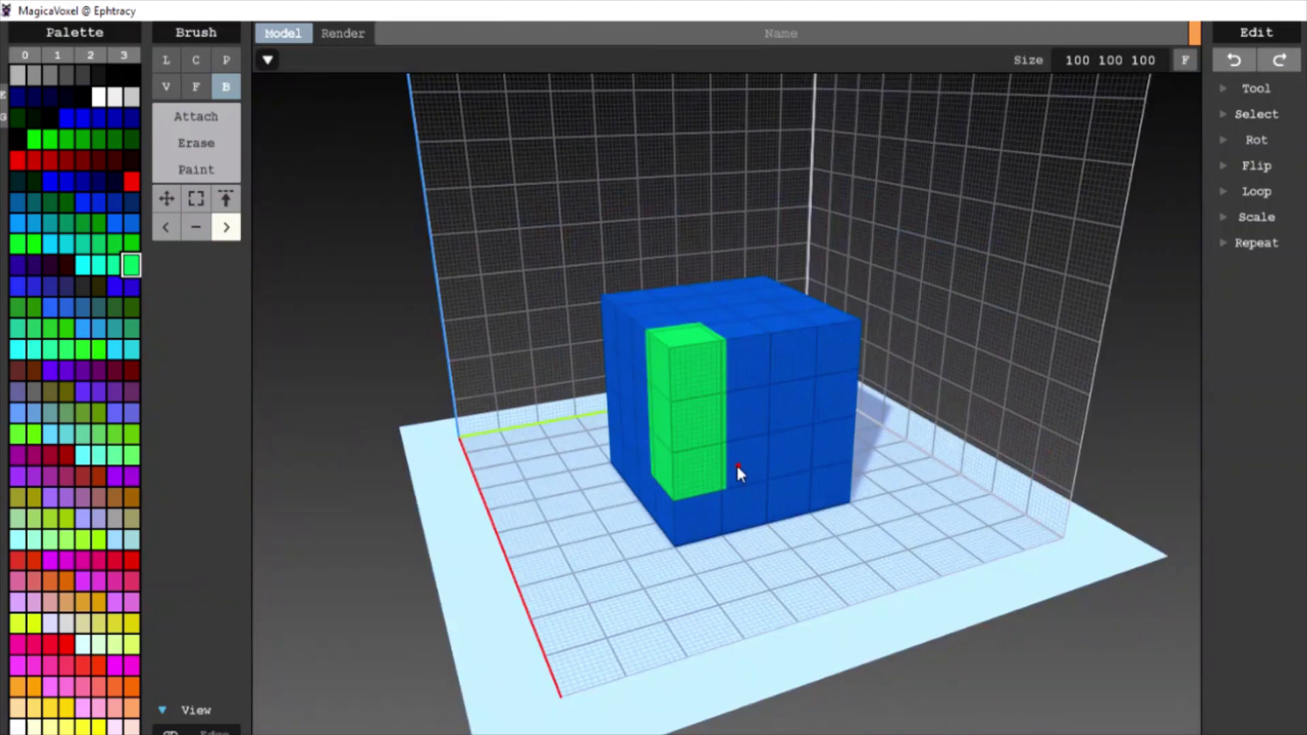
right_click_drag(909, 498, 690, 382)
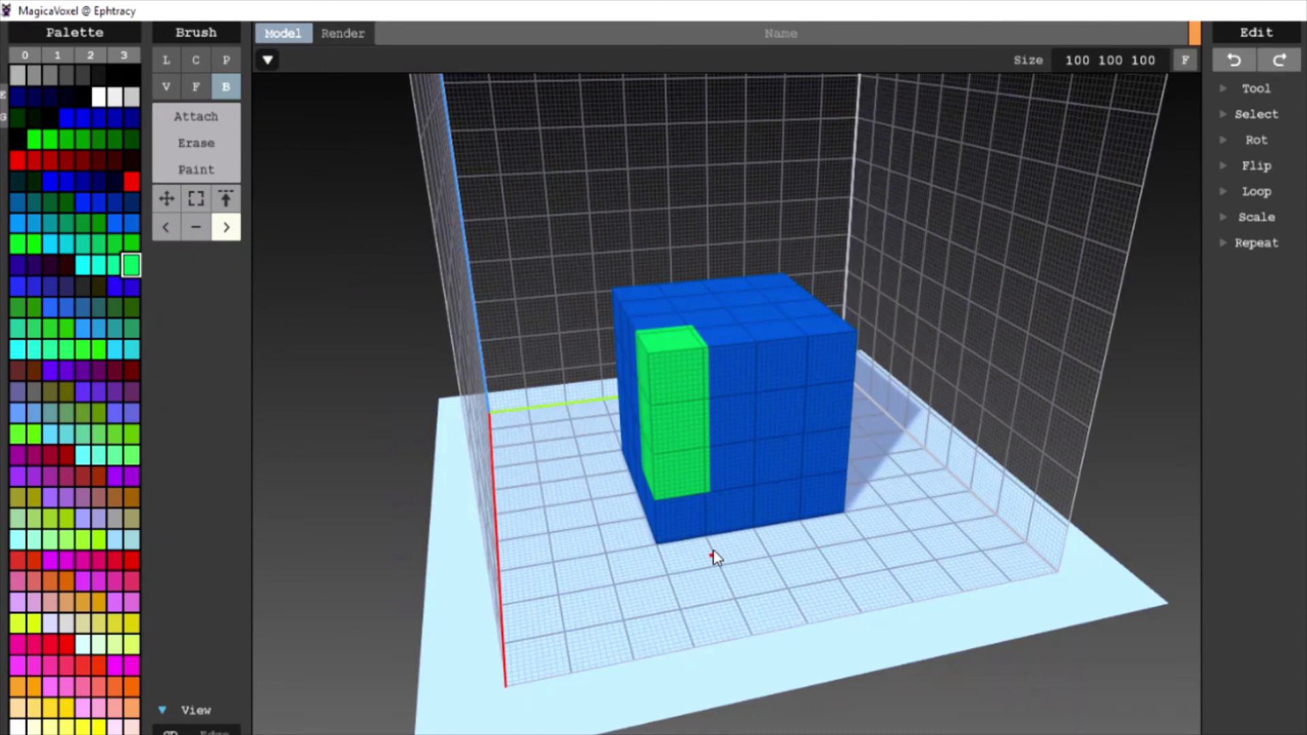
left_click(166, 225)
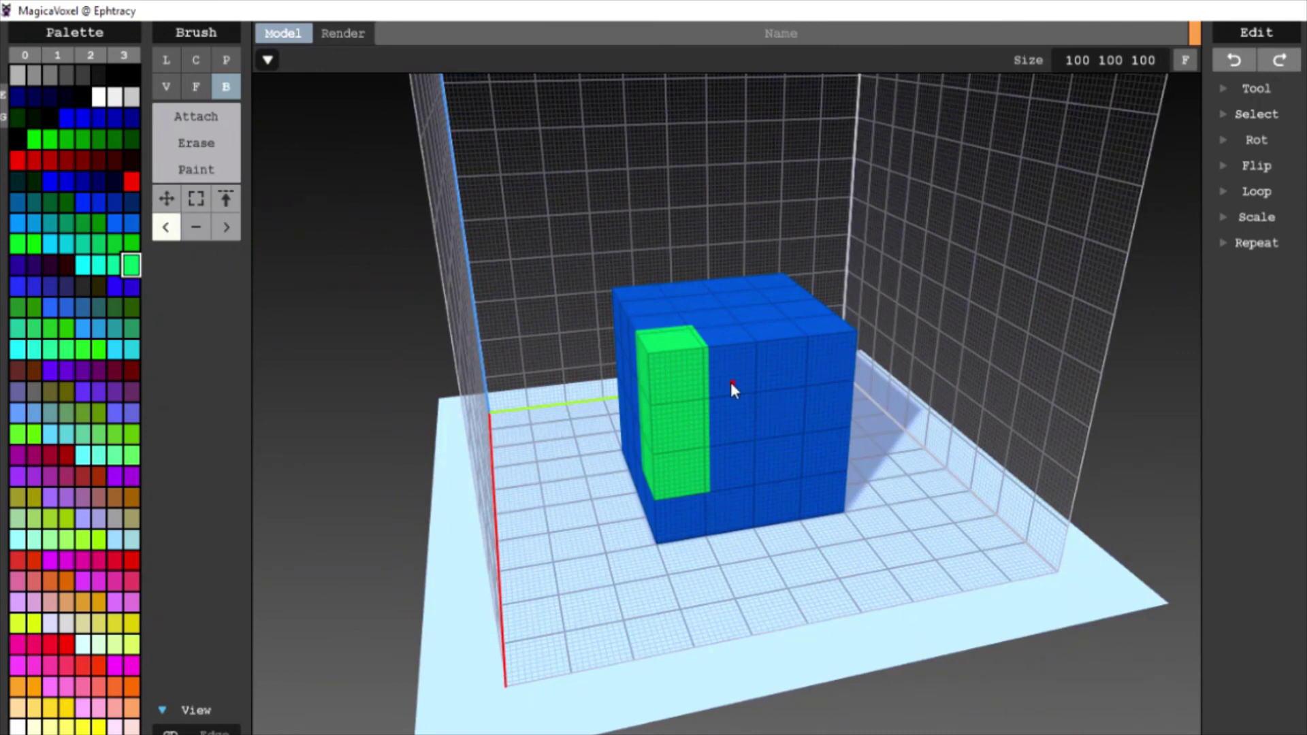
left_click(763, 385, "alt")
left_click(234, 231)
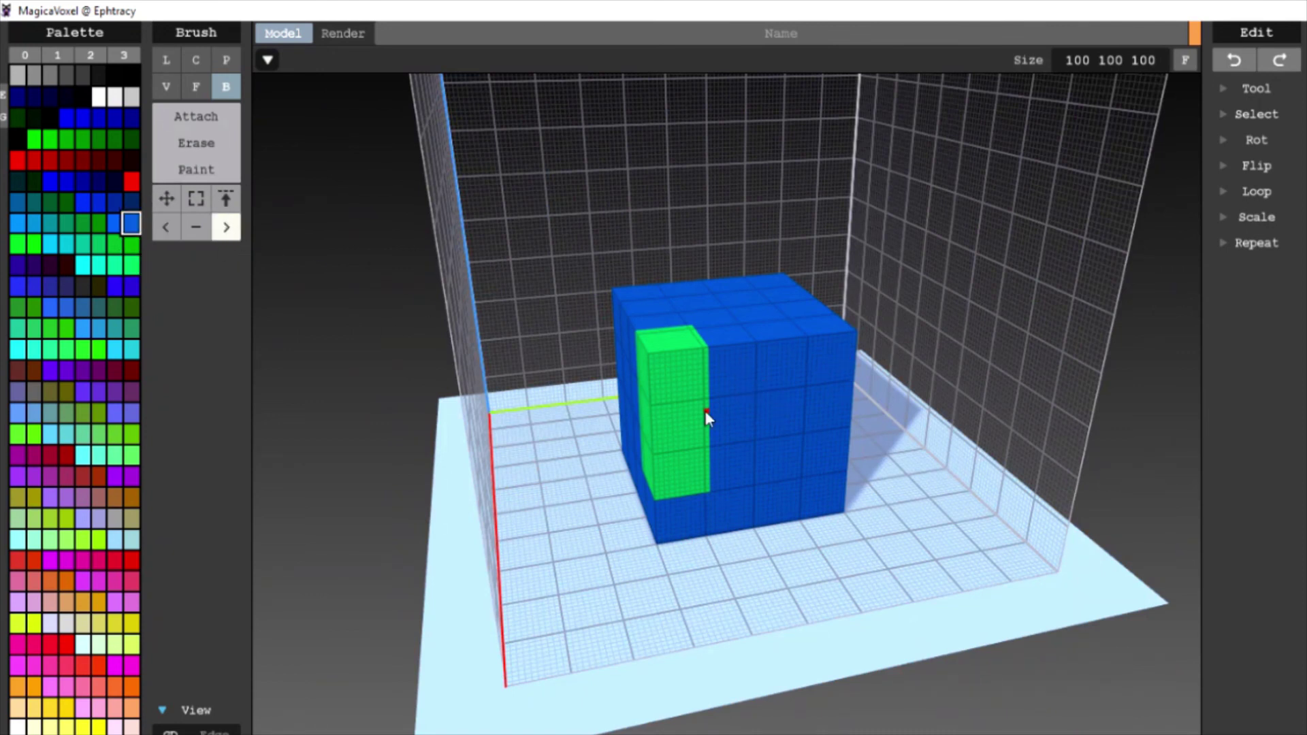
left_click(675, 410)
right_click_drag(474, 484, 545, 491)
scroll(676, 471, "up", 3)
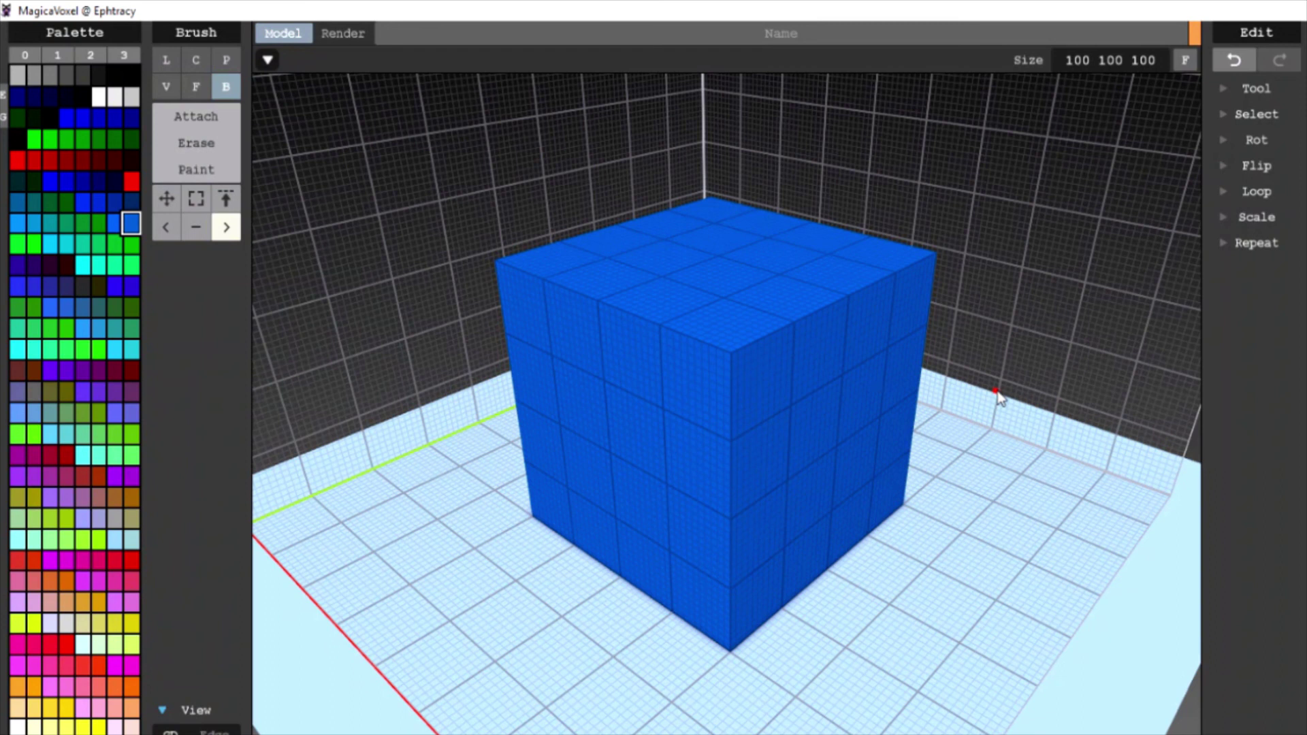
scroll(996, 391, "down", 5)
right_click_drag(740, 400, 821, 456)
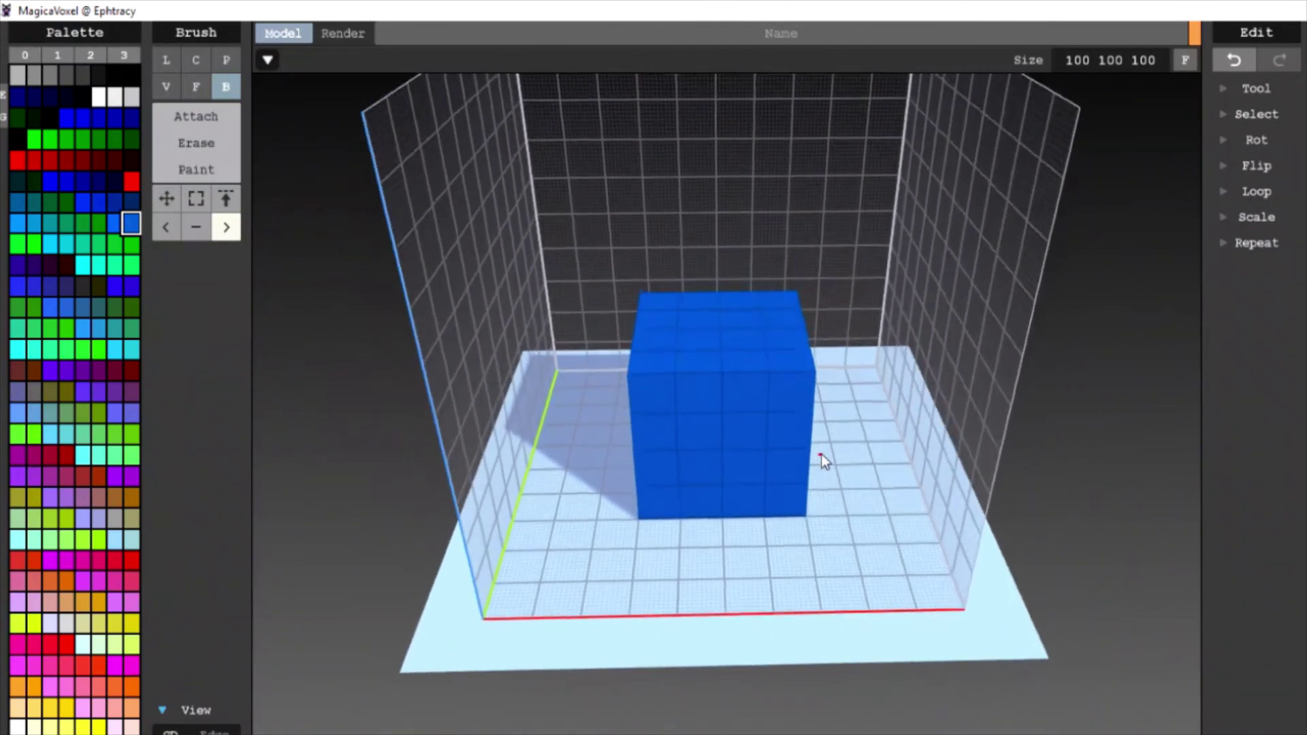
scroll(820, 452, "down", 5)
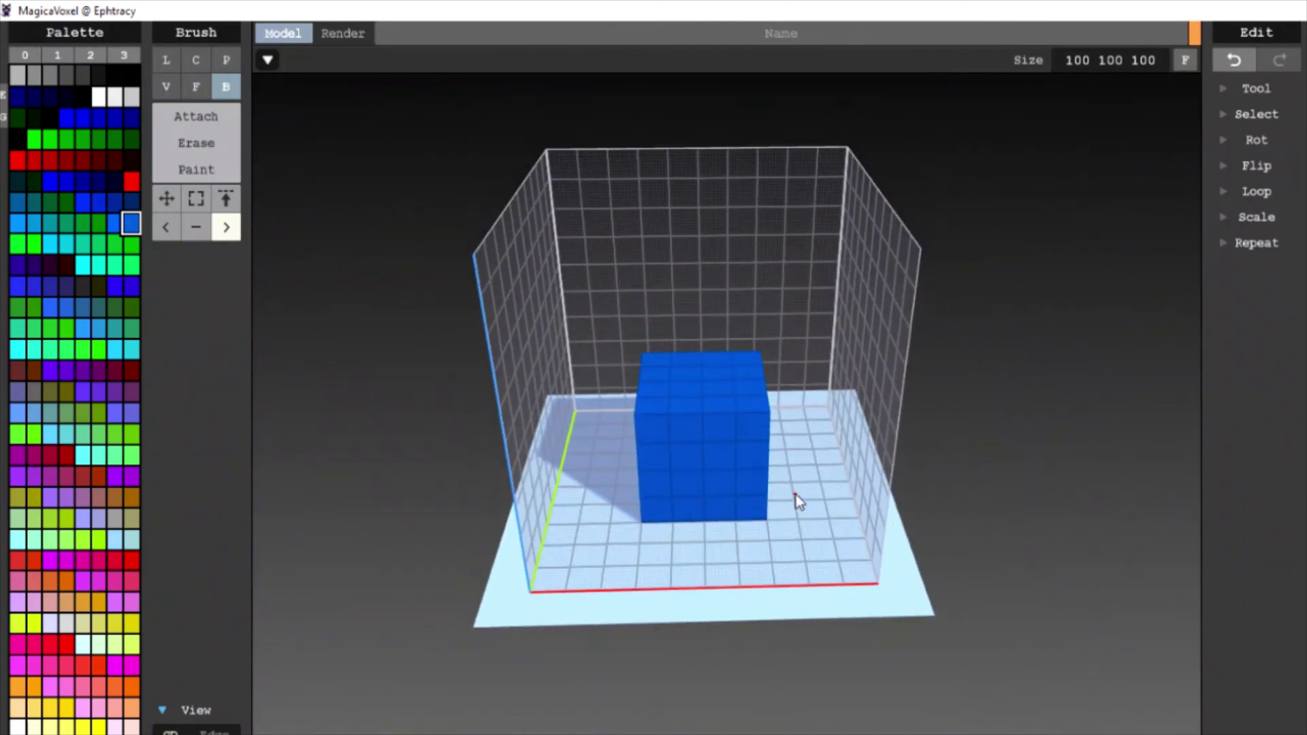
right_click_drag(795, 494, 830, 537)
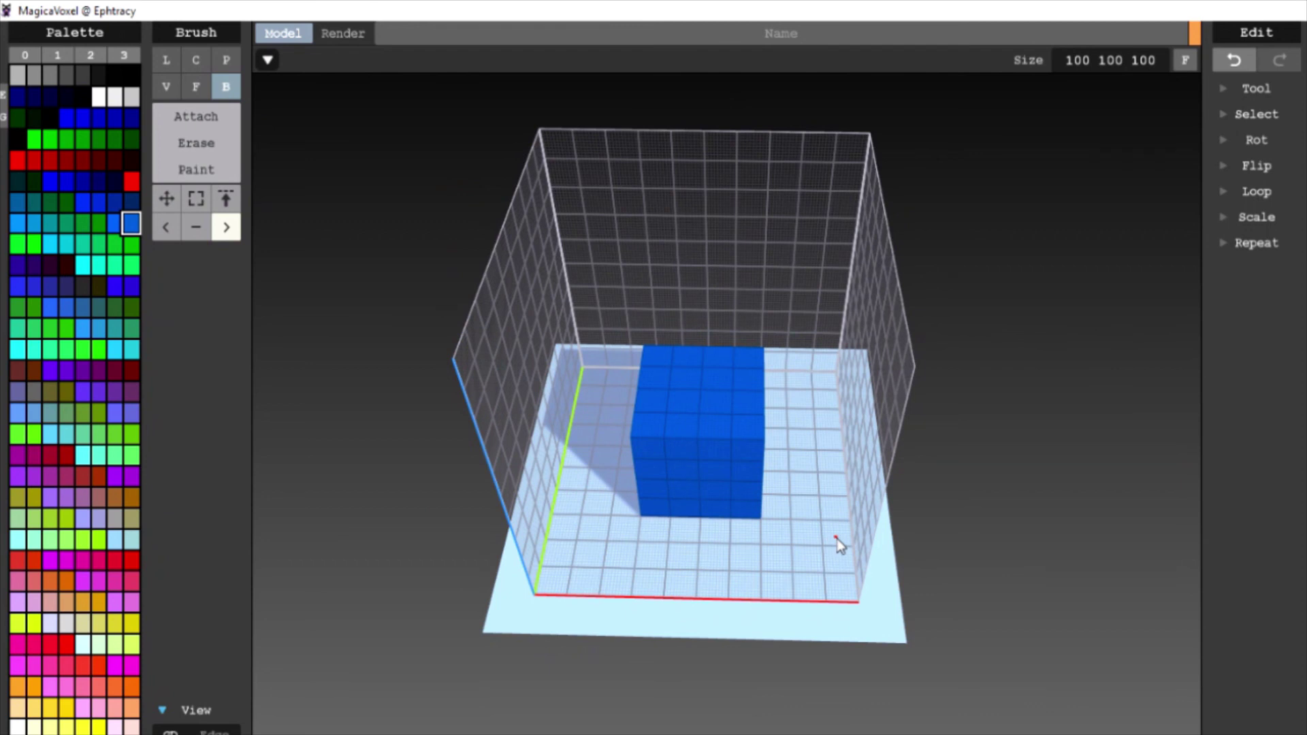